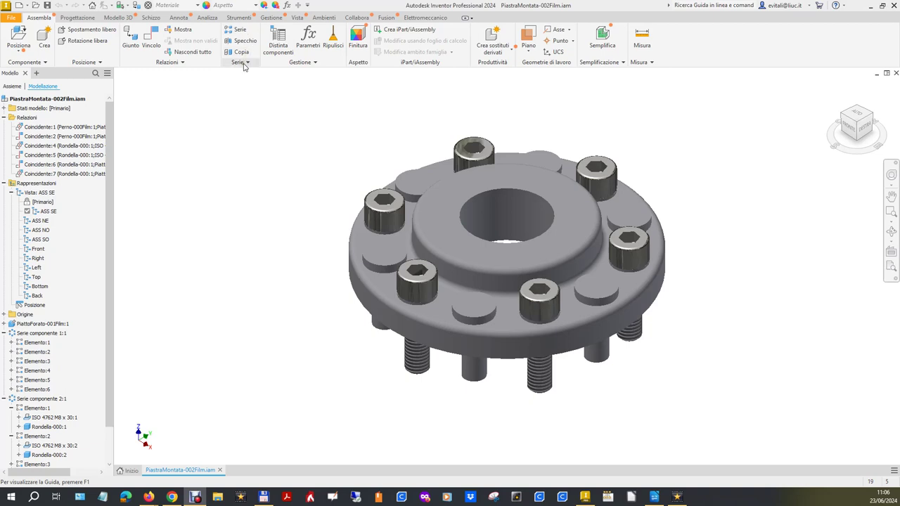
- Close the PiastraMontata assembly, saving its changes
click(244, 64)
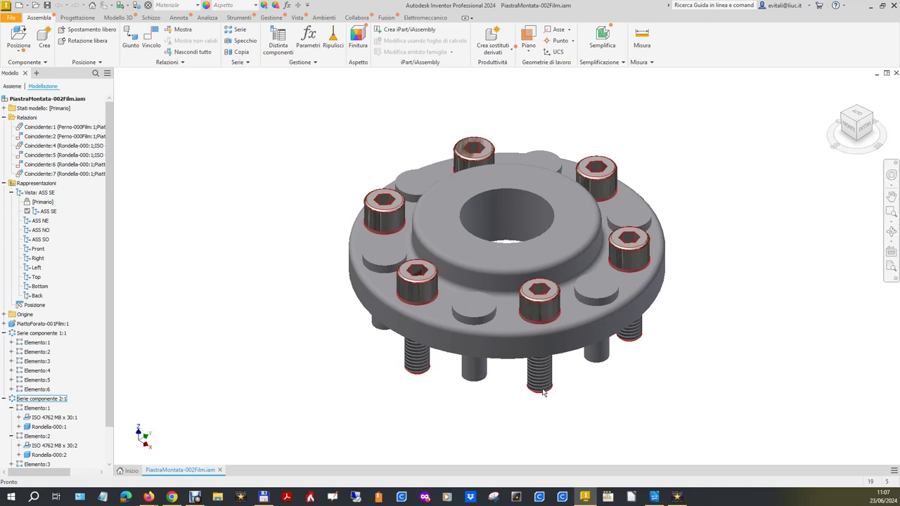
click(327, 230)
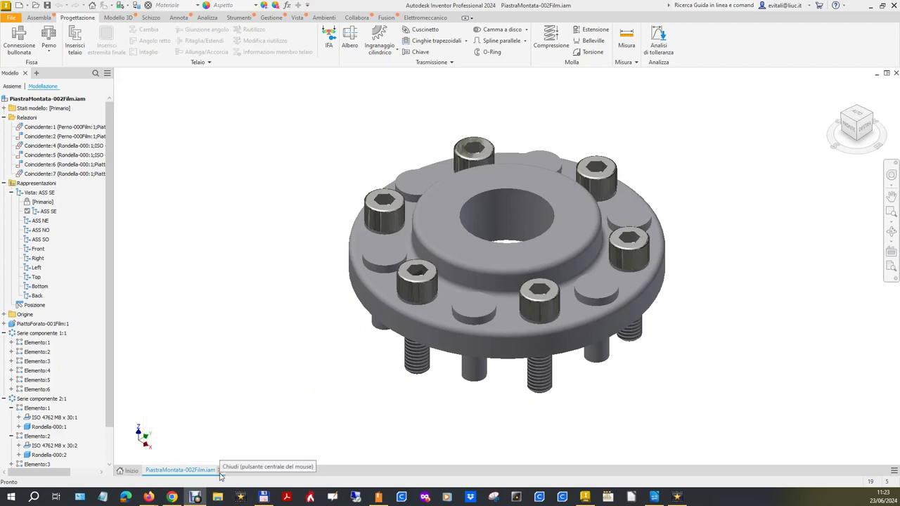
click(220, 470)
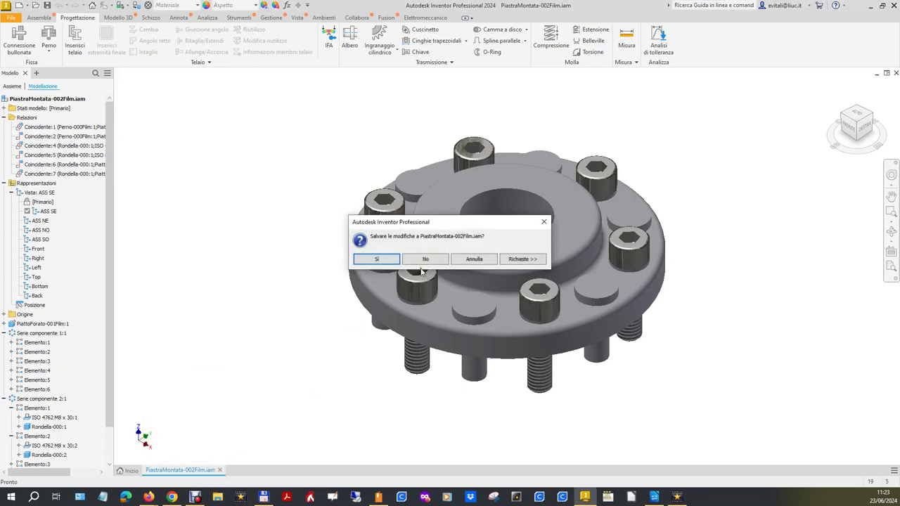
click(377, 259)
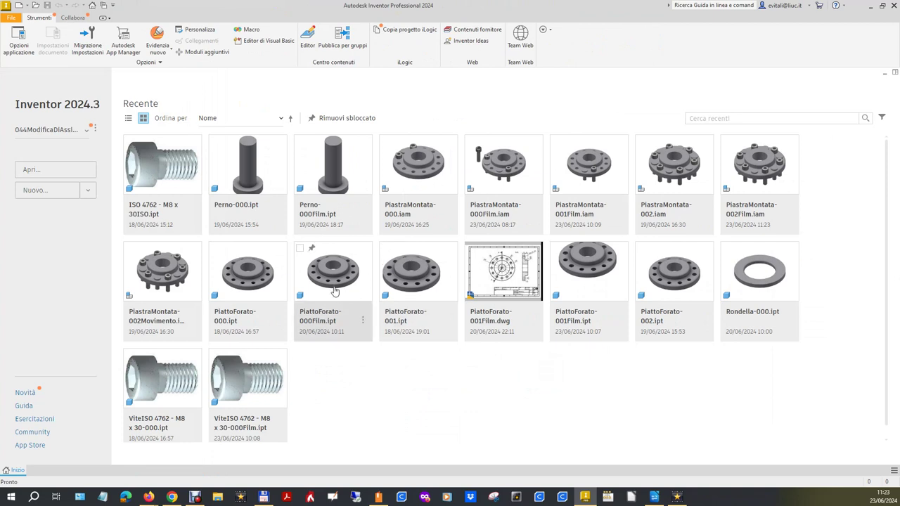
- Open PiattoForato-000.ipt from recent files and return to the Home screen
click(250, 281)
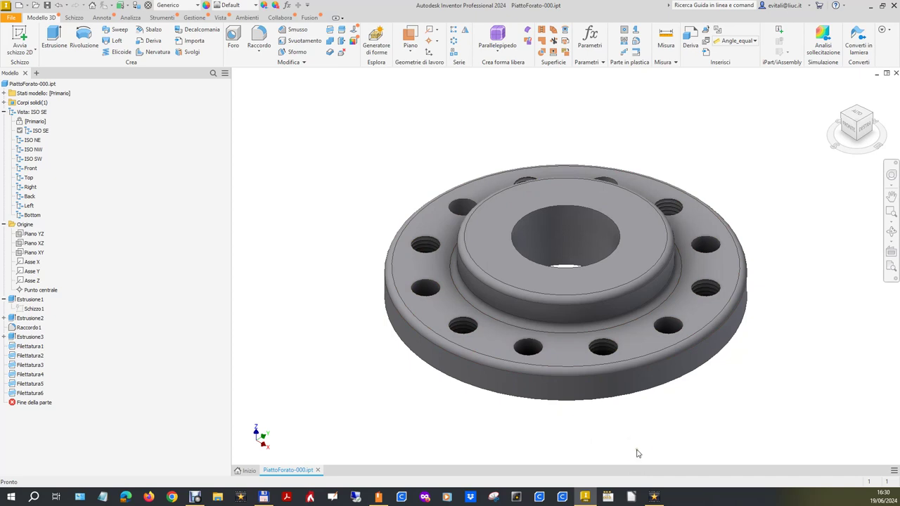
click(11, 19)
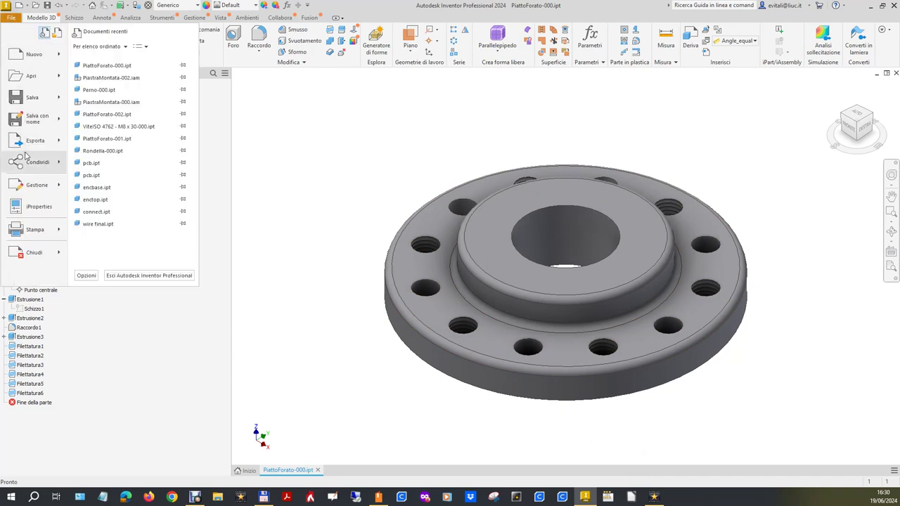
click(249, 470)
click(57, 191)
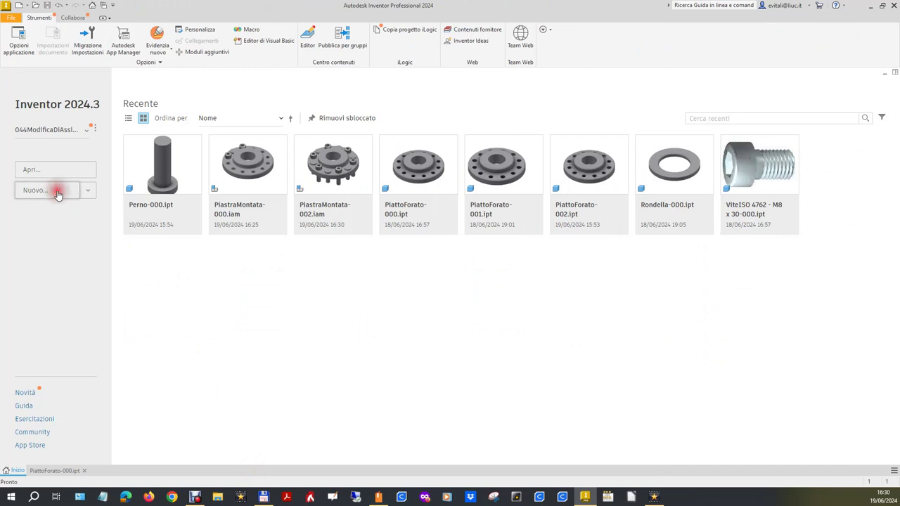
- Create Parte3 from the ISO (mm).ipt template and tile it vertically beside PiattoForato-000
double_click(468, 179)
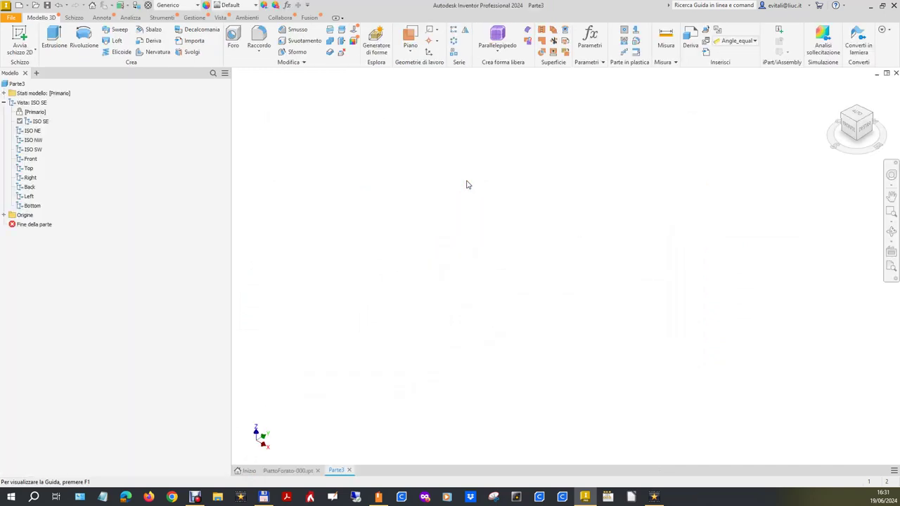
click(894, 470)
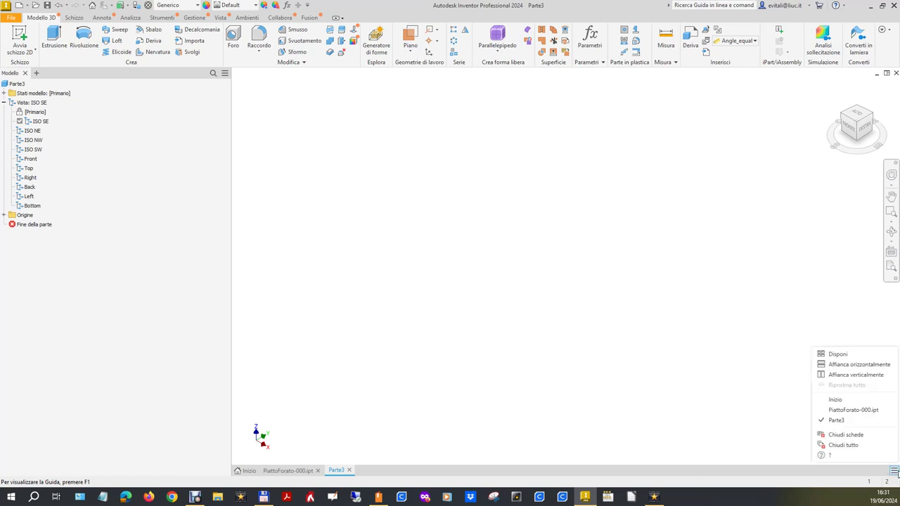
click(849, 375)
click(690, 320)
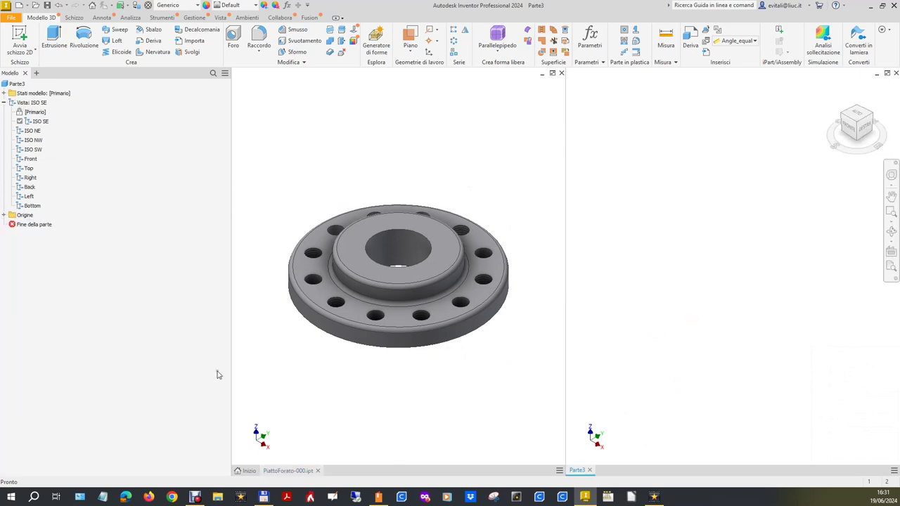
click(301, 415)
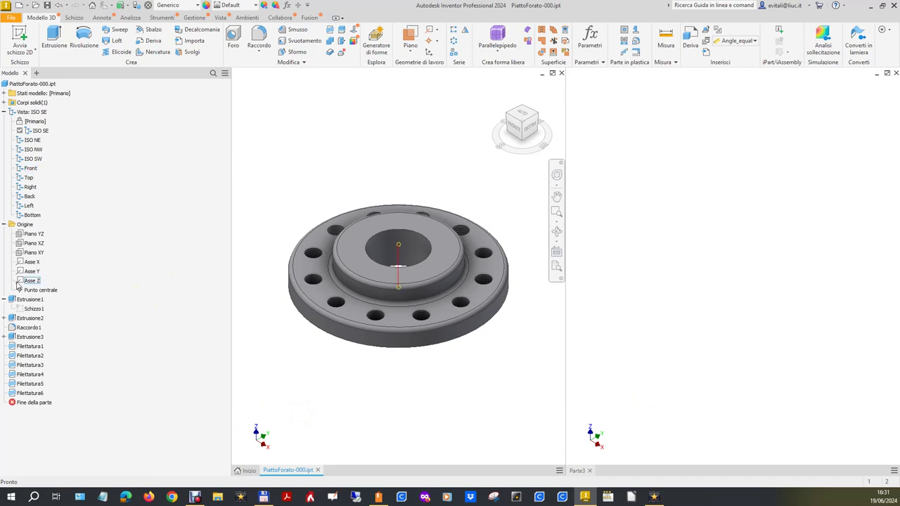
double_click(33, 309)
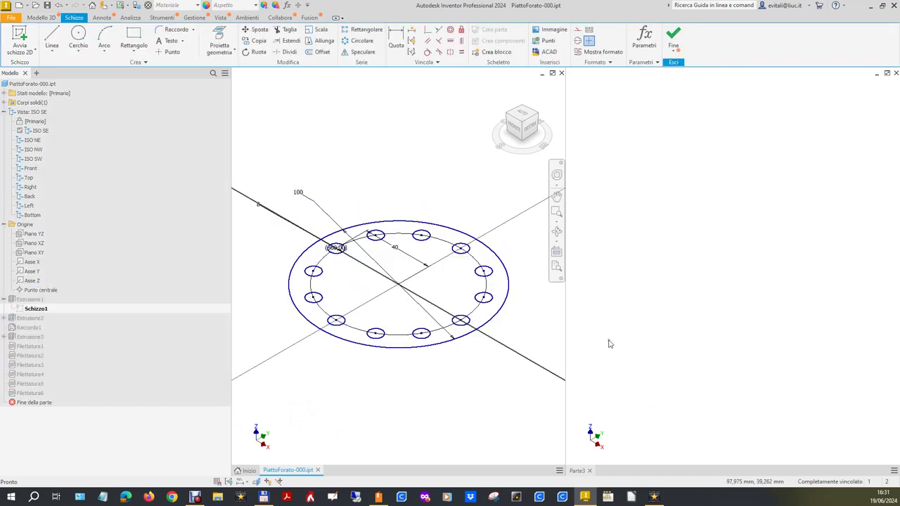
- Start a sketch on Parte3's XY plane and draw a circle
click(861, 355)
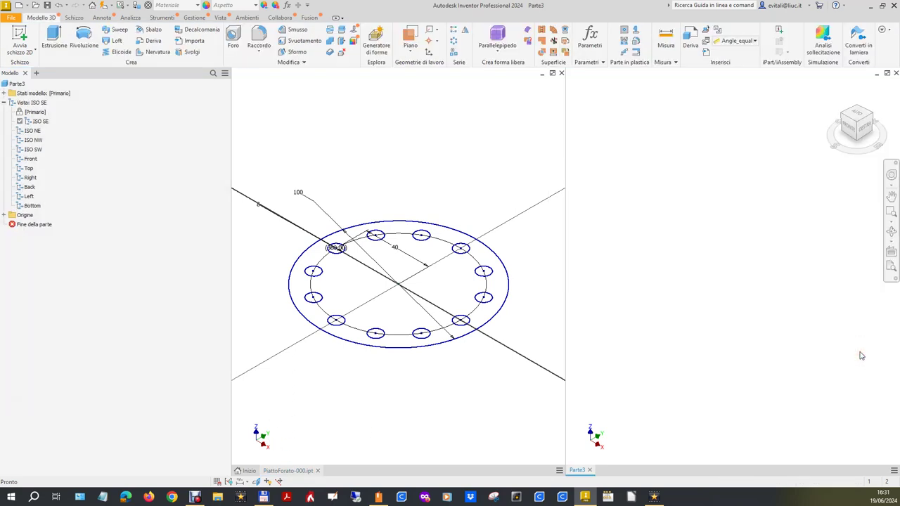
click(4, 214)
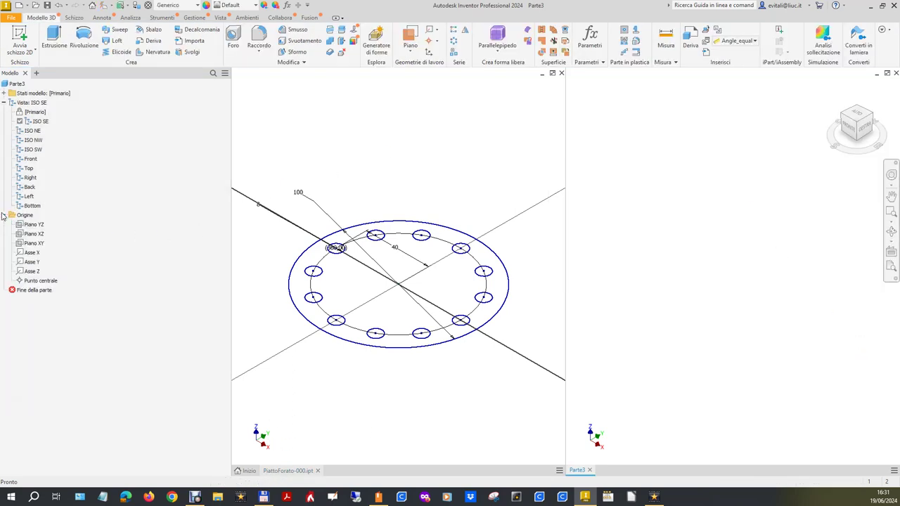
click(33, 243)
click(746, 266)
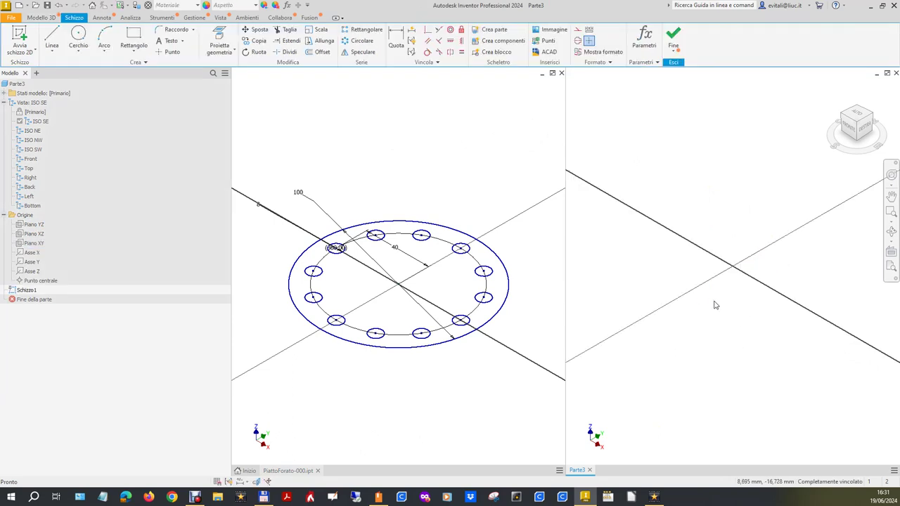
click(78, 33)
click(743, 304)
click(719, 201)
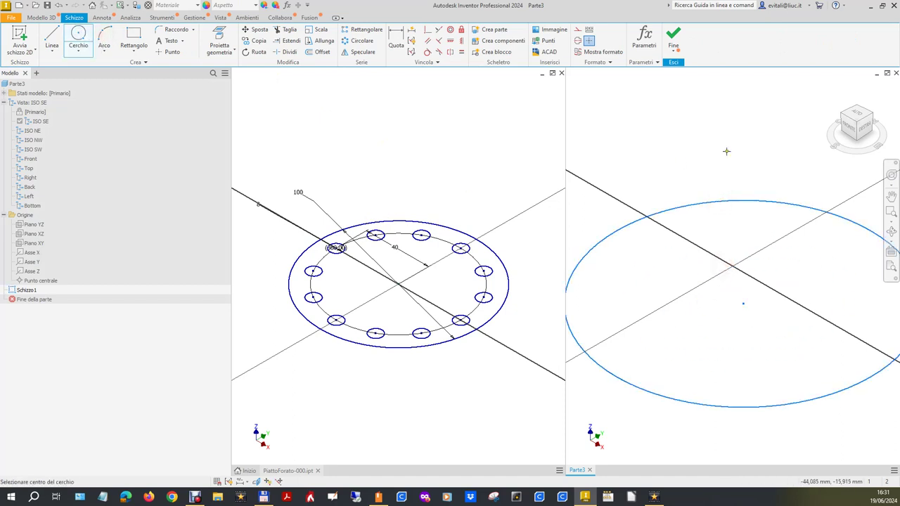
- Dimension the circle to 100 mm diameter and fix its centre on the origin
click(396, 38)
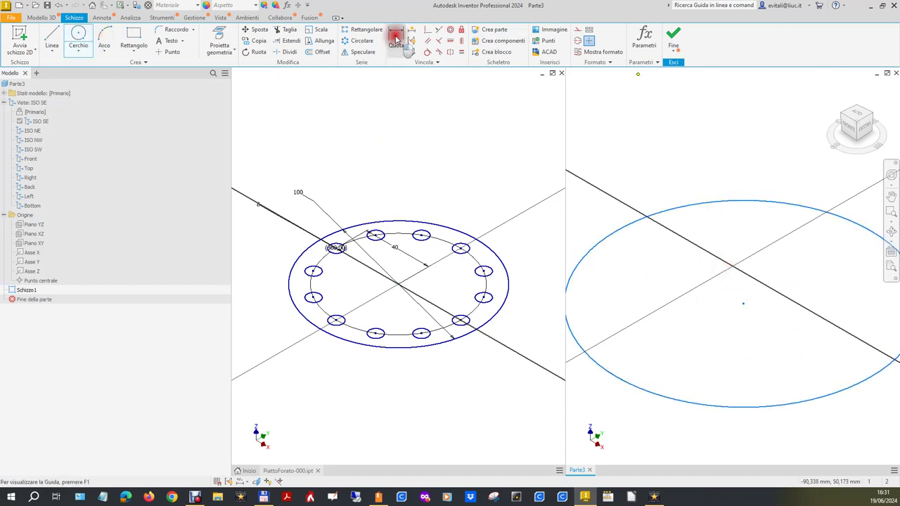
click(687, 204)
click(661, 163)
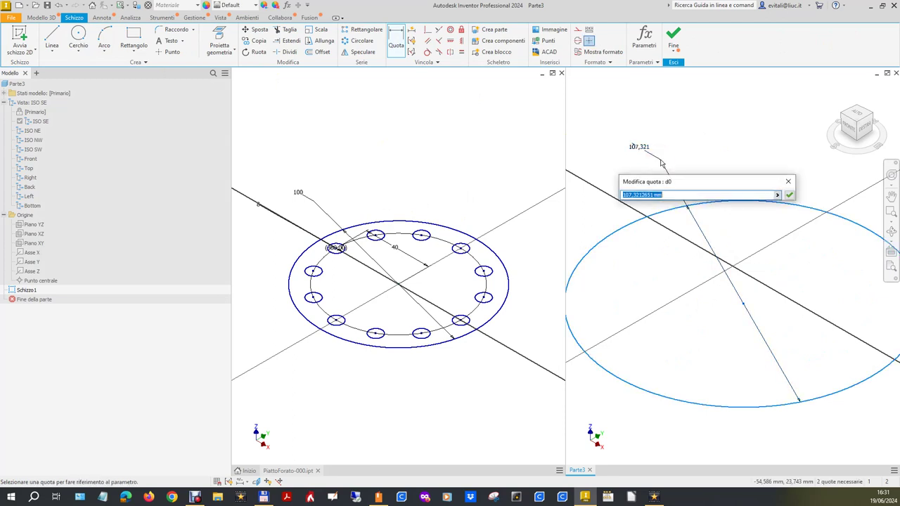
text(100)
key(Return)
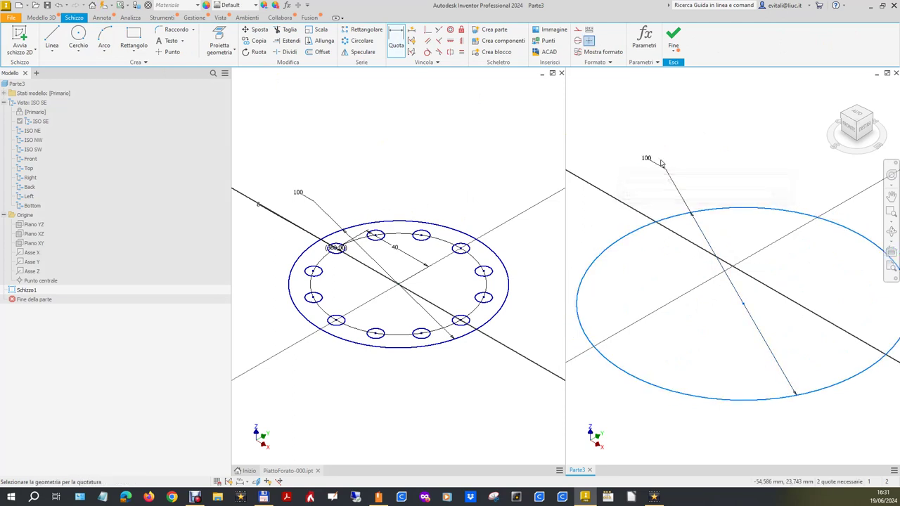
click(427, 29)
click(743, 304)
click(54, 281)
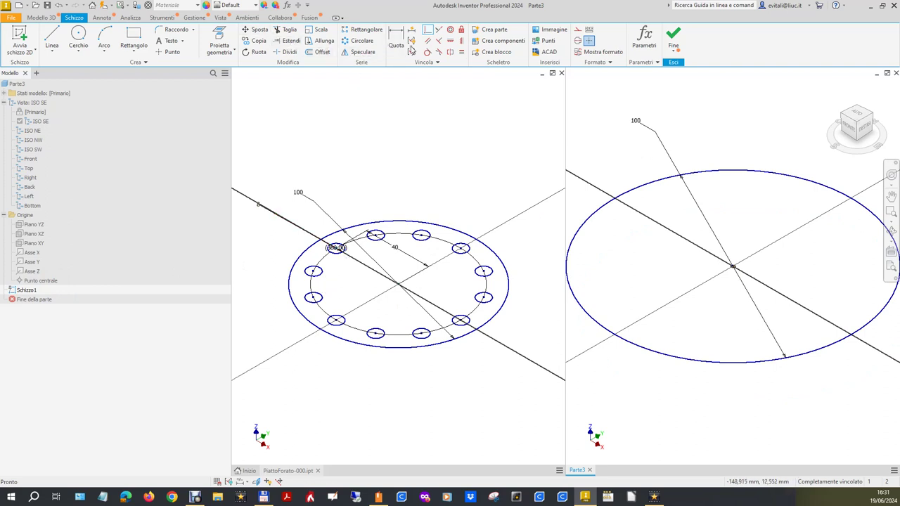
- Draw a small circle near the large circle's edge
click(88, 40)
click(638, 217)
click(648, 214)
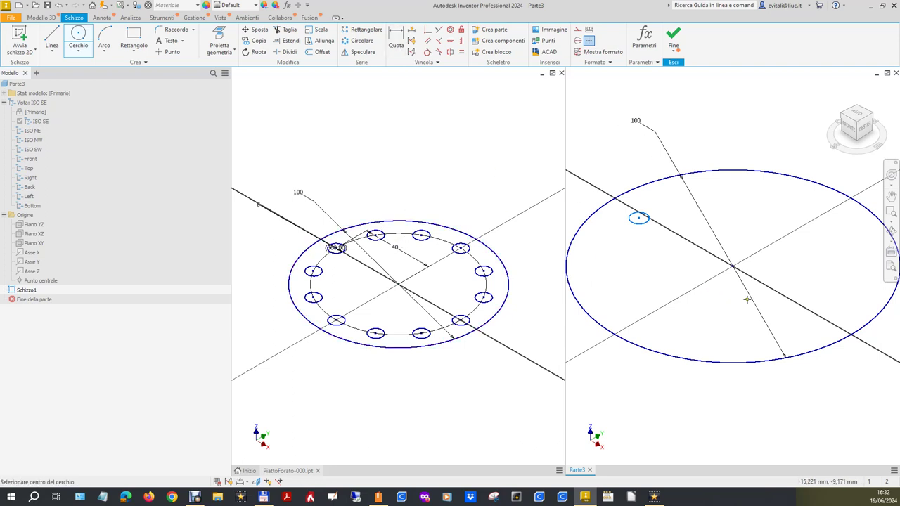
- Place the small circle's centre on the diagonal axis line, 40 mm from the origin
click(451, 41)
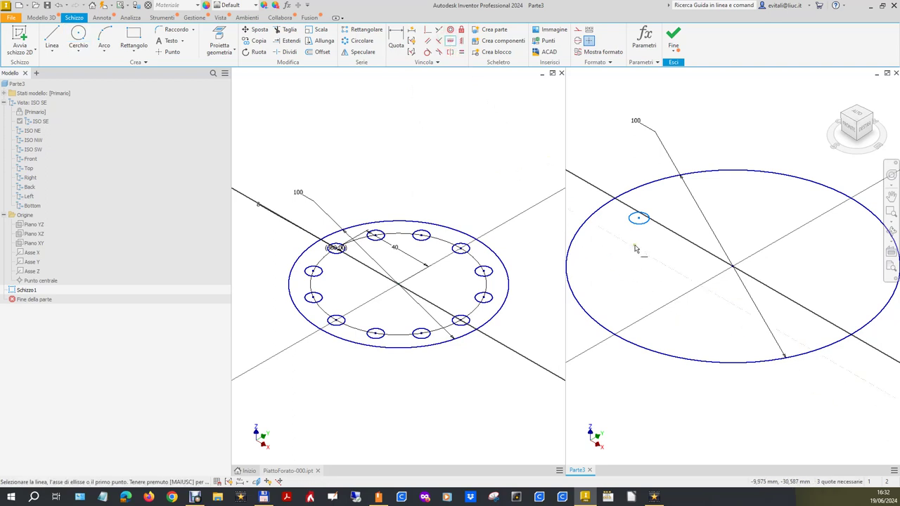
click(639, 220)
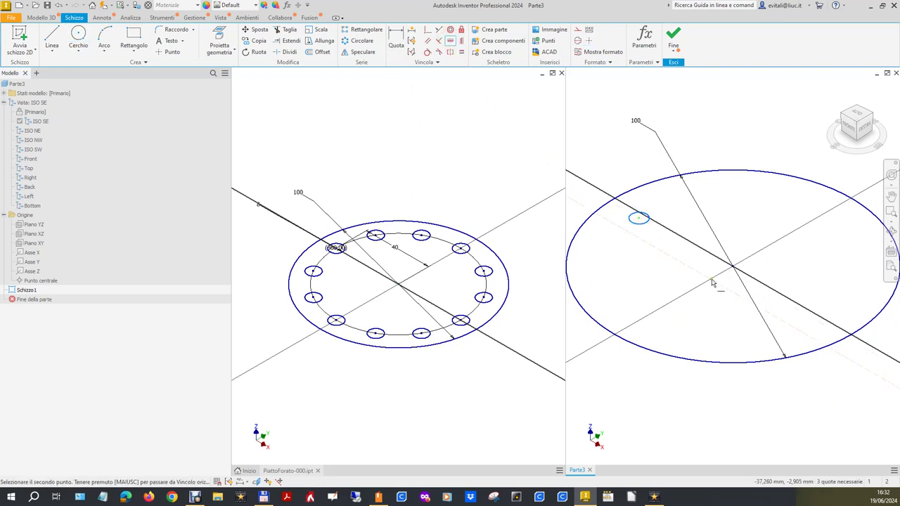
click(733, 271)
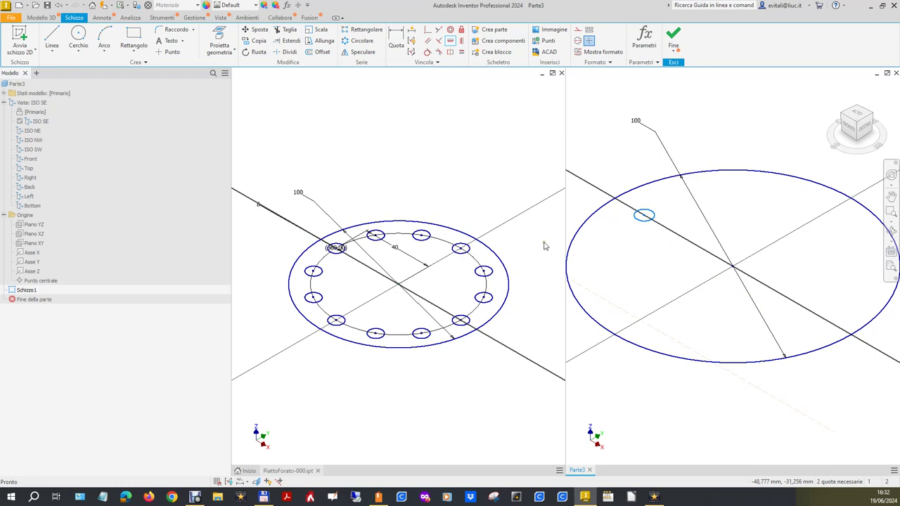
click(403, 35)
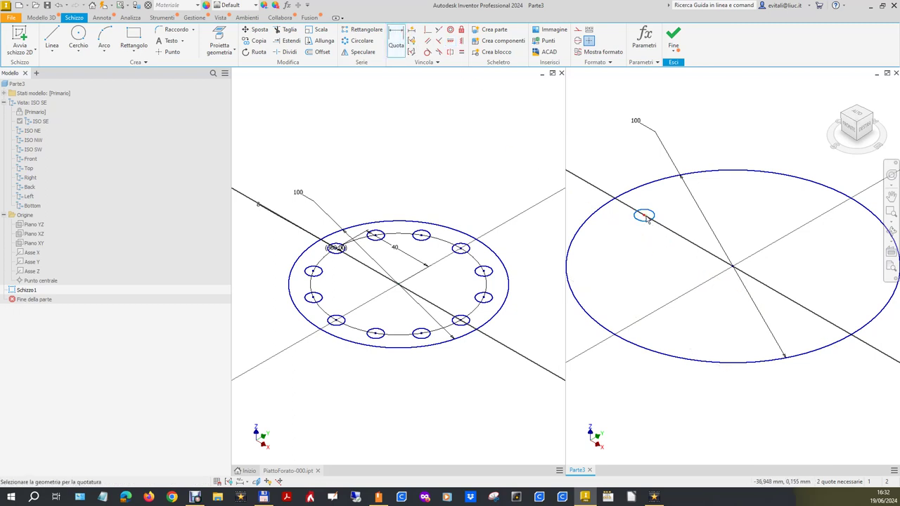
click(645, 216)
click(732, 267)
click(725, 124)
text(40)
key(Return)
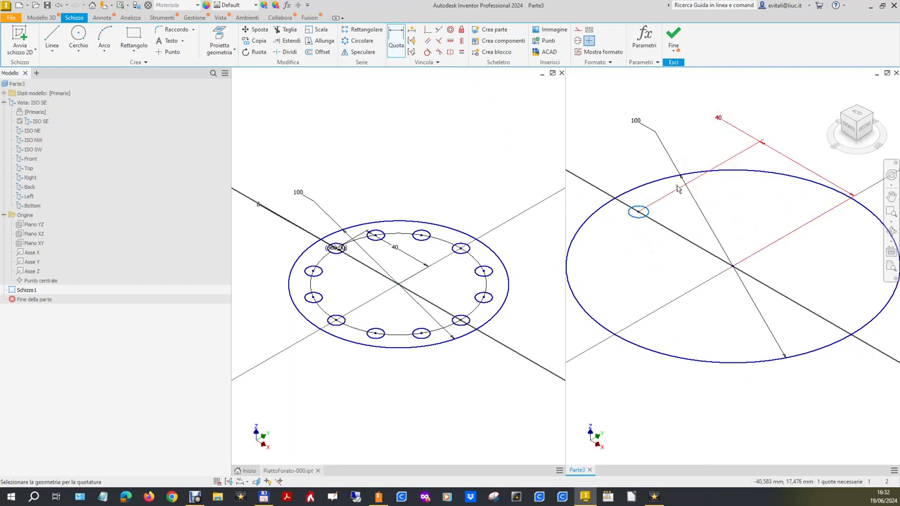
click(602, 138)
click(458, 177)
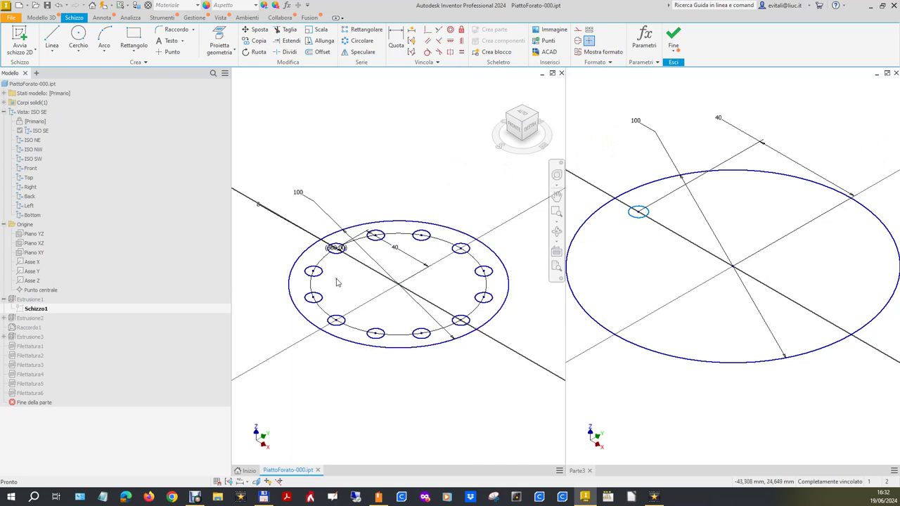
mouse_move(314, 271)
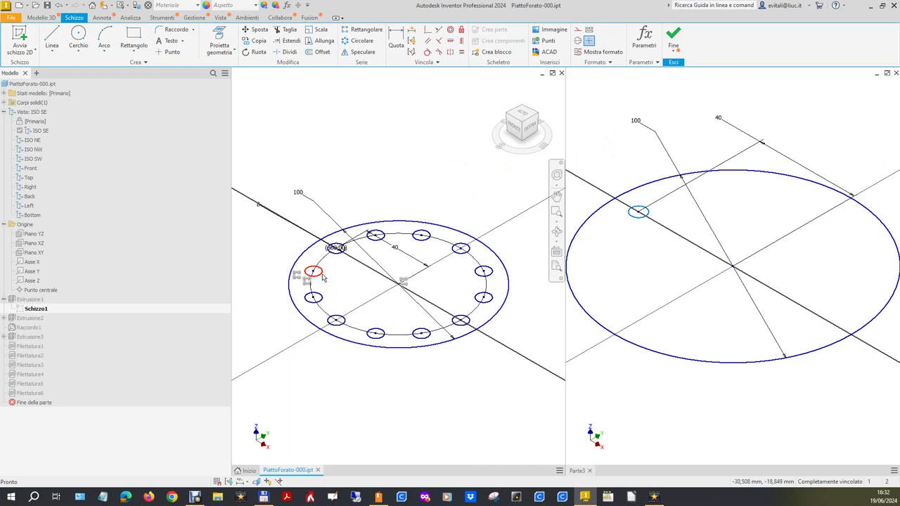
- Check the flange's hole pattern settings (12 copies over 360°) without changing them
right_click(323, 278)
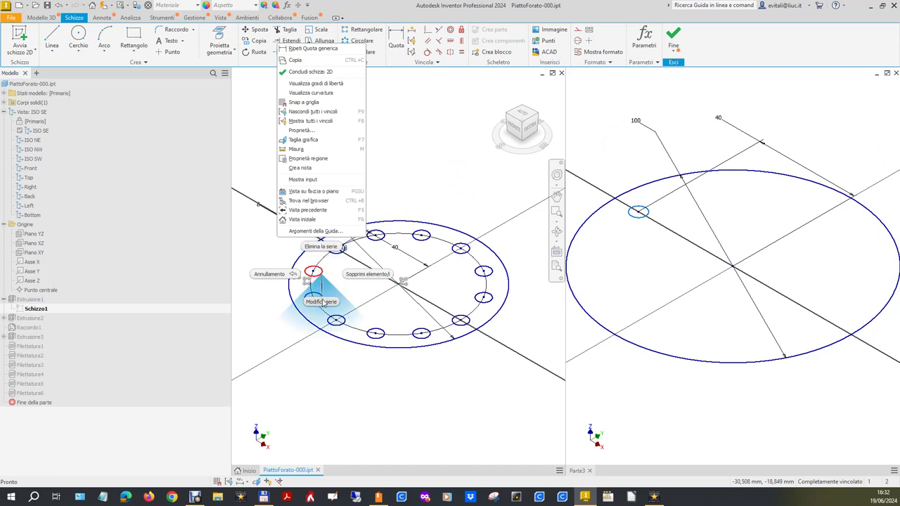
click(321, 301)
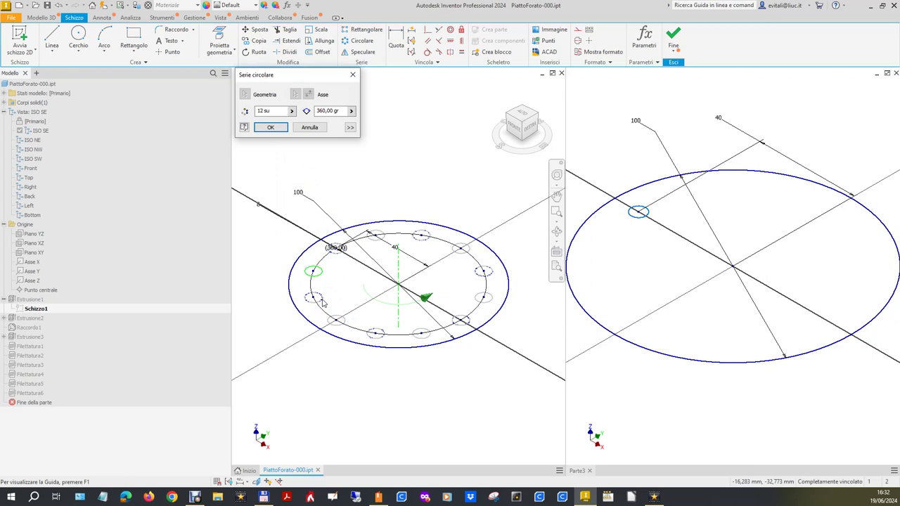
click(310, 129)
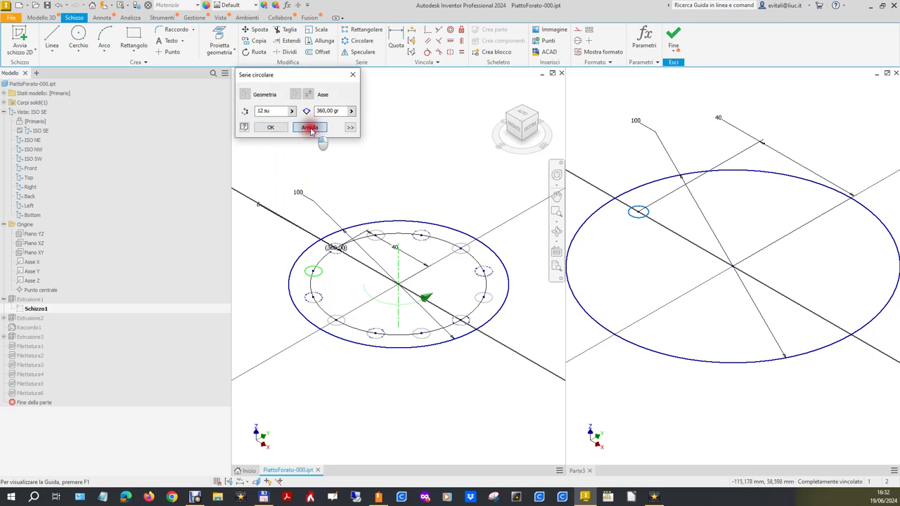
click(658, 295)
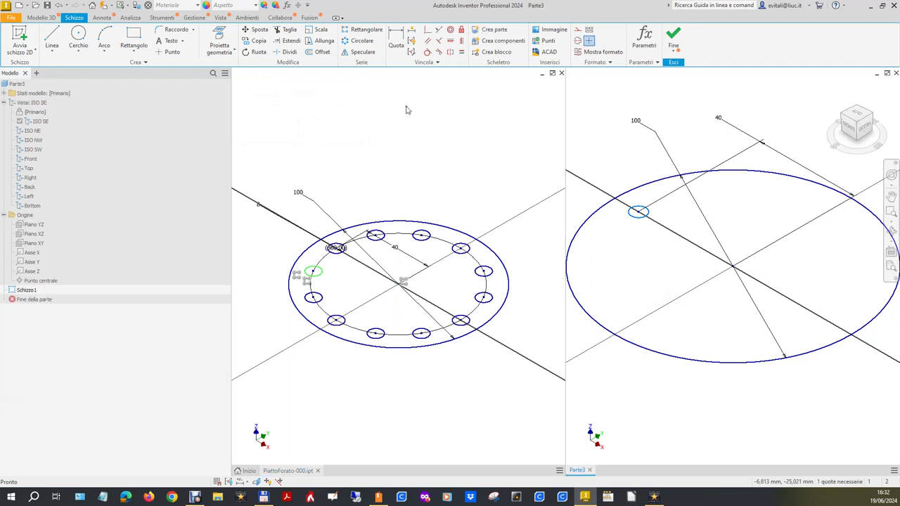
click(362, 41)
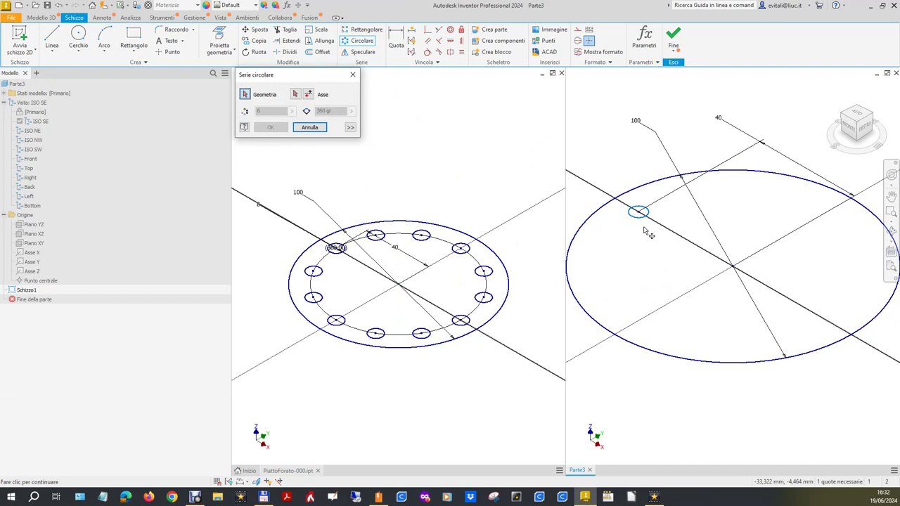
- Cancel the circular pattern and inspect the hole diameter on the reference flange
key(Escape)
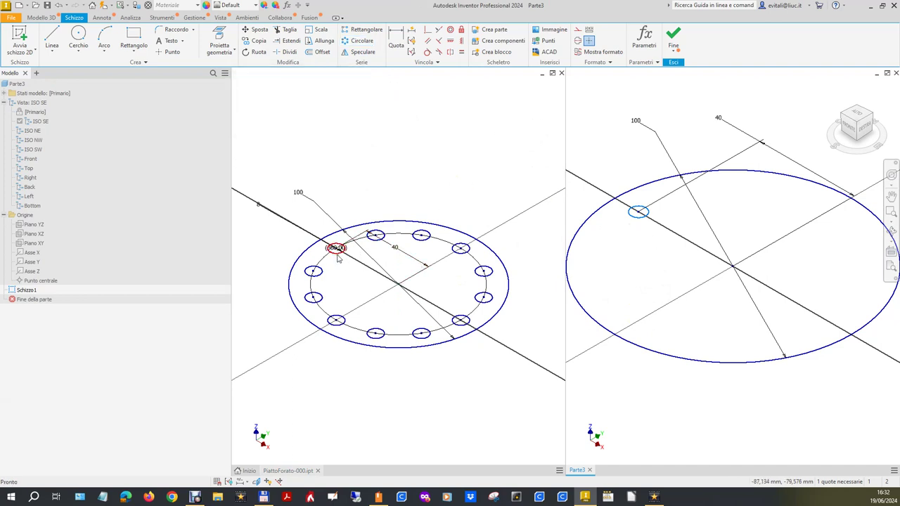
scroll(337, 259, up, 3)
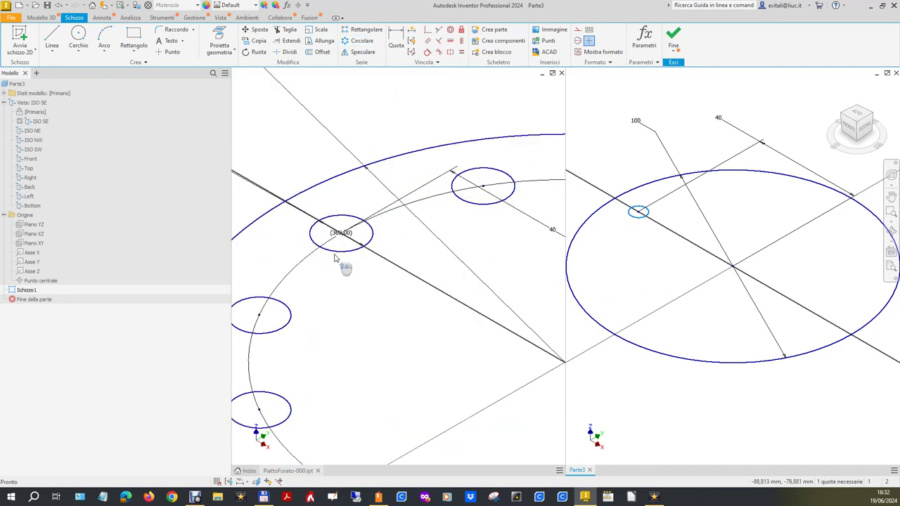
scroll(336, 257, down, 4)
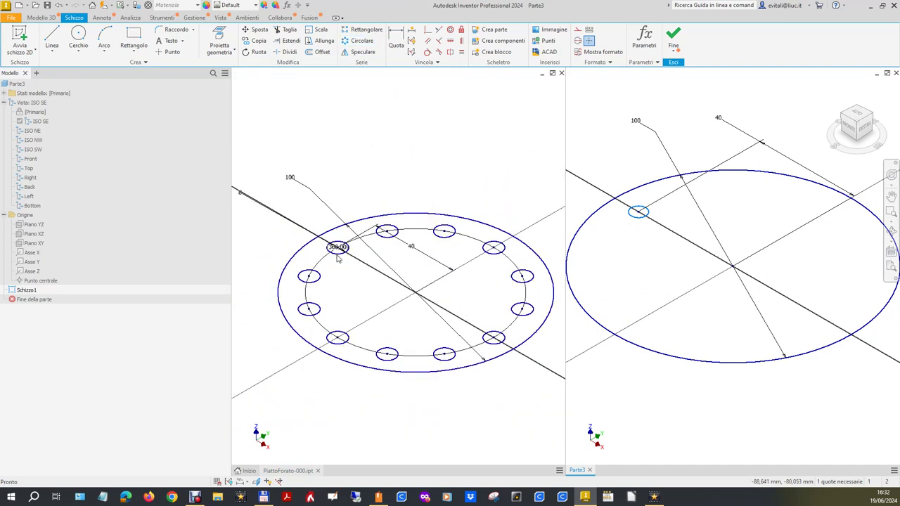
click(278, 223)
click(278, 223)
click(276, 232)
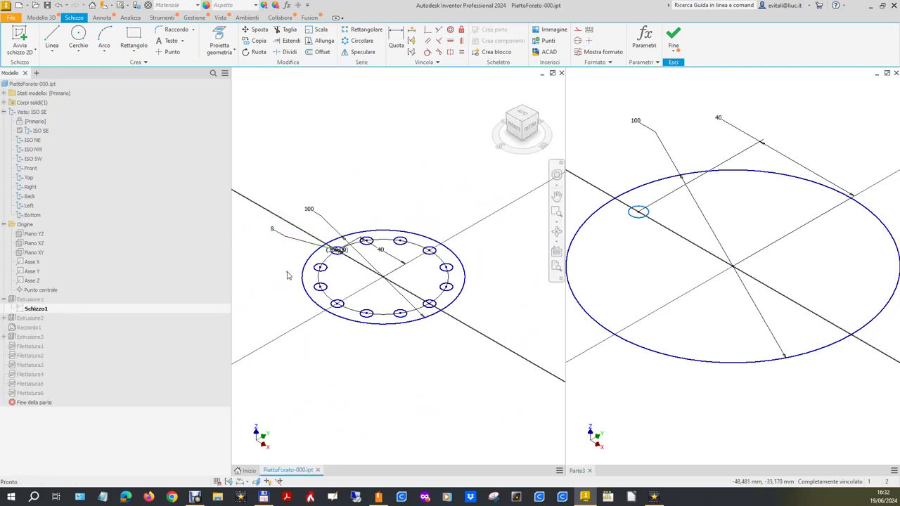
click(651, 268)
- Dimension the small hole circle in Parte3's sketch to 8 mm diameter
key(d)
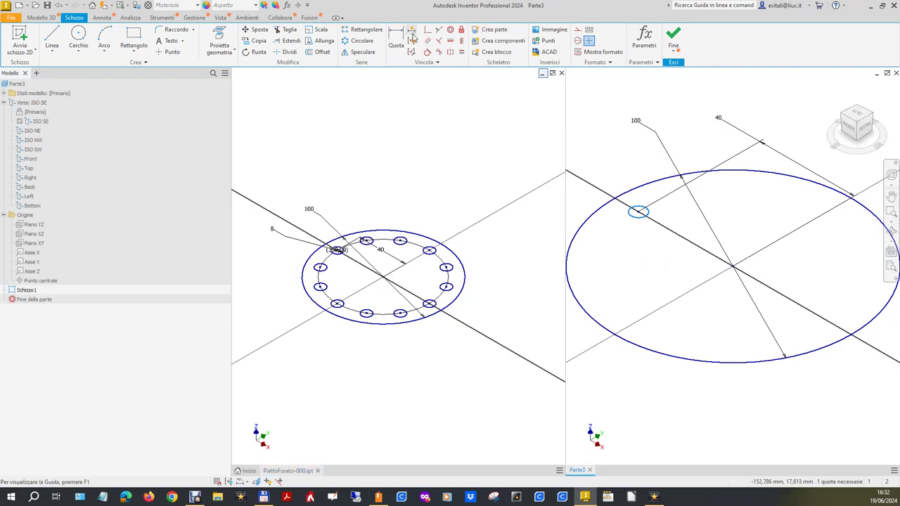
click(638, 219)
click(622, 190)
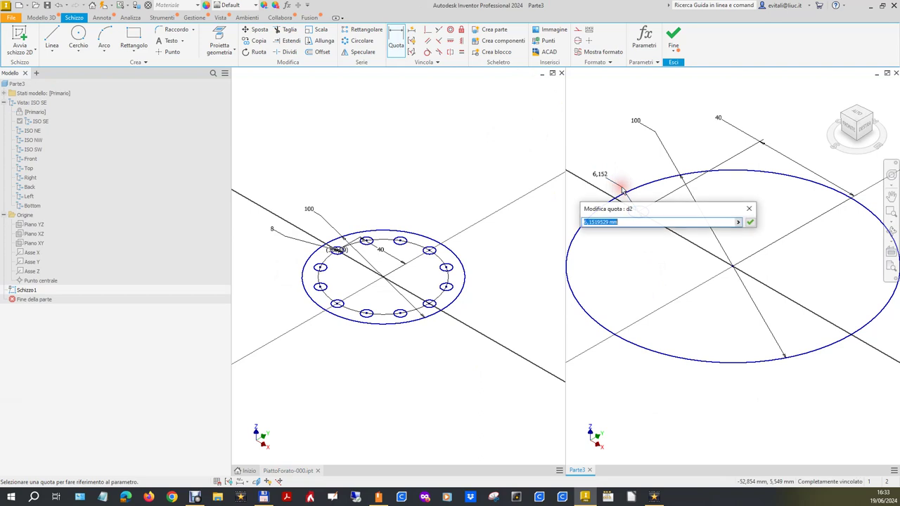
text(8)
key(Return)
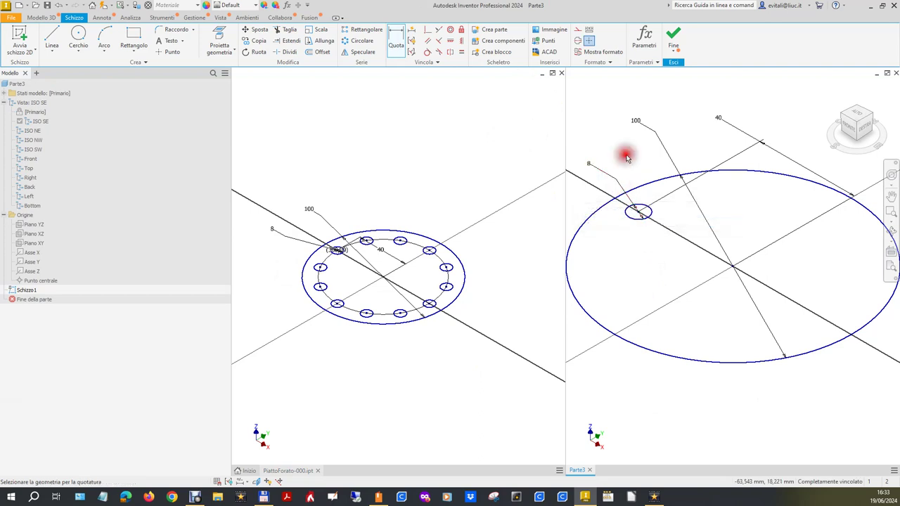
key(Escape)
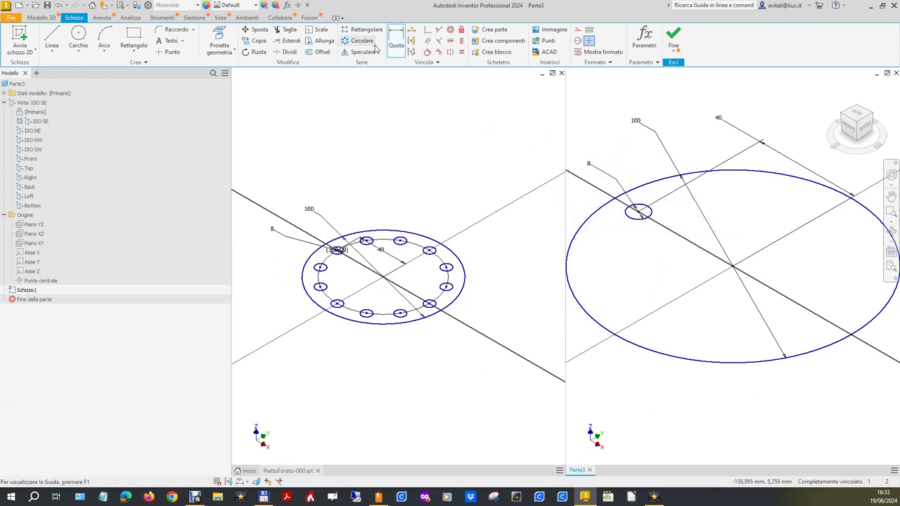
- Pattern the 8 mm hole 12 times around the plate centre point and finish the sketch
click(362, 40)
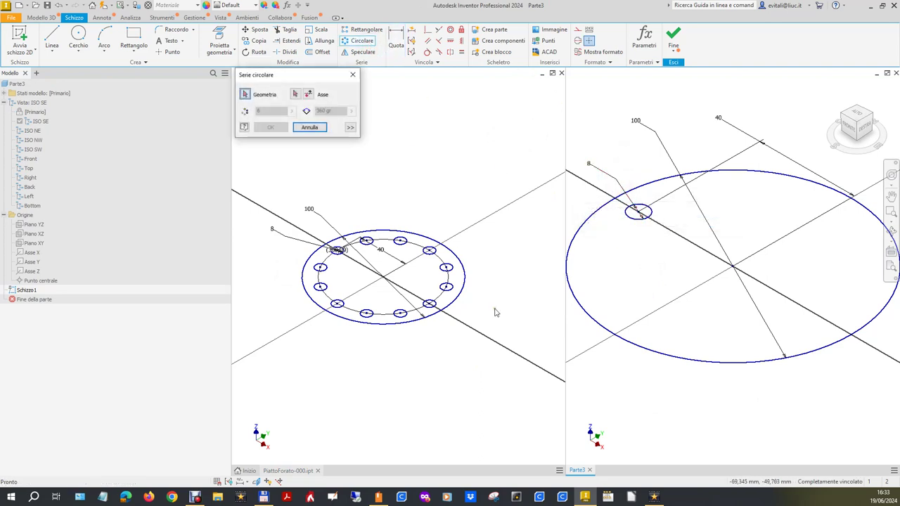
click(637, 217)
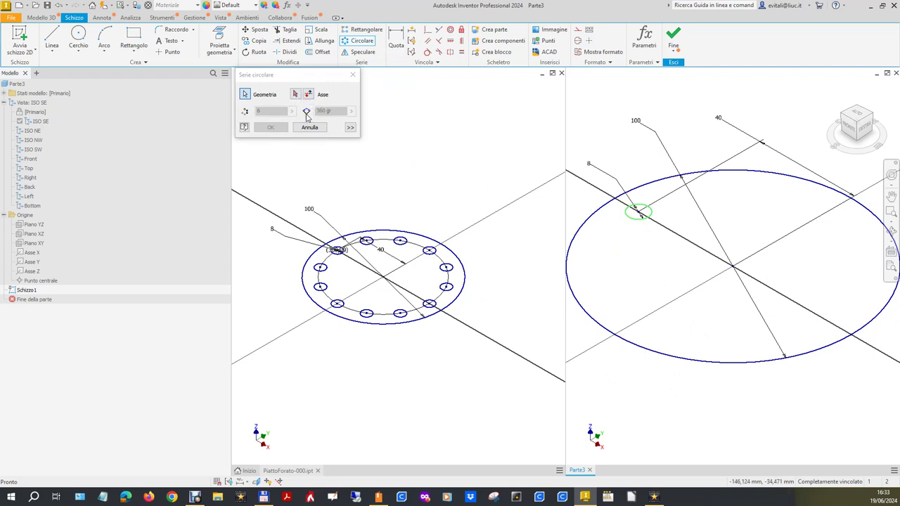
click(297, 96)
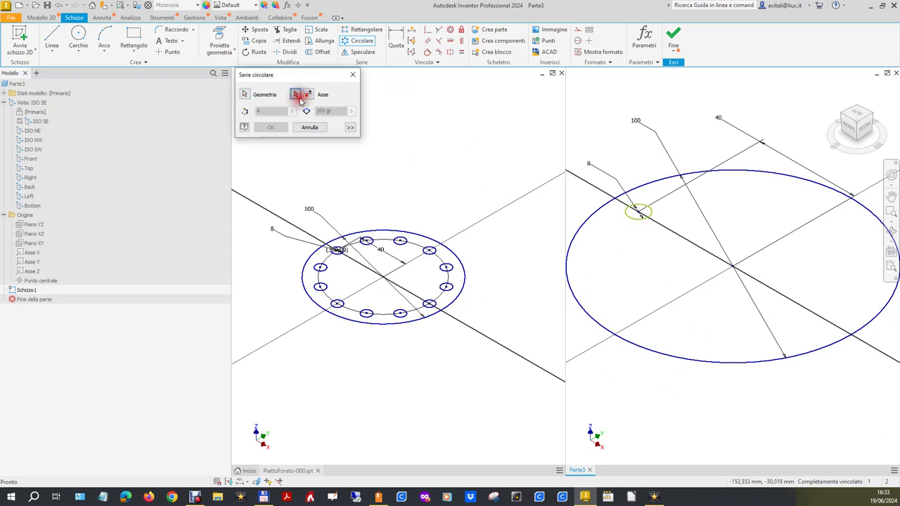
click(35, 272)
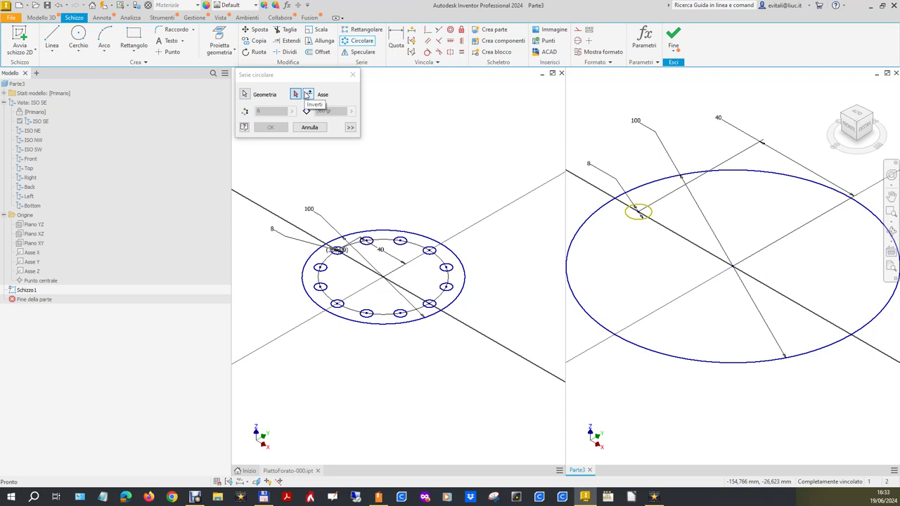
click(733, 271)
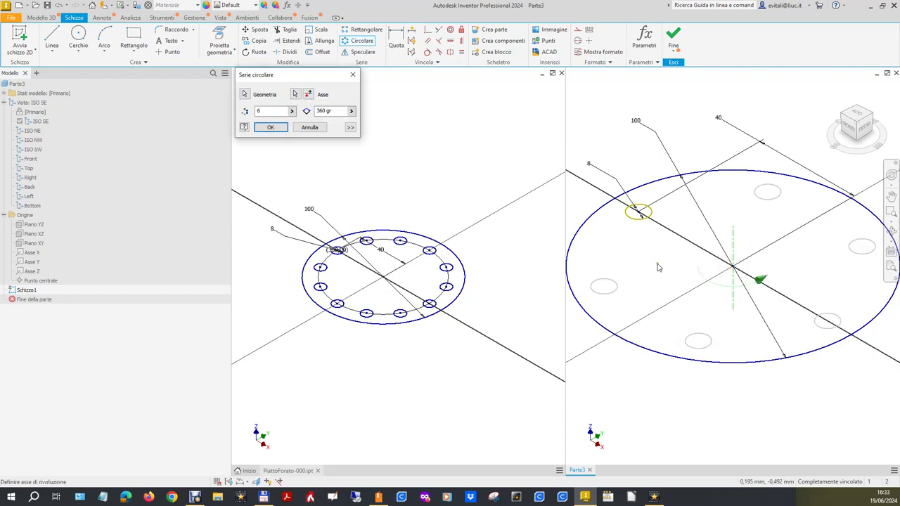
double_click(271, 111)
text(12)
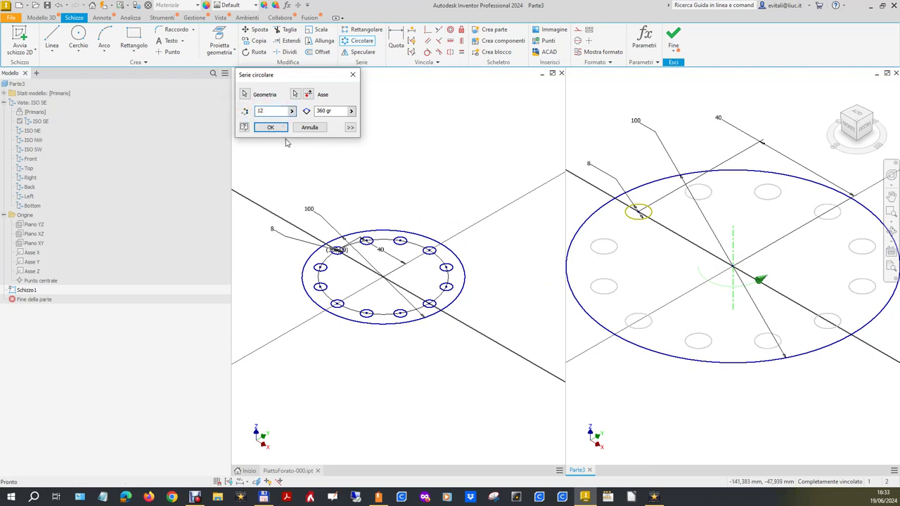
click(272, 128)
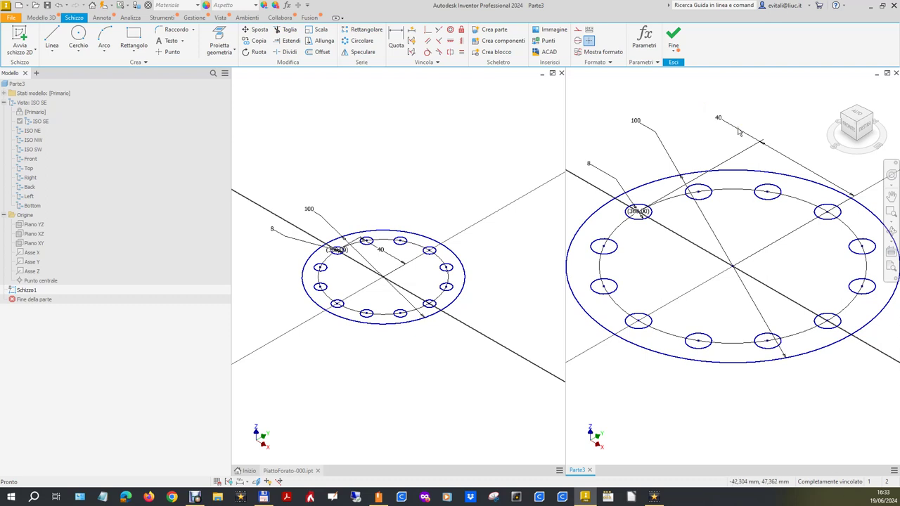
click(674, 37)
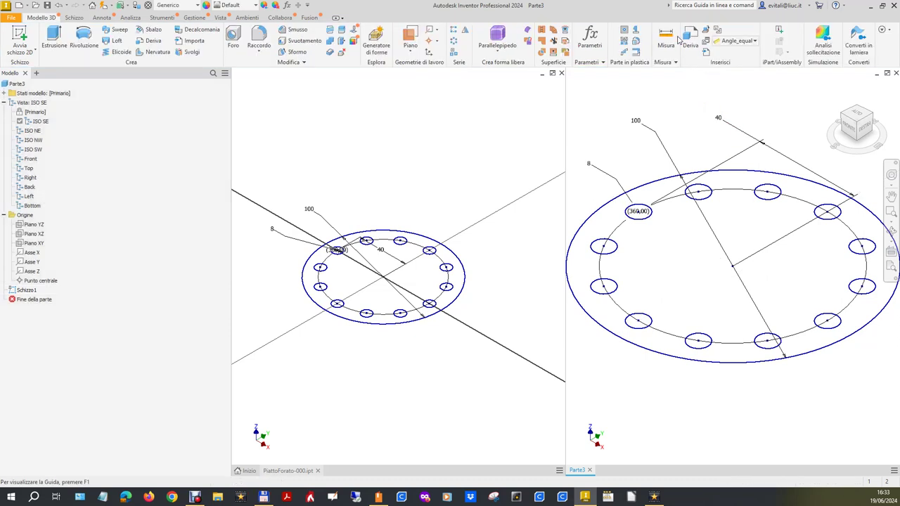
- Exit the flange's sketch and confirm its Estrusione1 depth is 10 mm
click(532, 284)
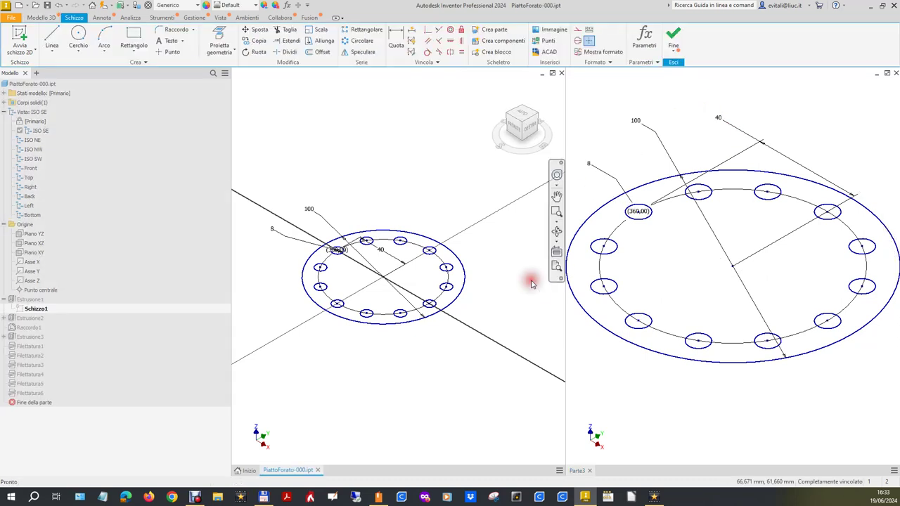
click(673, 42)
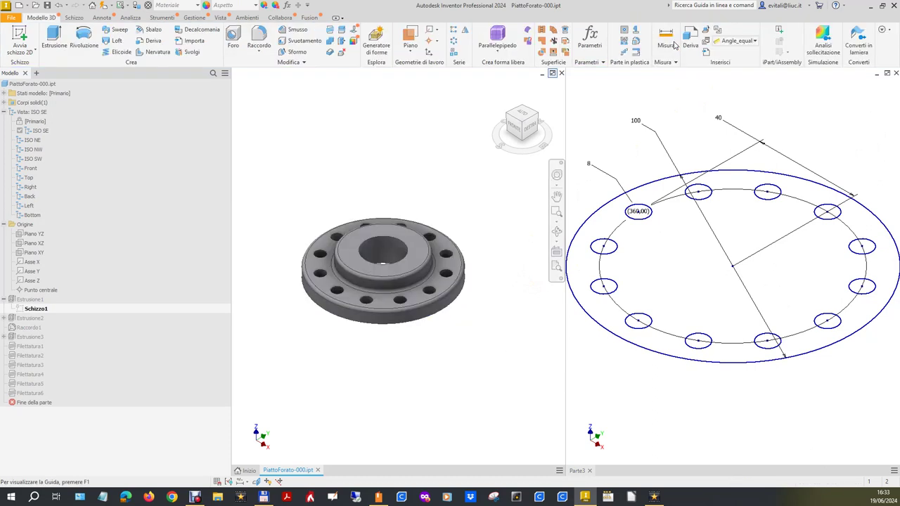
right_click(34, 304)
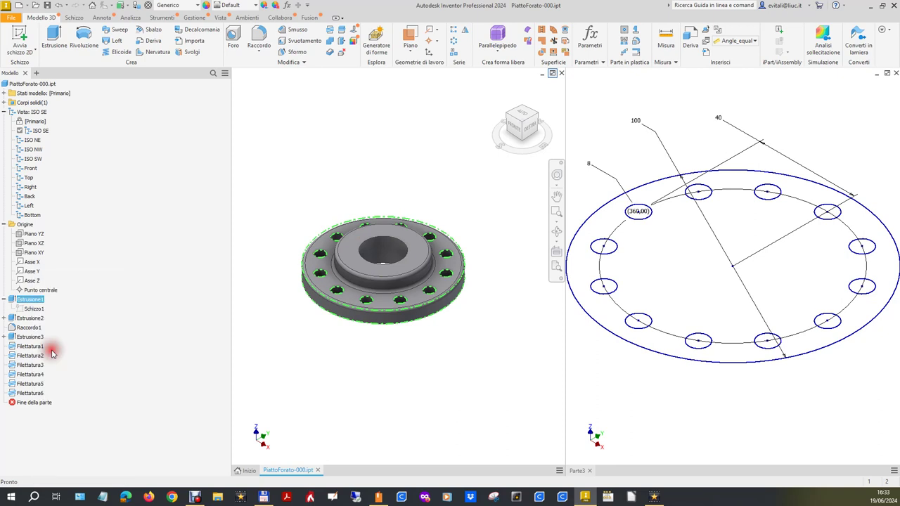
click(52, 351)
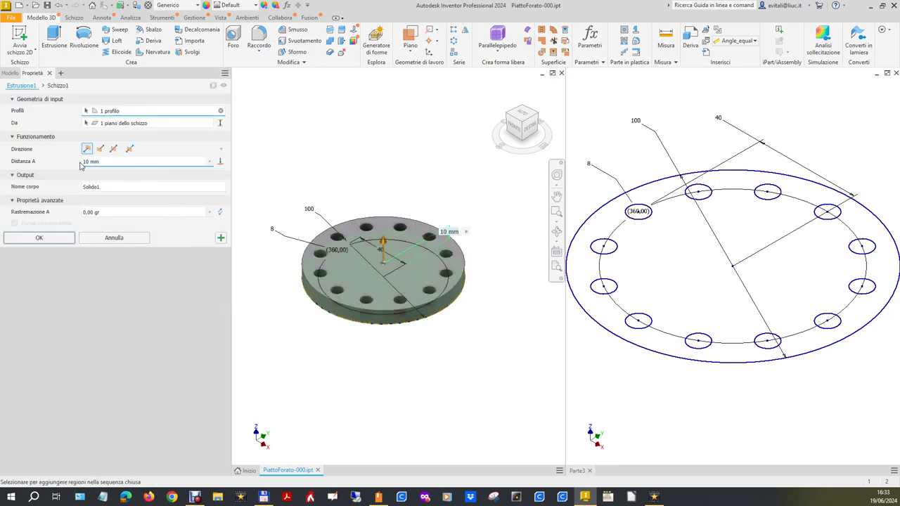
click(64, 236)
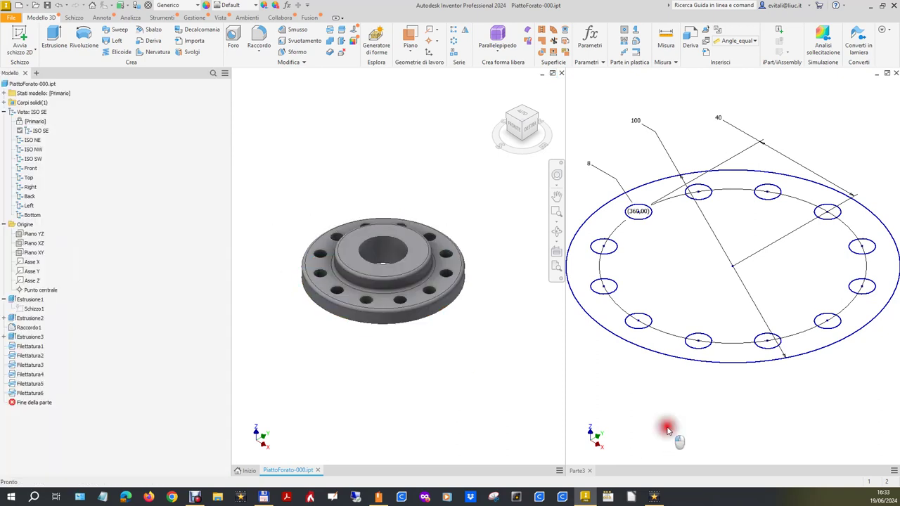
click(668, 431)
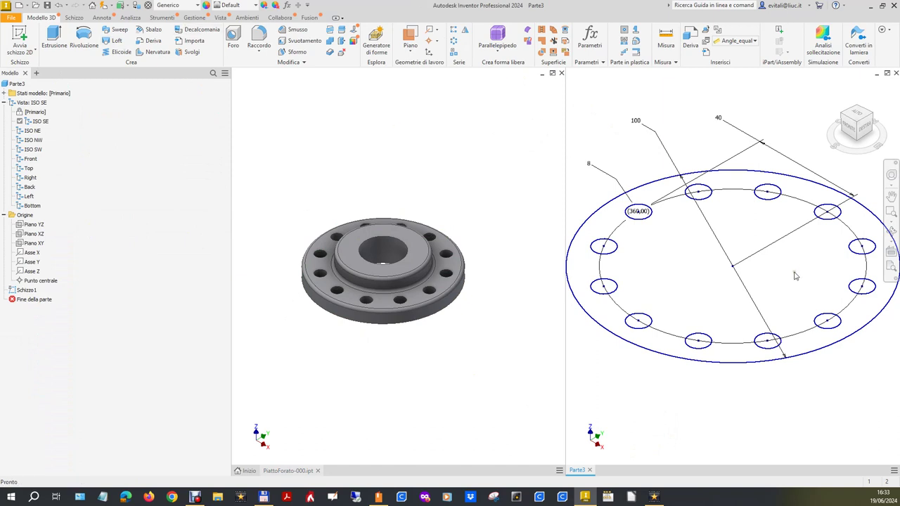
click(45, 43)
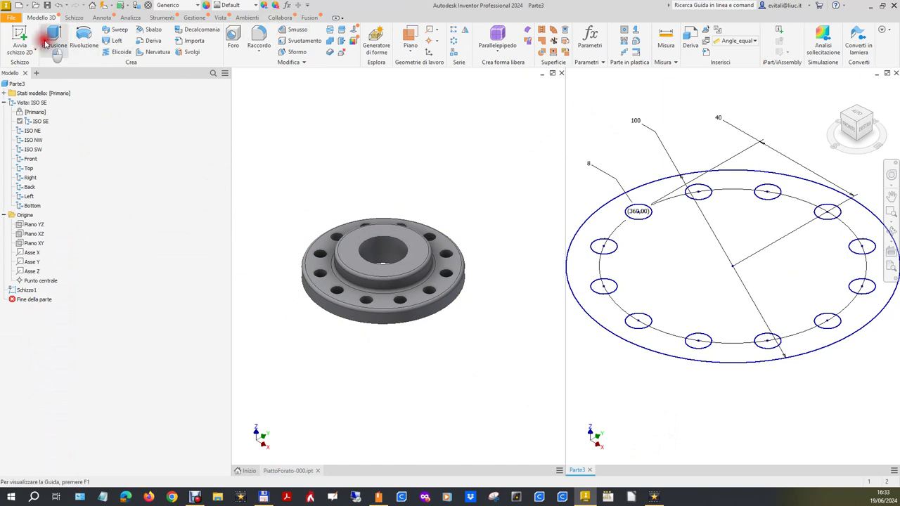
- Extrude the plate profile 10 mm into a holed disc and fit it in the view
click(704, 277)
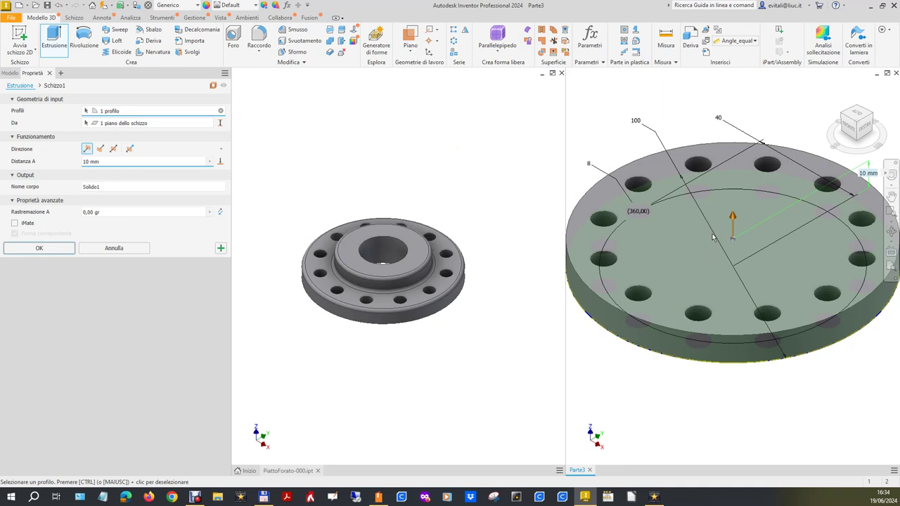
click(67, 249)
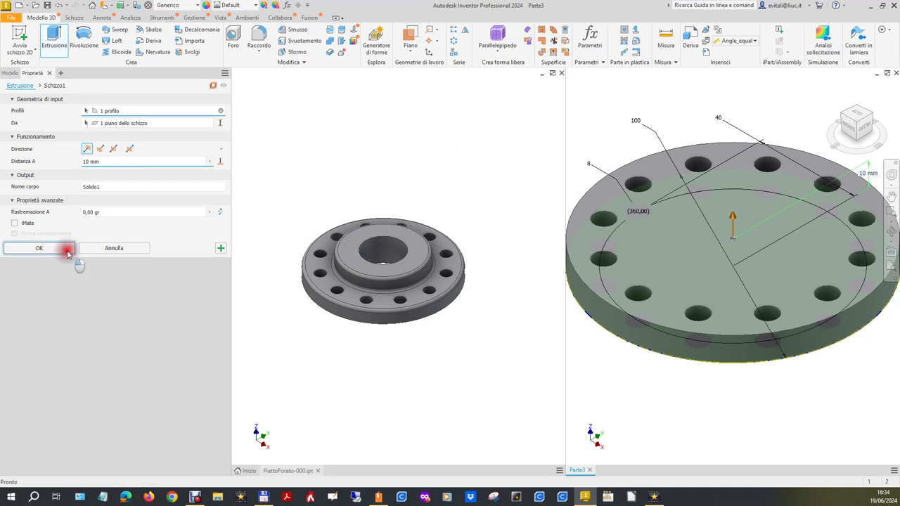
click(714, 416)
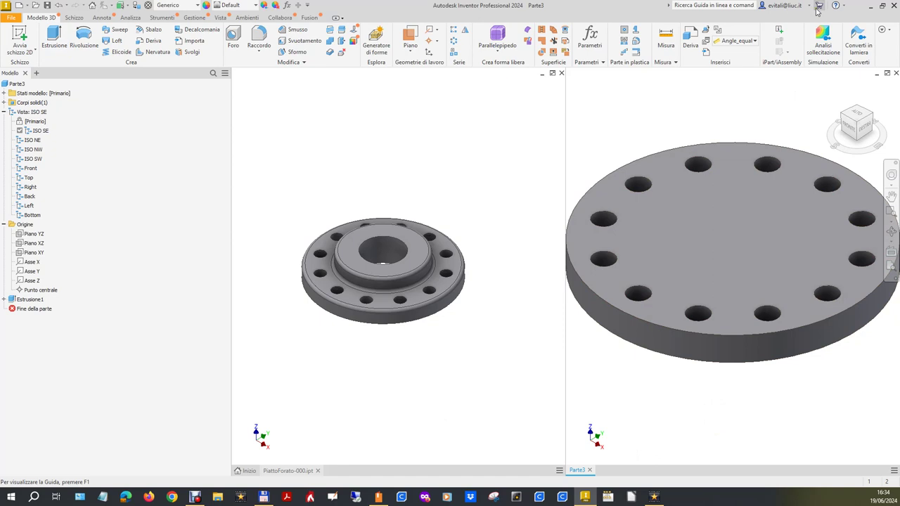
right_click(833, 87)
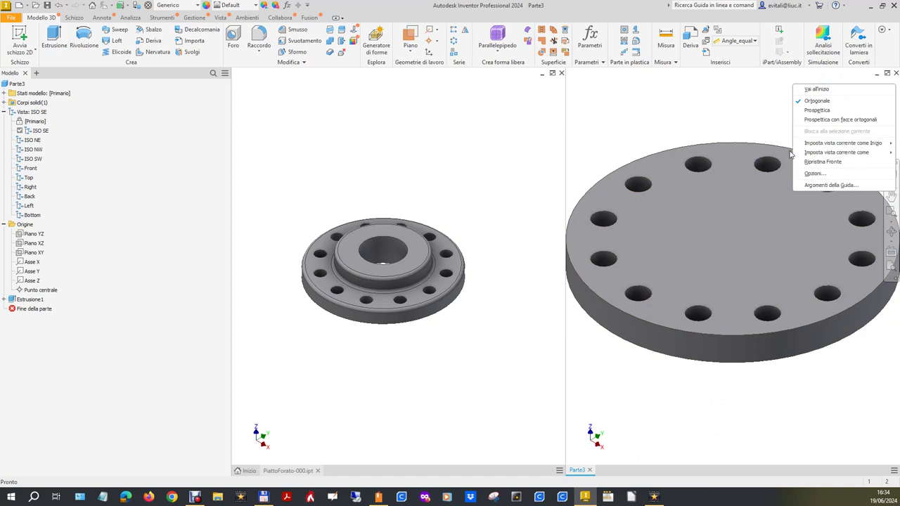
mouse_move(842, 142)
click(778, 153)
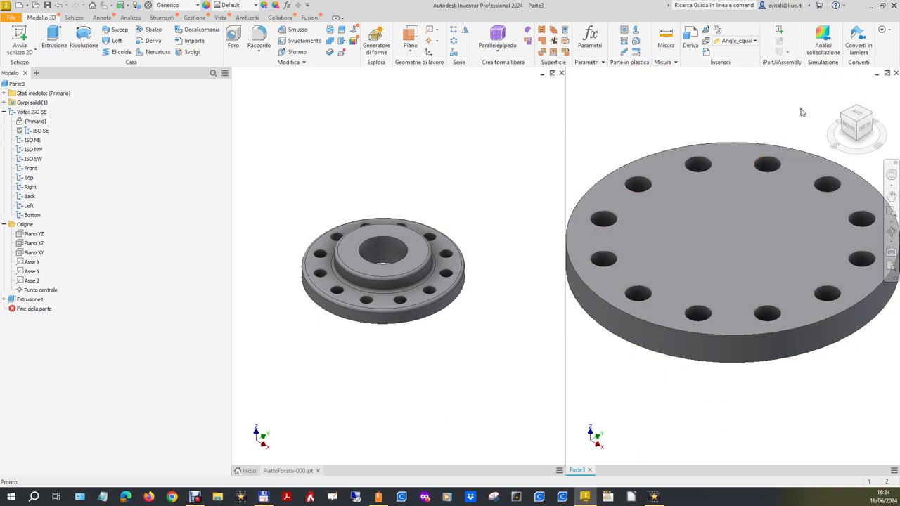
click(832, 86)
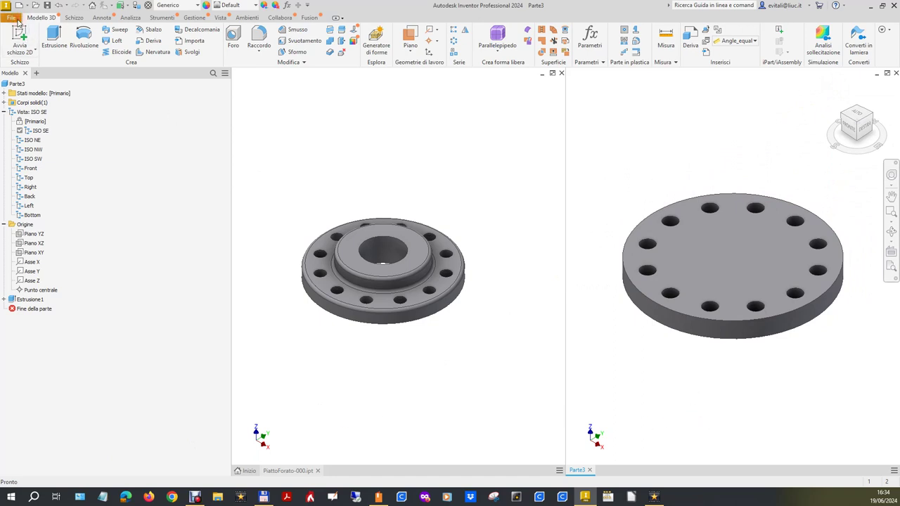
- Save Parte3 as PiattoForato-000Film.ipt
click(15, 19)
click(31, 118)
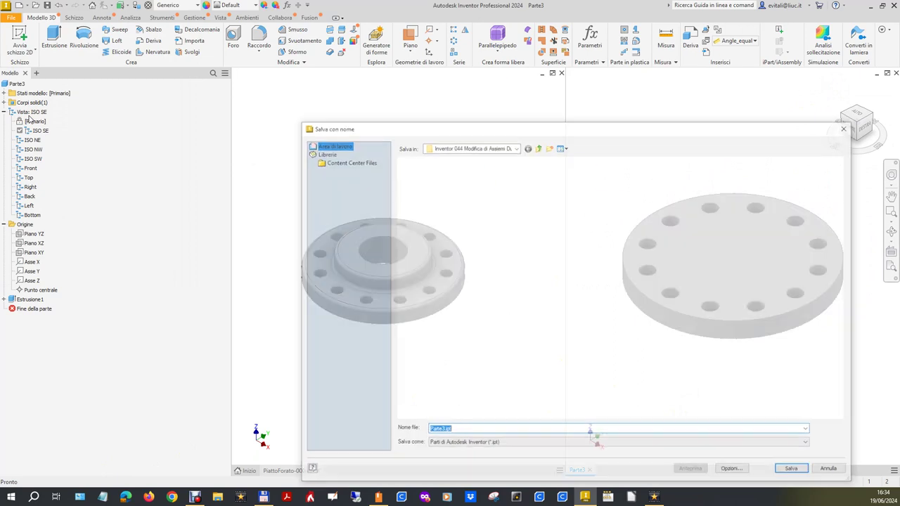
text(Pi)
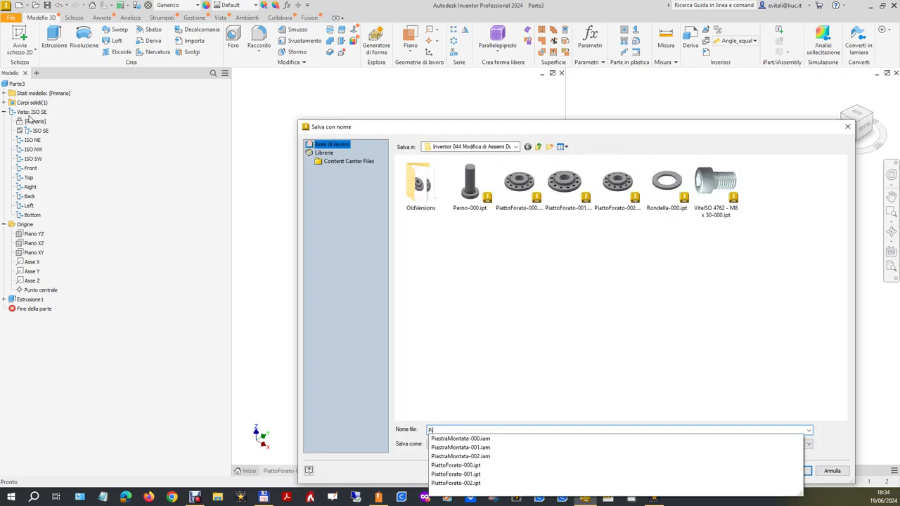
text(attoForato-)
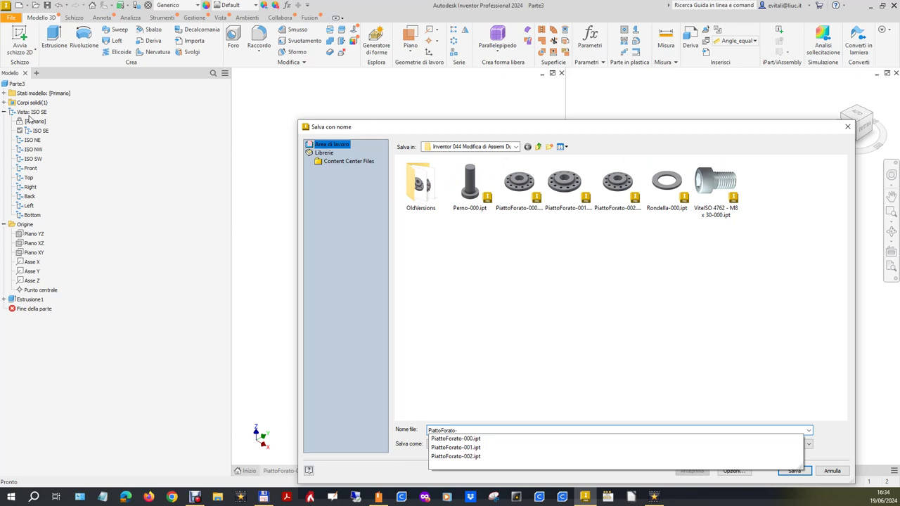
text(00Film)
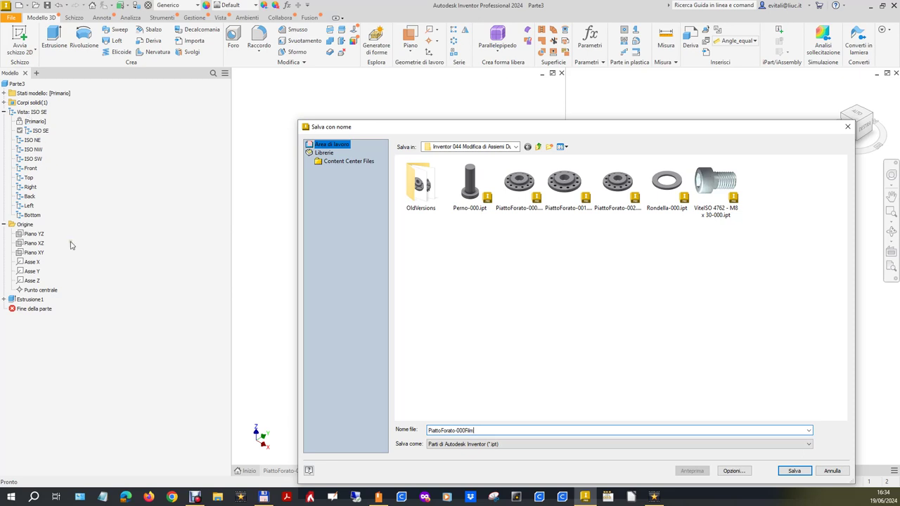
click(797, 473)
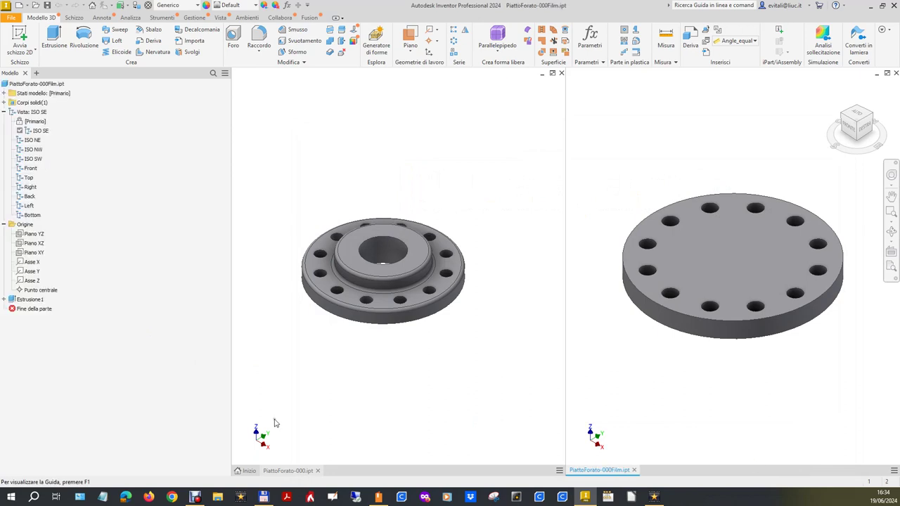
click(307, 416)
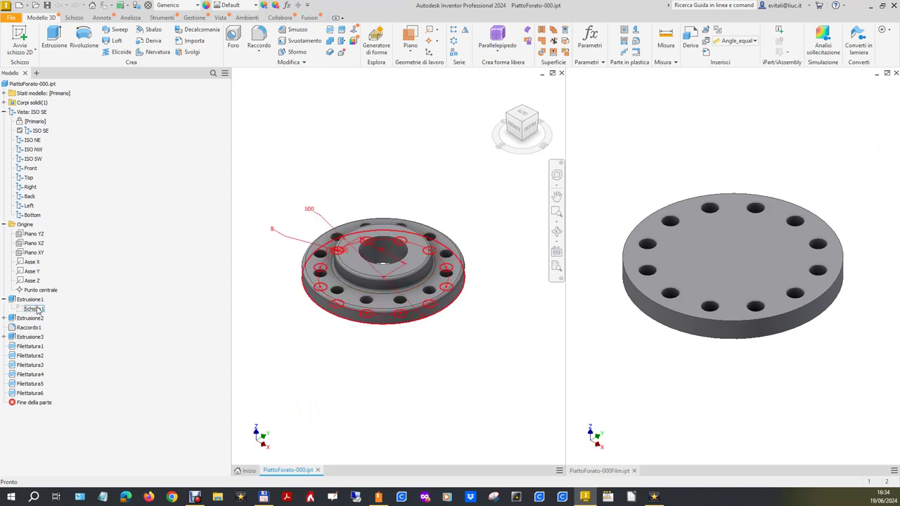
- Inspect the original part's boss sketch, then return to the Film part
click(4, 318)
double_click(28, 328)
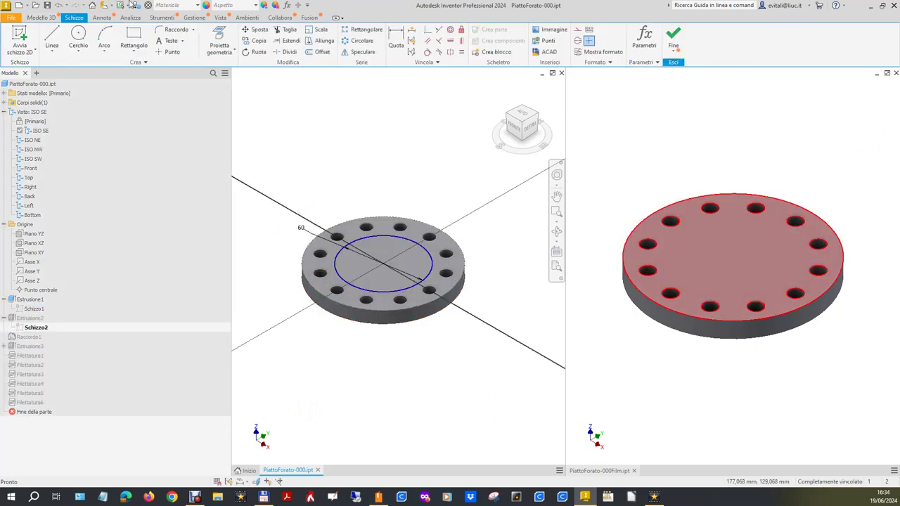
click(709, 416)
- Draw a circle on the plate's top face and dimension its diameter to 60
click(20, 37)
click(703, 259)
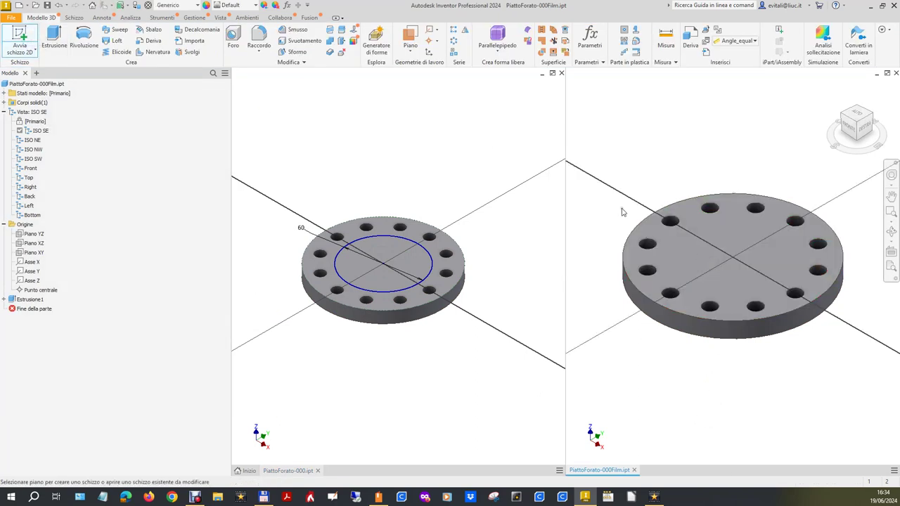
click(737, 274)
click(728, 231)
click(395, 35)
click(732, 234)
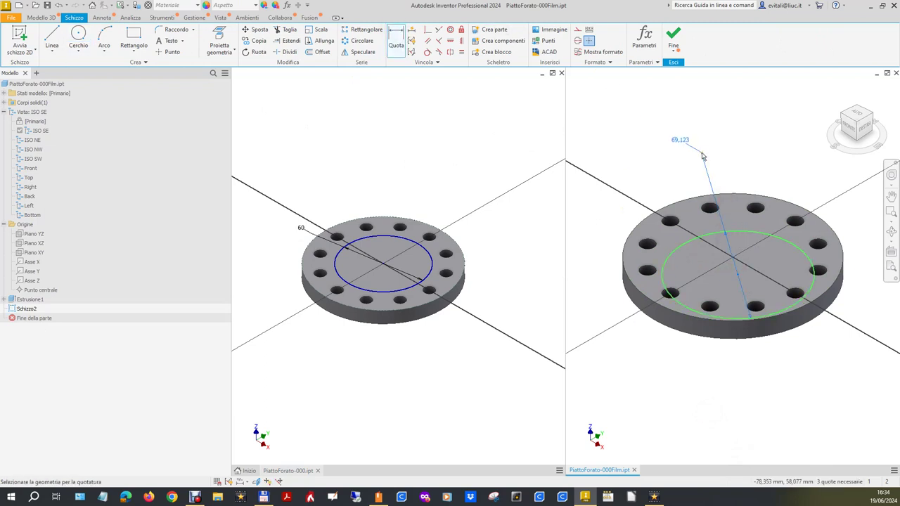
click(702, 155)
text(60)
key(Return)
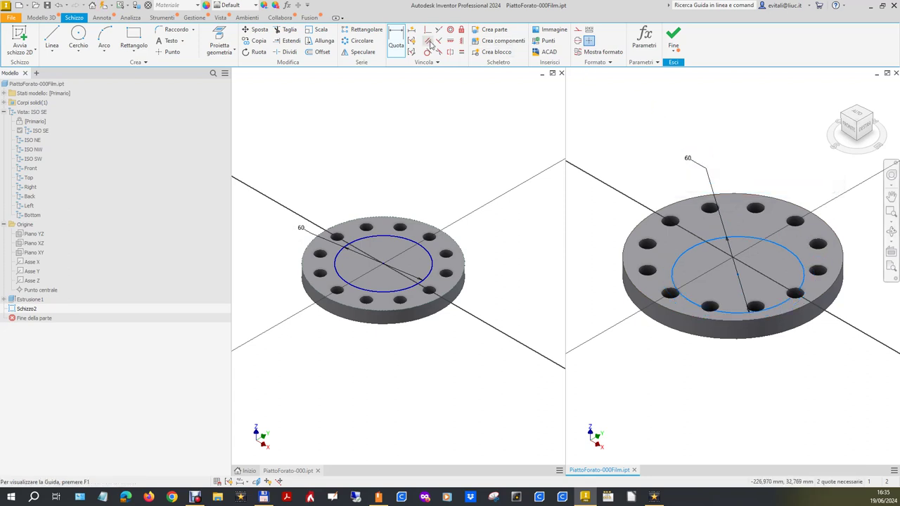
- Make the circle concentric with the plate's outer edge and finish the sketch
click(780, 243)
click(779, 198)
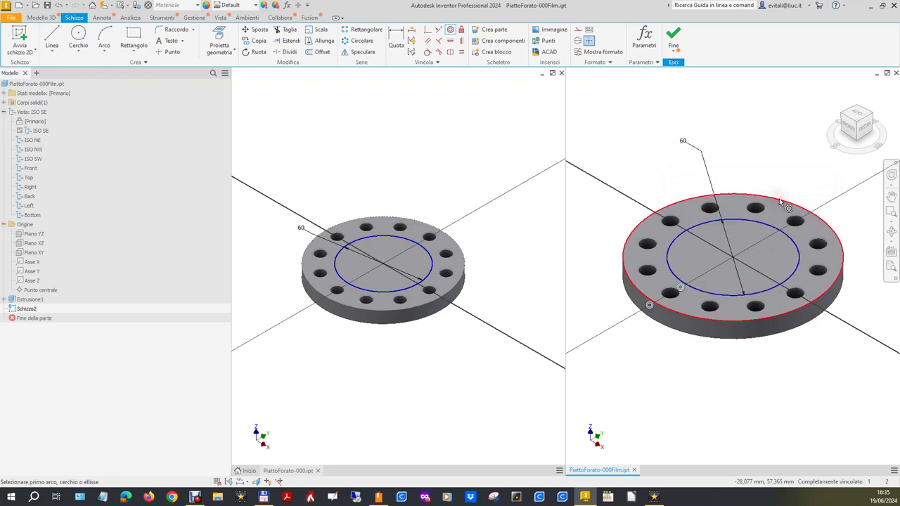
click(672, 37)
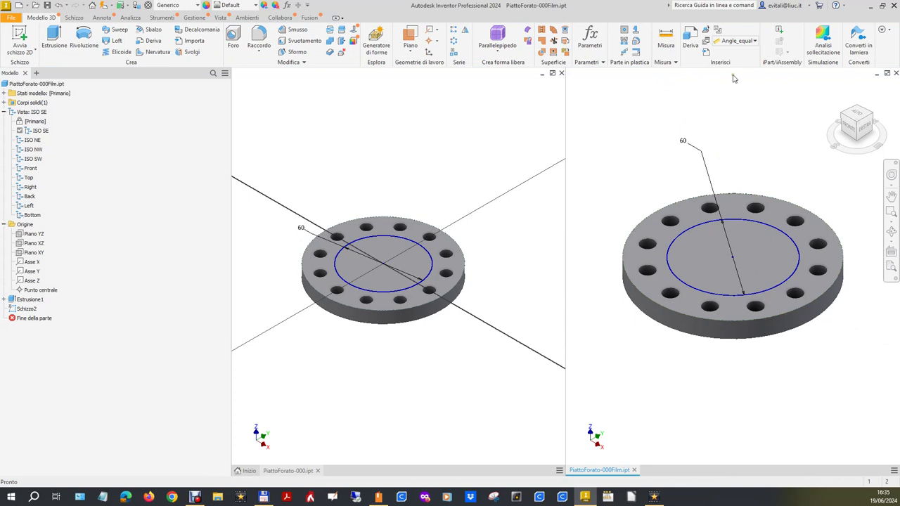
- Close the original part's sketch and review its boss extrusion settings without changes
click(326, 391)
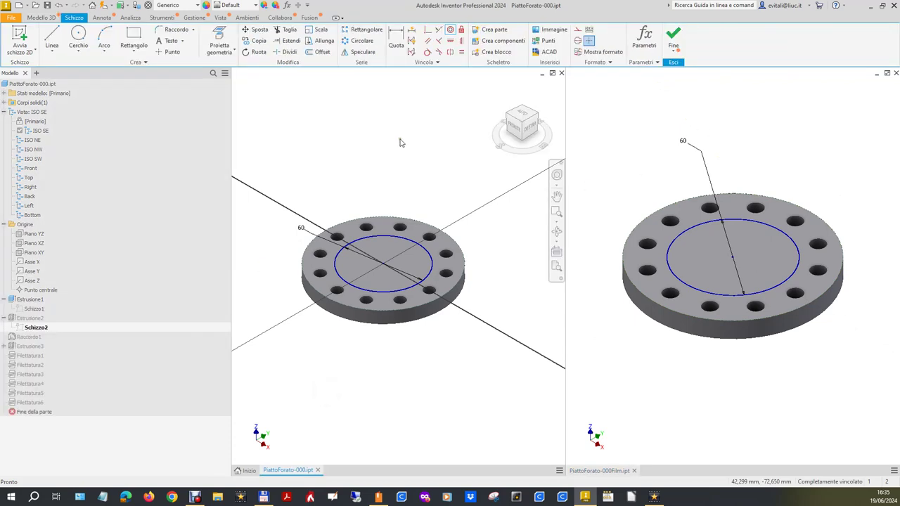
click(679, 35)
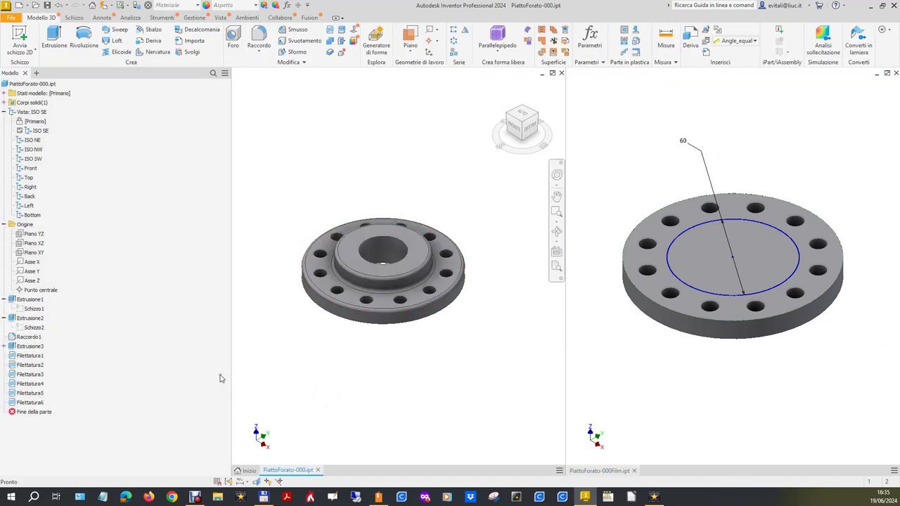
right_click(36, 320)
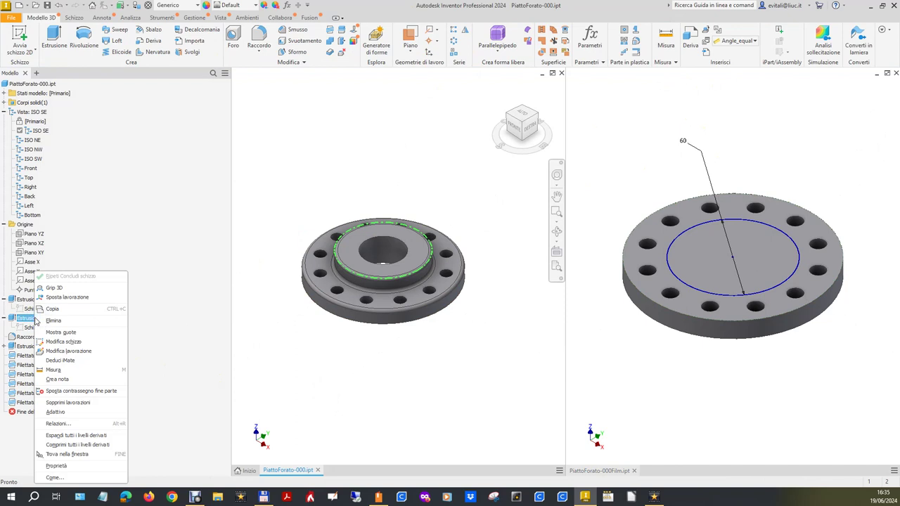
click(70, 352)
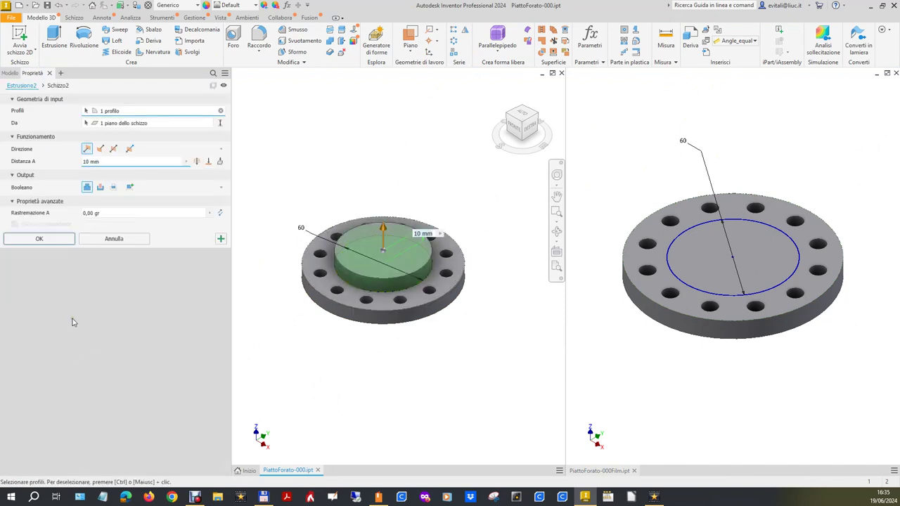
click(110, 238)
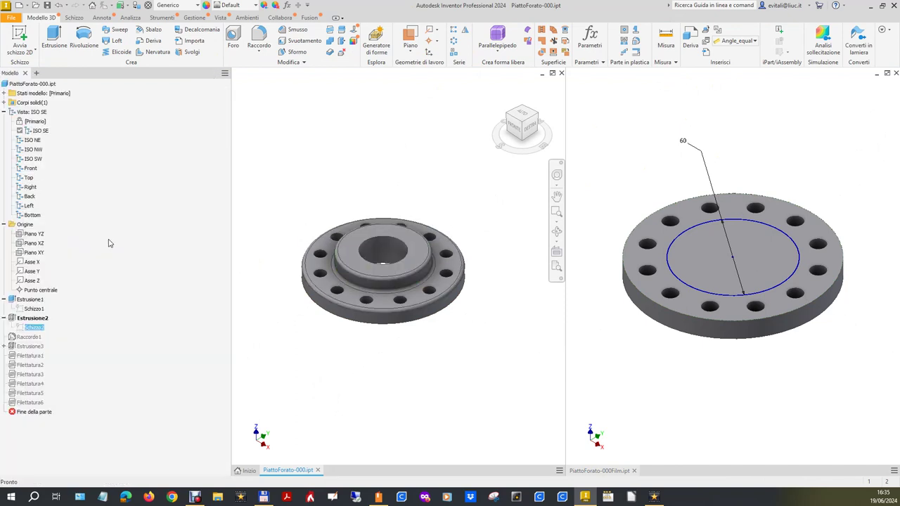
- Extrude the Film part's 60 mm circle 10 mm into a raised boss
click(660, 396)
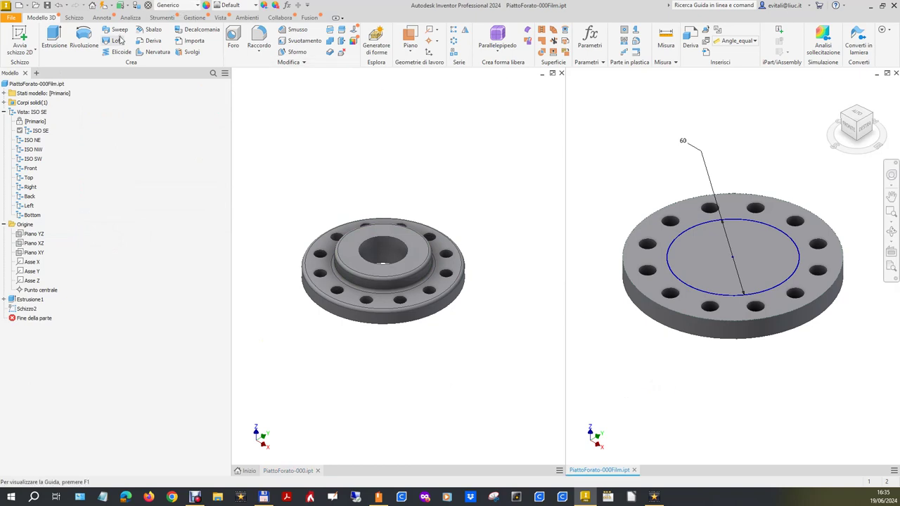
click(64, 37)
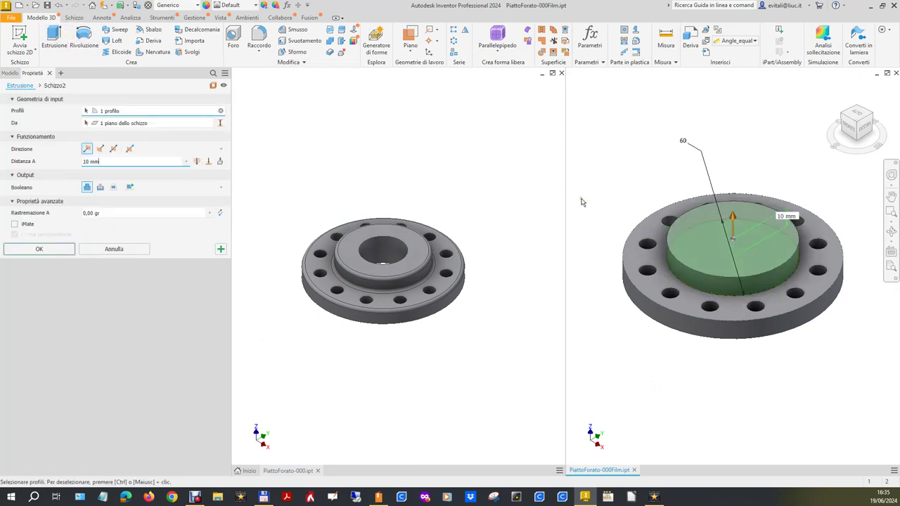
click(41, 250)
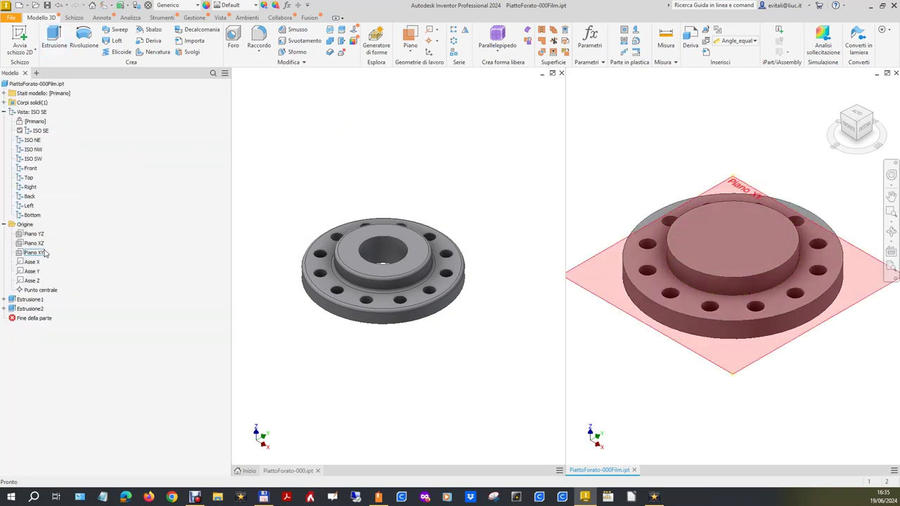
- Review the original part's fillet edges and radius without changing them
click(331, 386)
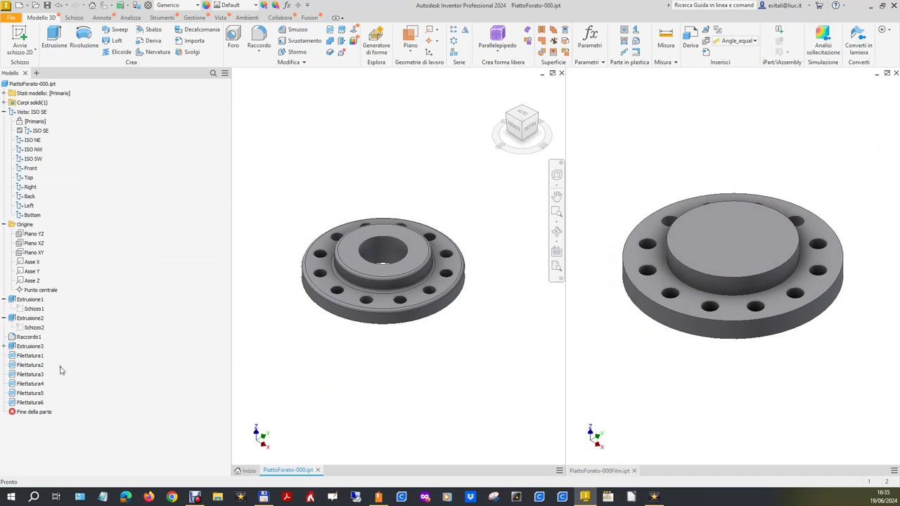
right_click(34, 340)
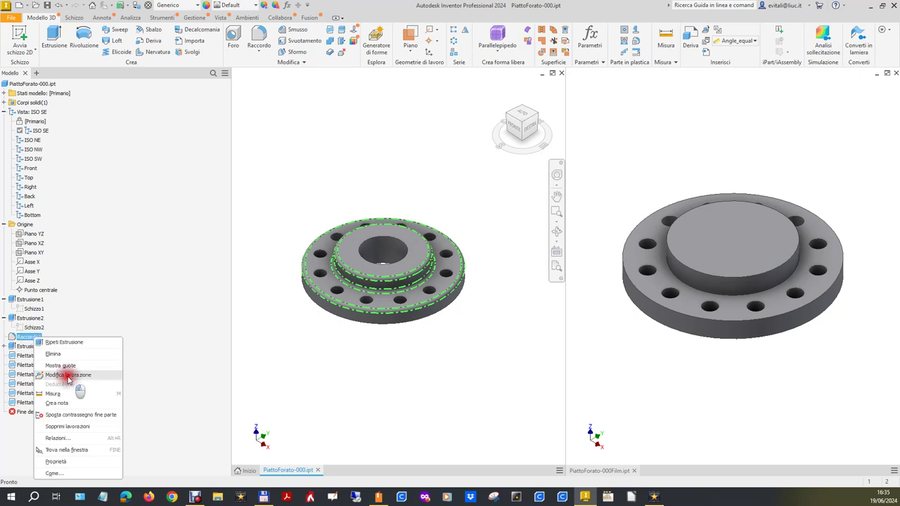
click(69, 375)
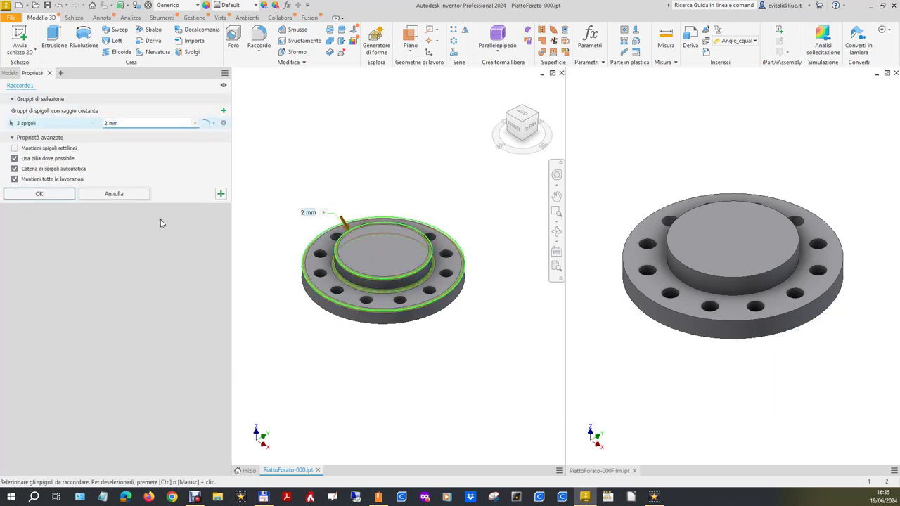
click(112, 194)
- Fillet the boss's top and bottom edges and the flange's outer top edge at 2 mm
click(714, 123)
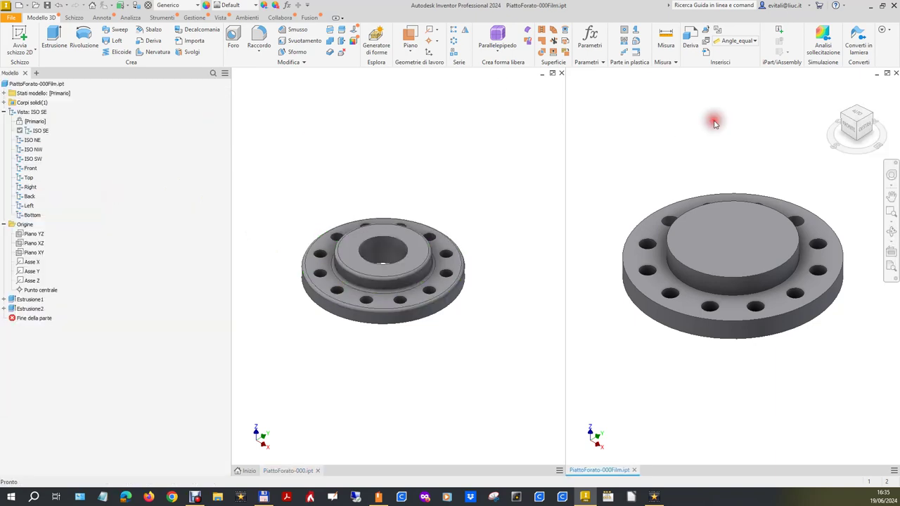
click(255, 37)
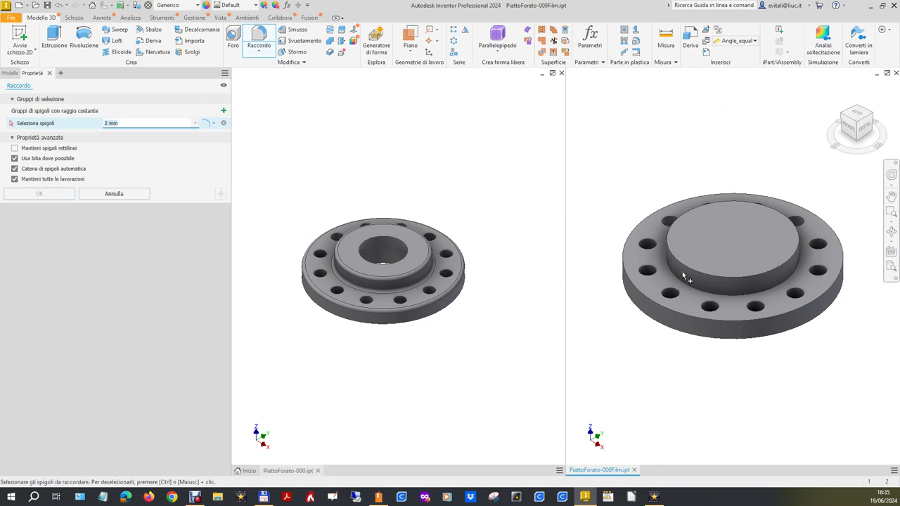
click(685, 278)
click(682, 292)
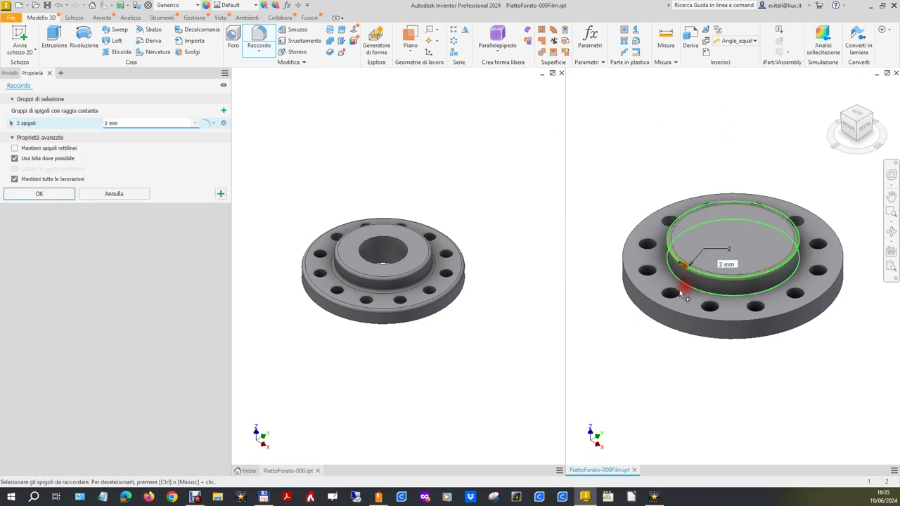
click(680, 315)
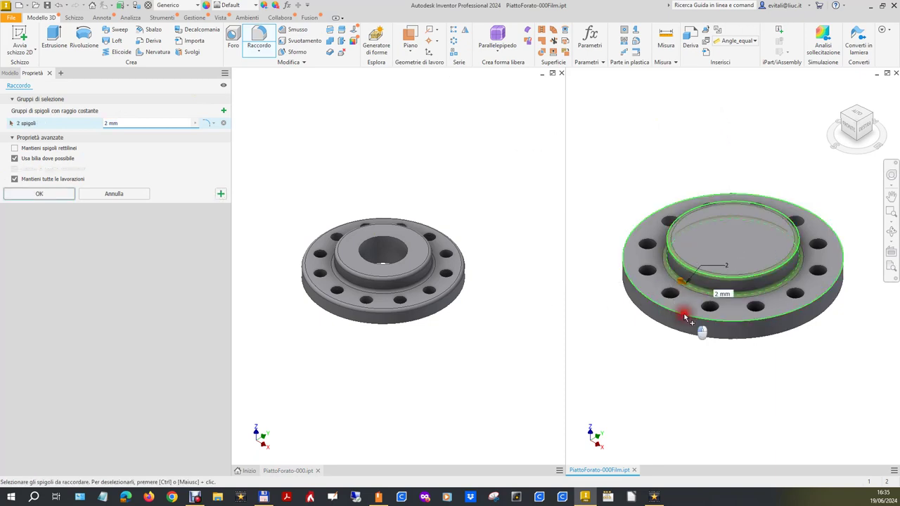
click(37, 192)
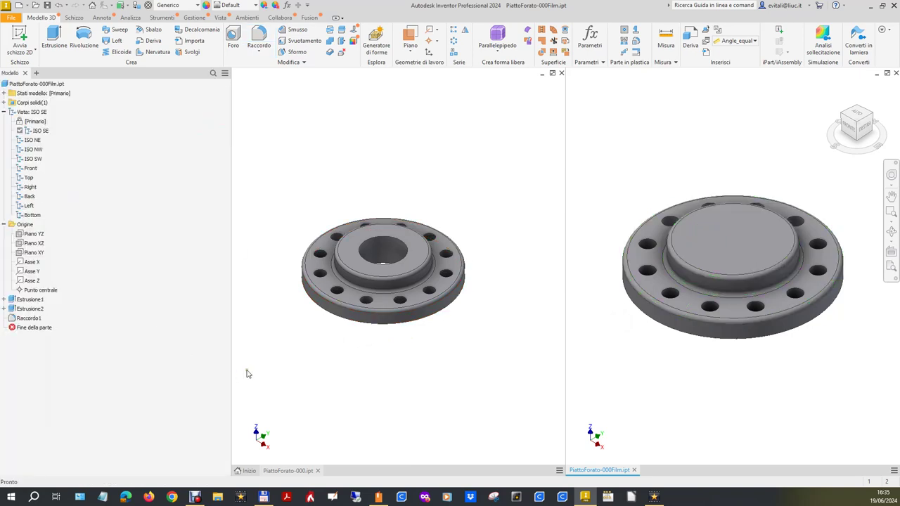
- Inspect the original part's 30 mm hole sketch, then return to the Film part
click(321, 361)
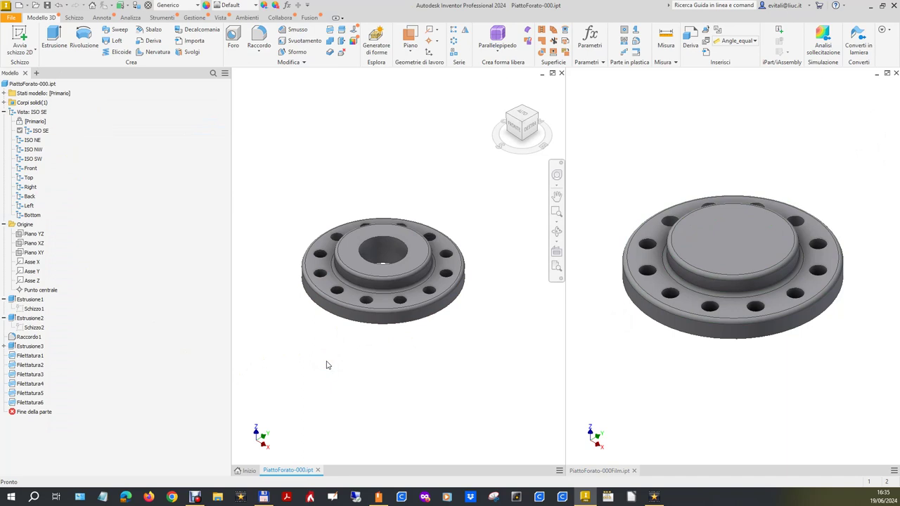
click(4, 346)
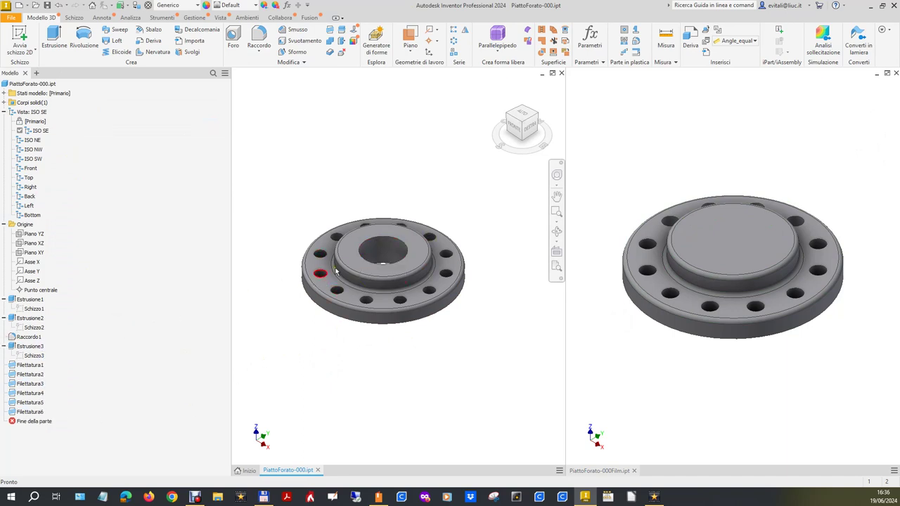
double_click(35, 356)
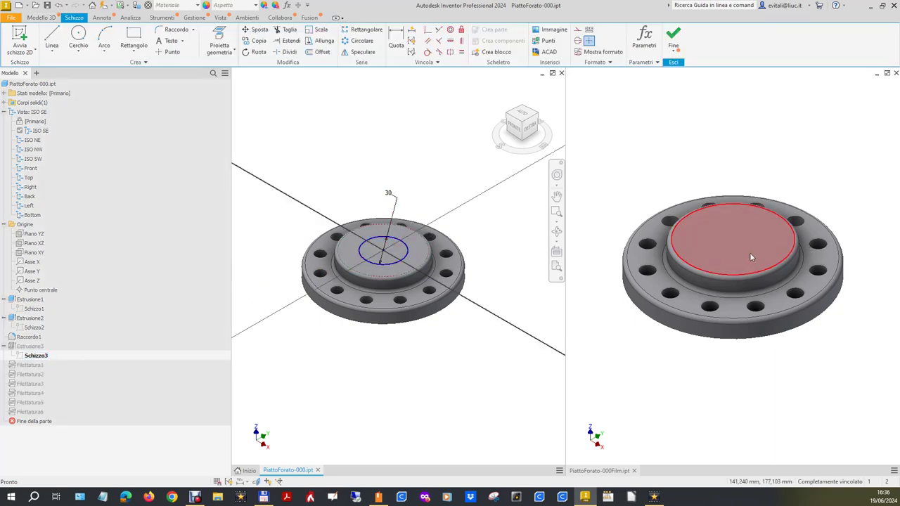
click(722, 117)
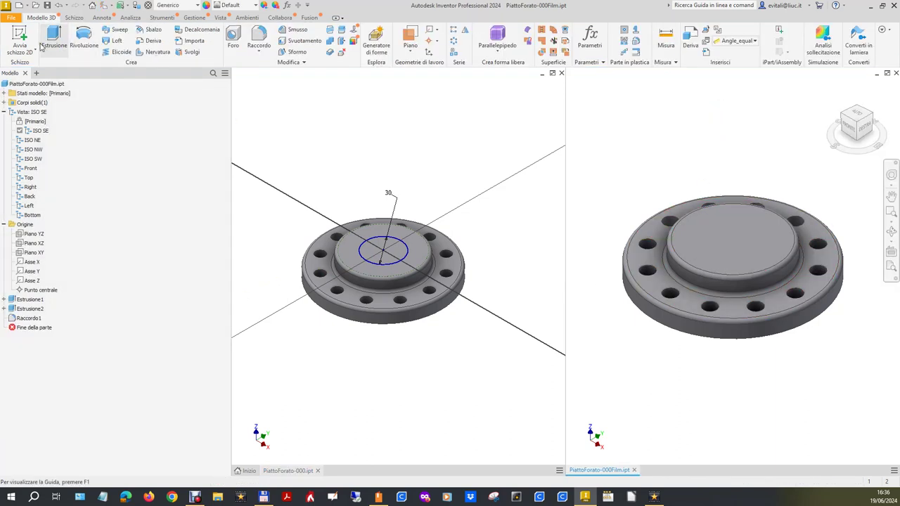
- Sketch a circle on the boss's top face and dimension it 30 mm
key(s)
click(713, 251)
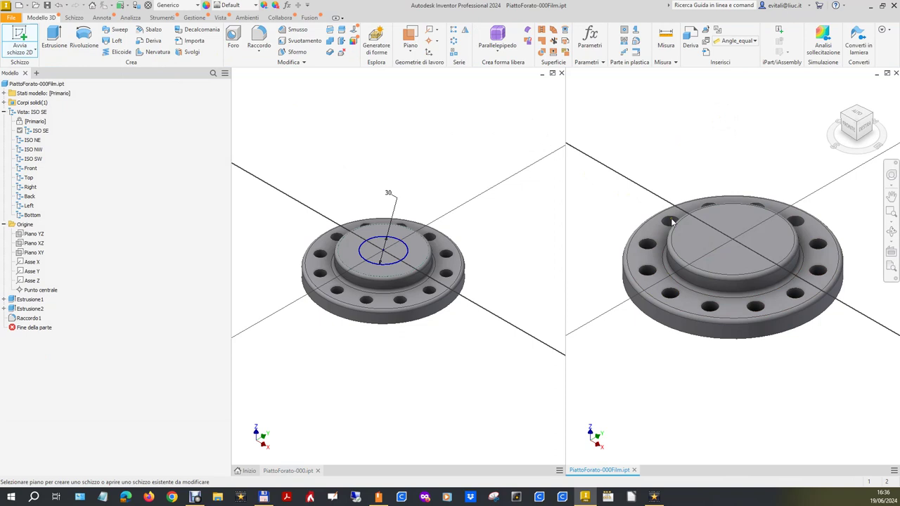
click(76, 34)
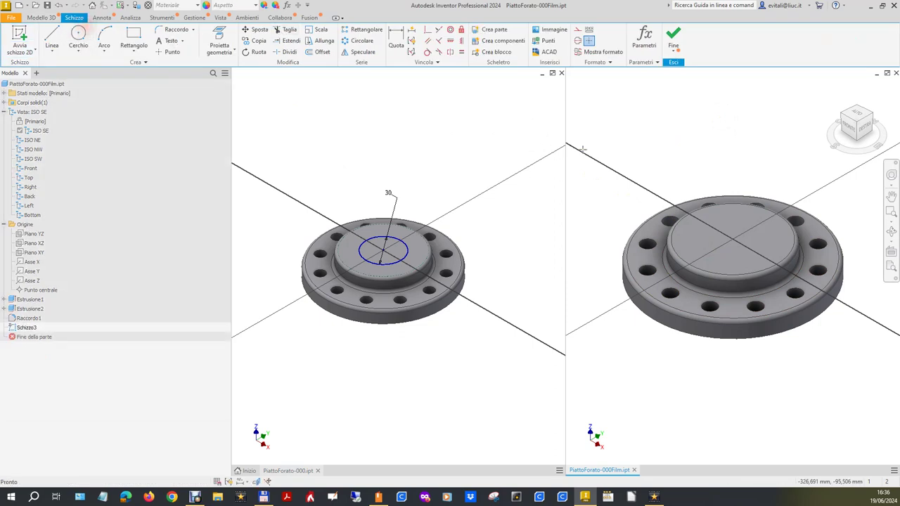
click(734, 239)
click(756, 226)
key(d)
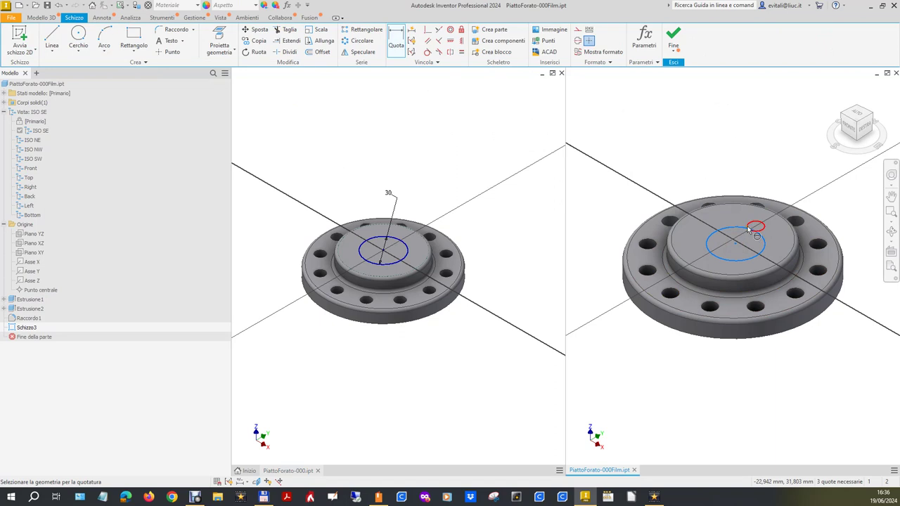
click(749, 230)
click(712, 173)
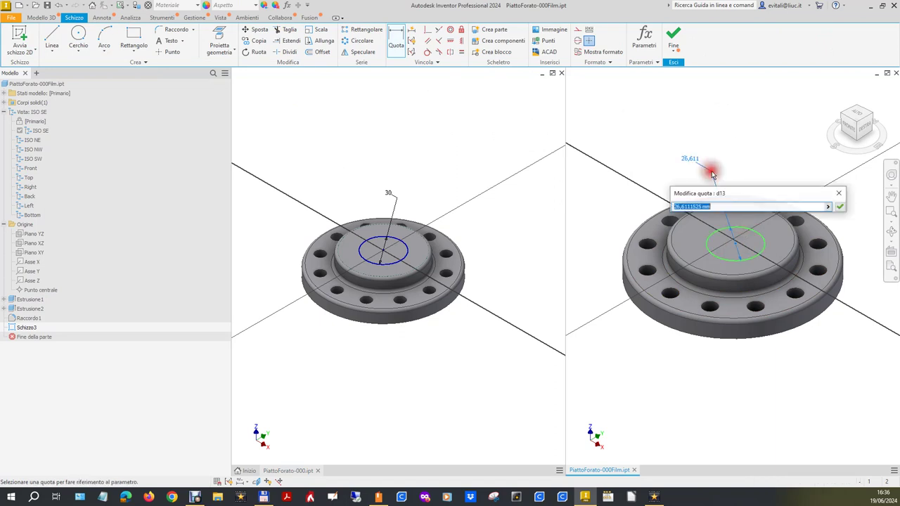
text(30)
key(Return)
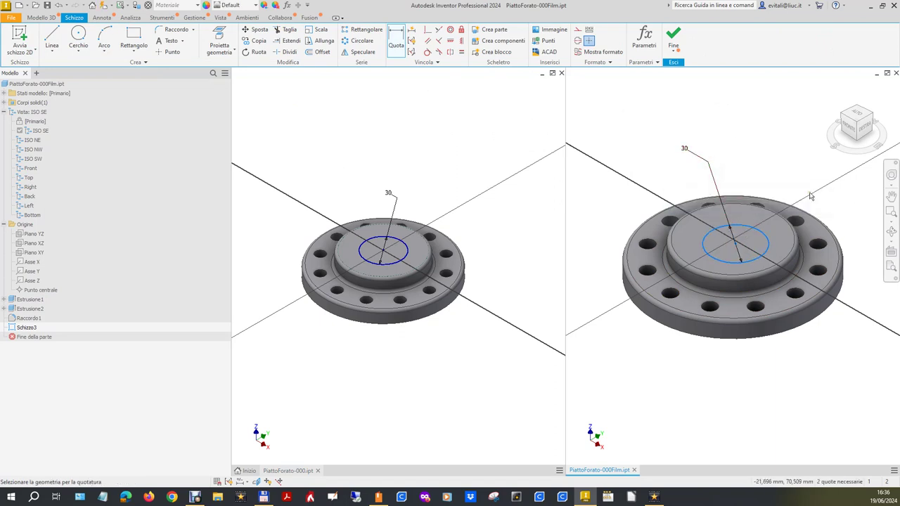
- Constrain the circle concentric with the raised boss and finish the sketch
click(449, 29)
click(751, 229)
click(760, 206)
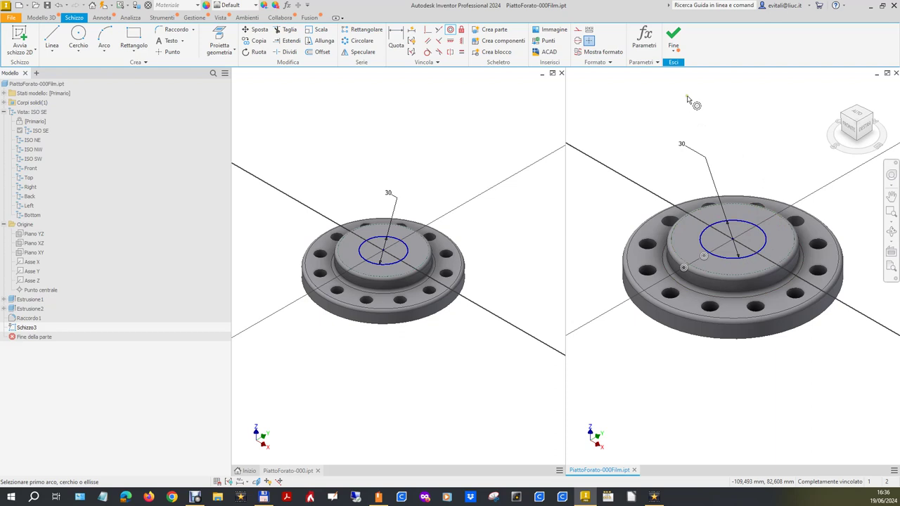
click(671, 39)
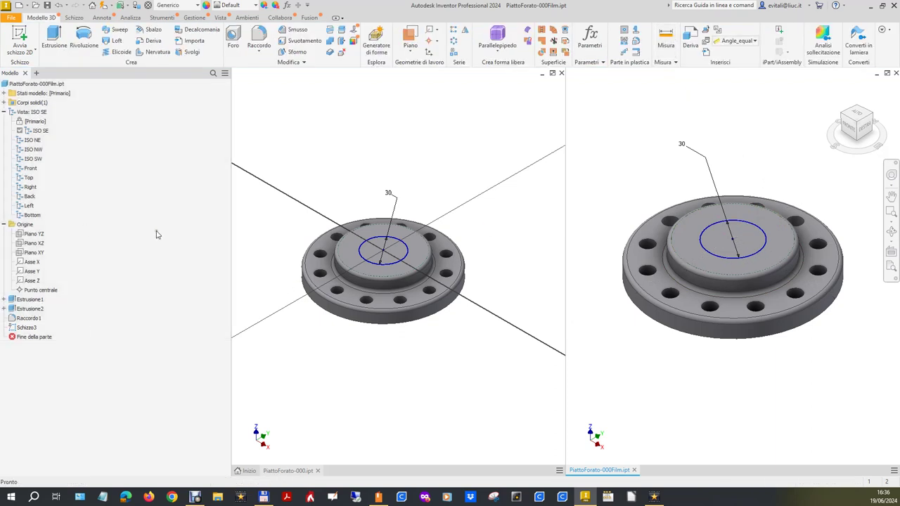
- Close the original's sketch, then cut the 30 mm circle through all as the bore
click(435, 439)
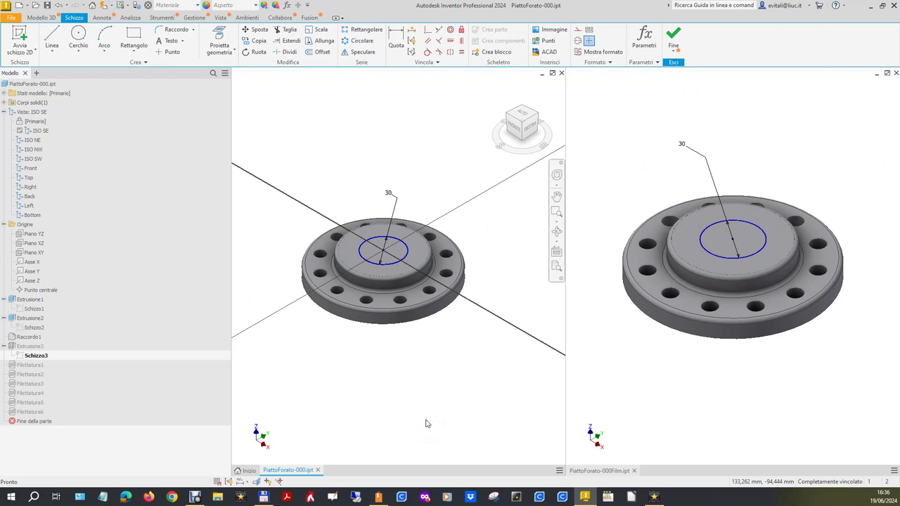
click(674, 35)
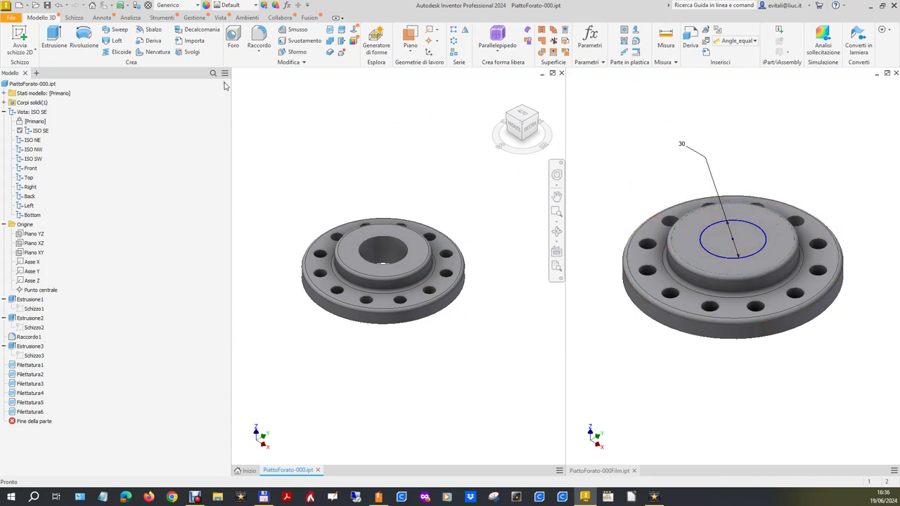
click(752, 238)
click(727, 249)
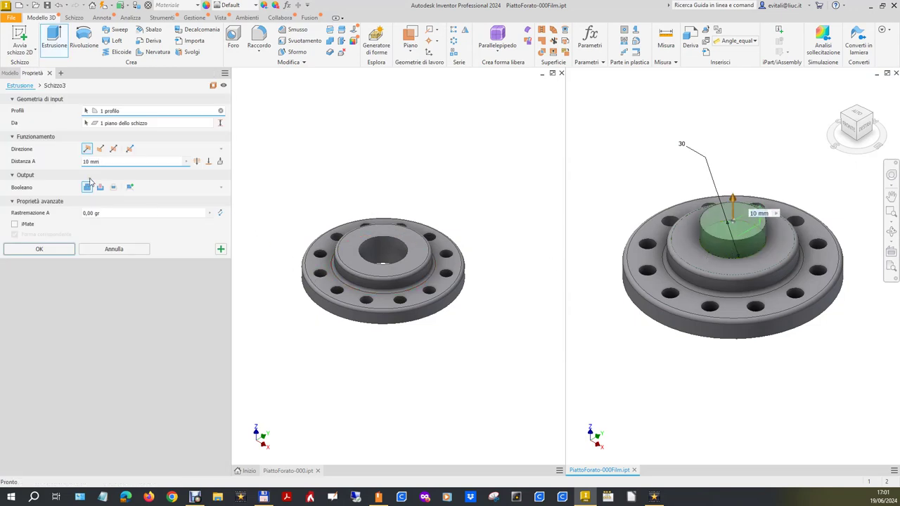
click(100, 187)
click(196, 161)
click(67, 248)
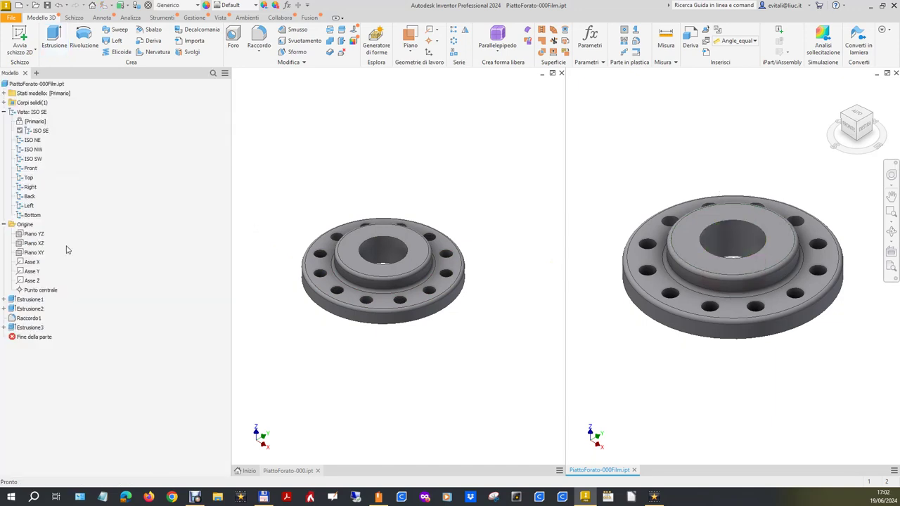
click(342, 375)
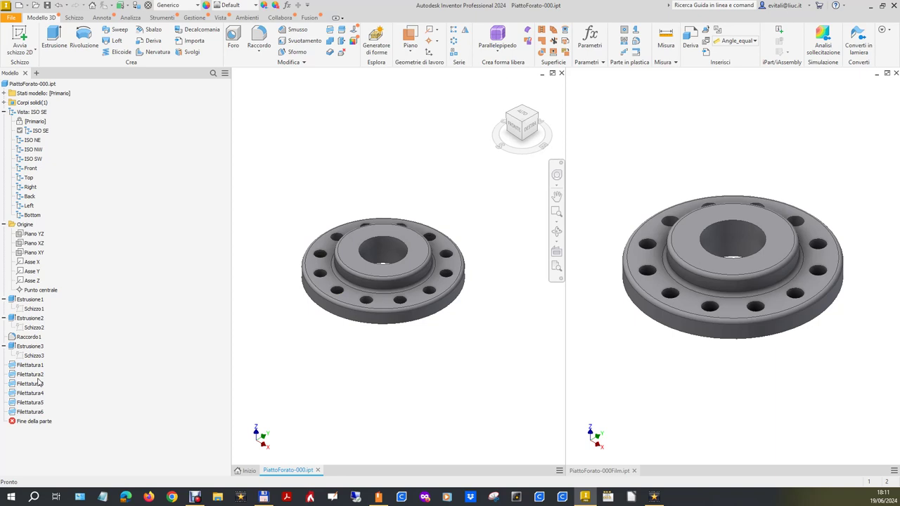
click(36, 366)
right_click(38, 372)
click(70, 393)
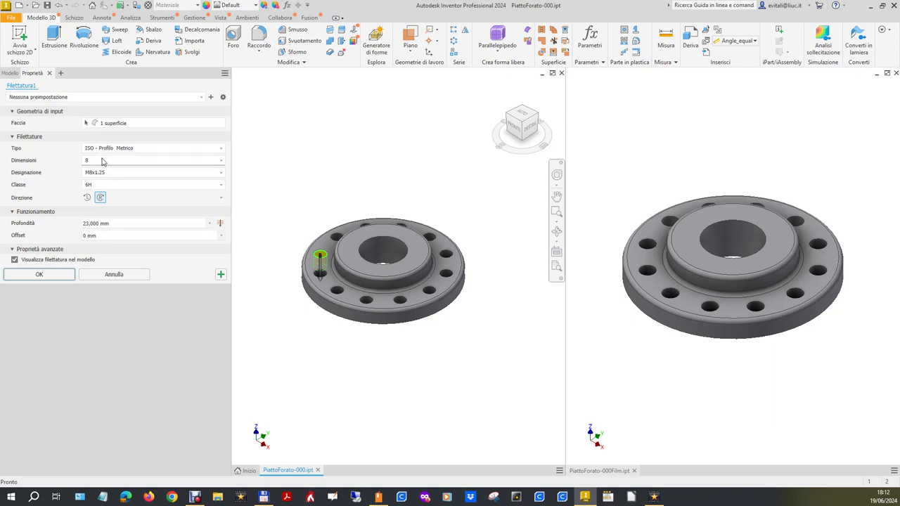
click(104, 278)
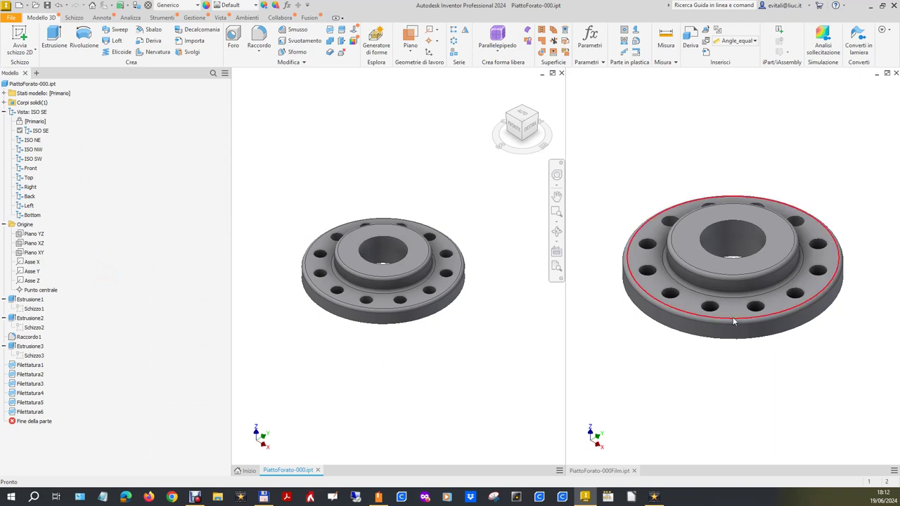
click(727, 168)
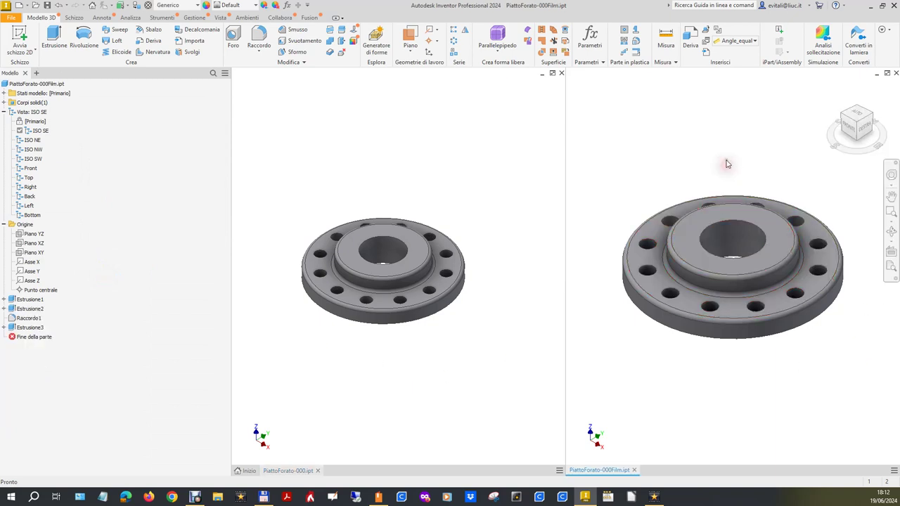
- Thread the first bolt hole with ISO - Profilo Metrico at full depth
click(329, 33)
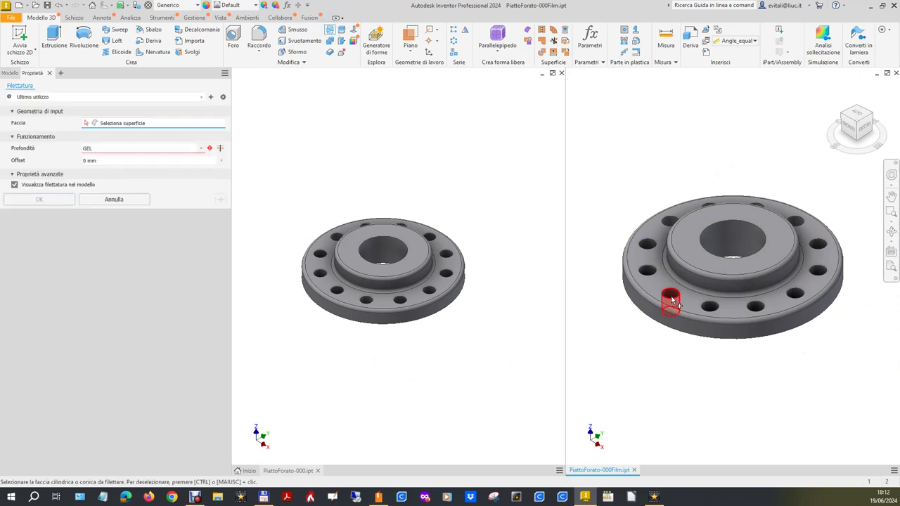
click(710, 310)
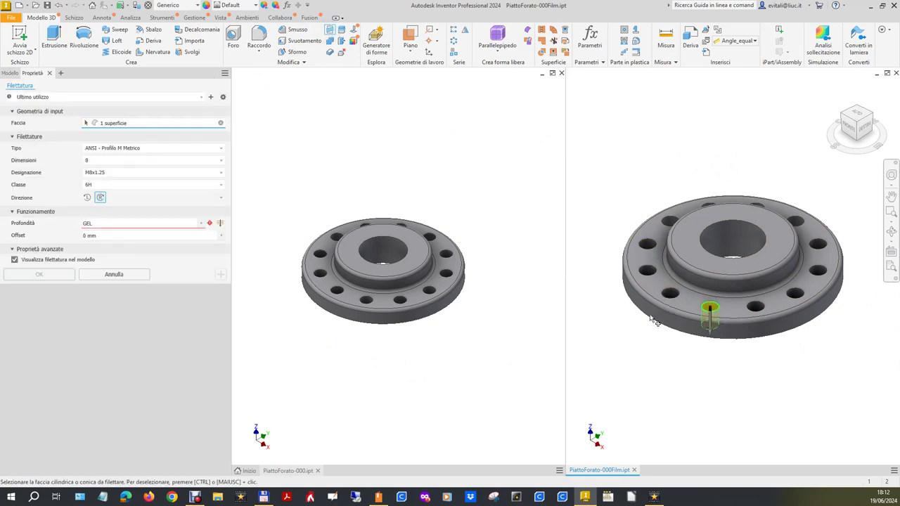
click(153, 154)
click(148, 170)
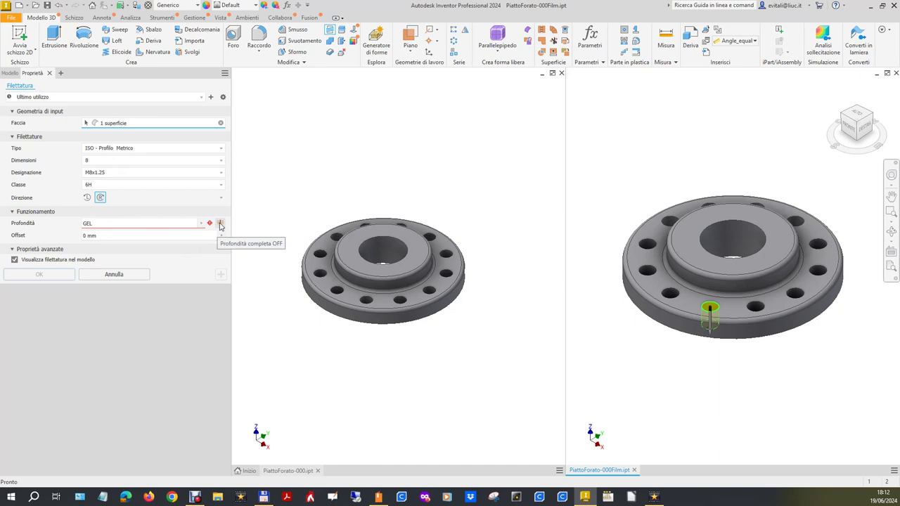
click(220, 224)
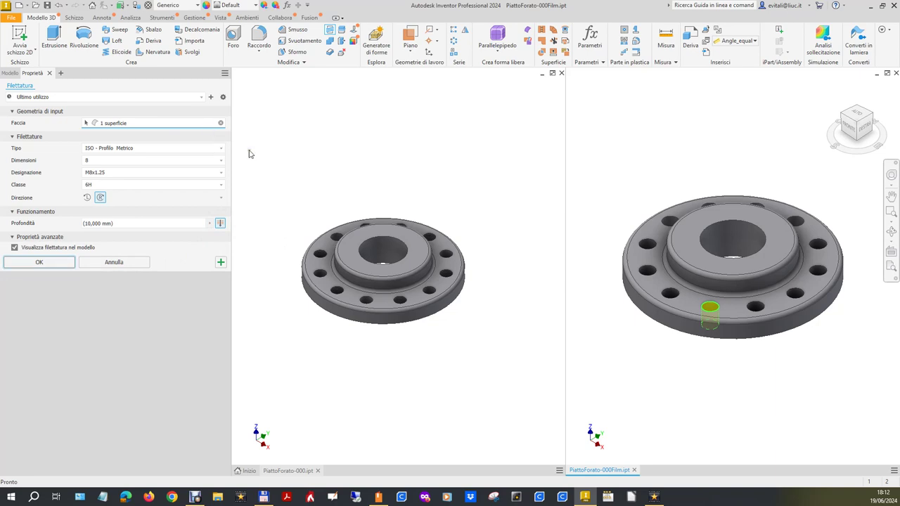
click(795, 294)
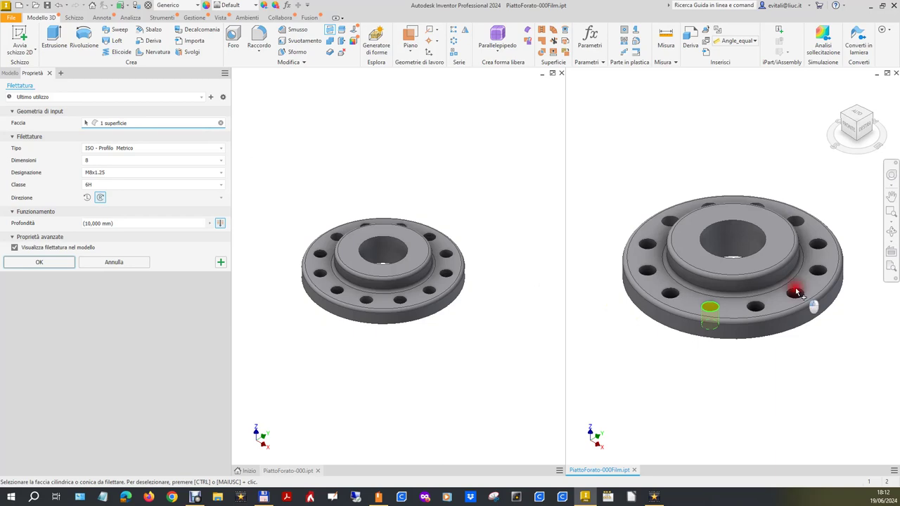
click(796, 292)
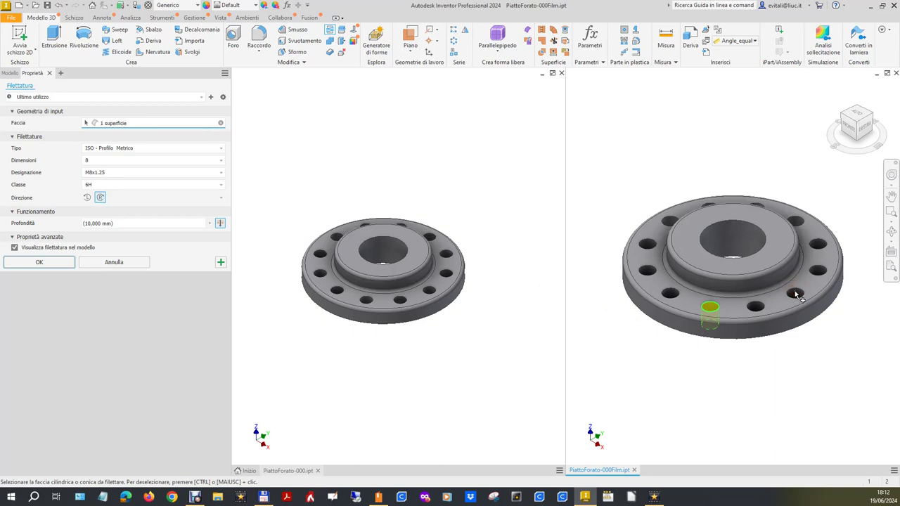
click(190, 128)
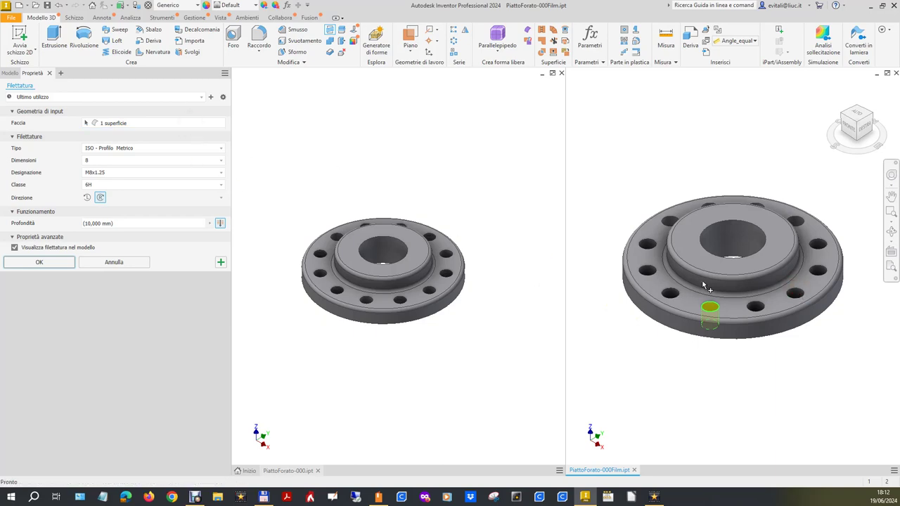
click(793, 295)
click(71, 262)
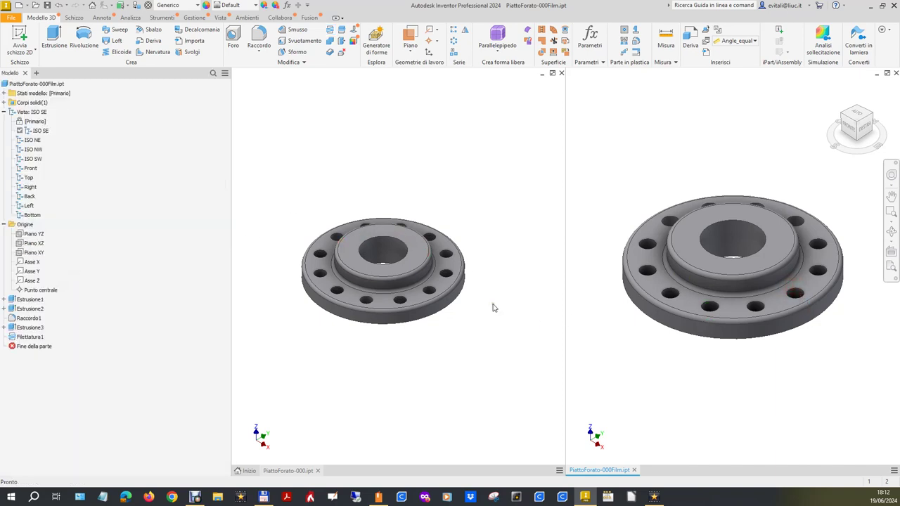
- Thread a second bolt hole with the same settings, then select a right-side hole
click(330, 31)
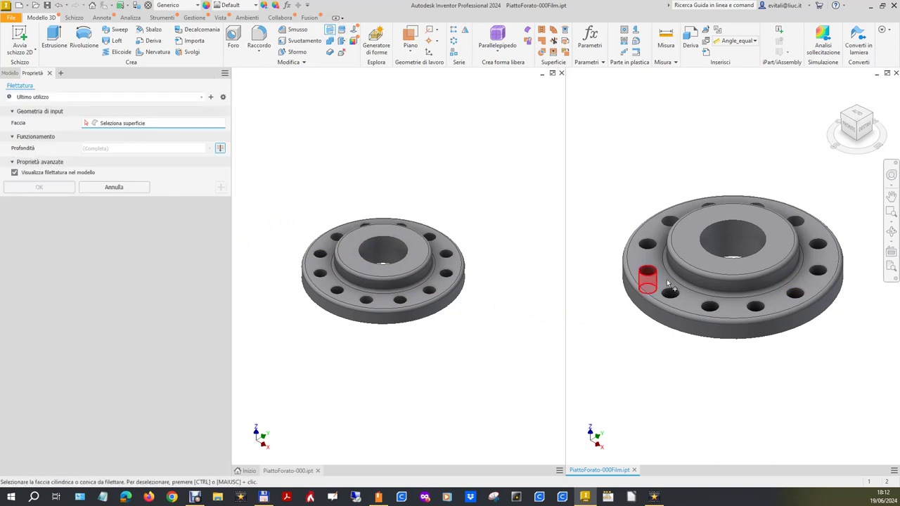
click(798, 296)
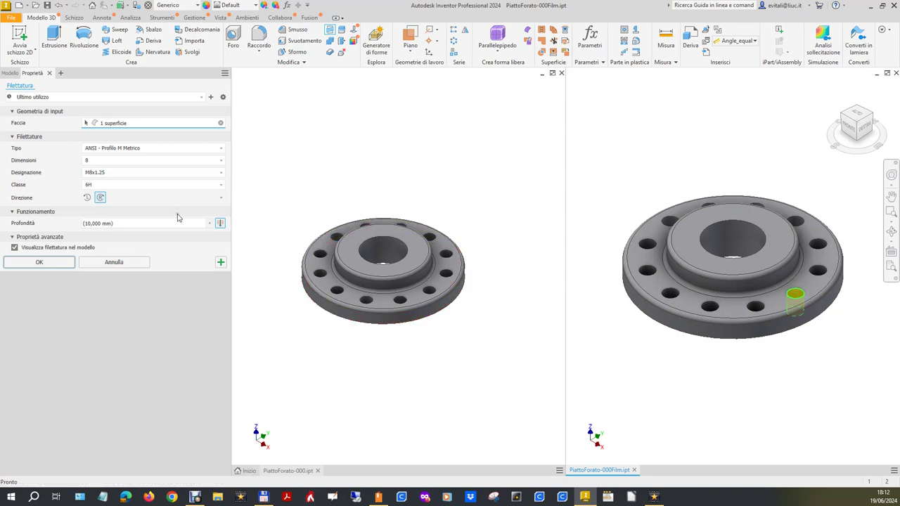
click(38, 263)
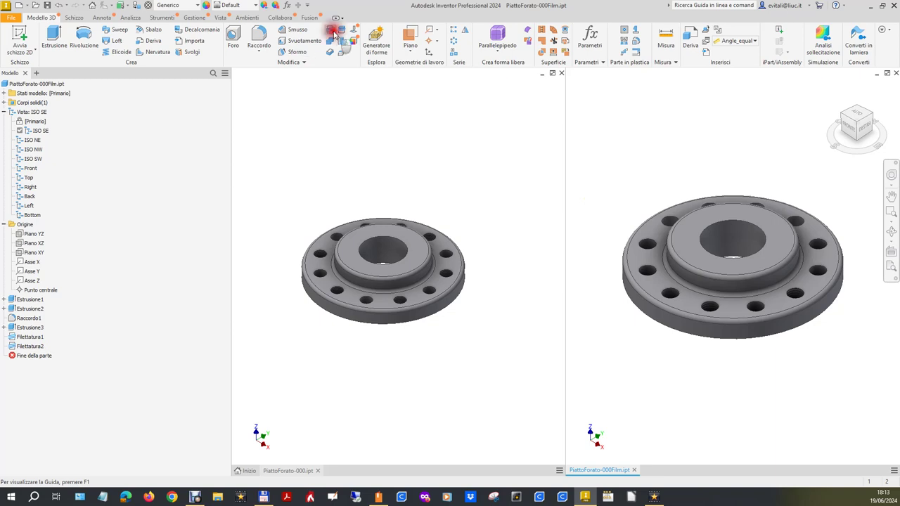
click(817, 246)
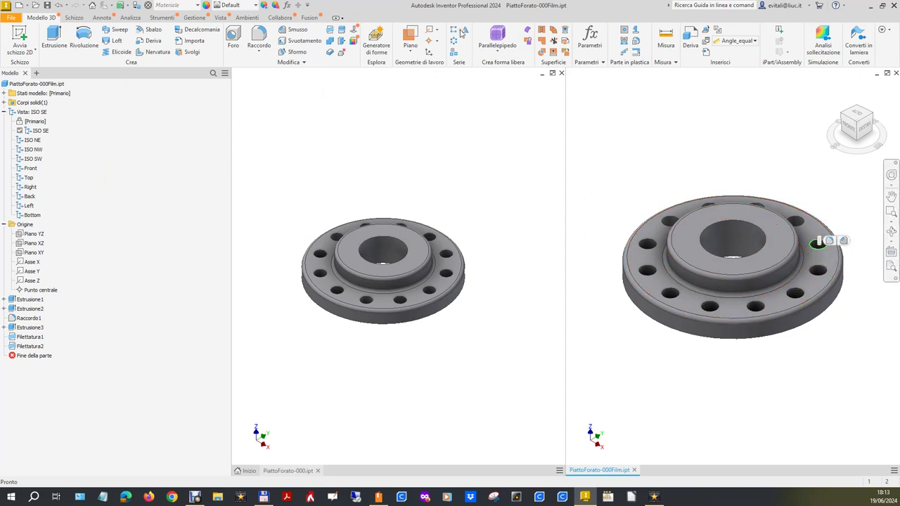
- Add threads to the third, fourth and fifth bolt holes
click(329, 30)
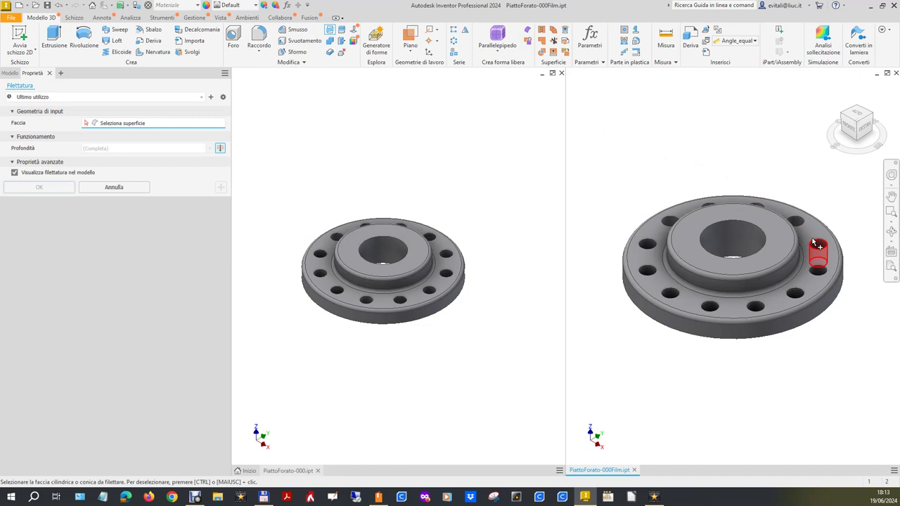
click(817, 246)
click(62, 265)
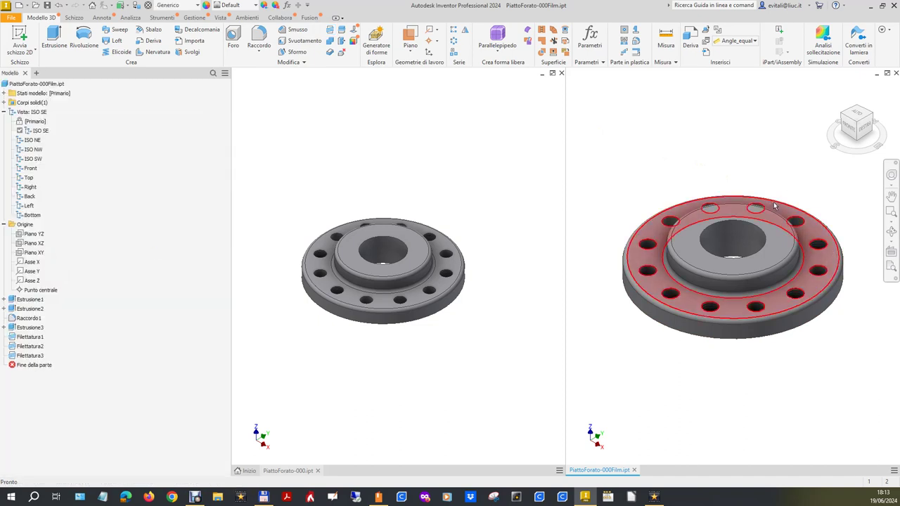
click(330, 30)
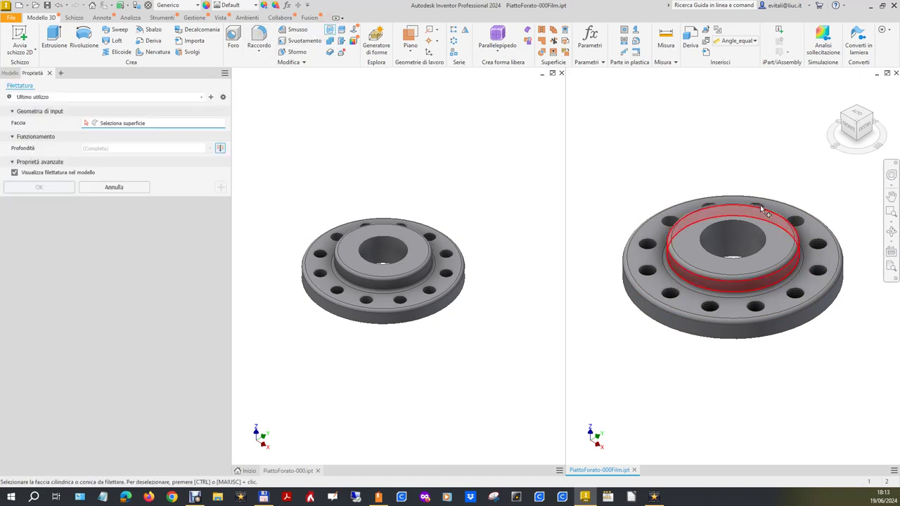
click(761, 205)
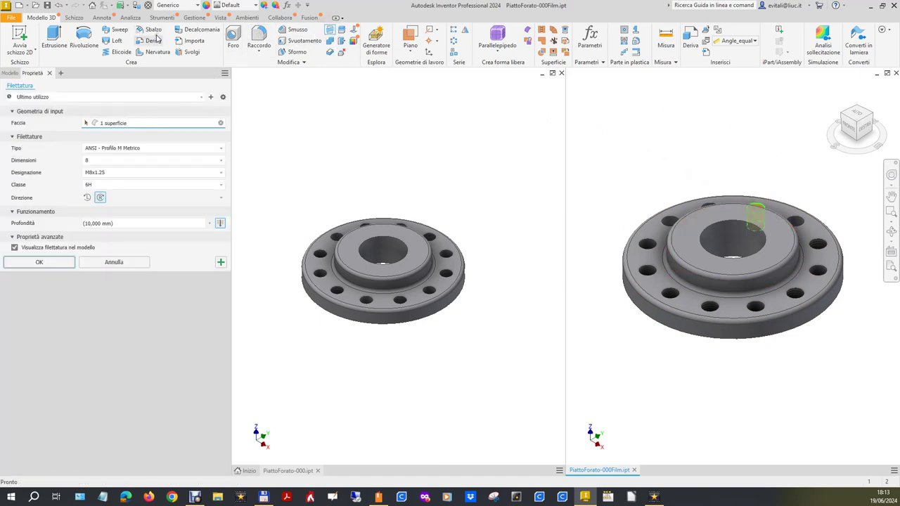
click(39, 262)
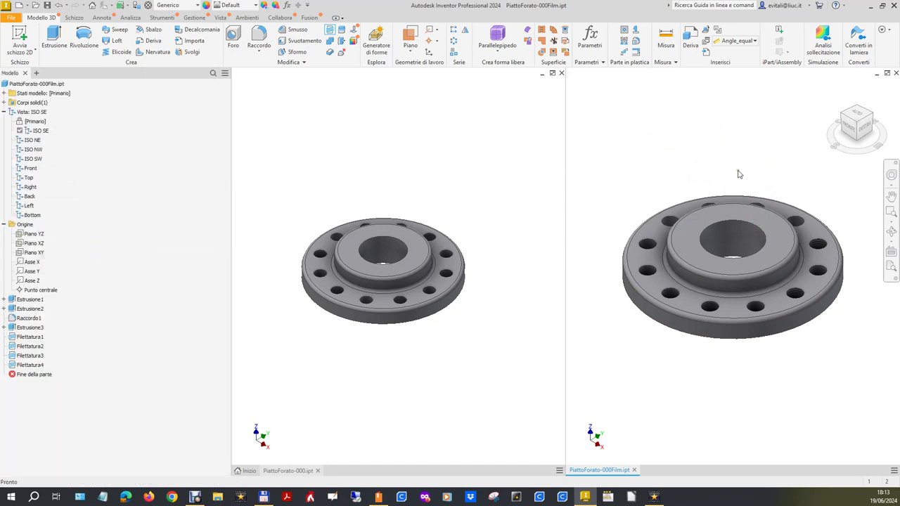
click(330, 29)
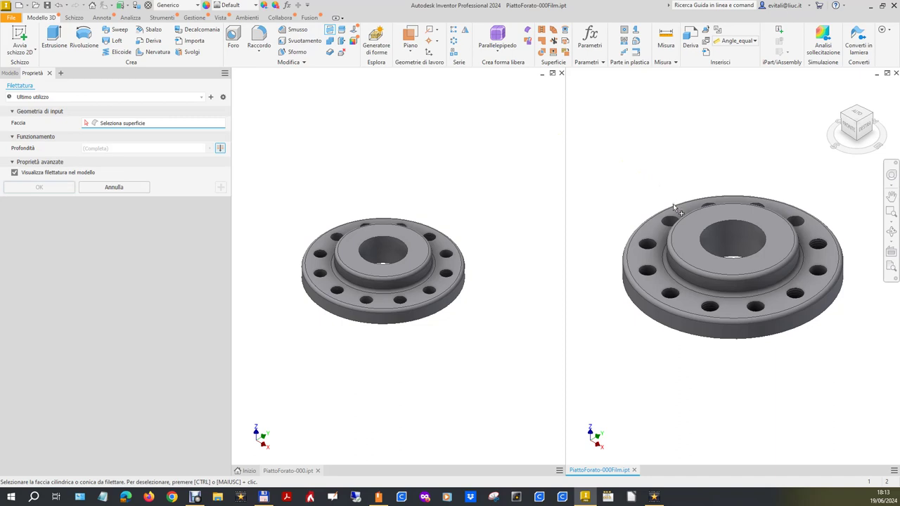
click(676, 229)
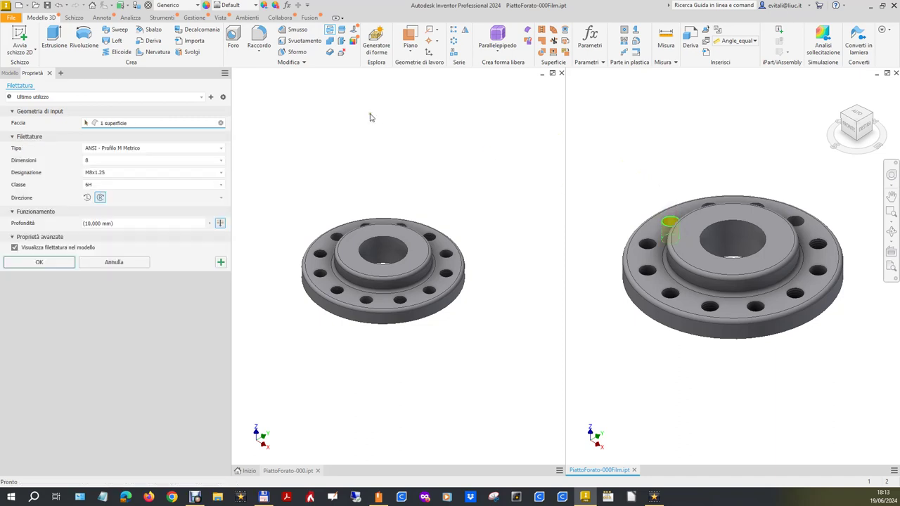
click(39, 262)
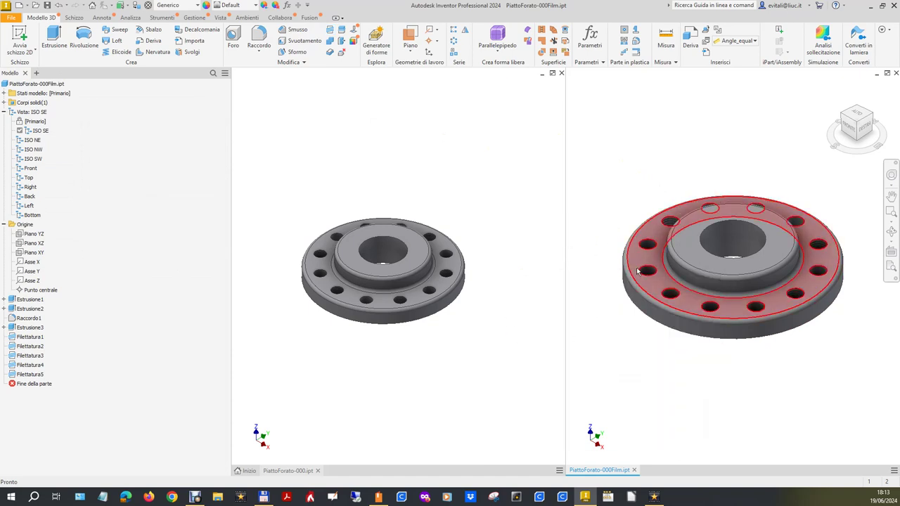
- Thread one more bolt hole using the ISO - Profilo Metrico type
click(642, 271)
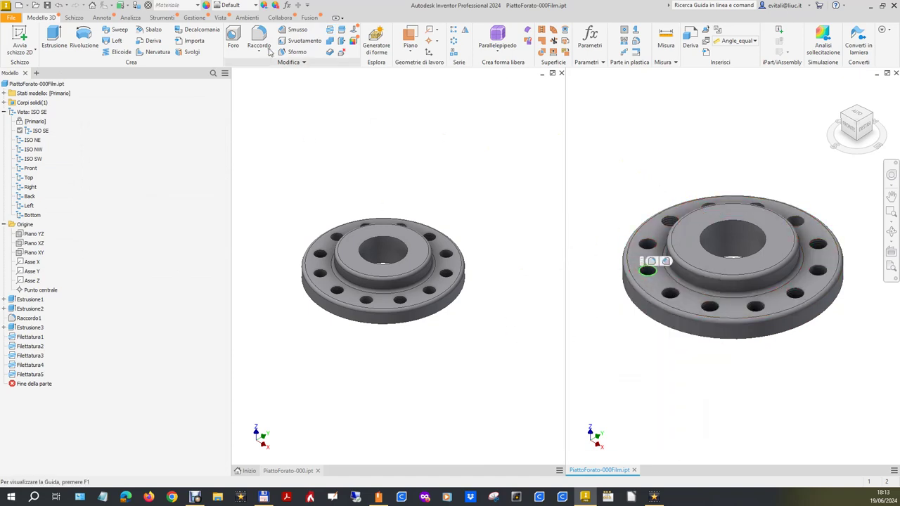
click(328, 31)
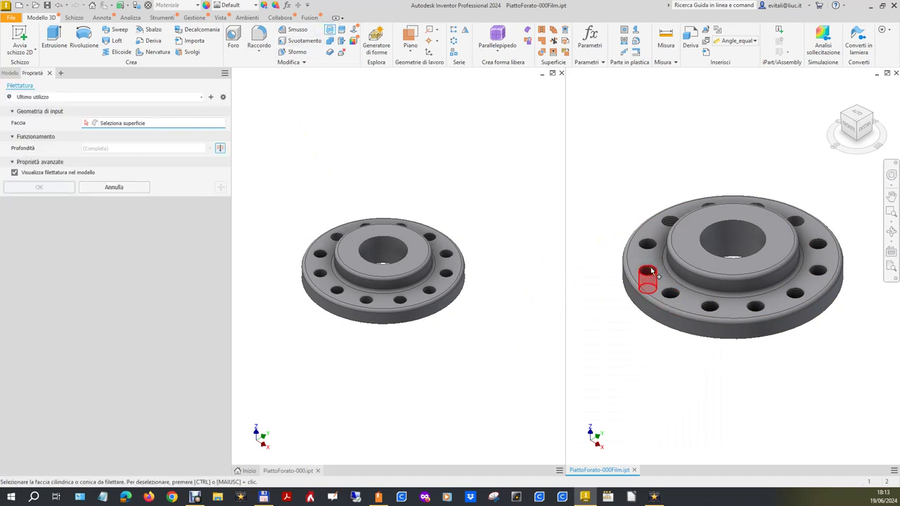
click(647, 276)
click(160, 148)
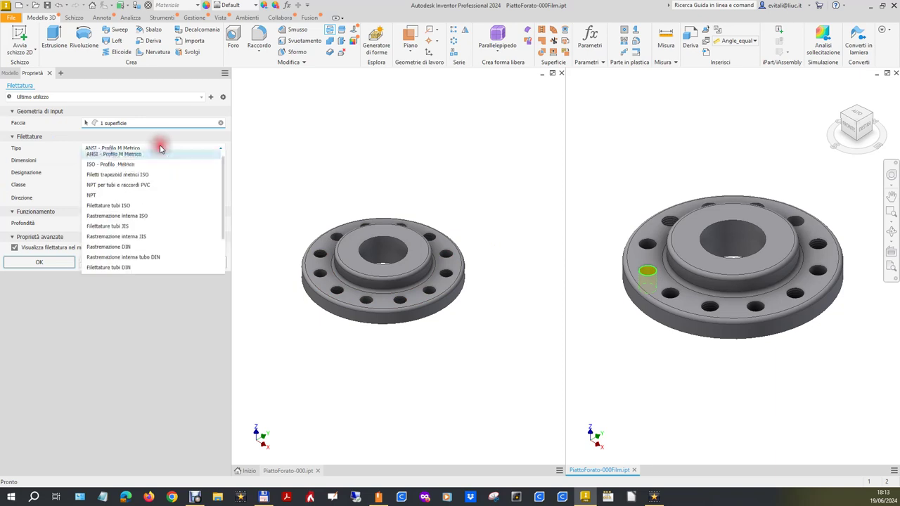
click(146, 169)
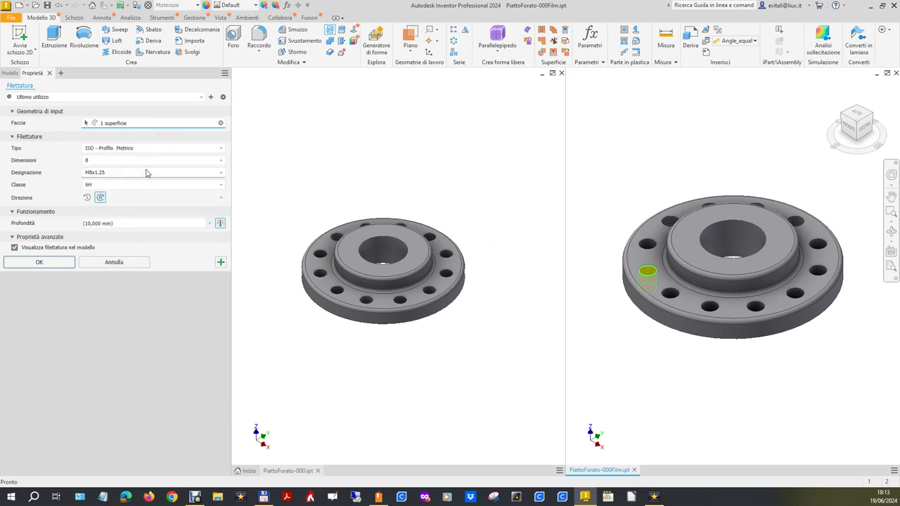
click(63, 262)
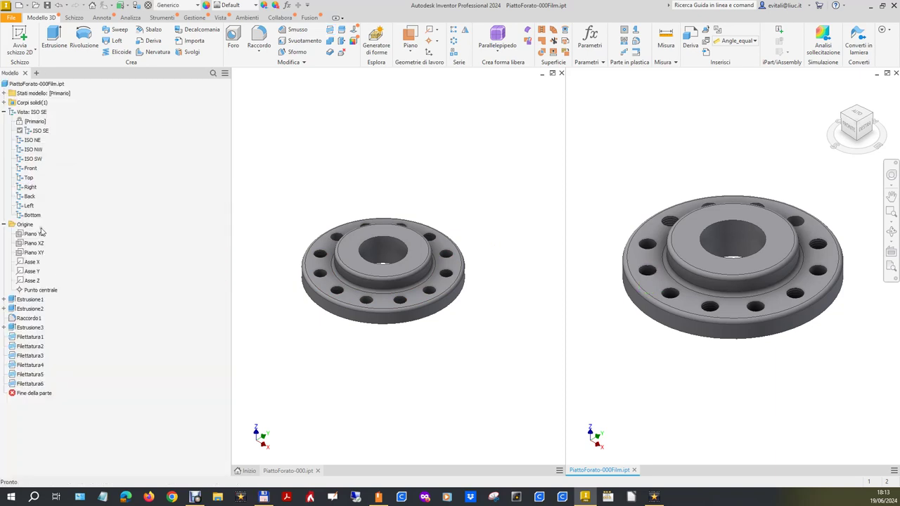
- Change Filettatura2 and Filettatura3 to the ISO - Profilo Metrico thread type
click(34, 347)
right_click(34, 348)
click(67, 380)
click(139, 150)
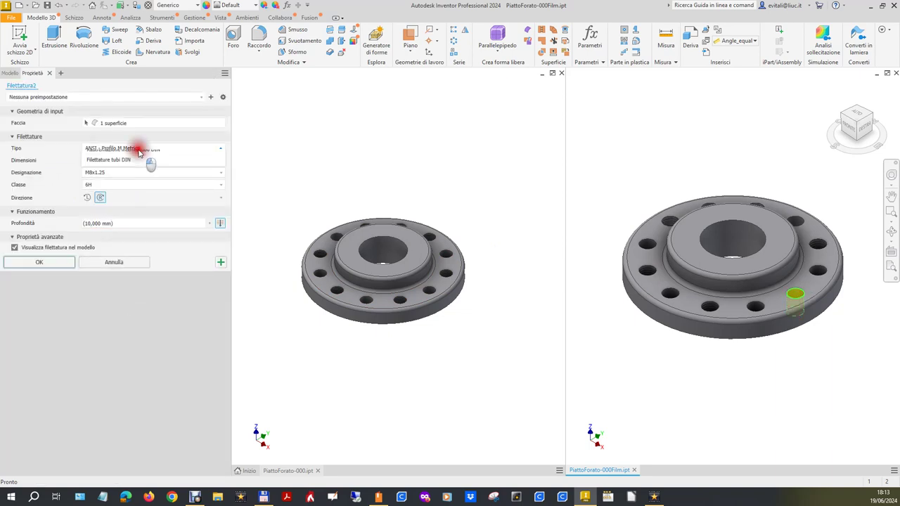
click(129, 168)
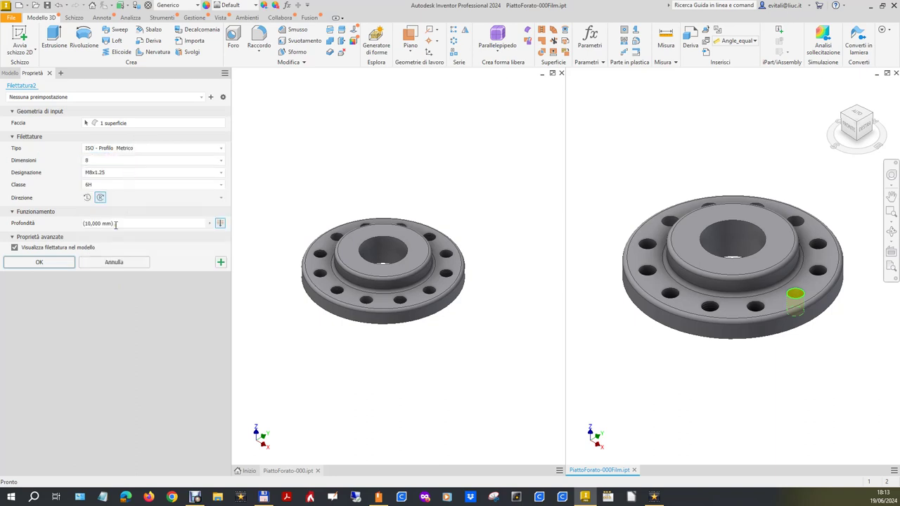
click(67, 262)
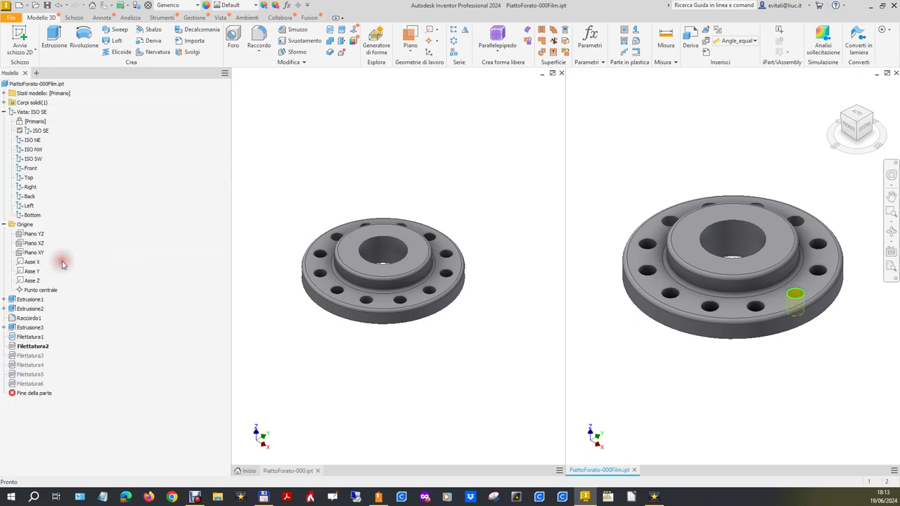
right_click(31, 356)
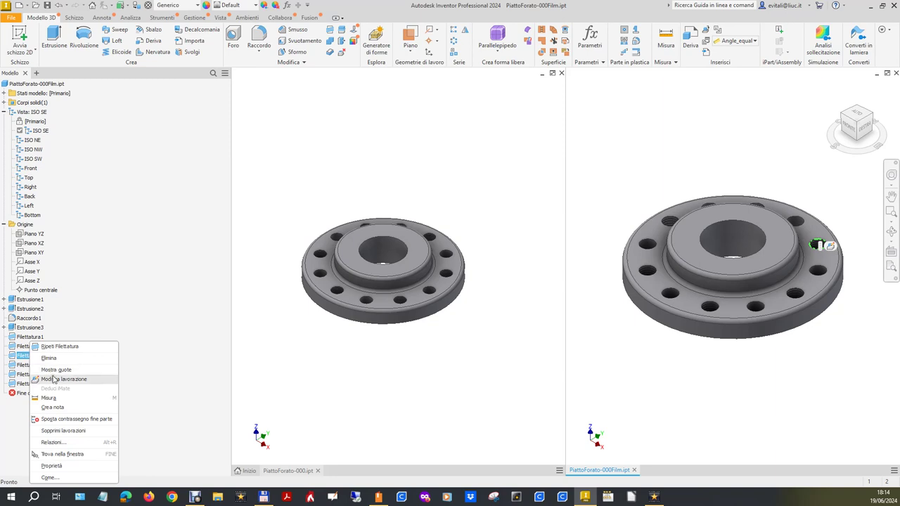
click(54, 380)
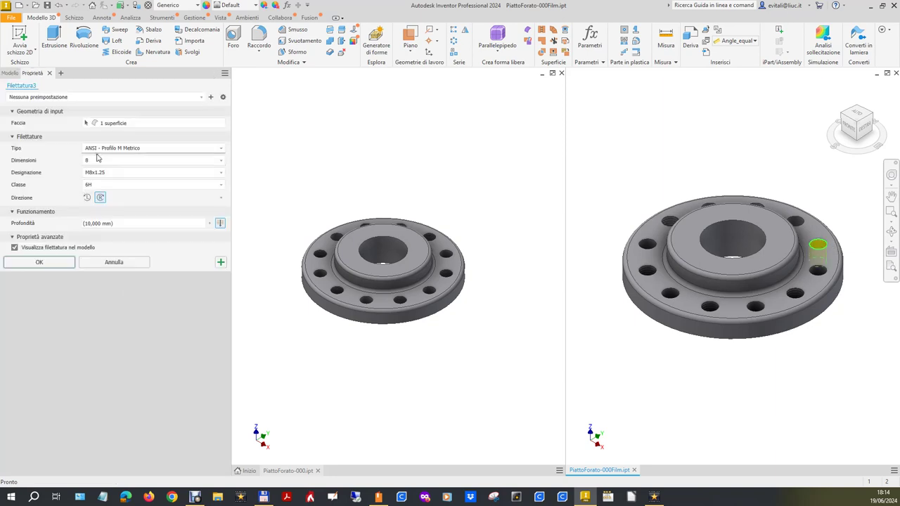
click(98, 149)
click(100, 174)
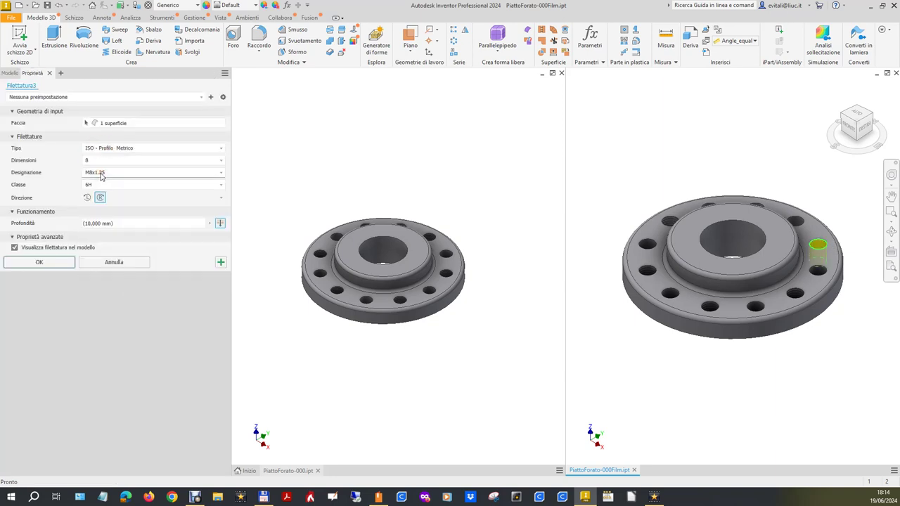
click(40, 262)
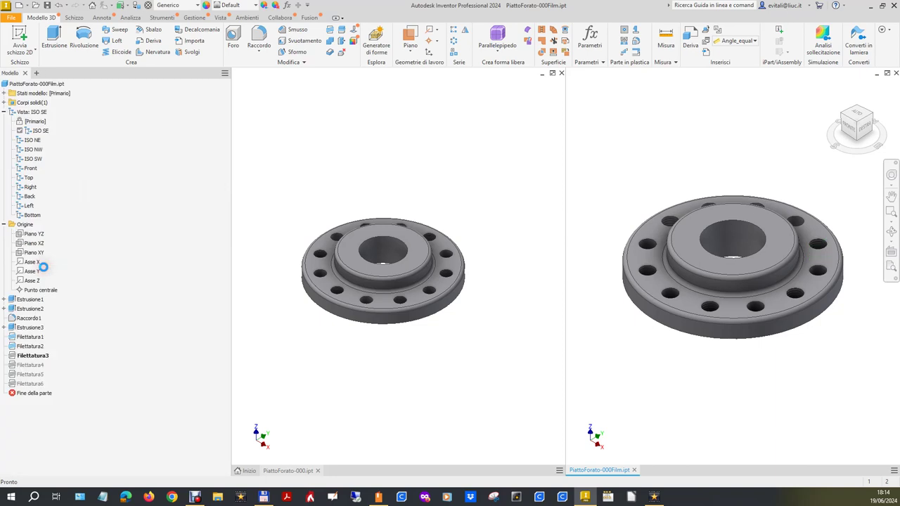
- Change Filettatura4 and Filettatura5 to the ISO - Profilo Metrico thread type
right_click(35, 364)
click(67, 381)
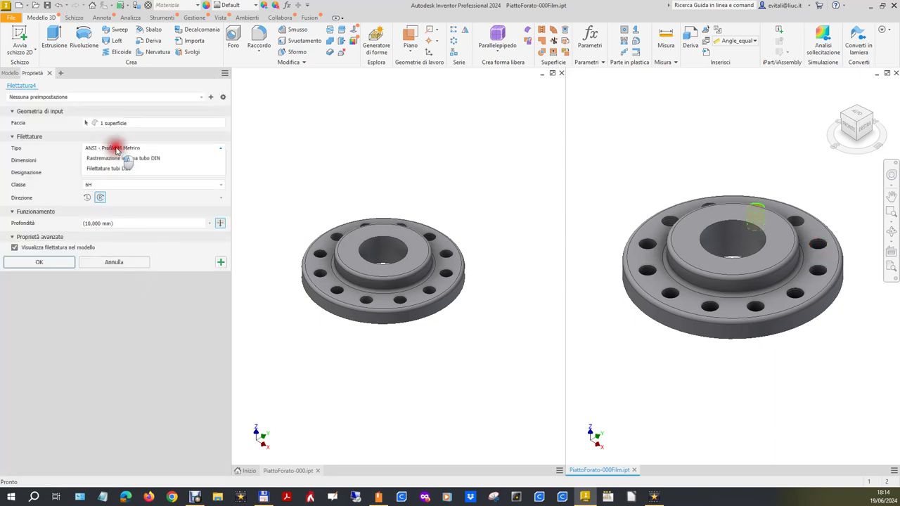
click(112, 148)
click(111, 169)
click(66, 262)
right_click(40, 376)
click(64, 378)
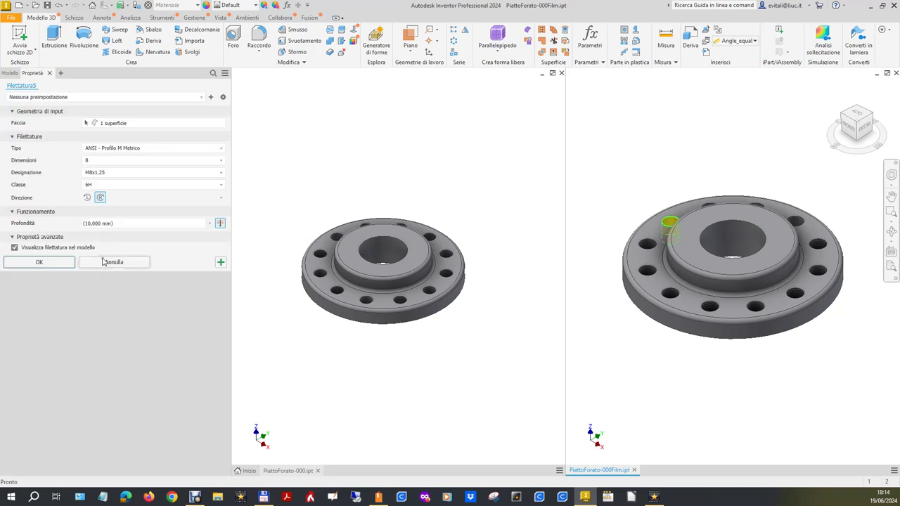
click(106, 148)
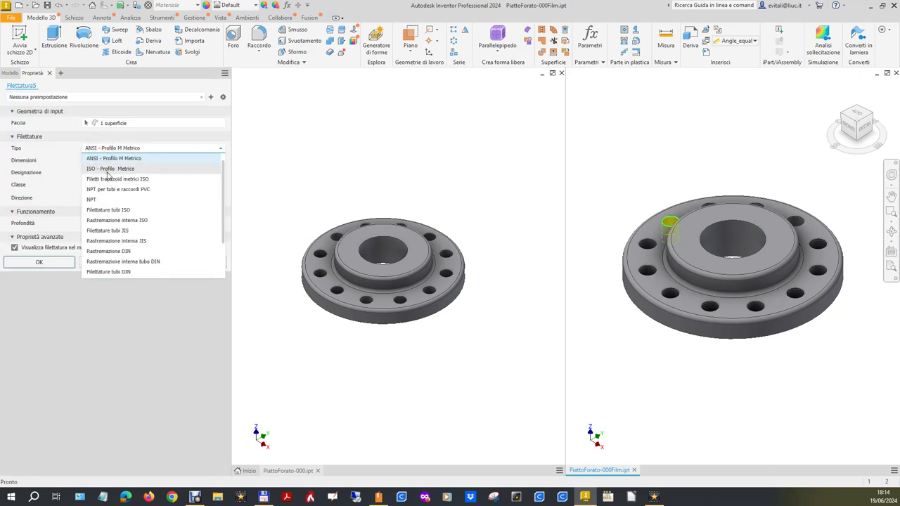
click(105, 169)
click(61, 265)
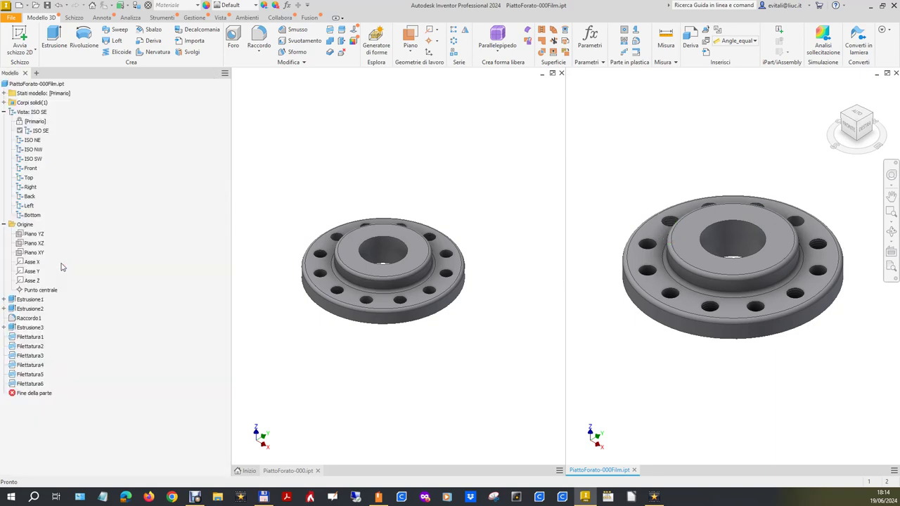
- Confirm Filettatura6's settings and make PiattoForato-000 the active view
right_click(39, 384)
click(71, 391)
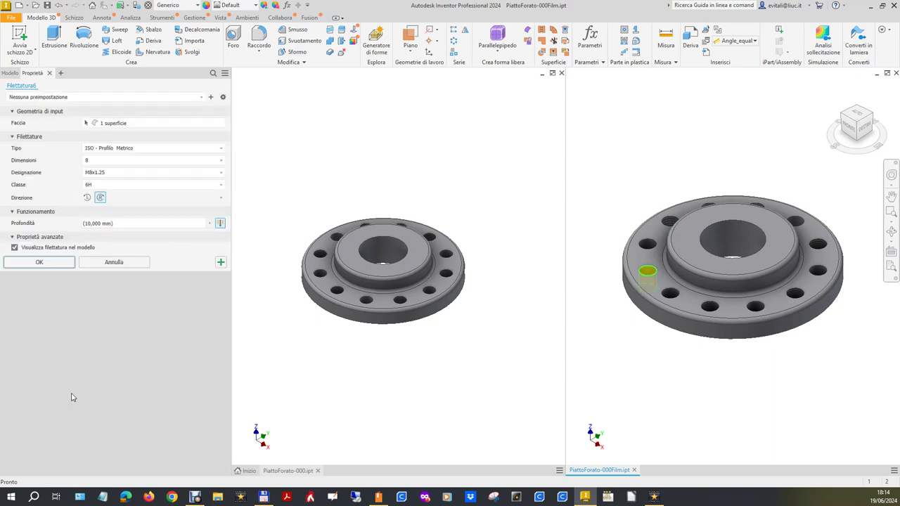
click(61, 264)
click(311, 412)
click(671, 393)
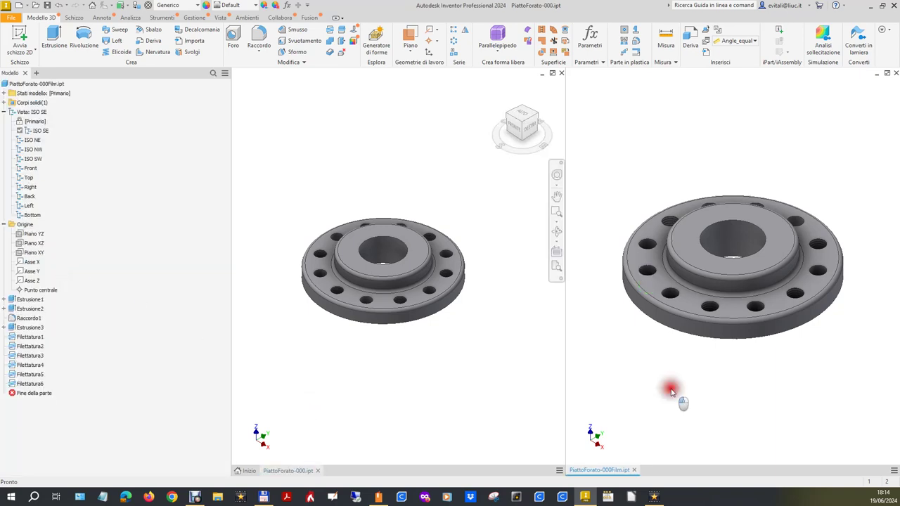
click(476, 396)
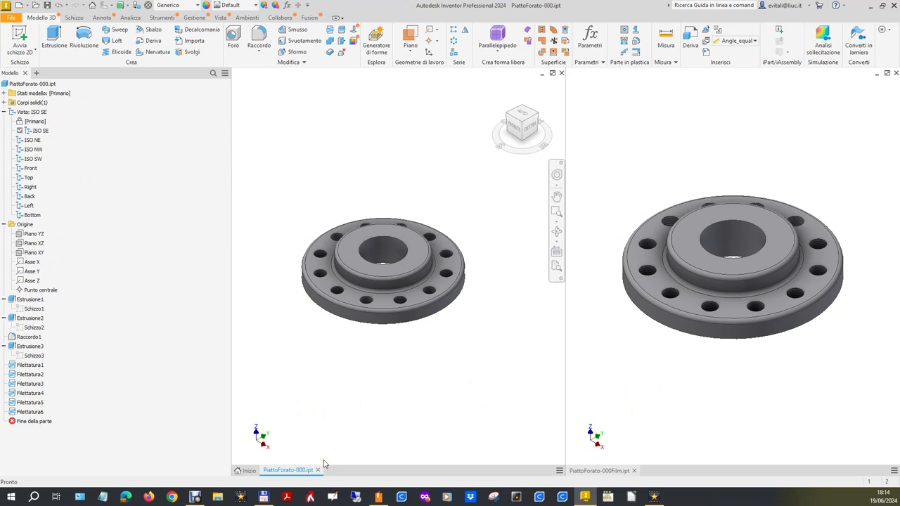
- Open the Perno-000 pin part from the recent files on the Home page
click(647, 442)
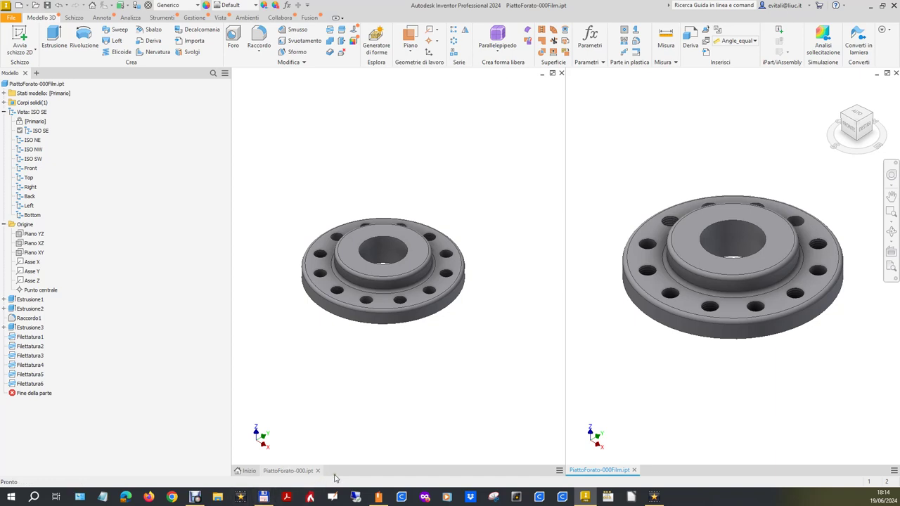
click(373, 426)
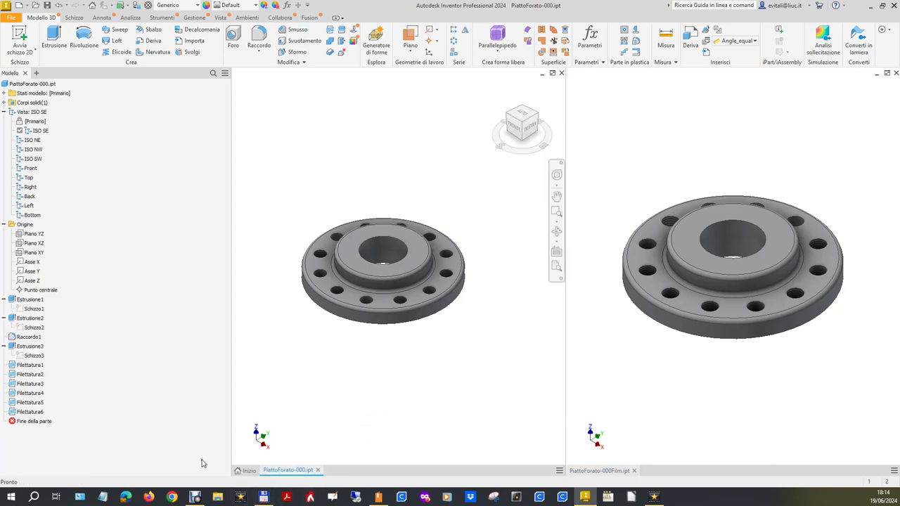
click(242, 471)
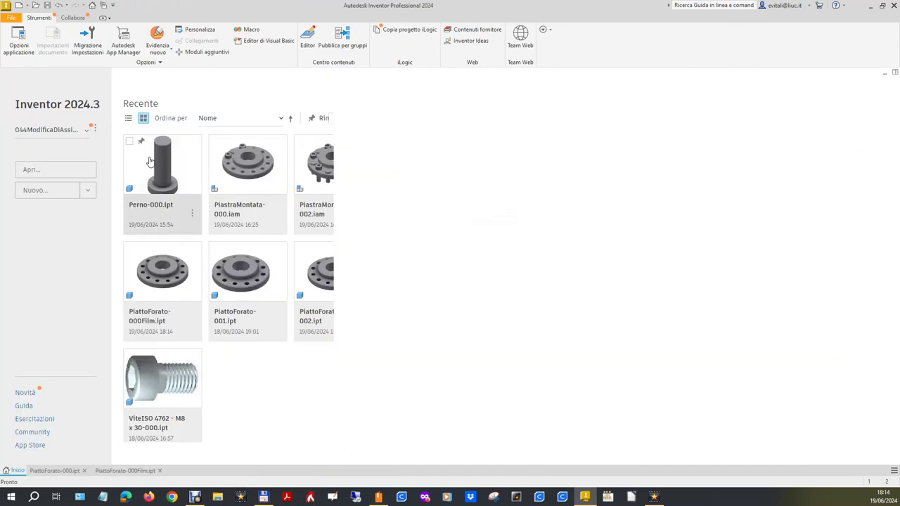
click(149, 161)
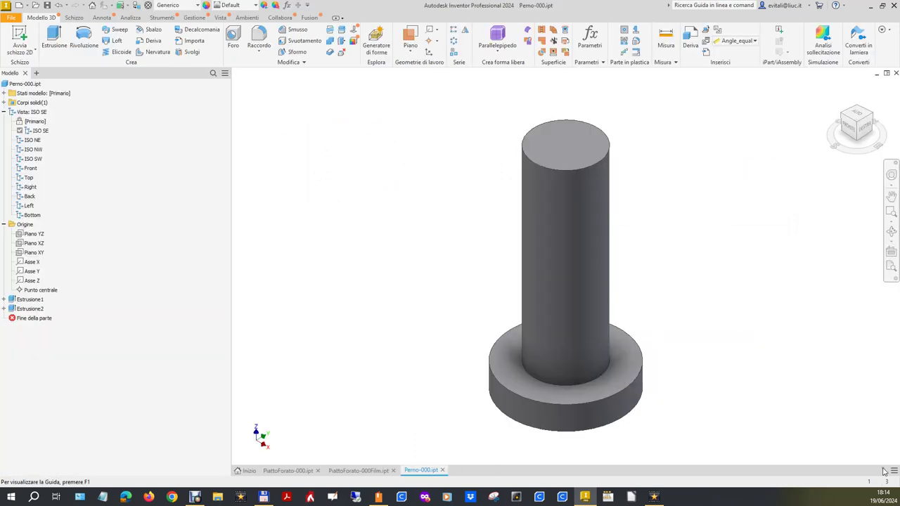
- Return to the Home page through the open-documents list
click(894, 471)
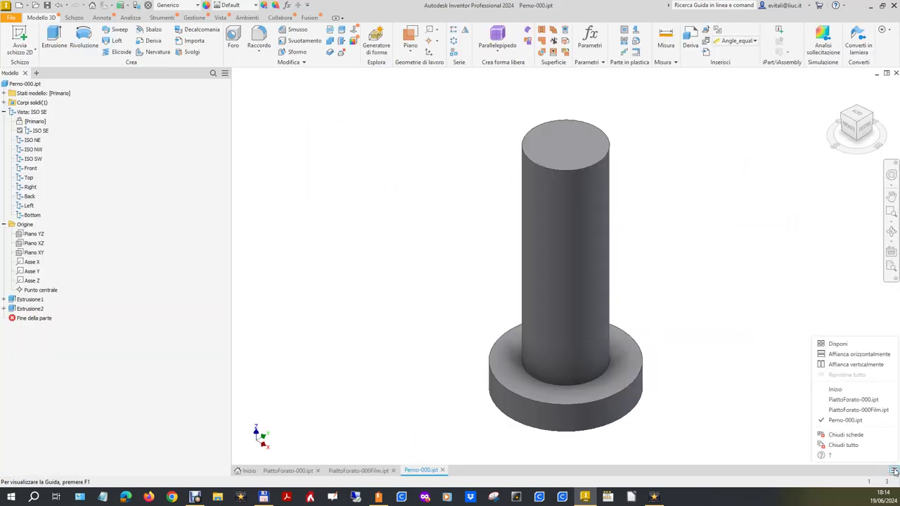
click(750, 422)
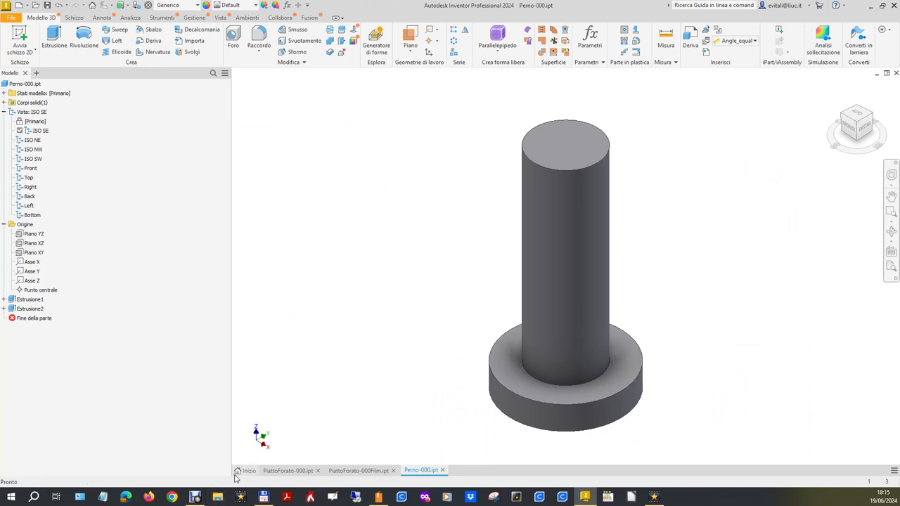
click(240, 471)
click(40, 190)
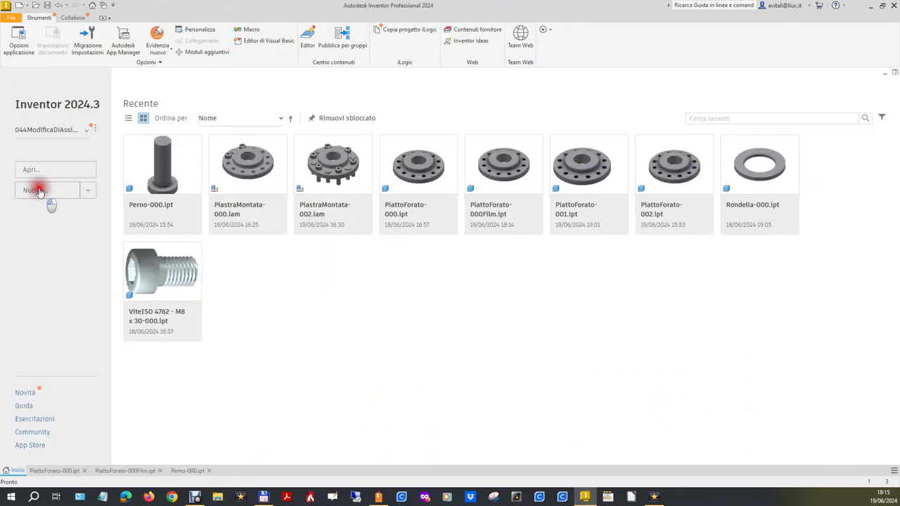
- Create Parte4 from the ISO (mm) template and tile it beside Perno-000
double_click(466, 182)
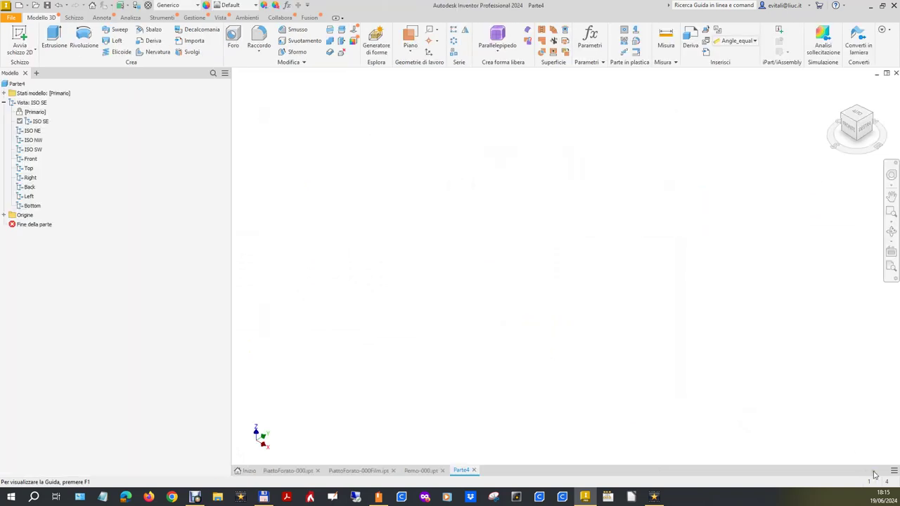
click(895, 473)
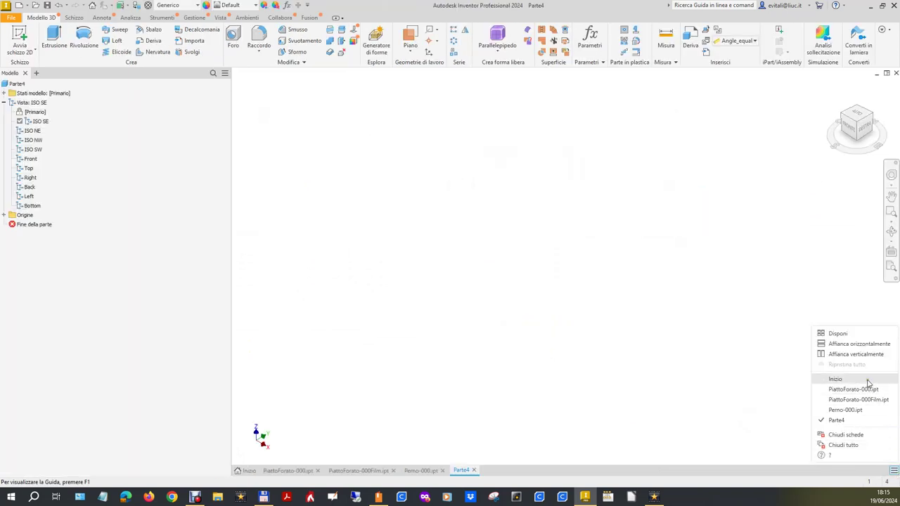
click(856, 356)
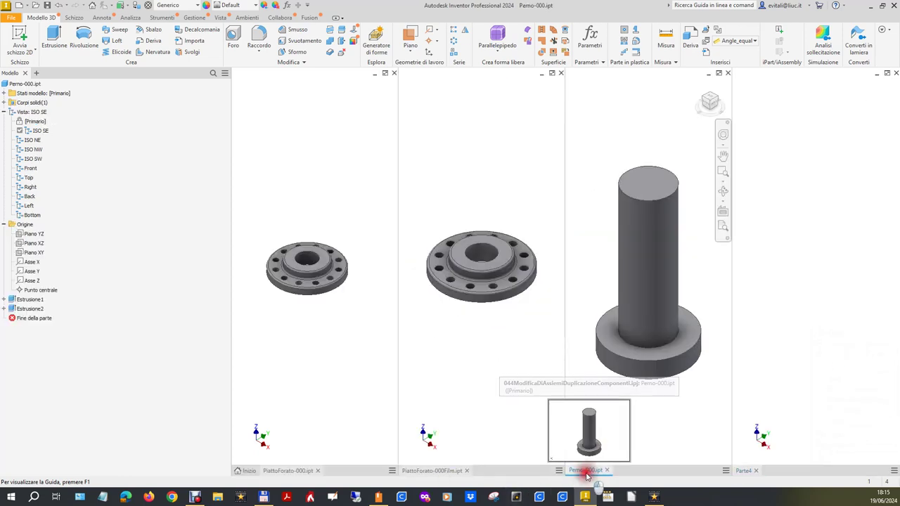
drag(587, 471, 364, 470)
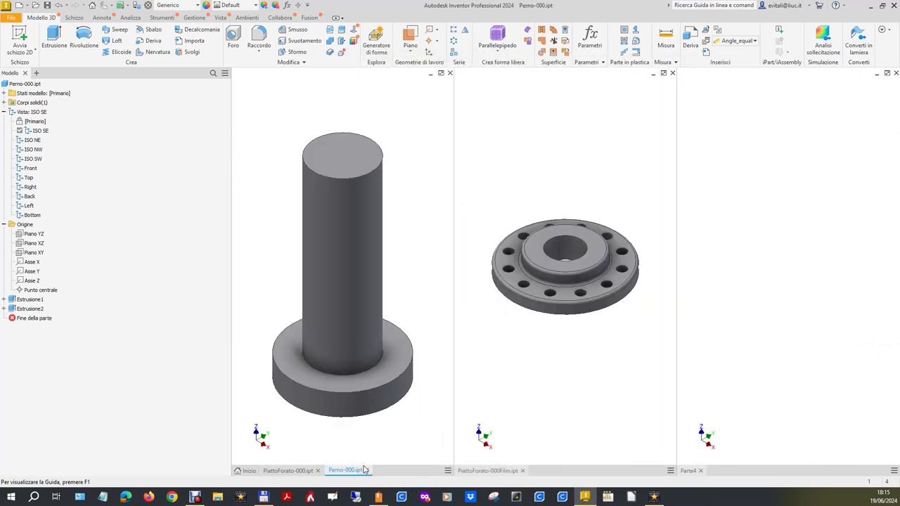
click(737, 471)
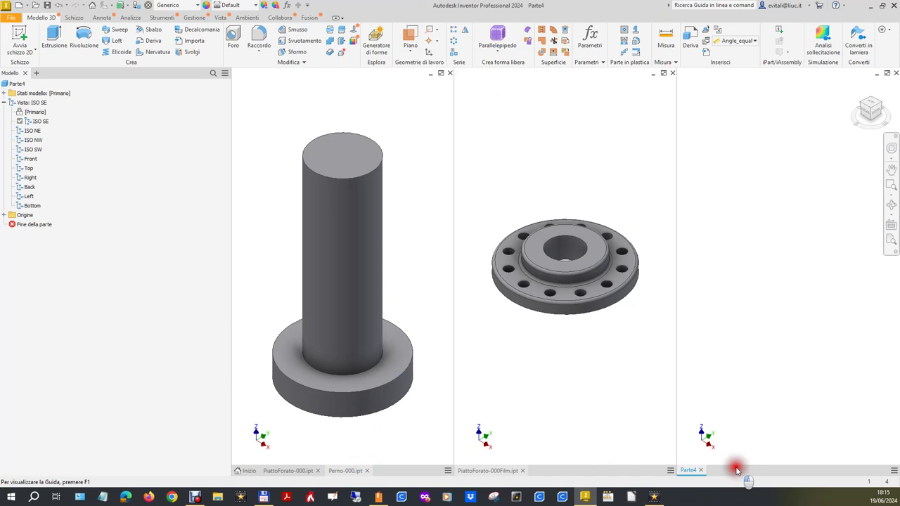
drag(736, 469, 699, 467)
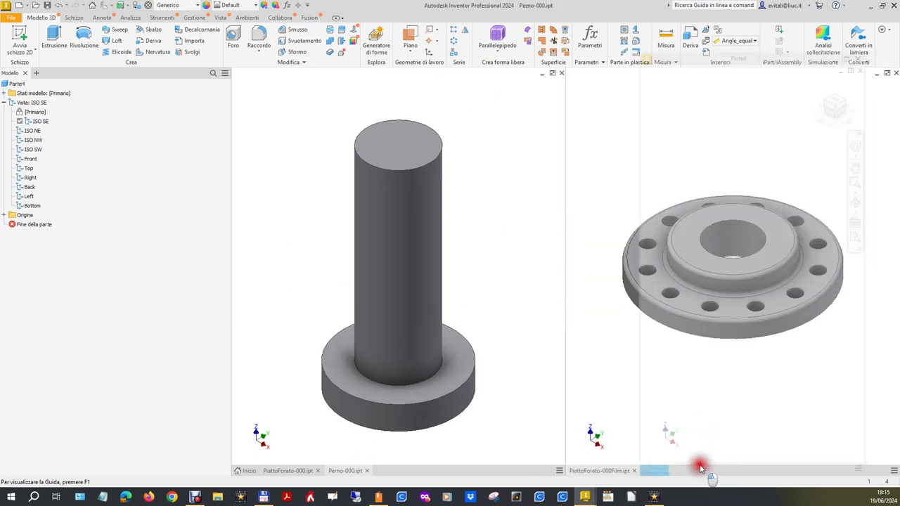
drag(700, 467, 700, 470)
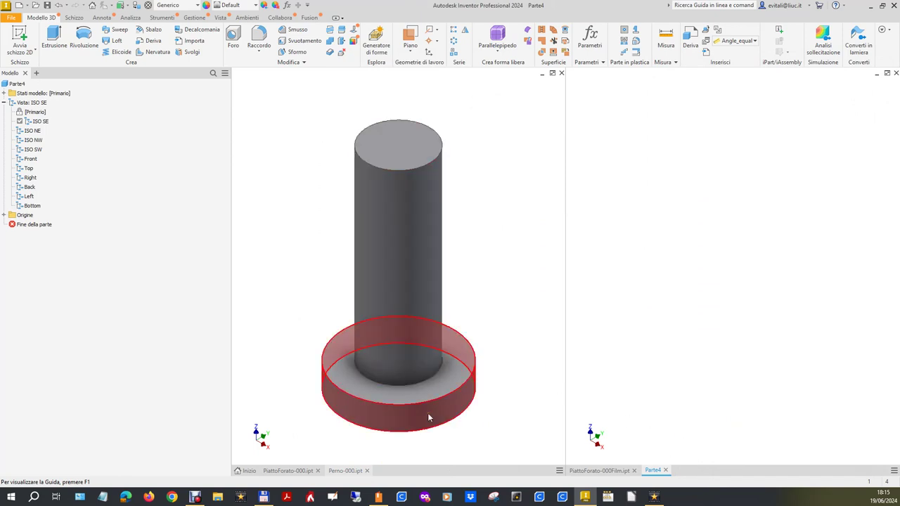
- Open the pin's base sketch in Perno-000 to check its diameter
click(498, 442)
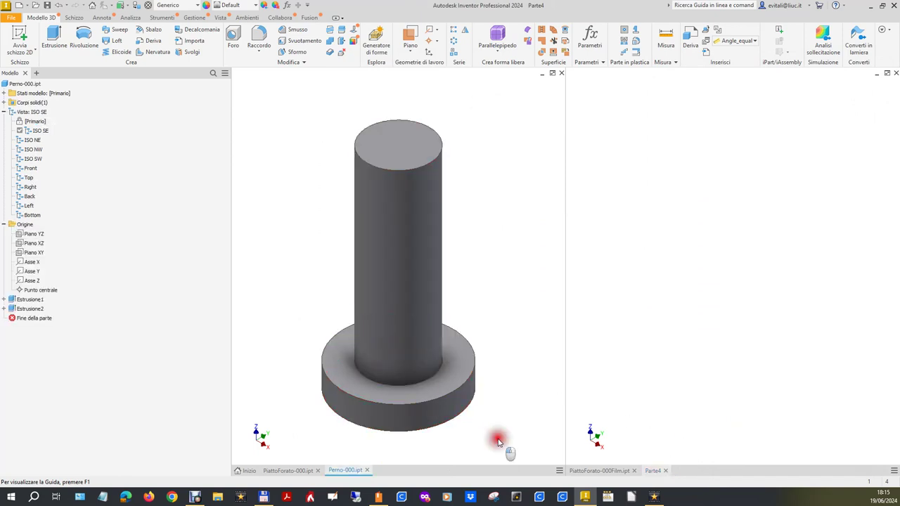
click(5, 299)
double_click(34, 309)
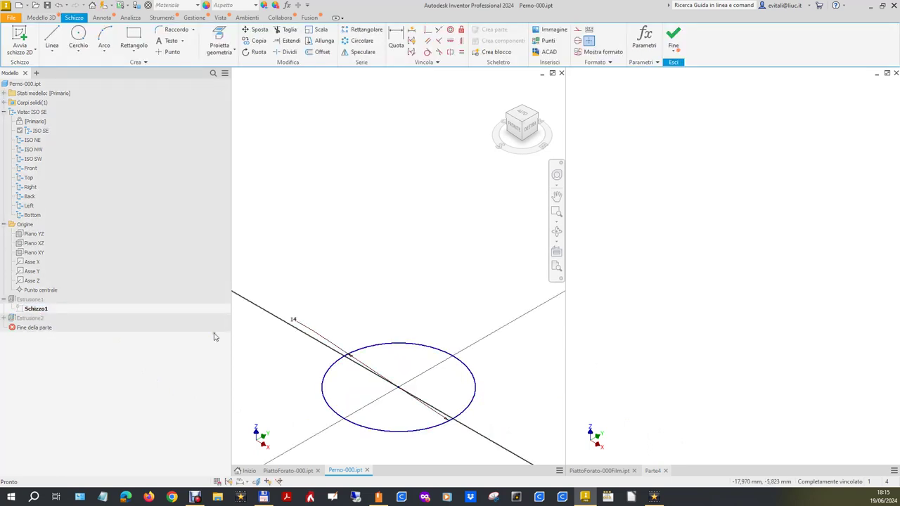
- In Parte4, start a new 2D sketch on the XY origin plane
click(613, 366)
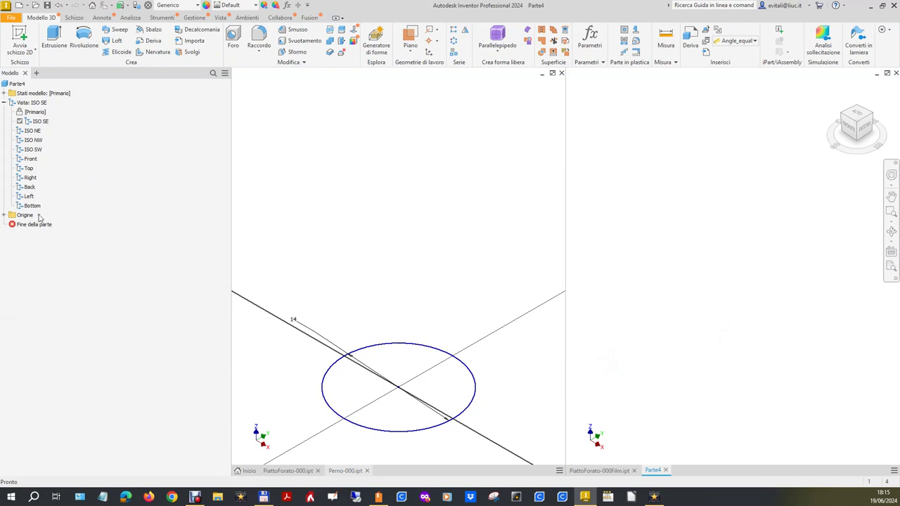
click(4, 214)
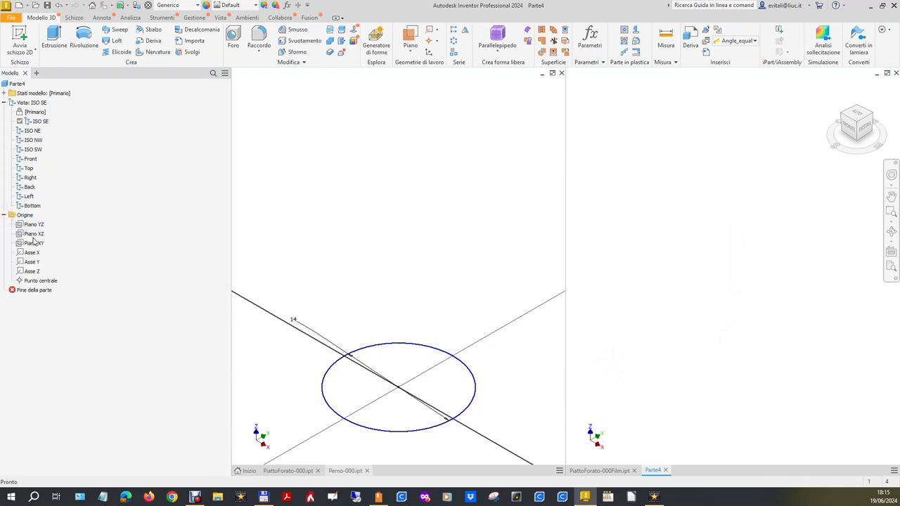
click(34, 243)
click(744, 262)
- Draw a circle and dimension its diameter to 14
click(78, 35)
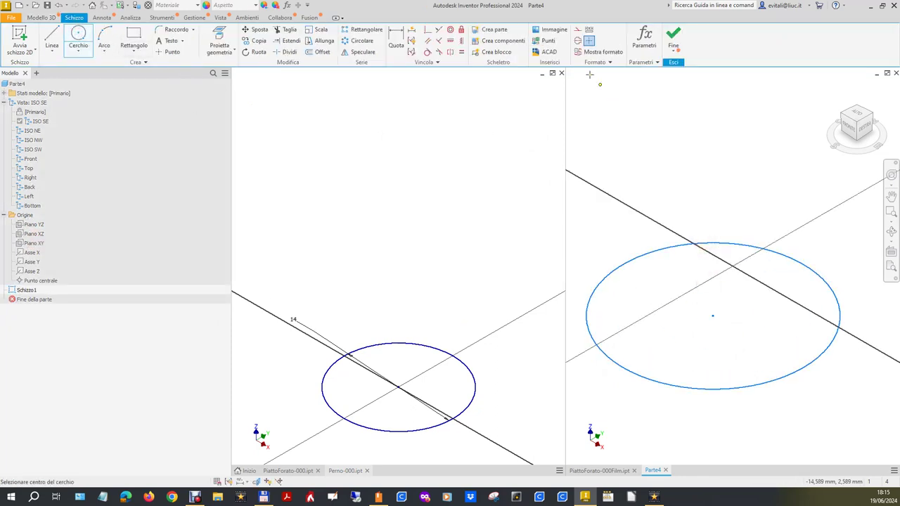
click(396, 40)
click(659, 254)
click(659, 195)
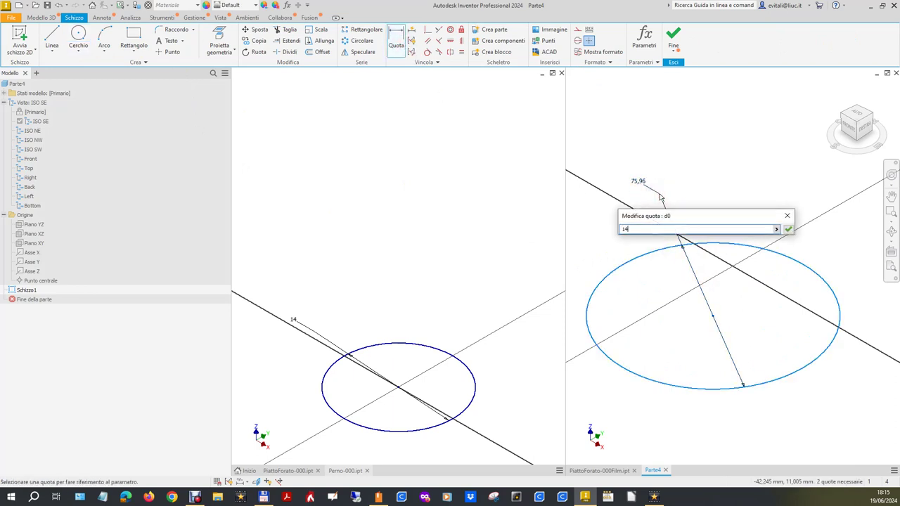
key(Return)
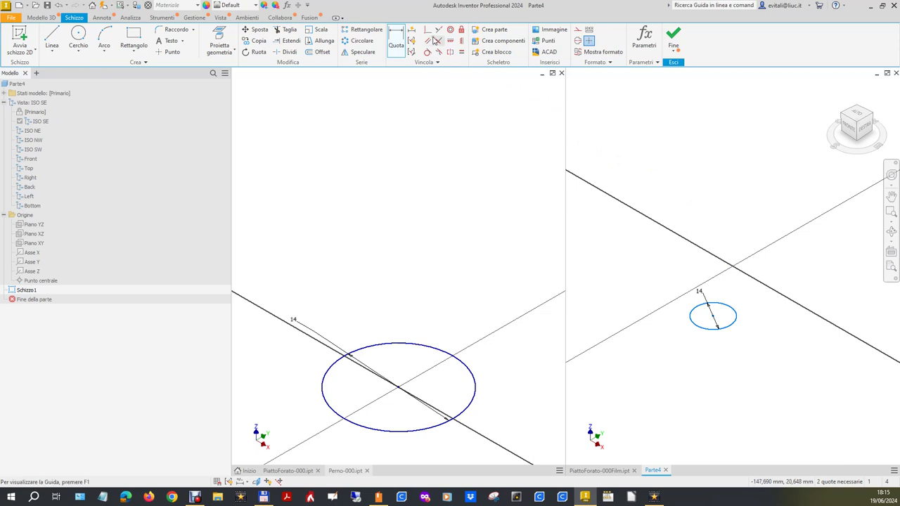
- Make the circle's centre coincident with the origin and finish the sketch
click(428, 32)
click(713, 318)
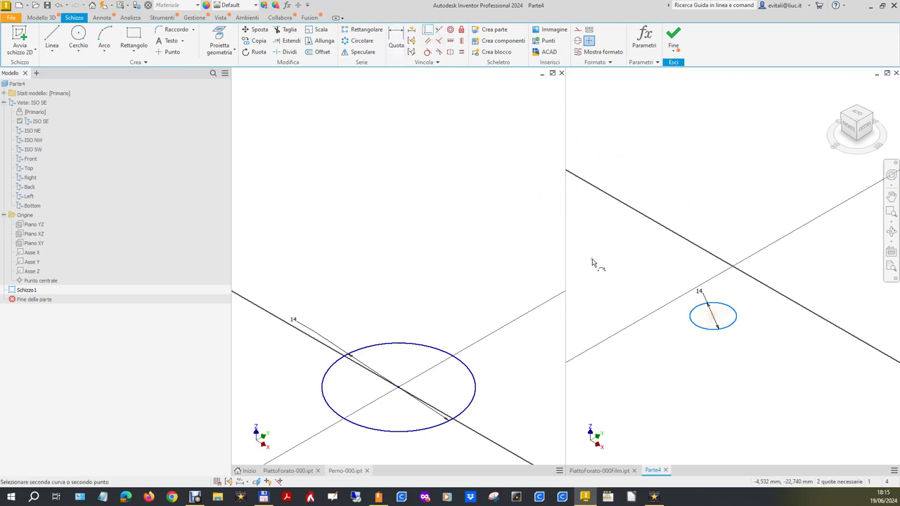
click(51, 282)
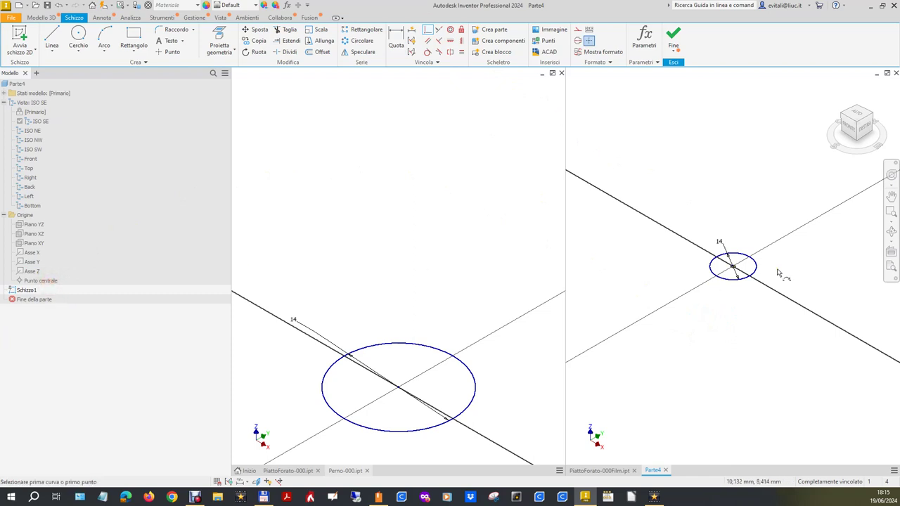
click(670, 38)
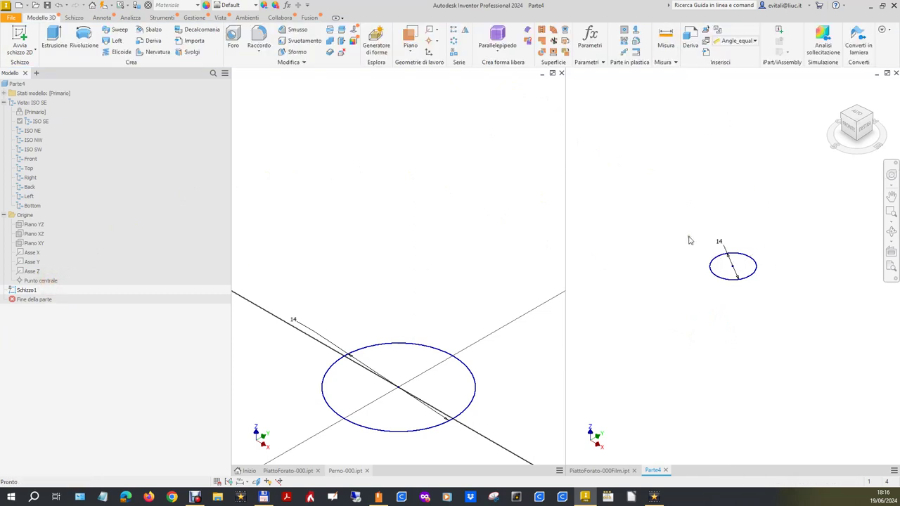
click(438, 315)
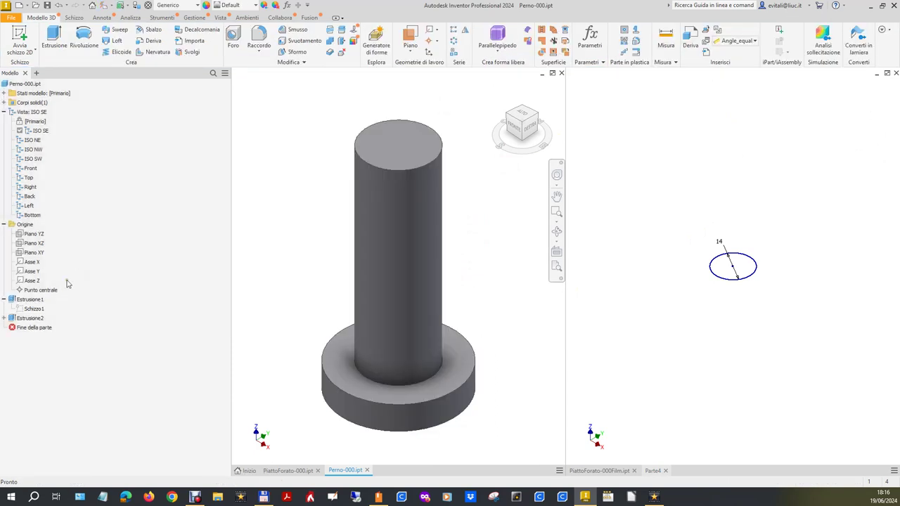
- Check the 3 mm height of the pin's base extrusion without changing it
right_click(27, 300)
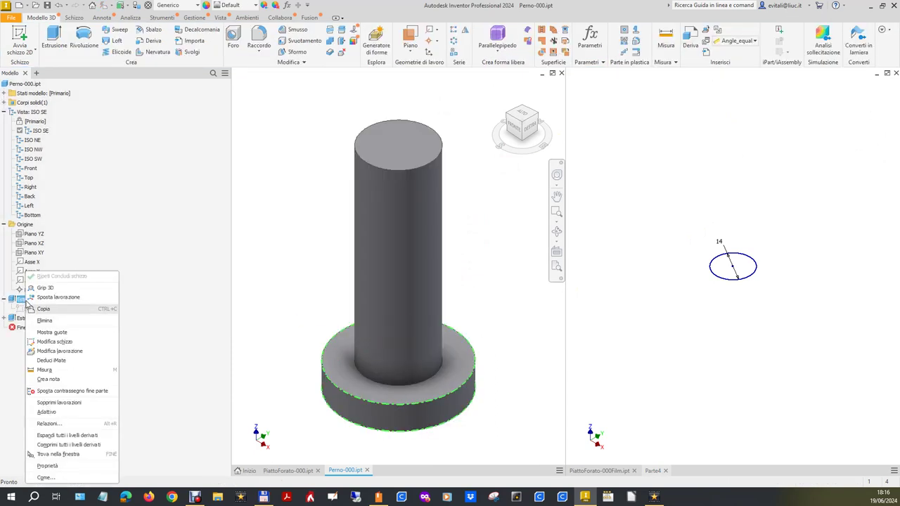
click(58, 350)
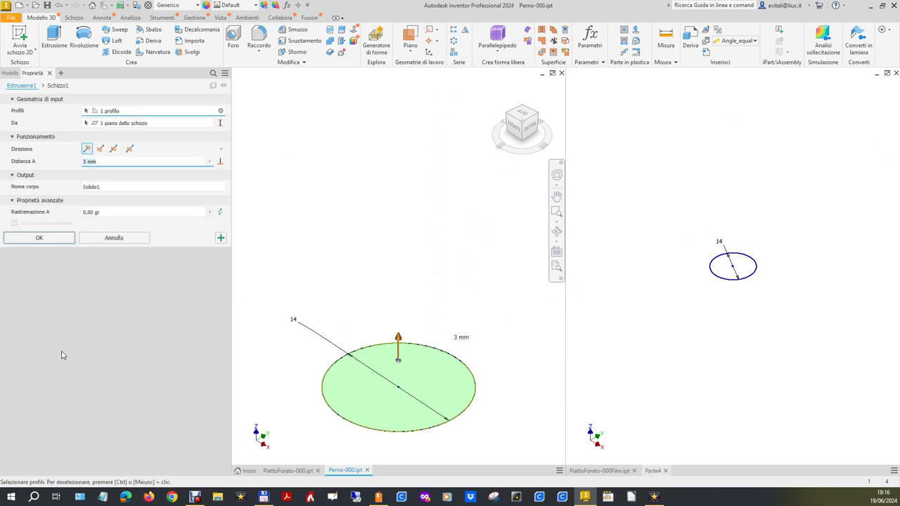
click(58, 244)
- Extrude Parte4's 14 mm circle by 3 mm into a disk
click(762, 286)
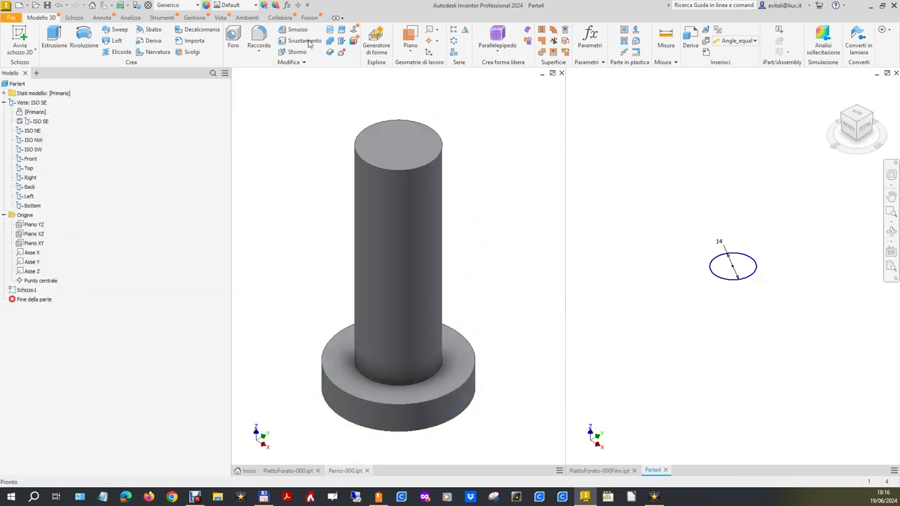
click(54, 39)
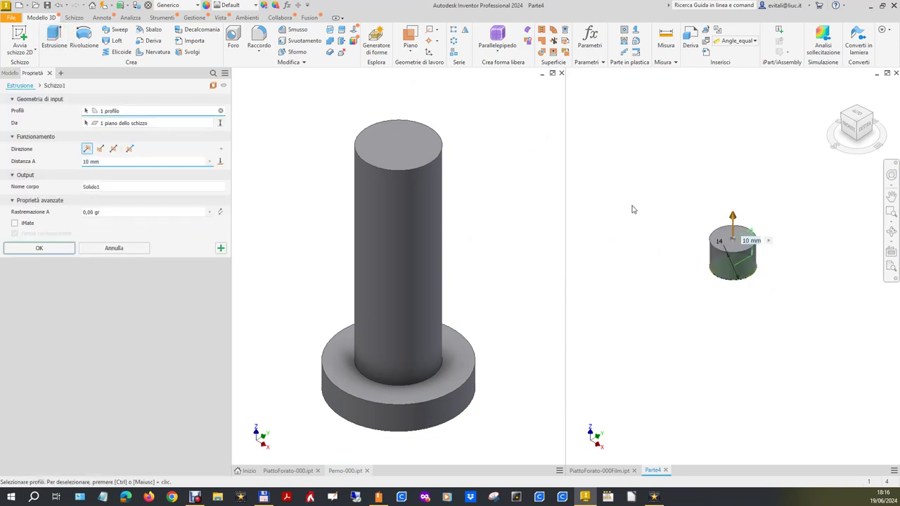
text(3)
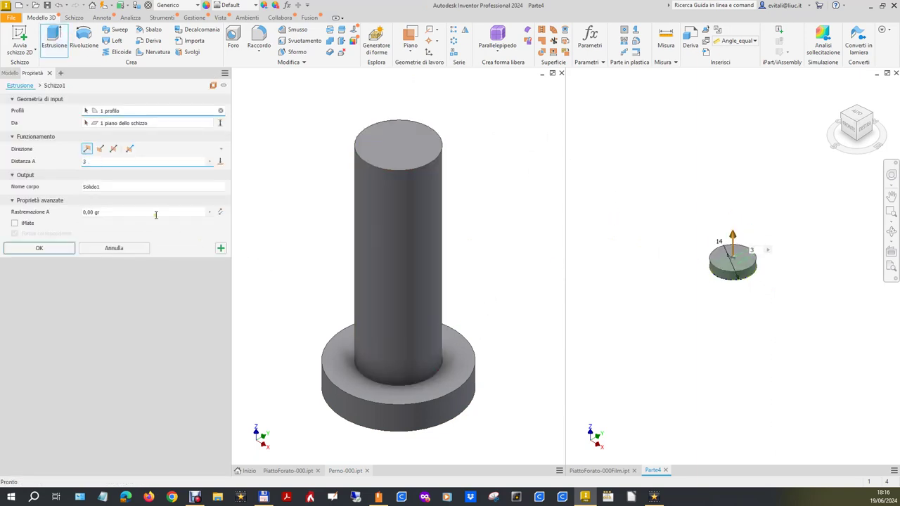
click(66, 249)
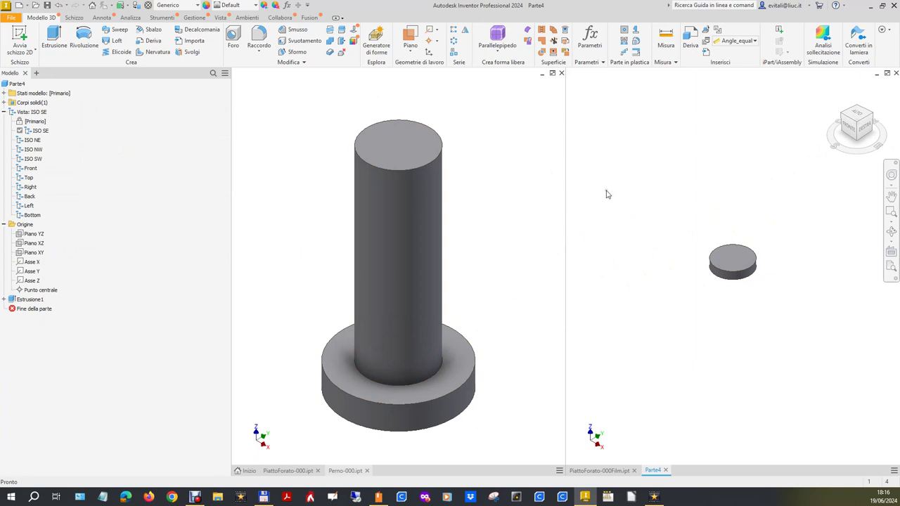
- Sketch a circle on the disk's top face, concentric with the disk edge
click(20, 39)
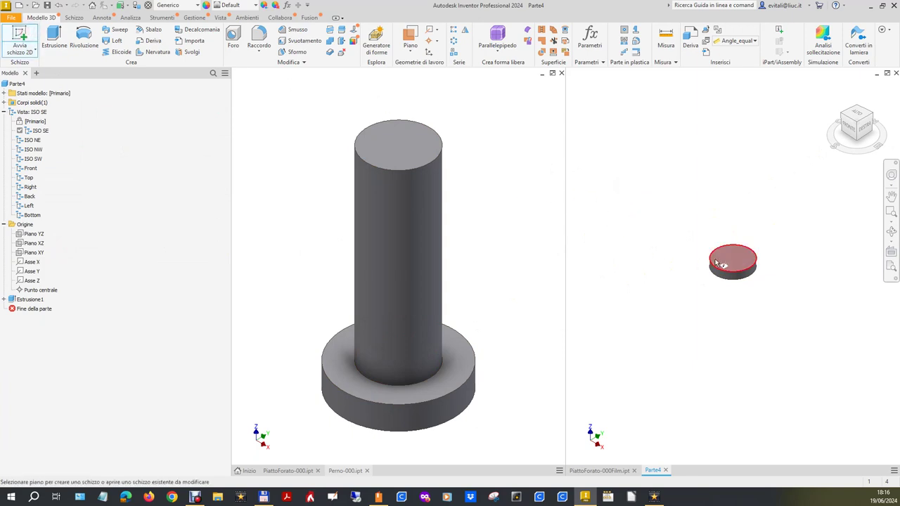
click(740, 262)
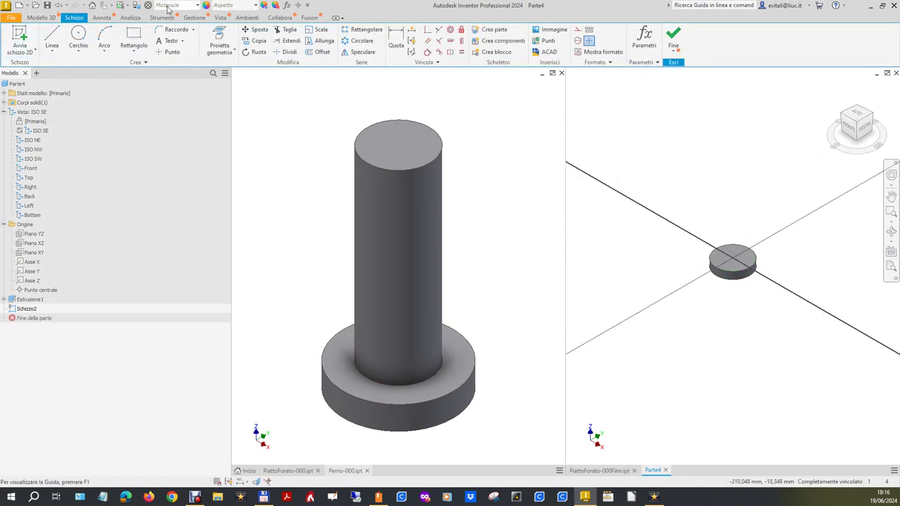
click(78, 35)
click(735, 260)
click(746, 255)
click(450, 29)
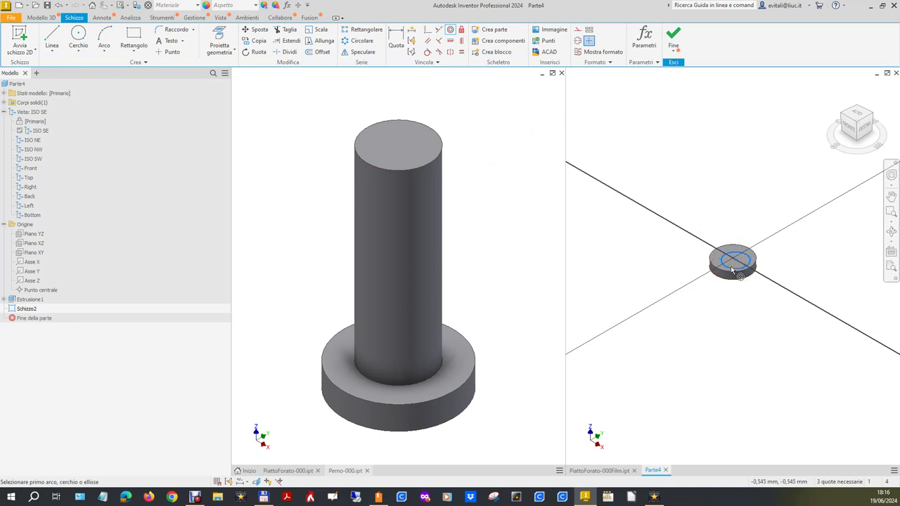
click(736, 267)
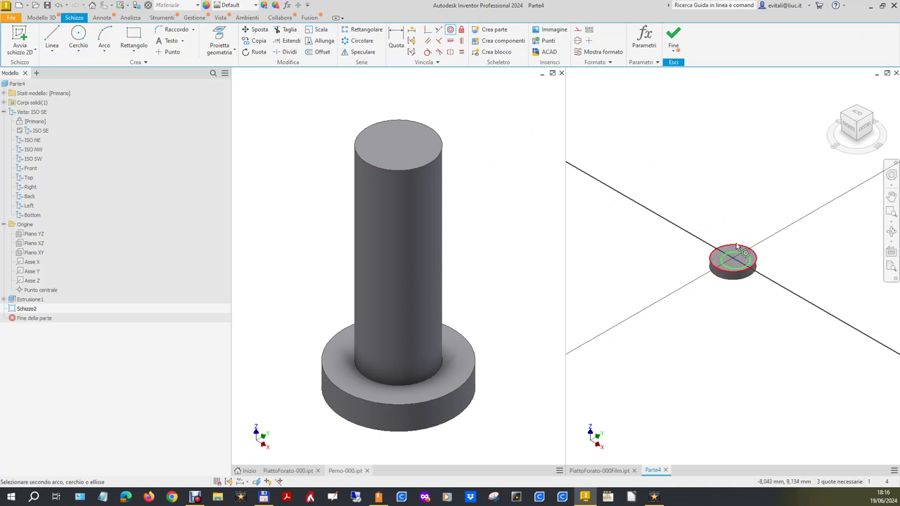
click(737, 246)
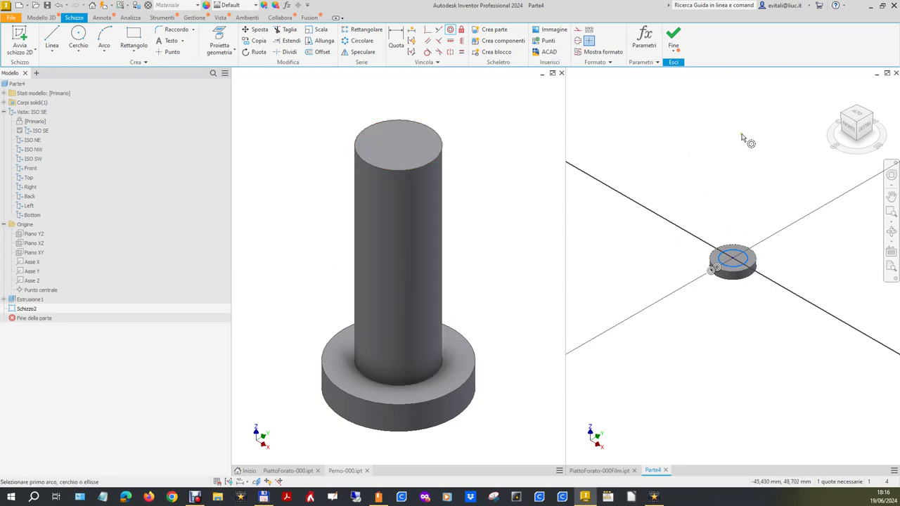
key(Escape)
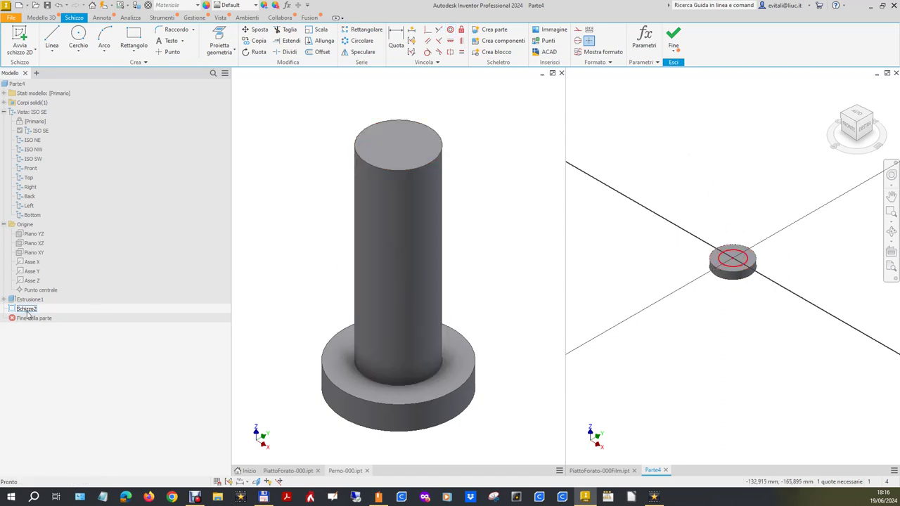
- Inspect the Perno-000 pin's shaft sketch diameter and shaft extrusion length
click(276, 296)
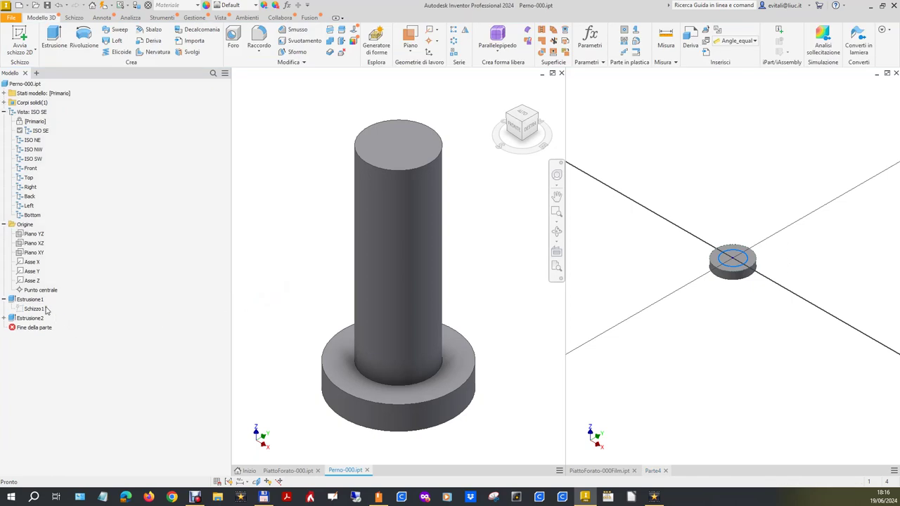
click(4, 319)
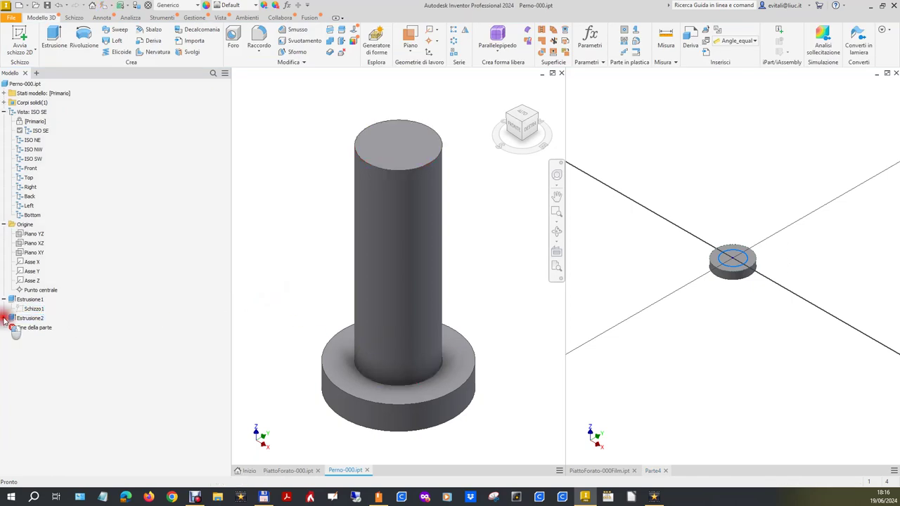
click(35, 328)
double_click(37, 329)
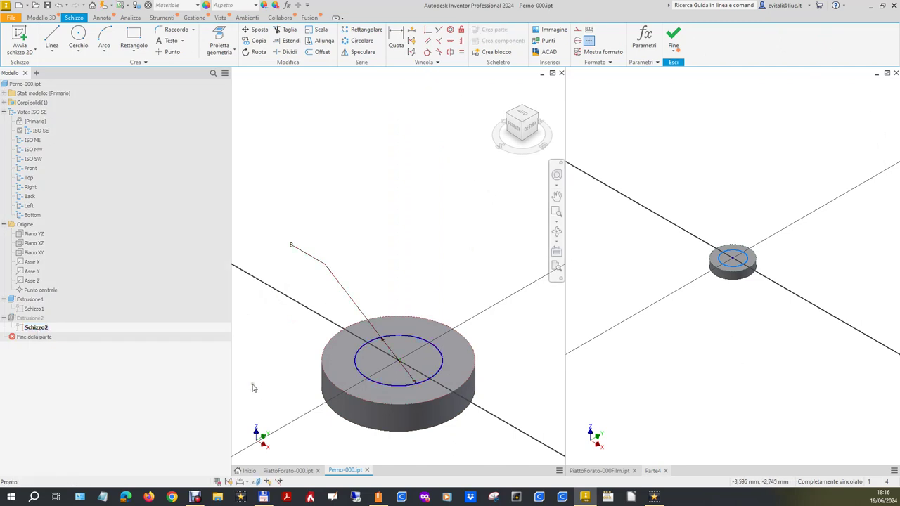
click(673, 39)
right_click(39, 320)
click(70, 363)
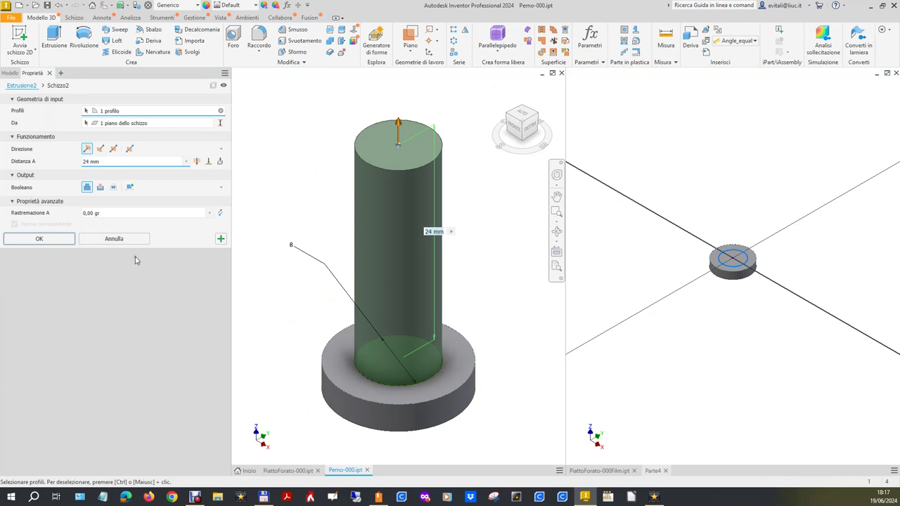
click(114, 242)
click(731, 352)
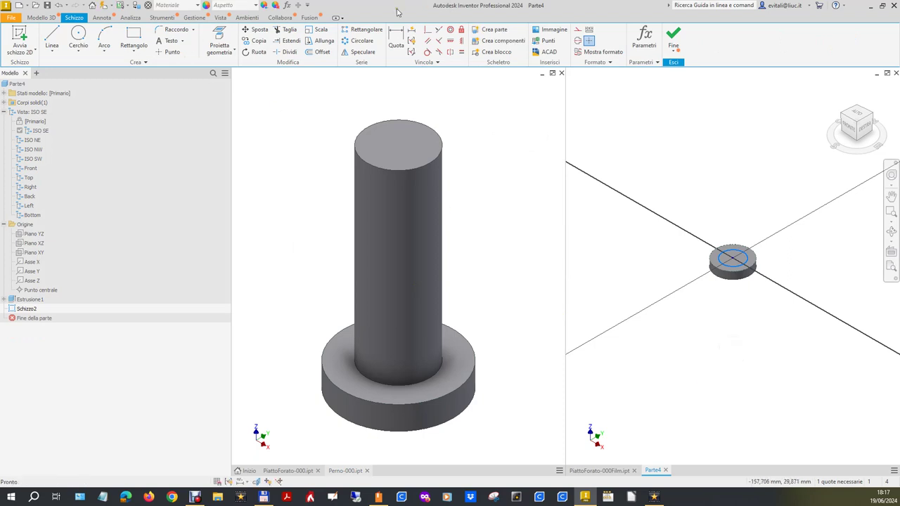
- Dimension the small circle to an 8 diameter and finish the sketch
click(387, 40)
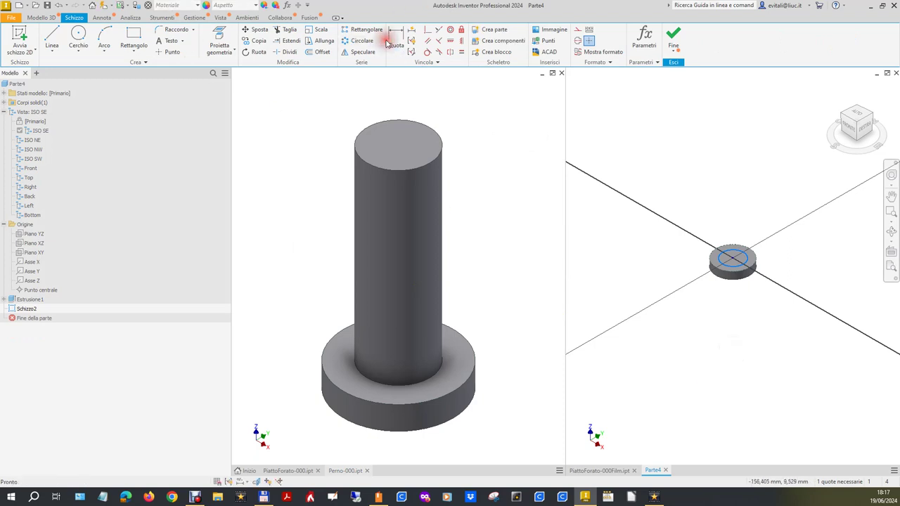
click(747, 255)
click(746, 215)
text(8)
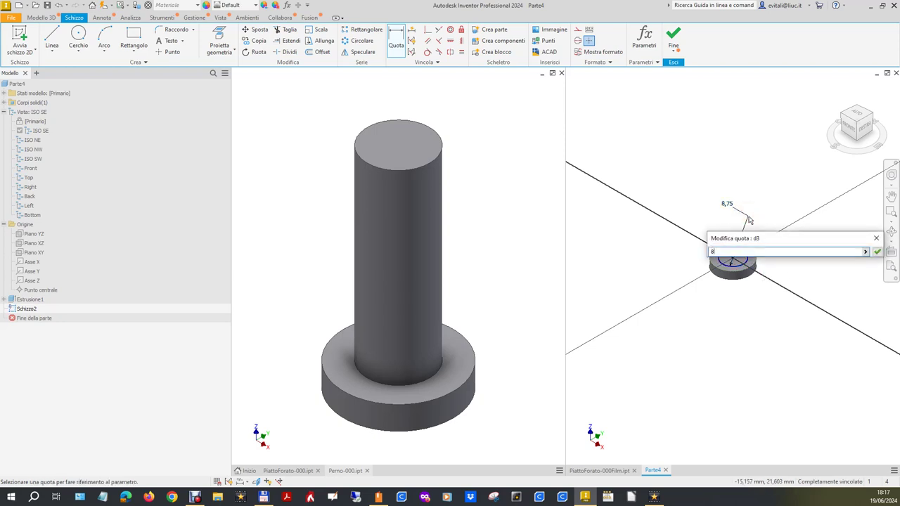
key(Return)
click(674, 35)
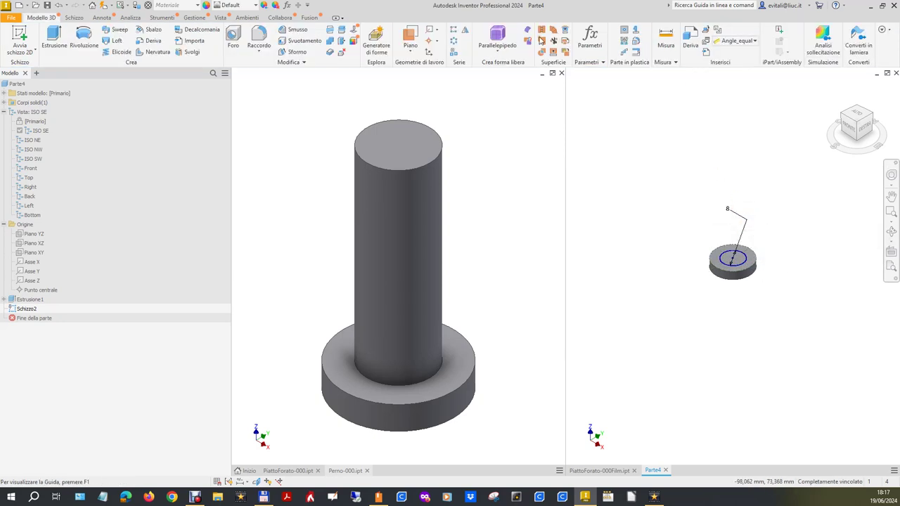
- Extrude the small circle 24 mm to form the shaft
click(62, 34)
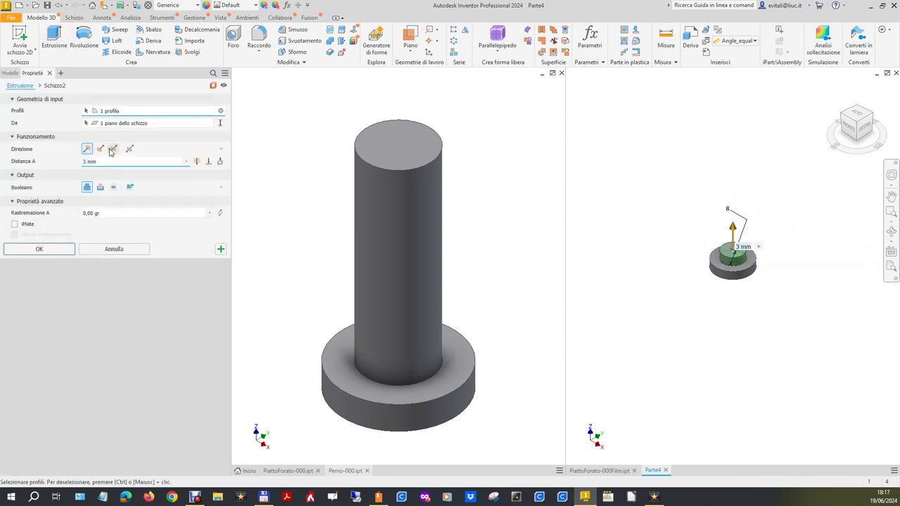
text(24)
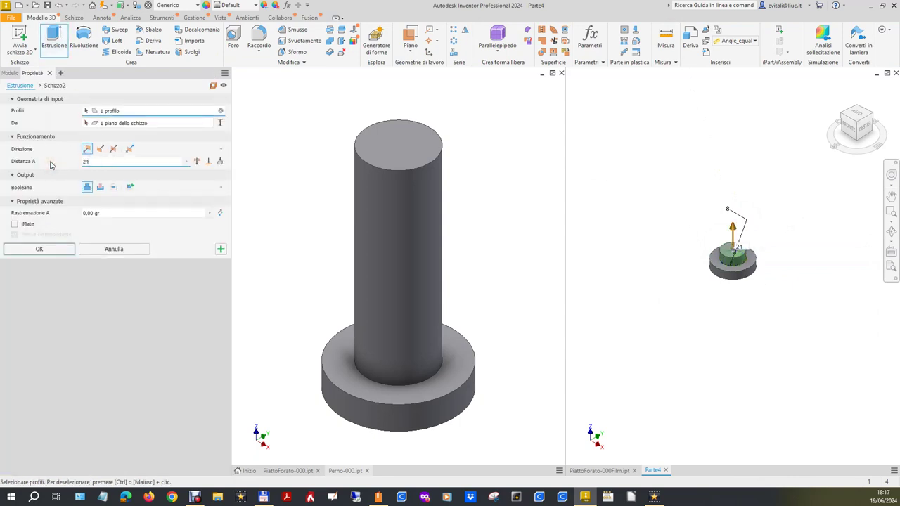
click(56, 248)
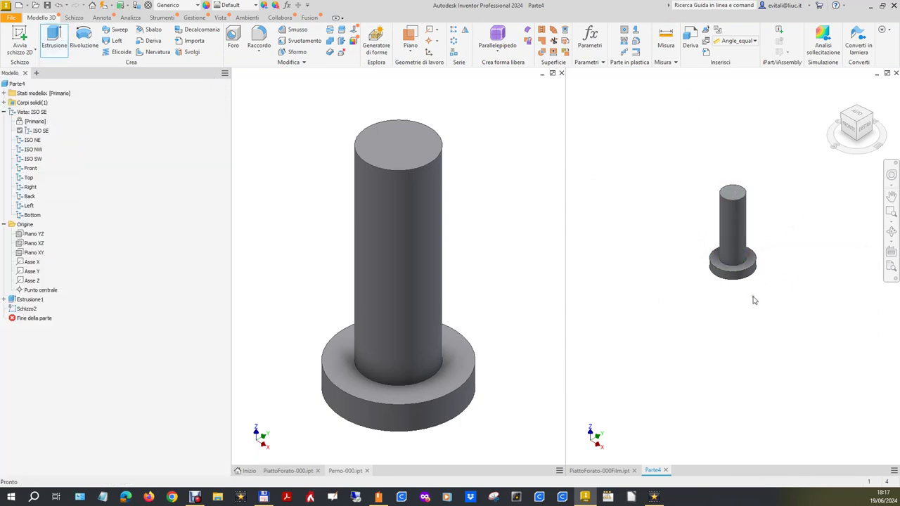
mouse_move(847, 104)
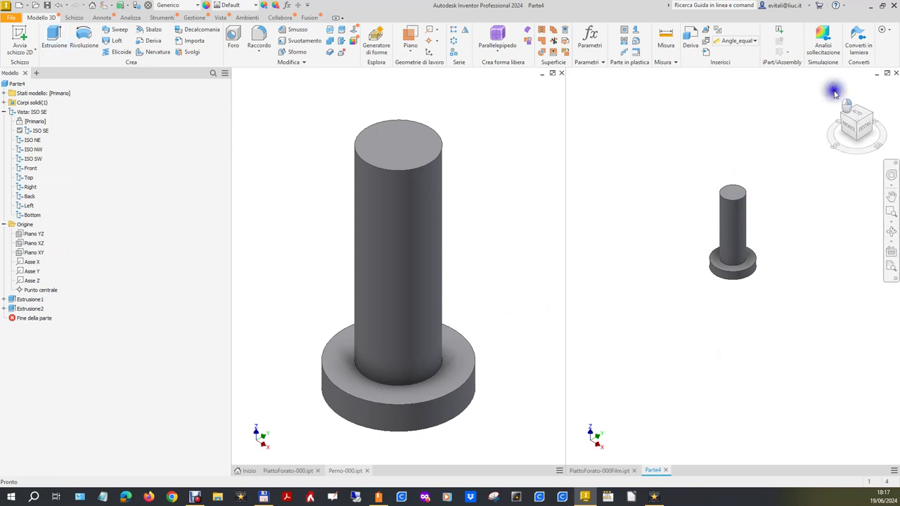
- Set the current view as the Home view and return to it
right_click(836, 99)
click(757, 133)
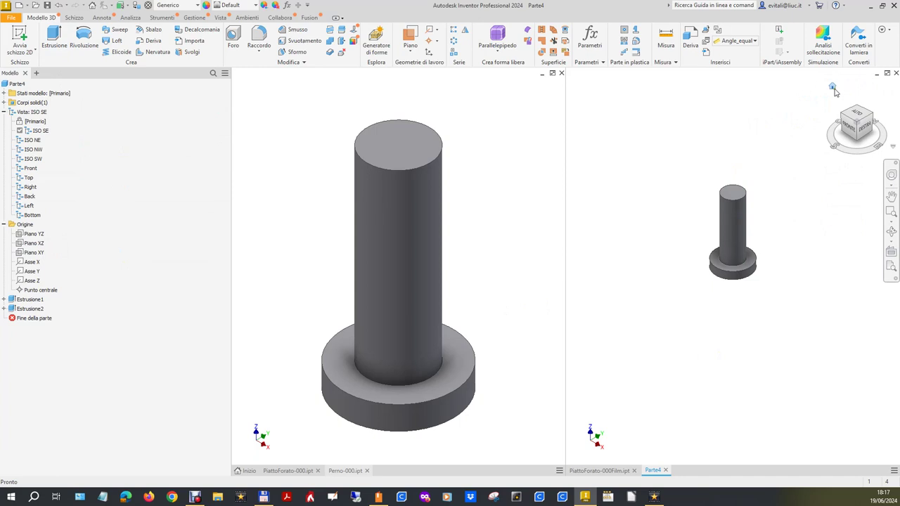
right_click(836, 92)
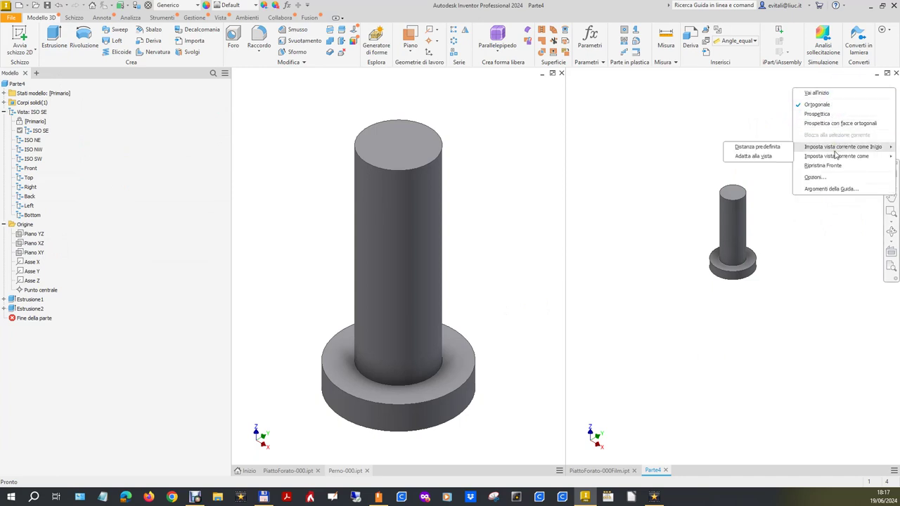
click(767, 156)
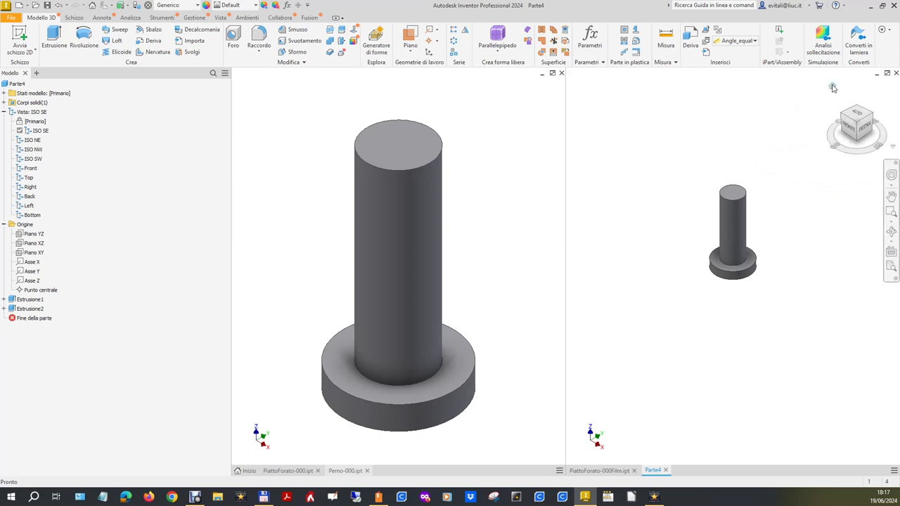
click(832, 87)
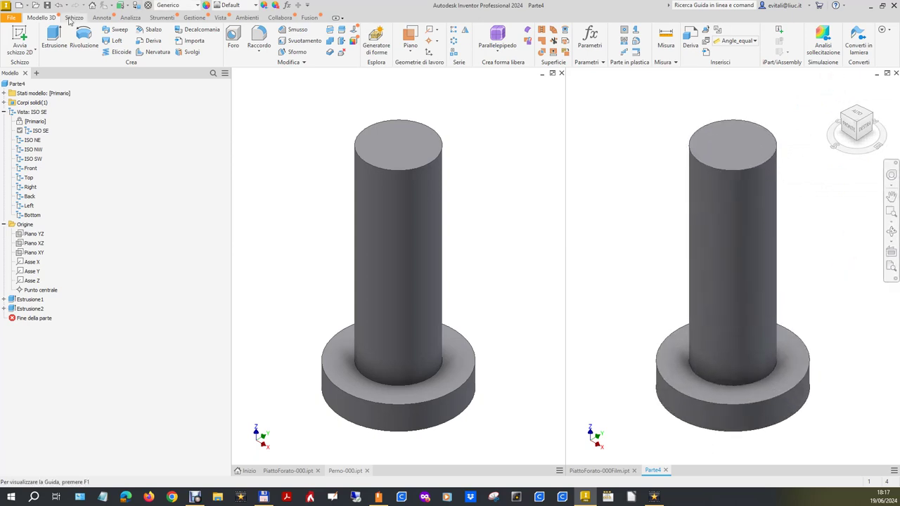
click(11, 17)
- Save Parte4 as Perno-000Film.ipt by editing the existing Perno-000 file name
click(37, 120)
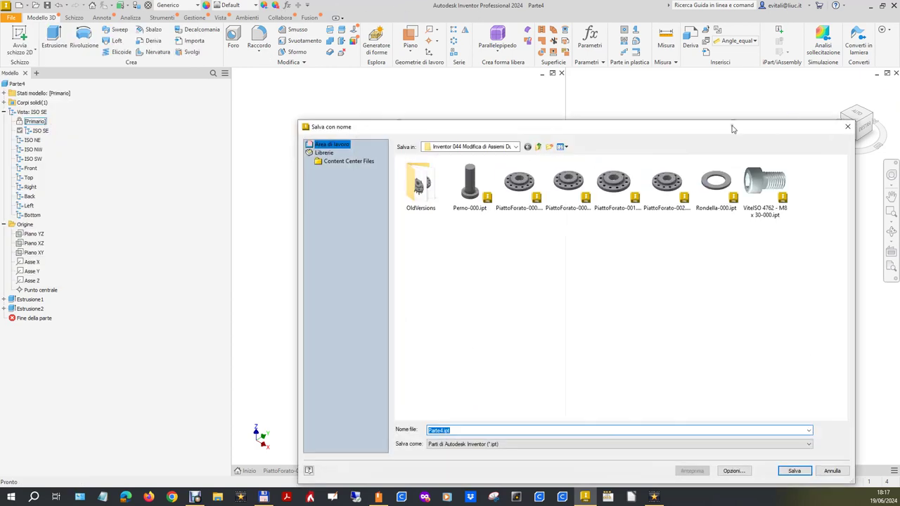
drag(726, 127, 688, 83)
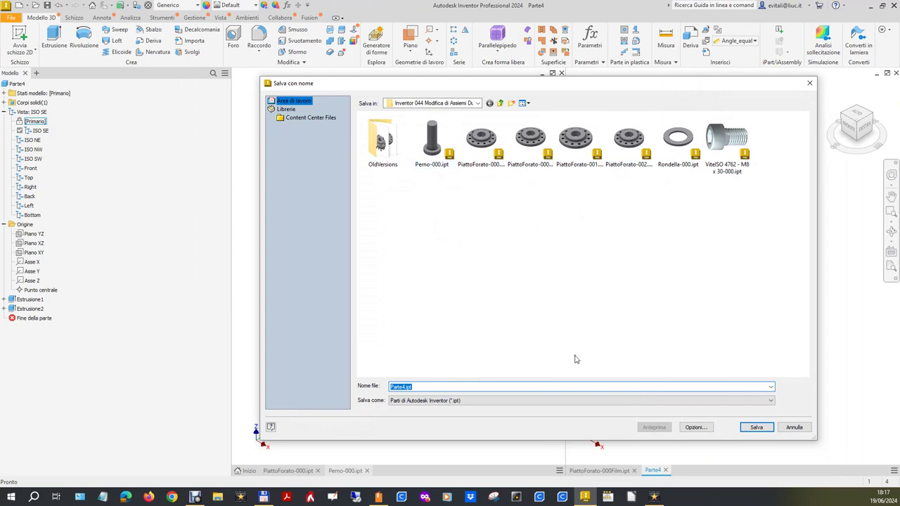
click(431, 144)
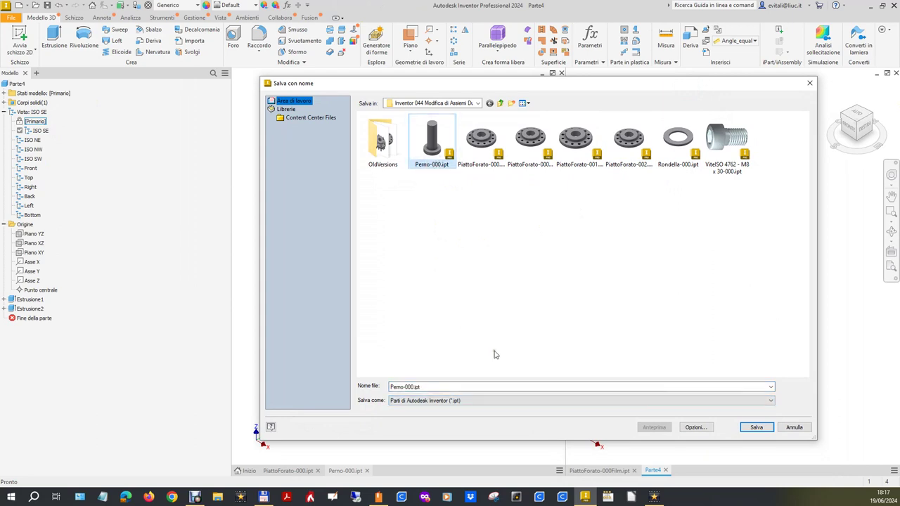
double_click(413, 387)
click(415, 387)
text(il)
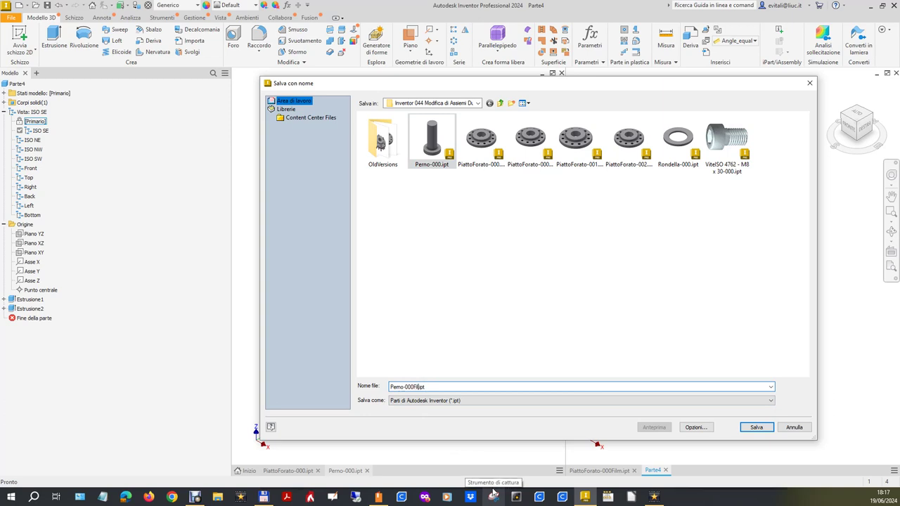
key(Return)
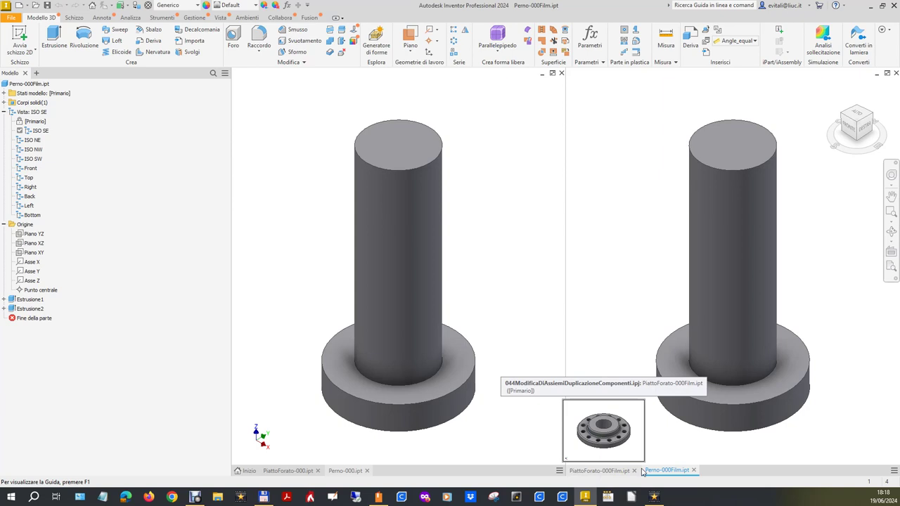
click(247, 470)
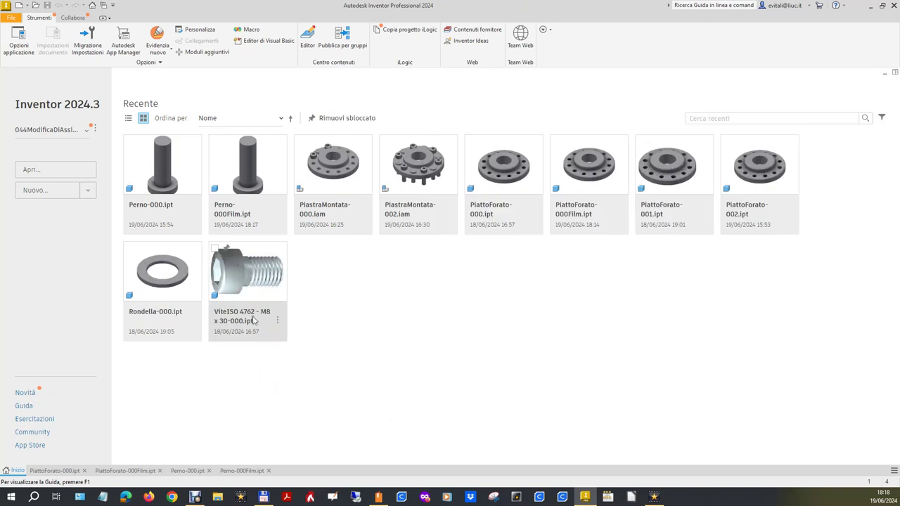
- Open ViteISO 4762 - M8 x 30-000.ipt from the recent files
click(250, 282)
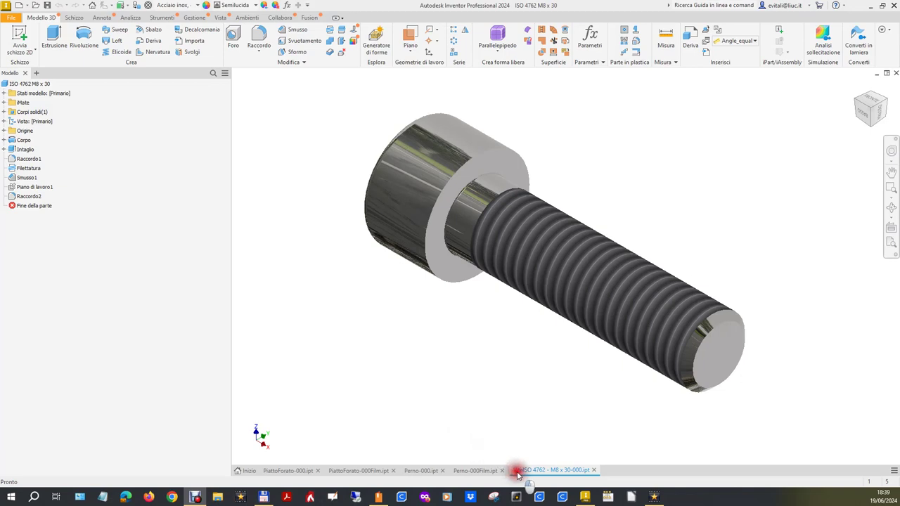
mouse_move(554, 470)
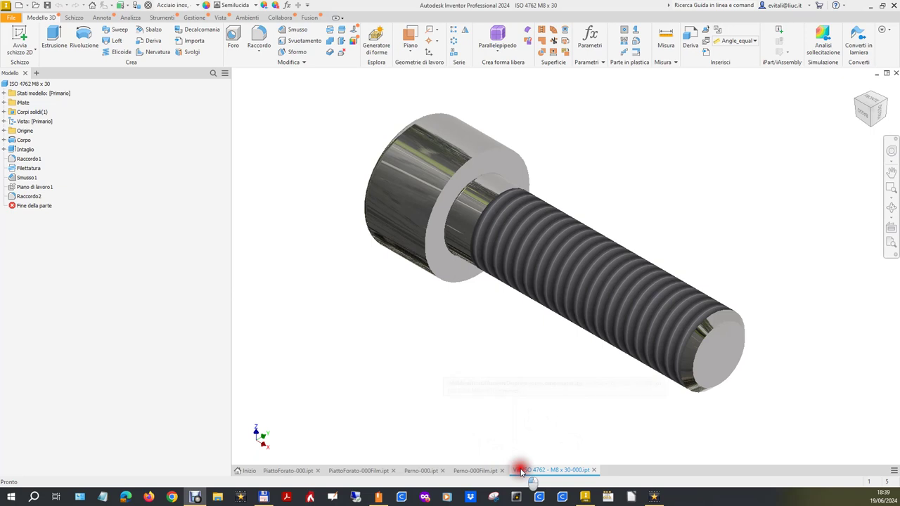
click(12, 17)
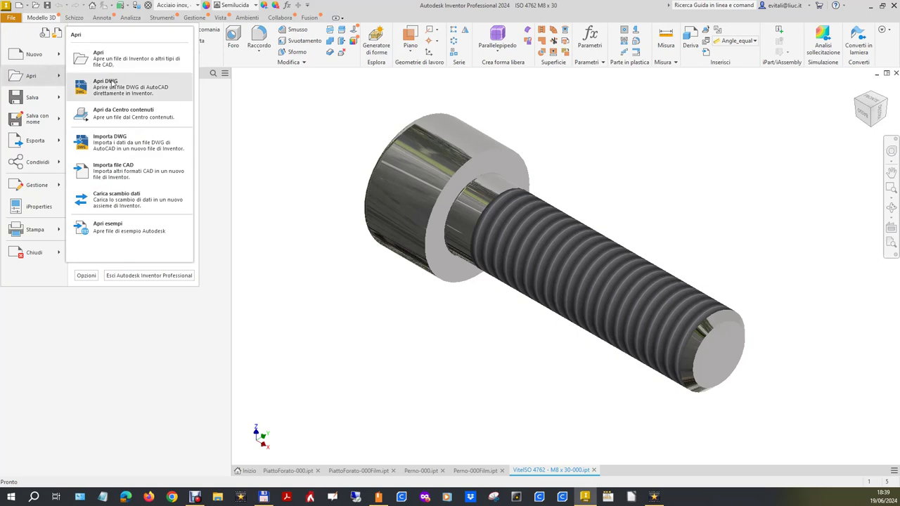
- Choose the ISO 4762 screw family from the Content Center
click(118, 117)
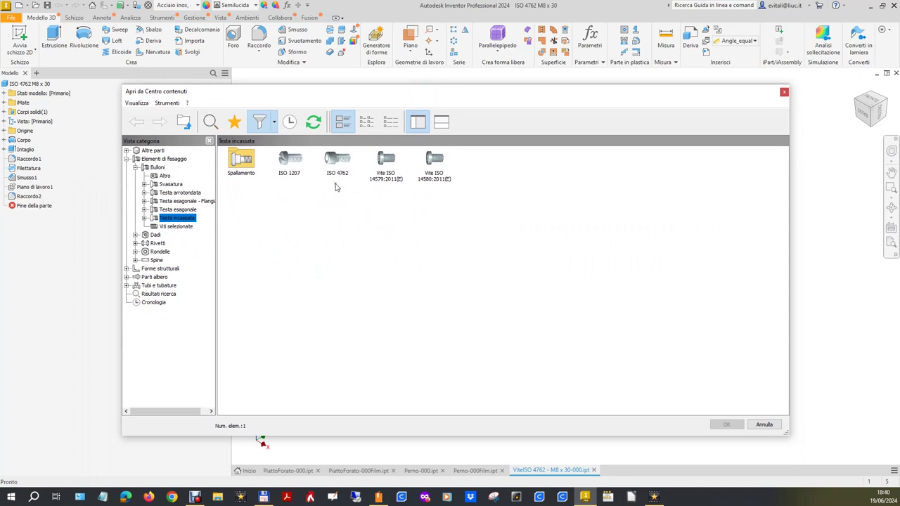
drag(368, 94, 374, 87)
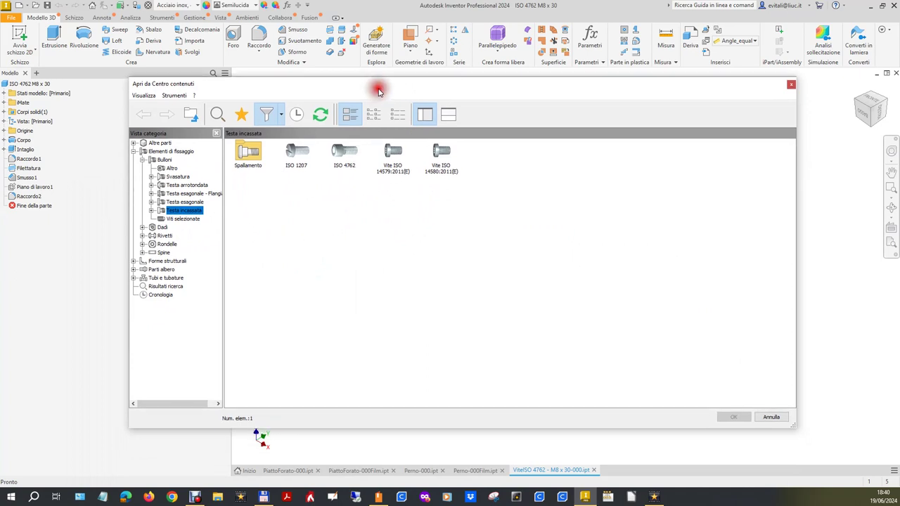
click(345, 158)
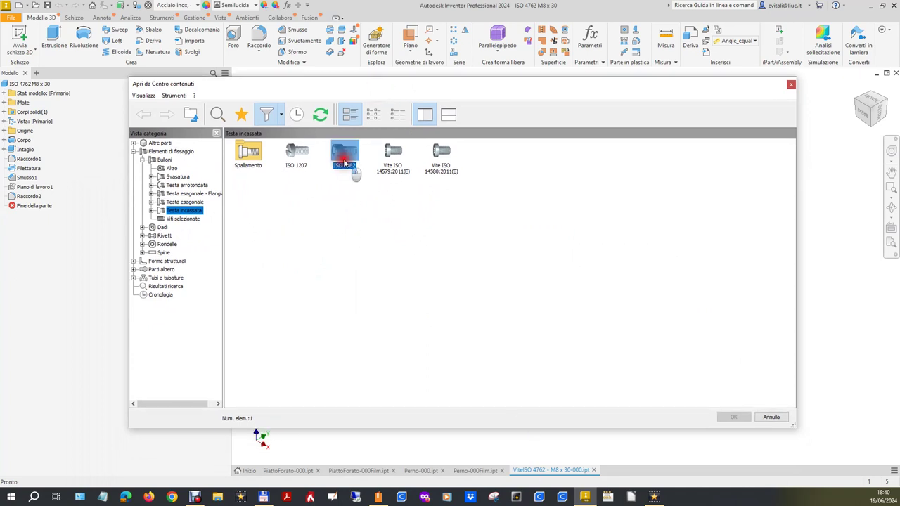
click(740, 417)
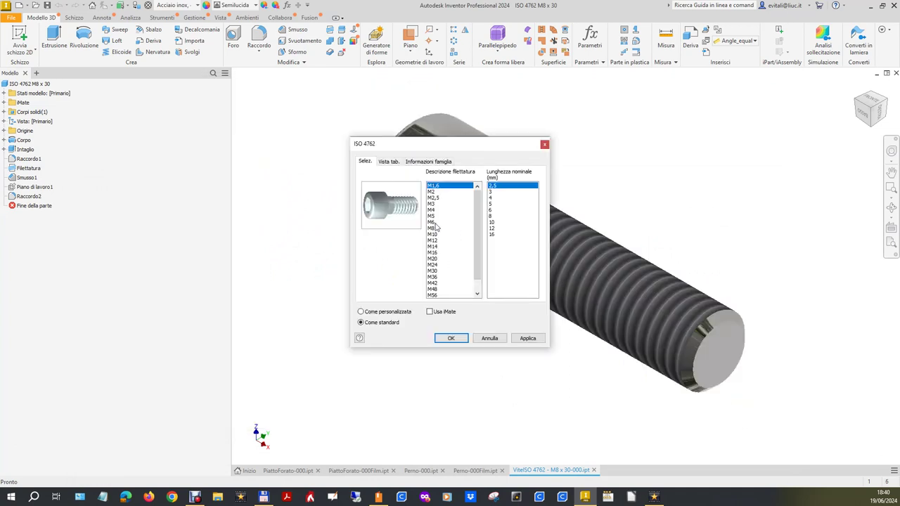
- Create the screw in size M8 with a 30 mm nominal length
click(432, 227)
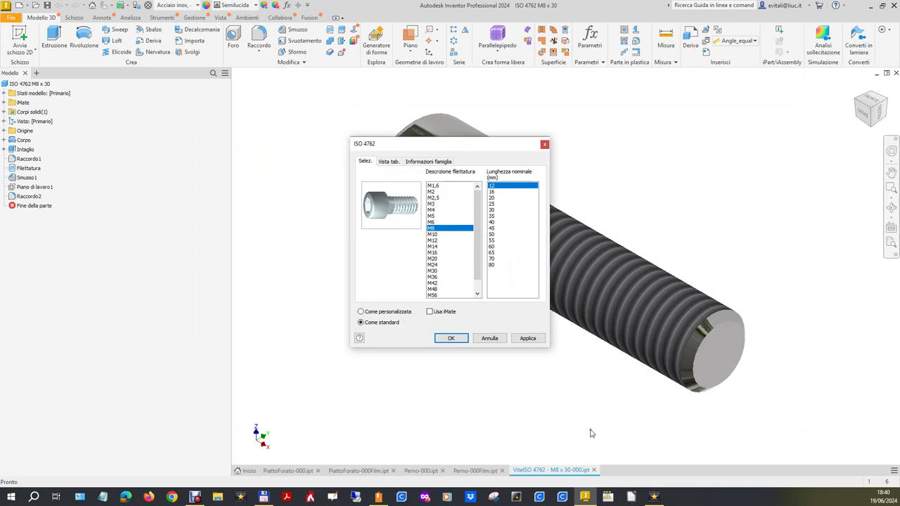
click(493, 209)
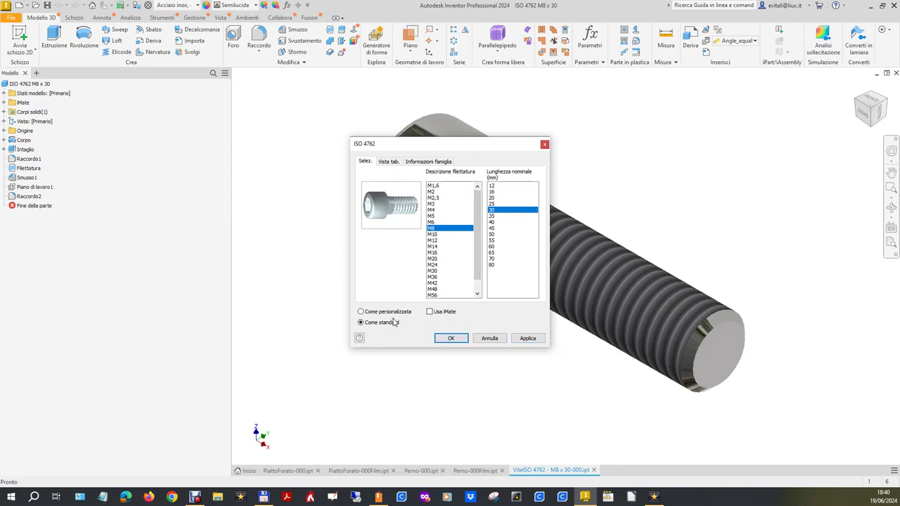
click(428, 162)
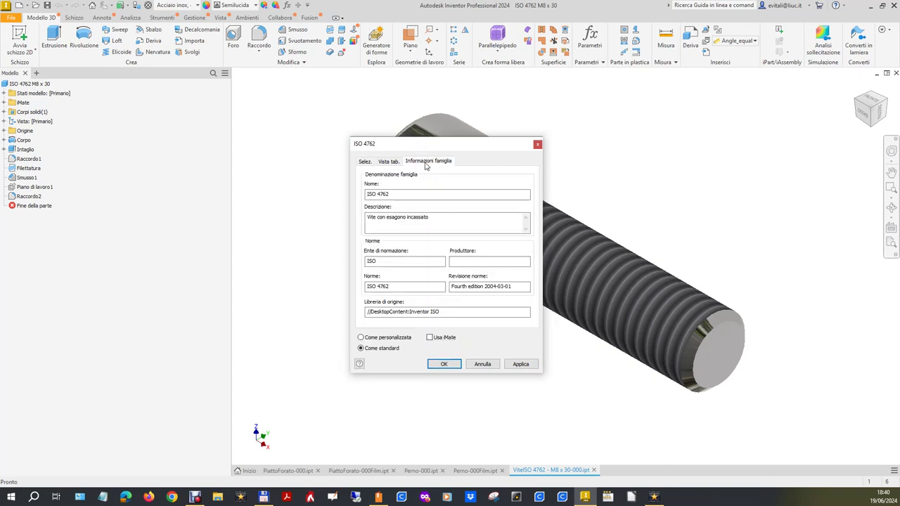
click(365, 162)
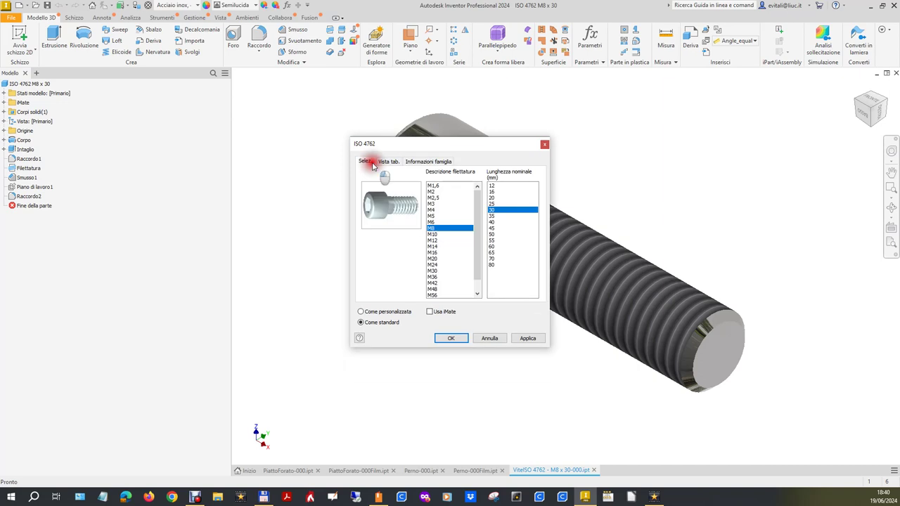
click(524, 341)
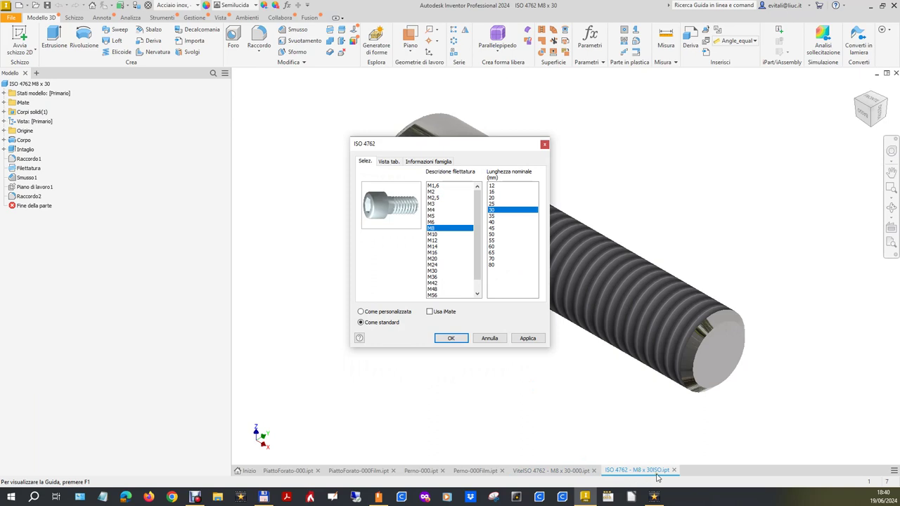
click(489, 338)
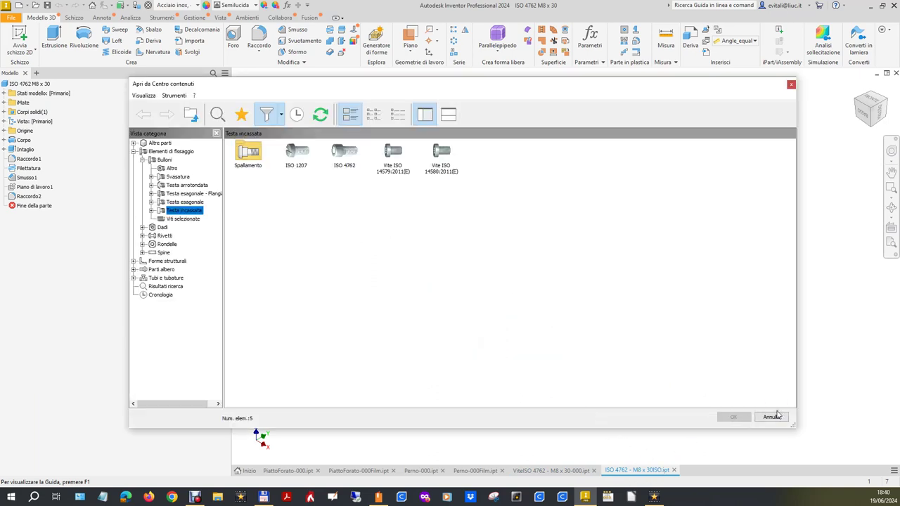
click(773, 418)
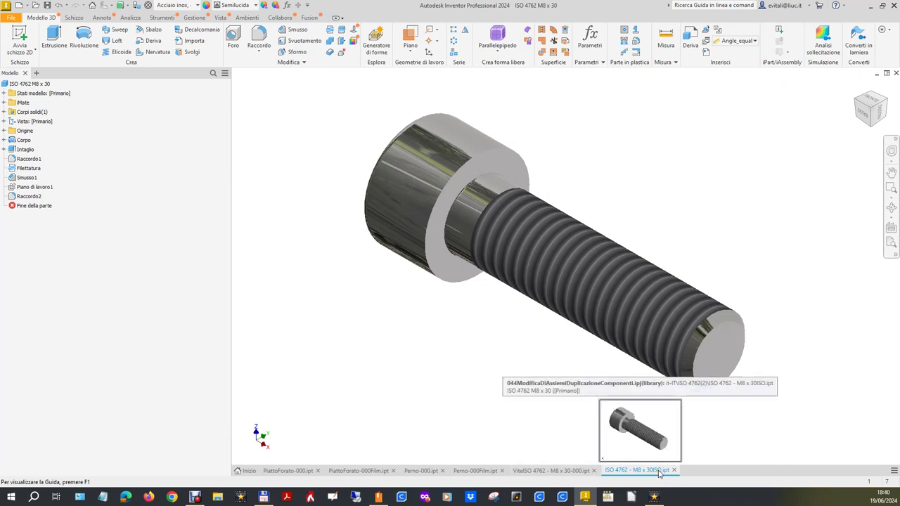
- Save the screw in the project workspace as ViteISO 4762 - M8 x 30-000Film.ipt
click(12, 21)
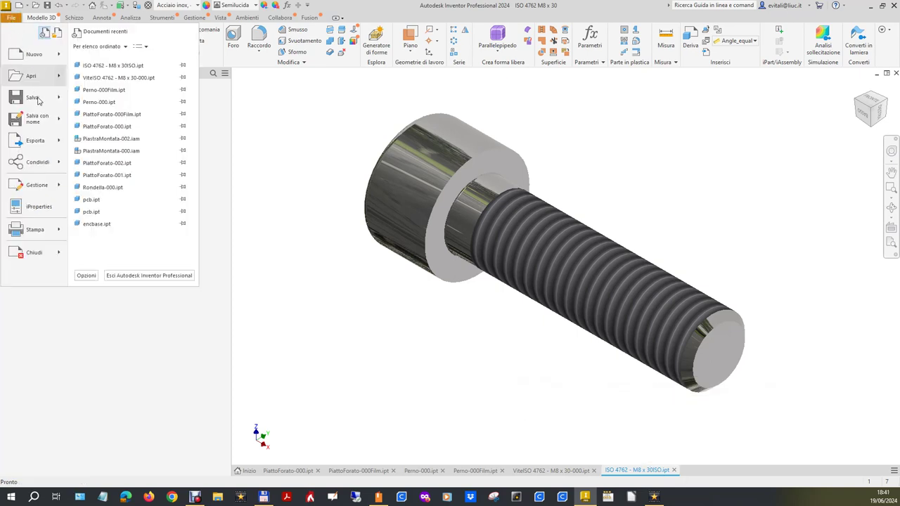
click(38, 174)
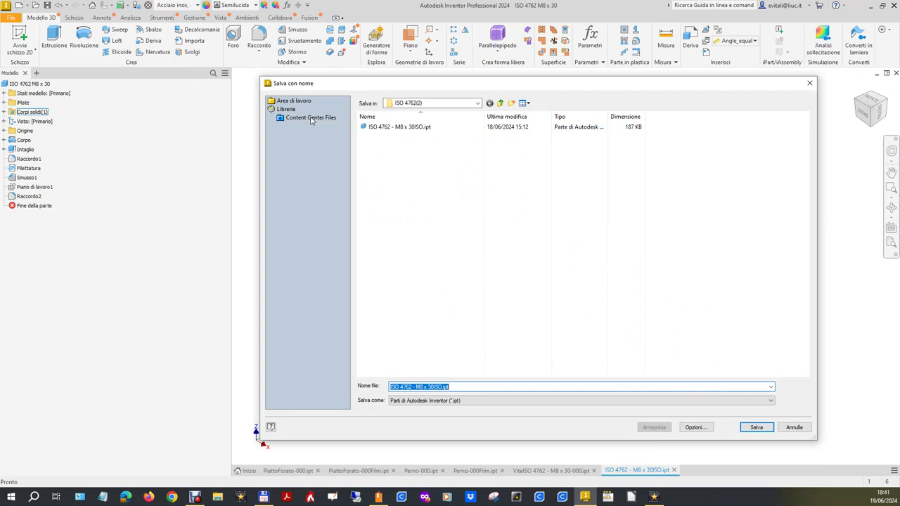
click(291, 101)
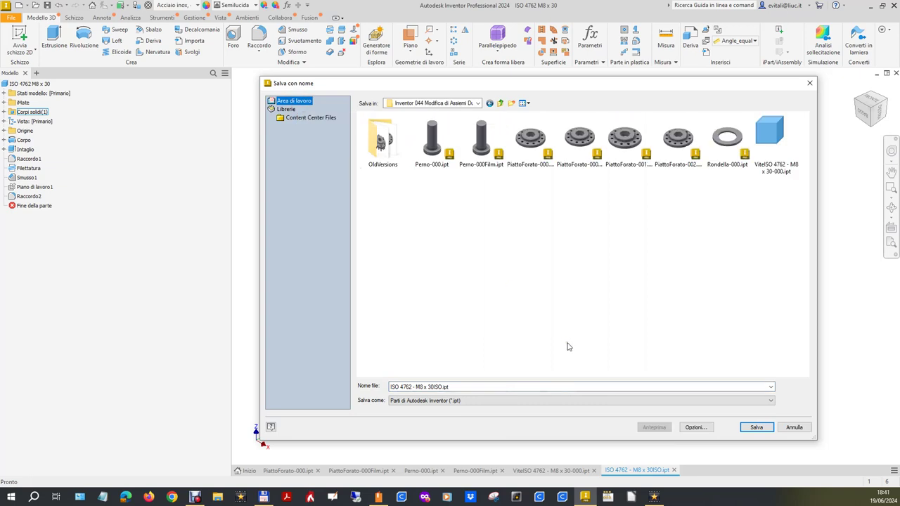
click(768, 157)
click(420, 387)
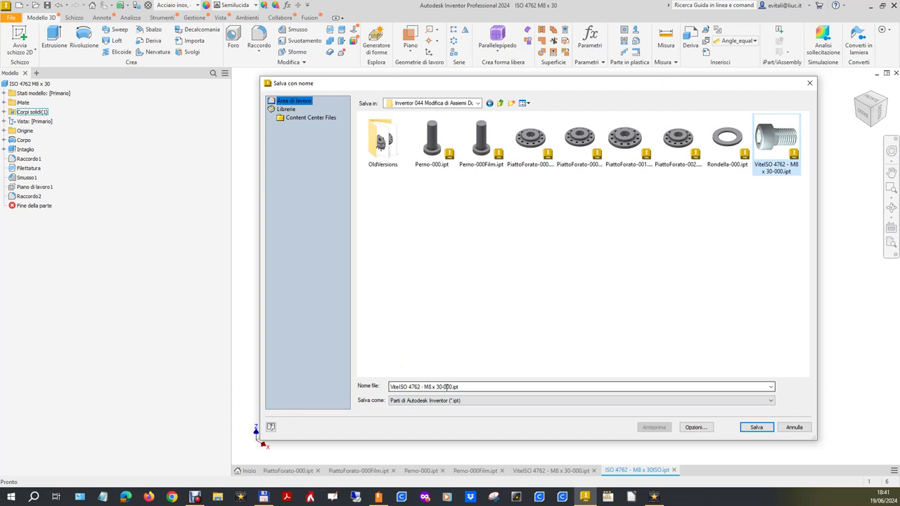
double_click(451, 387)
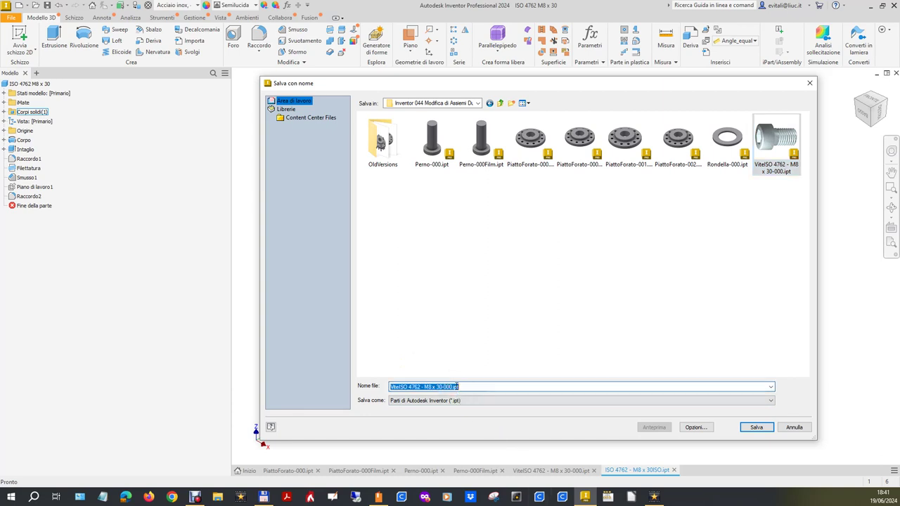
click(452, 386)
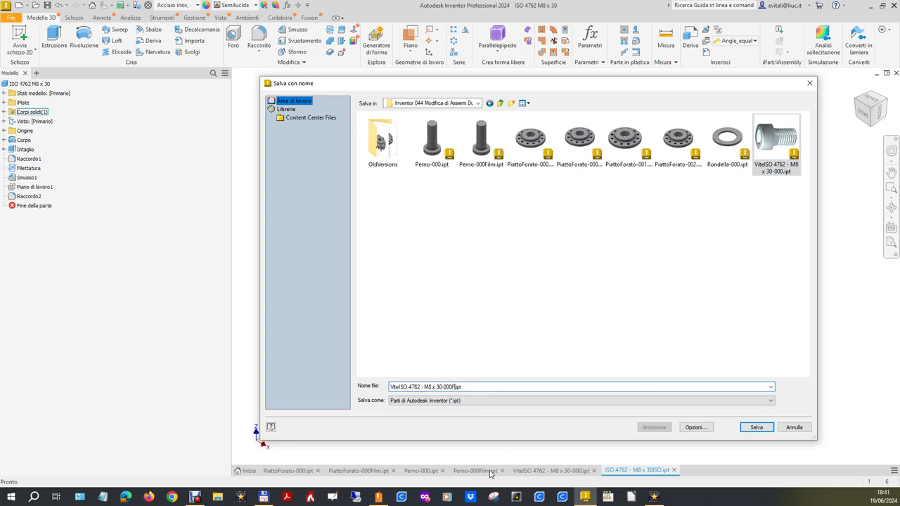
text(Film)
click(756, 428)
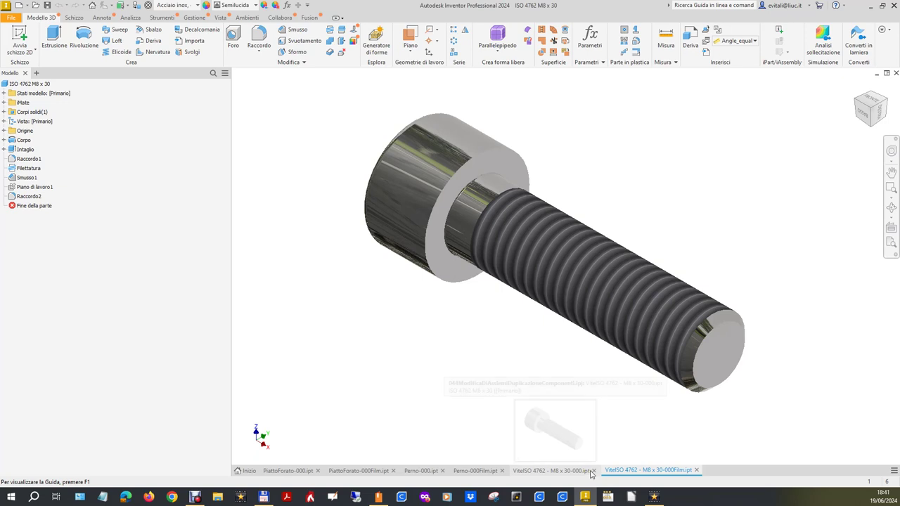
mouse_move(593, 470)
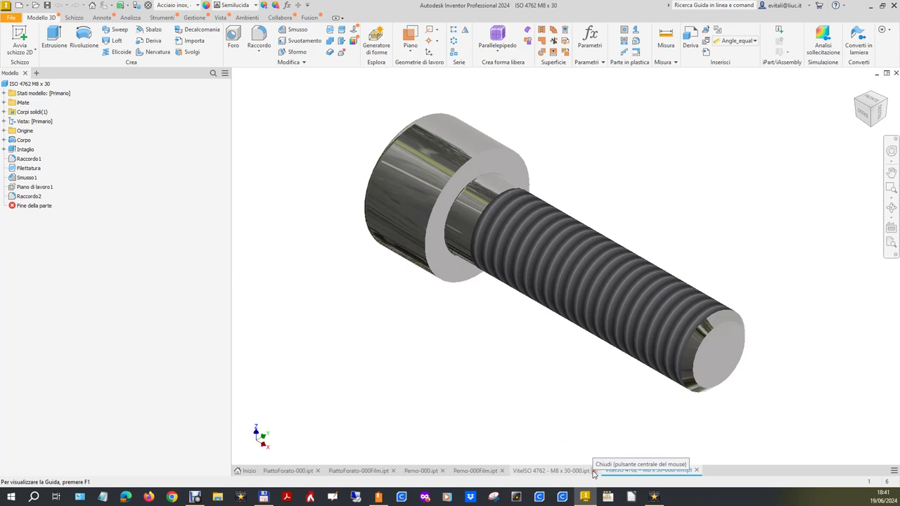
- Close ViteISO 4762 - M8 x 30-000, Perno-000 and PiattoForato-000, discarding changes
click(592, 470)
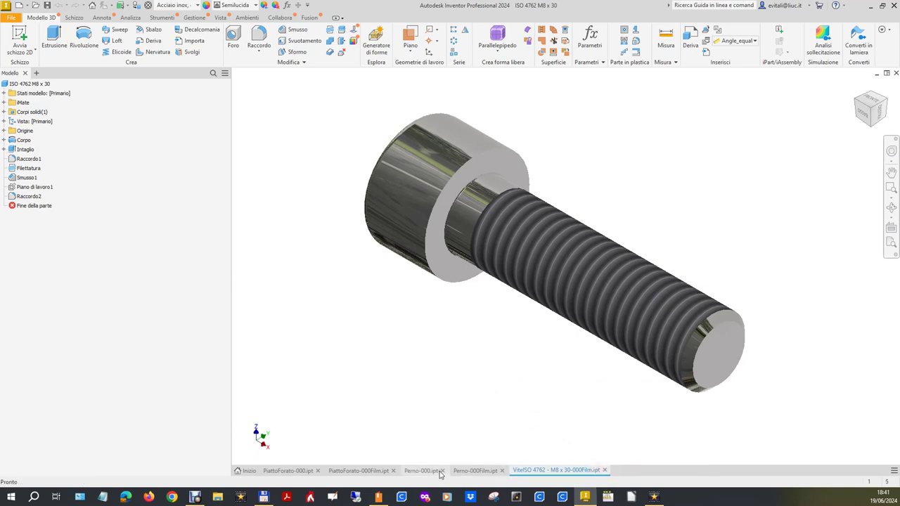
click(442, 471)
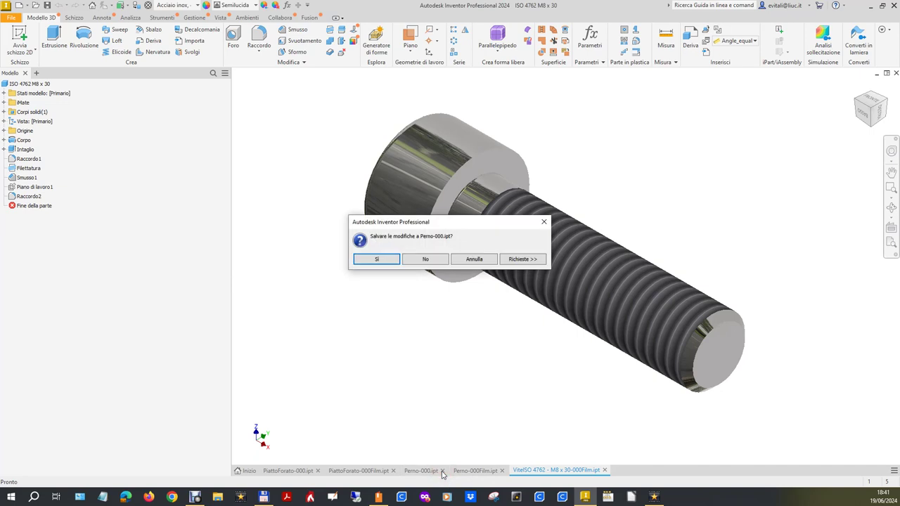
click(425, 259)
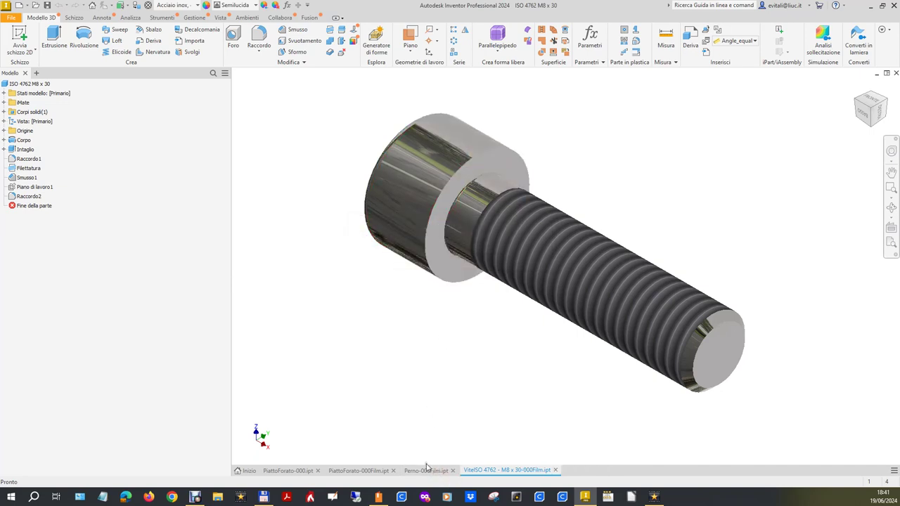
click(318, 471)
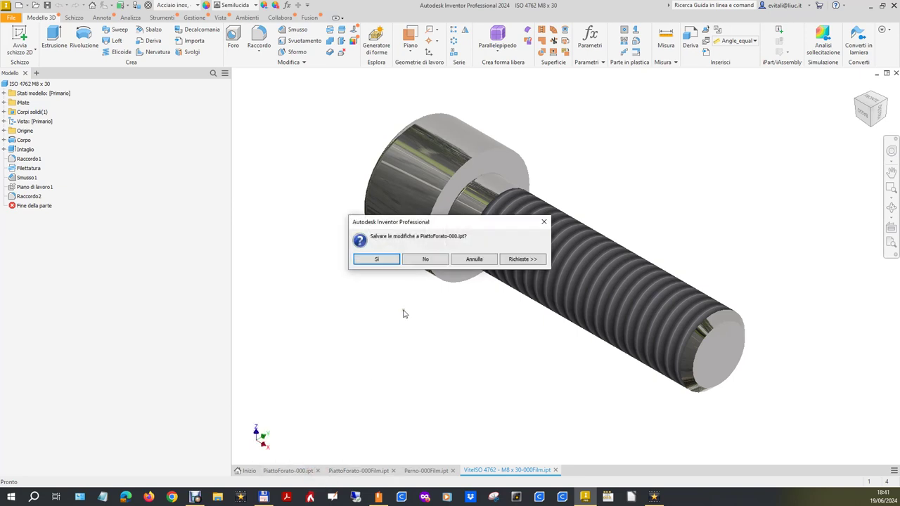
click(425, 258)
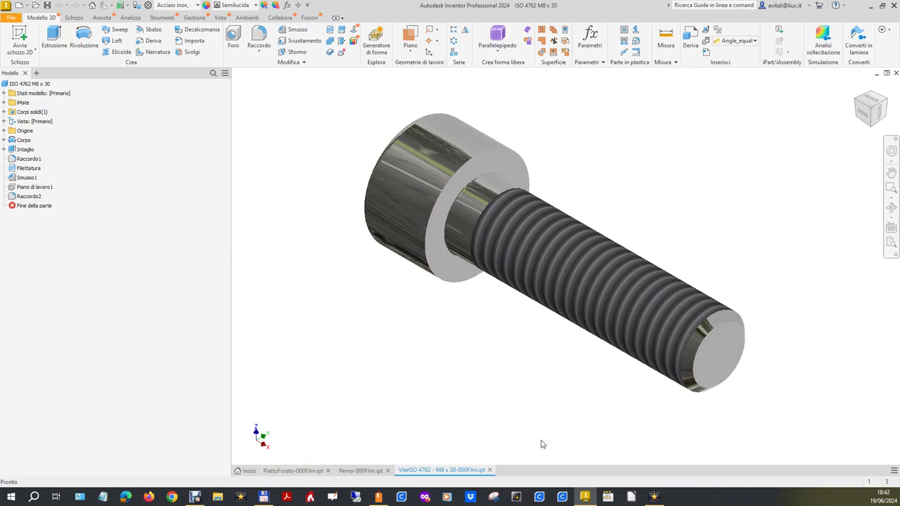
click(11, 19)
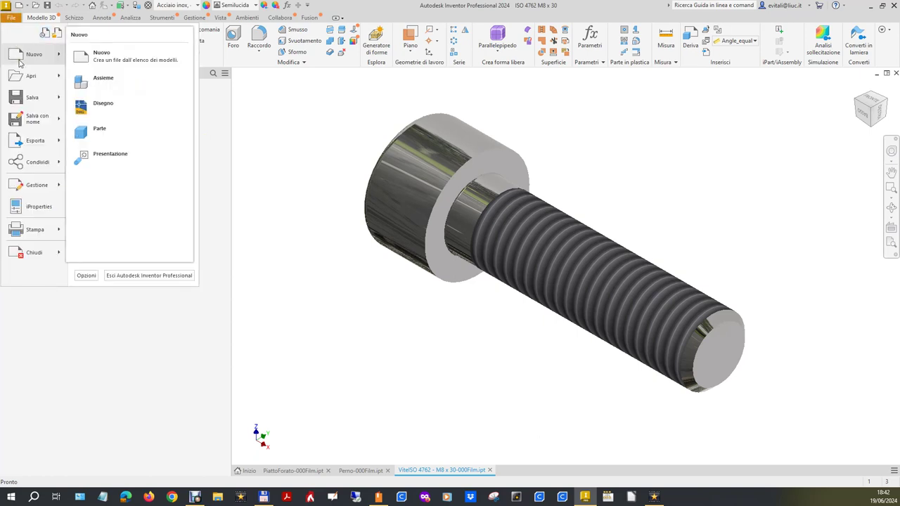
- Create a new assembly from the Assy ISO (mm).iam template
click(247, 470)
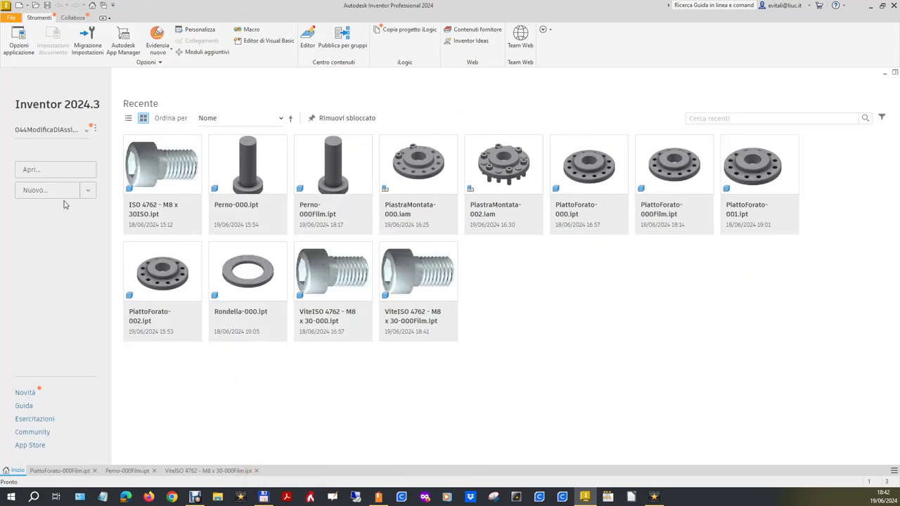
click(43, 189)
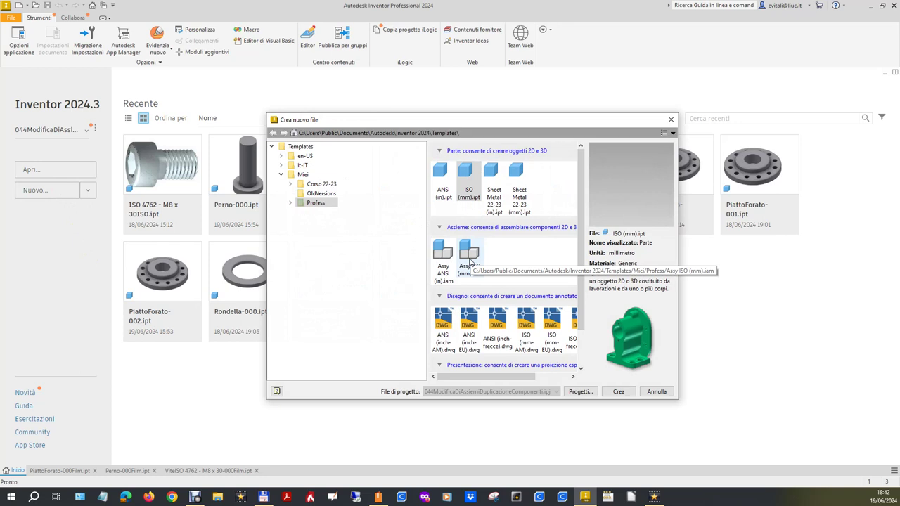
double_click(469, 262)
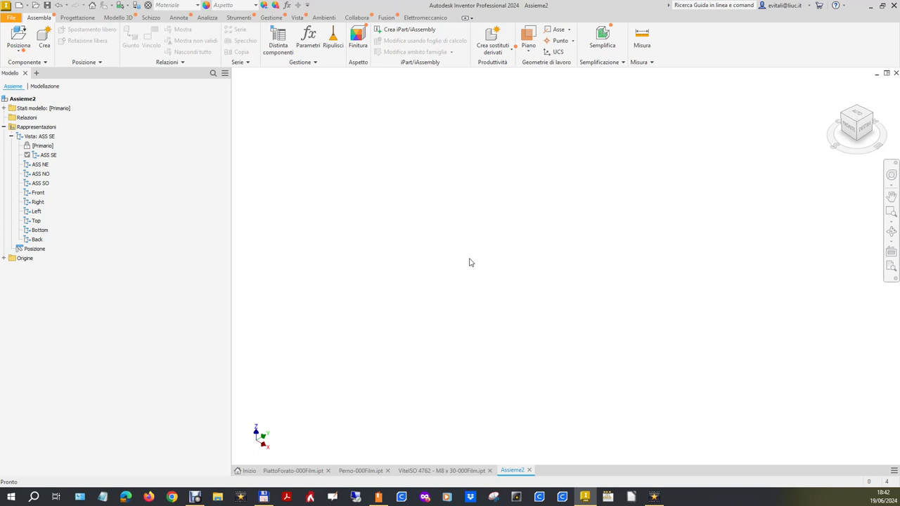
- Place PiattoForato-000Film in the assembly, fixed at the origin
click(17, 47)
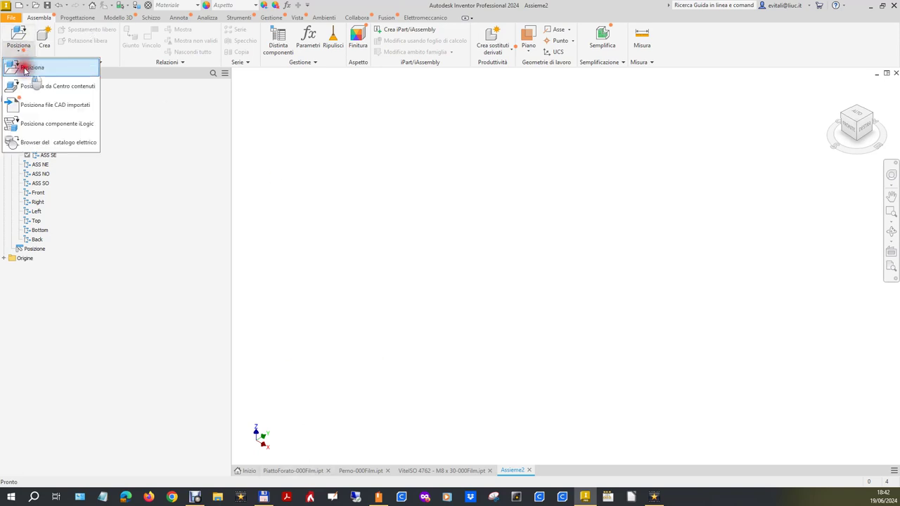
click(25, 68)
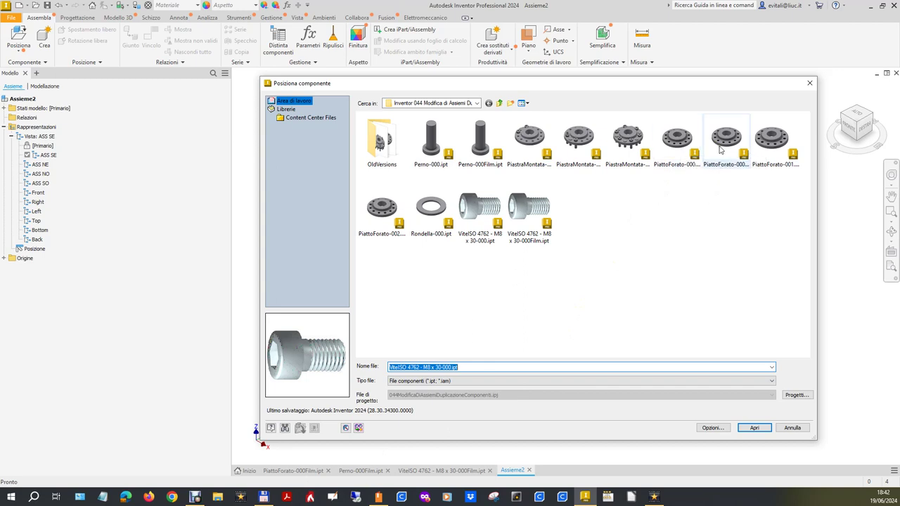
double_click(720, 149)
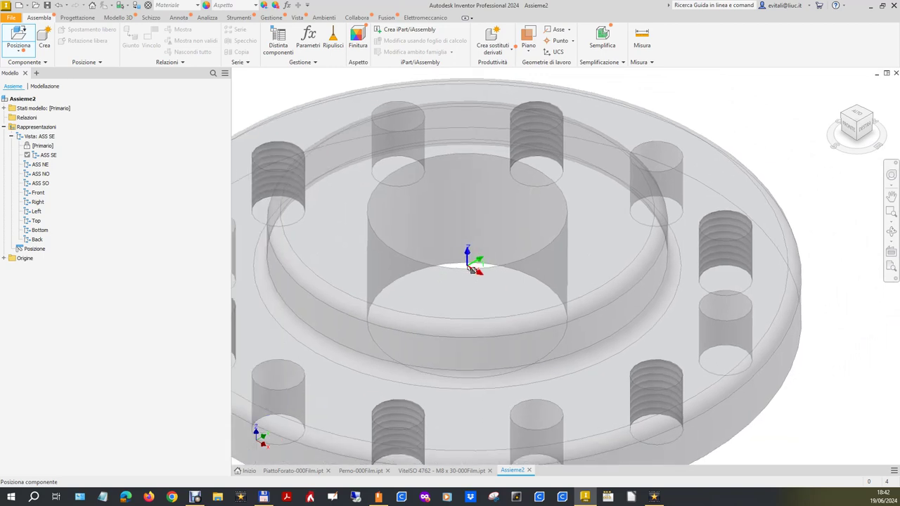
right_click(466, 266)
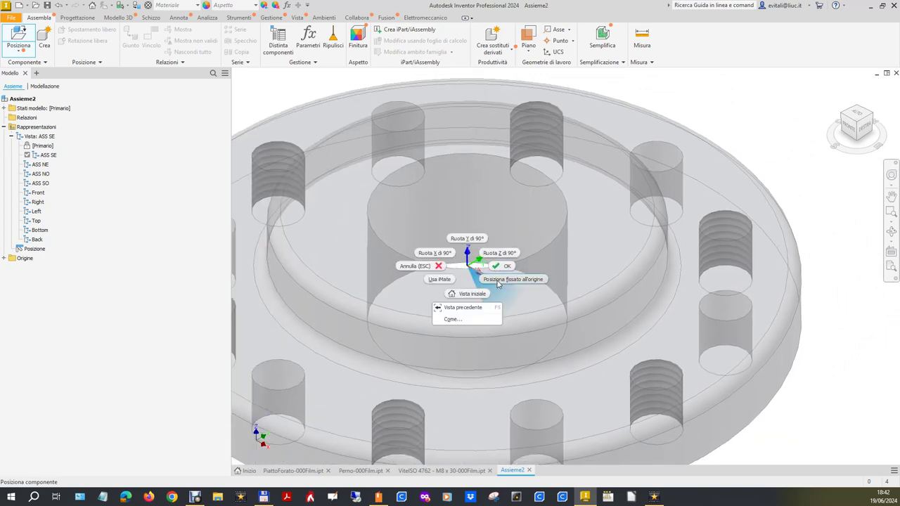
click(497, 283)
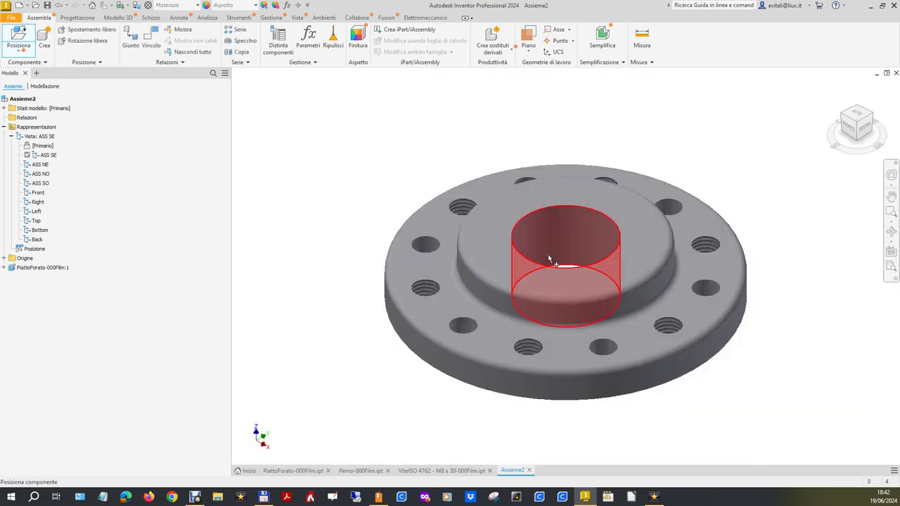
right_click(502, 164)
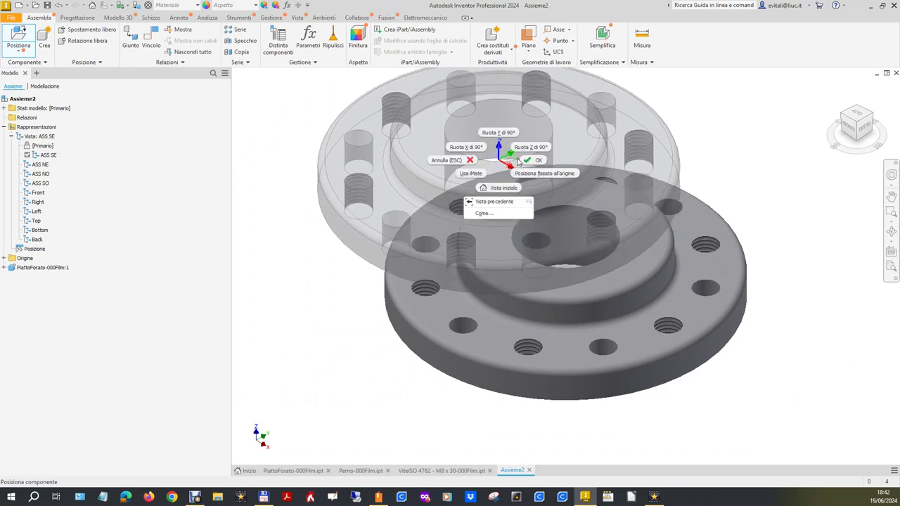
click(527, 162)
click(363, 389)
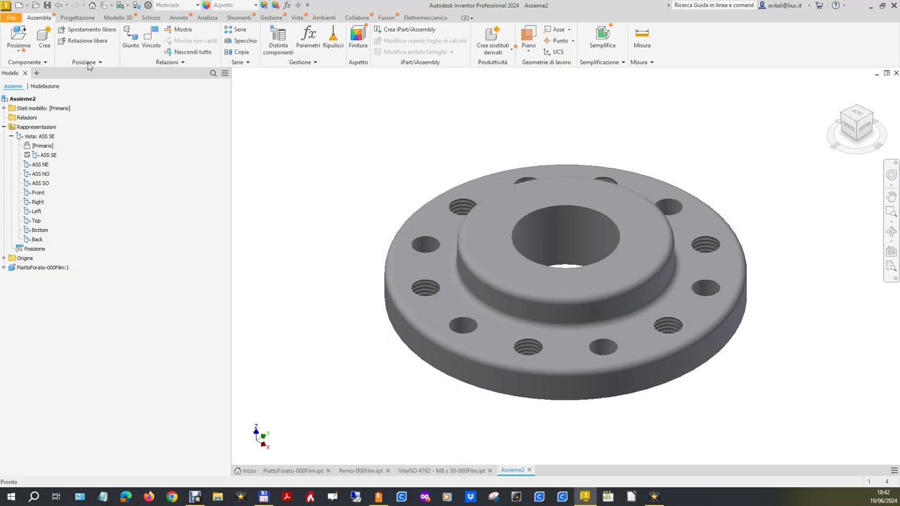
click(20, 53)
click(32, 68)
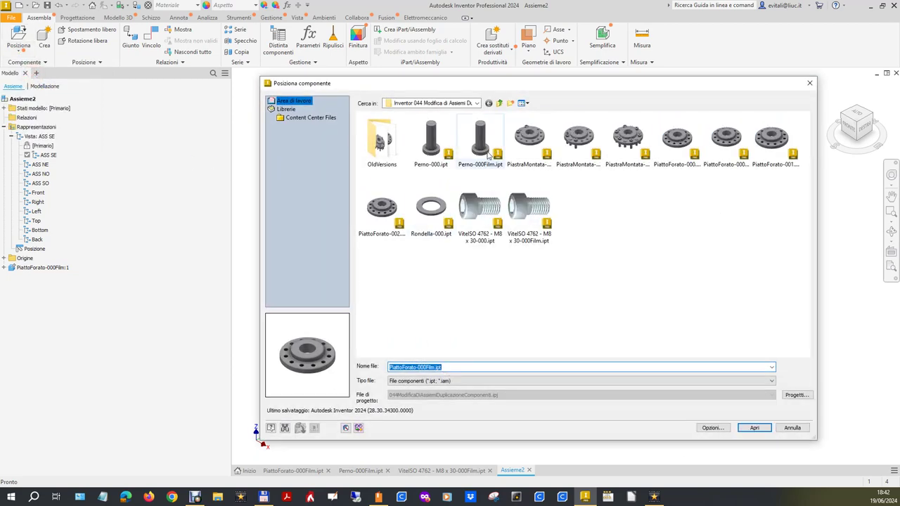
- Place one copy of Perno-000Film.ipt upright beside the flange, adjusting its rotation before dropping it
double_click(485, 153)
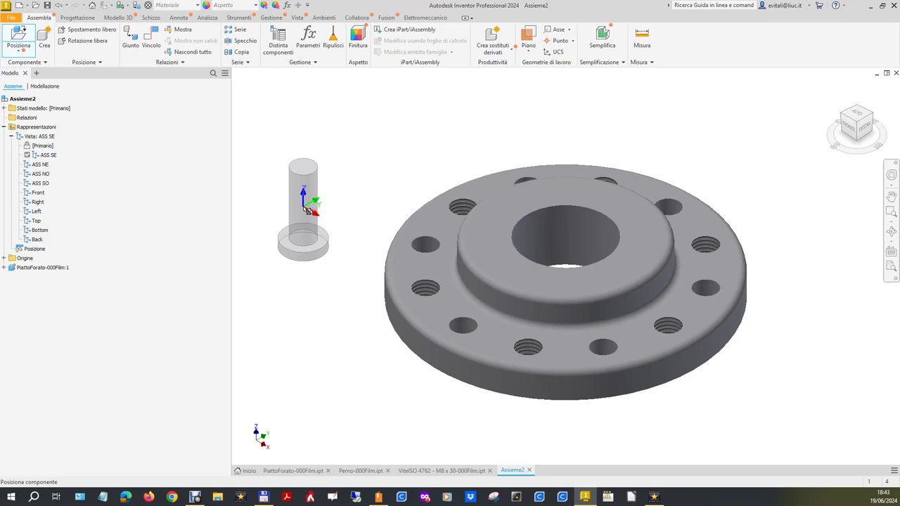
right_click(306, 209)
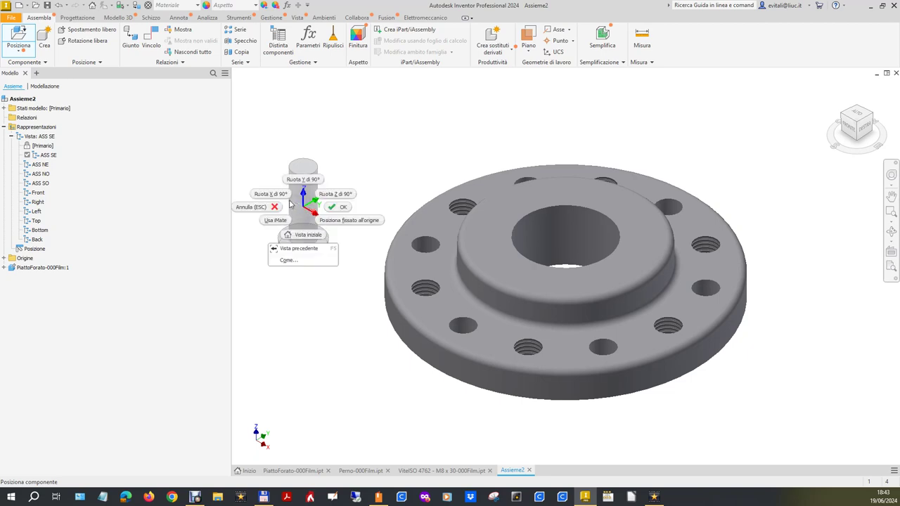
click(279, 198)
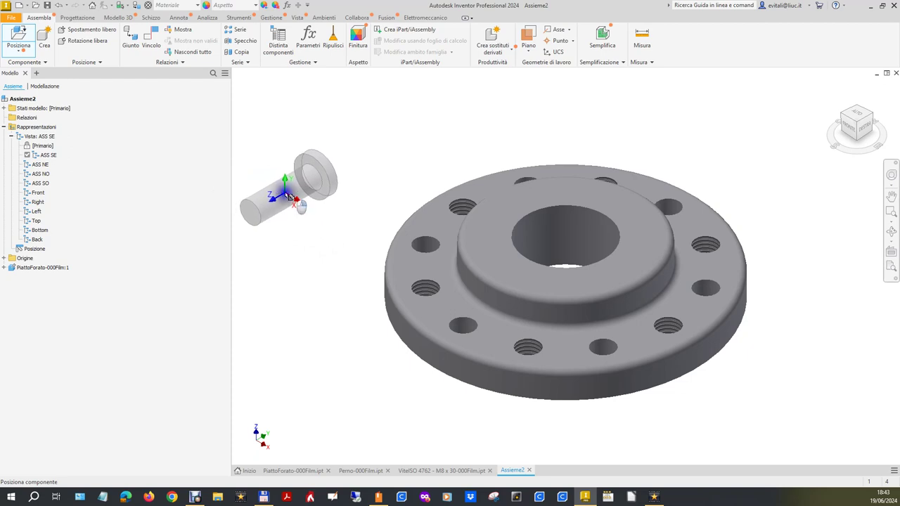
right_click(280, 195)
click(251, 180)
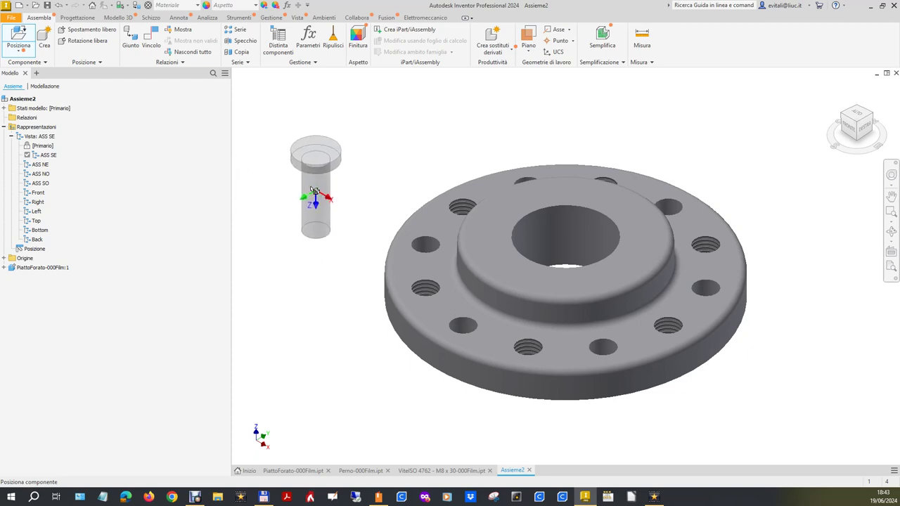
click(307, 174)
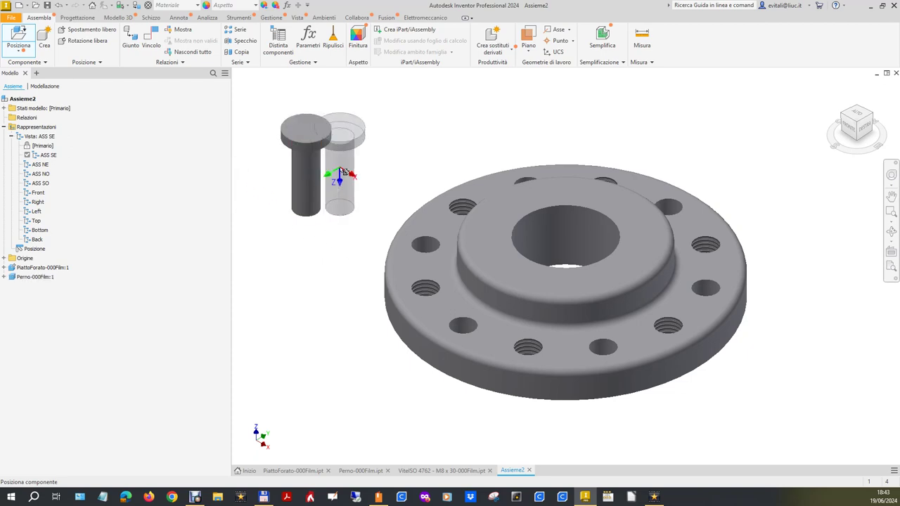
right_click(385, 154)
click(407, 149)
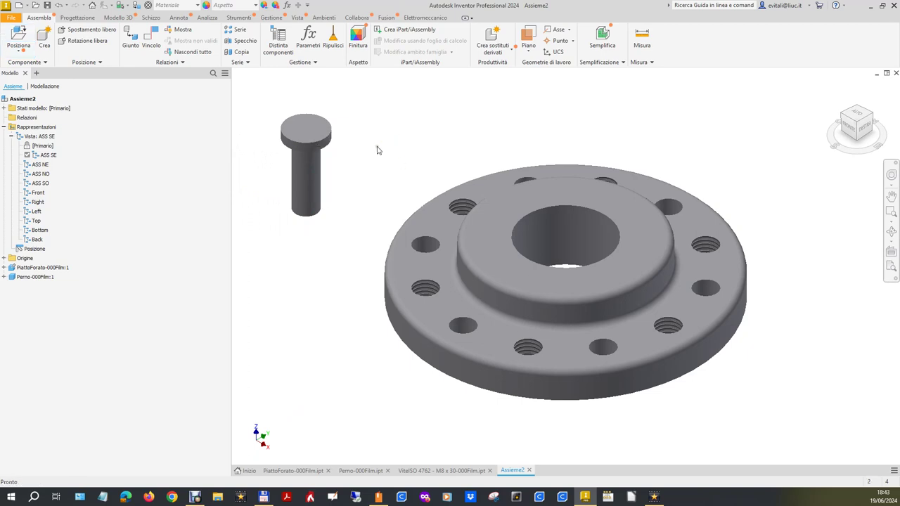
- Constrain the pin's axis to a flange hole axis and slide the pin up along it
click(151, 36)
click(305, 181)
click(424, 252)
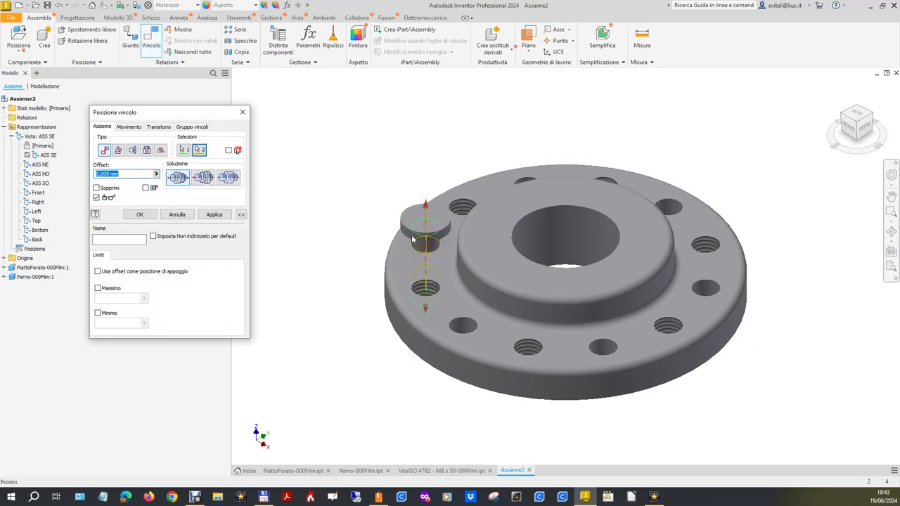
click(139, 215)
mouse_move(430, 225)
mouse_down()
mouse_move(445, 127)
mouse_move(438, 76)
mouse_up()
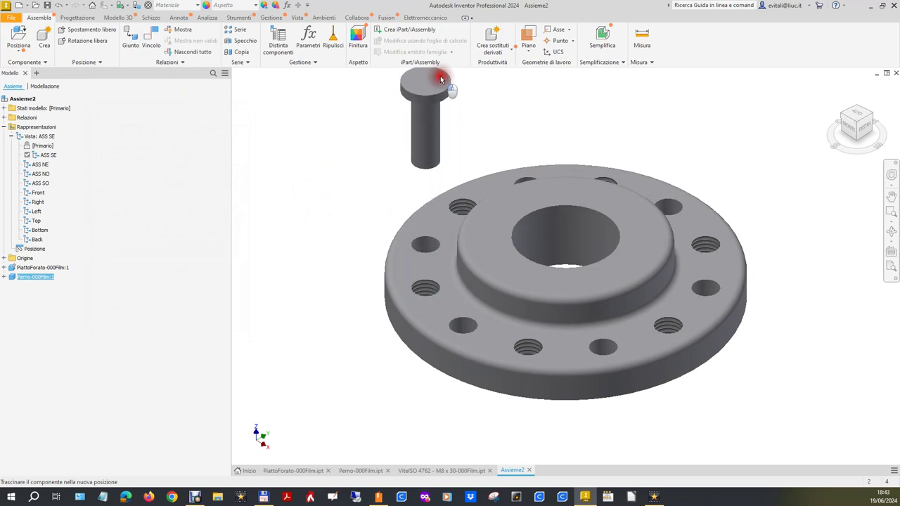
- Mate the pin head's face against the flange's top face, apply, and close the constraint dialog
click(859, 145)
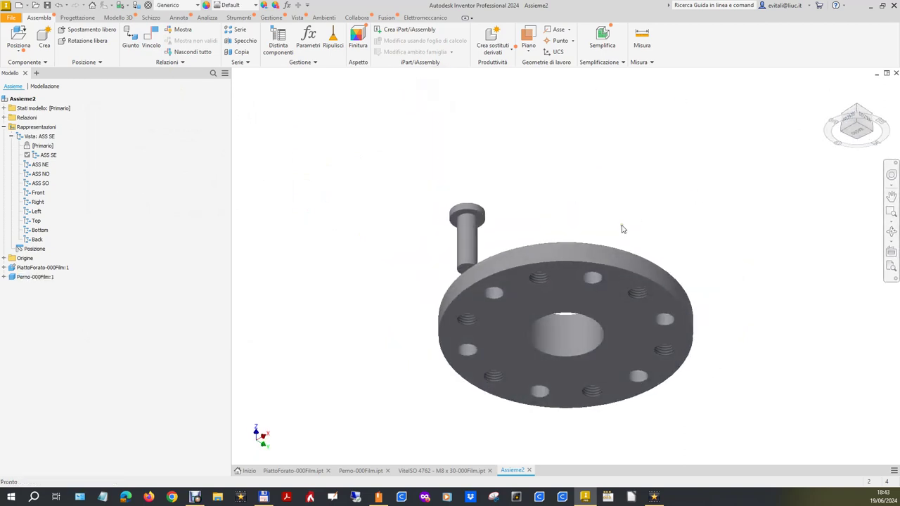
scroll(559, 214, down, 3)
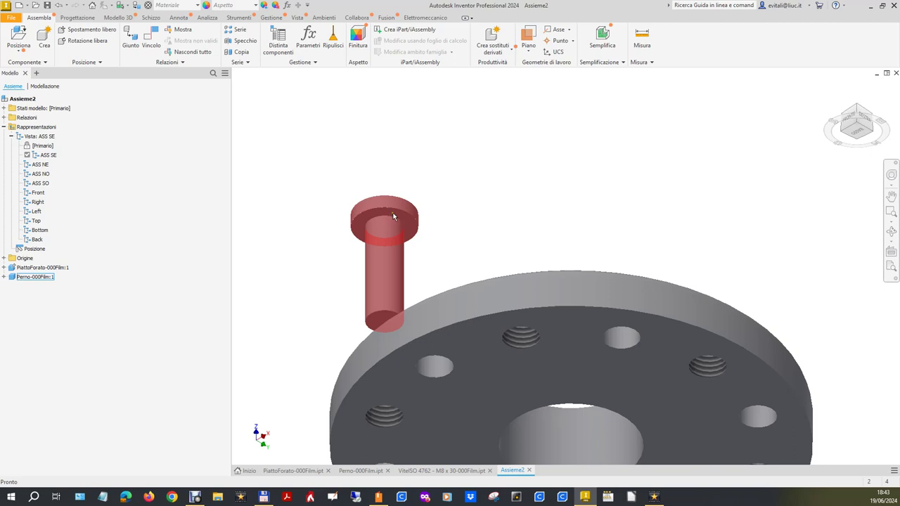
click(151, 37)
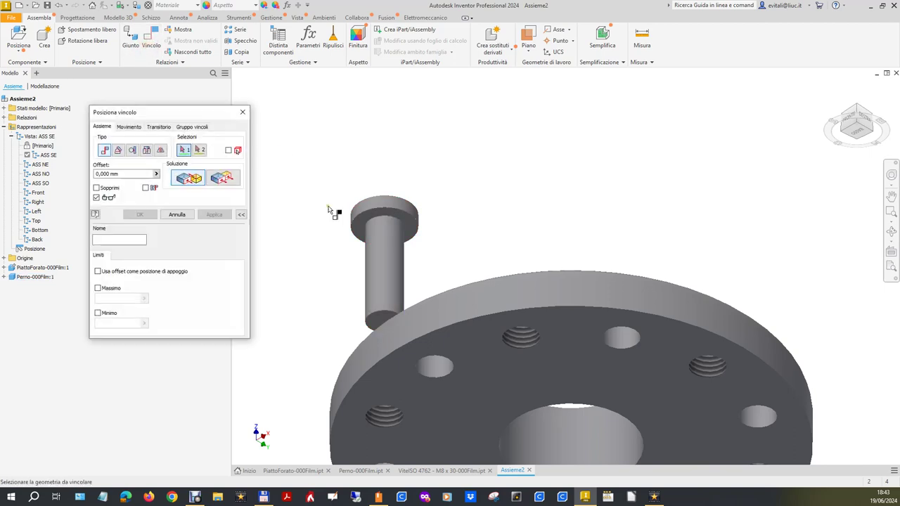
click(375, 222)
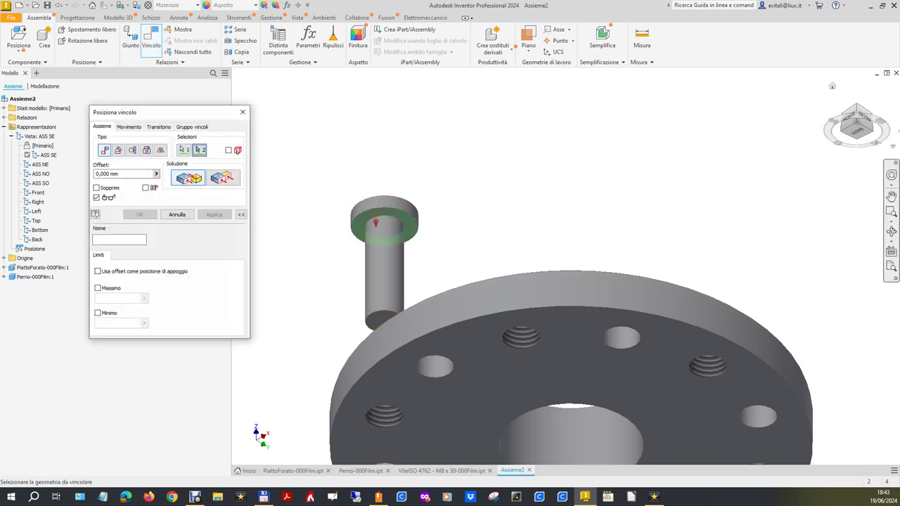
click(832, 86)
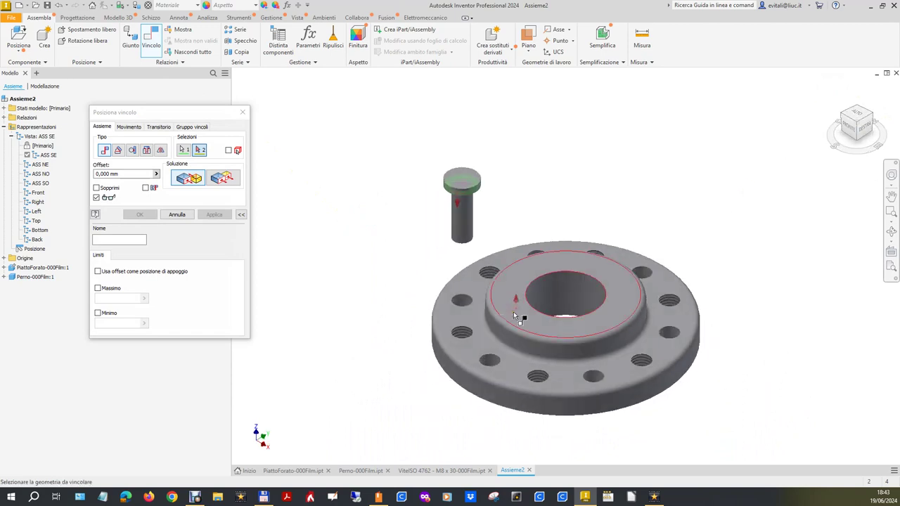
click(475, 311)
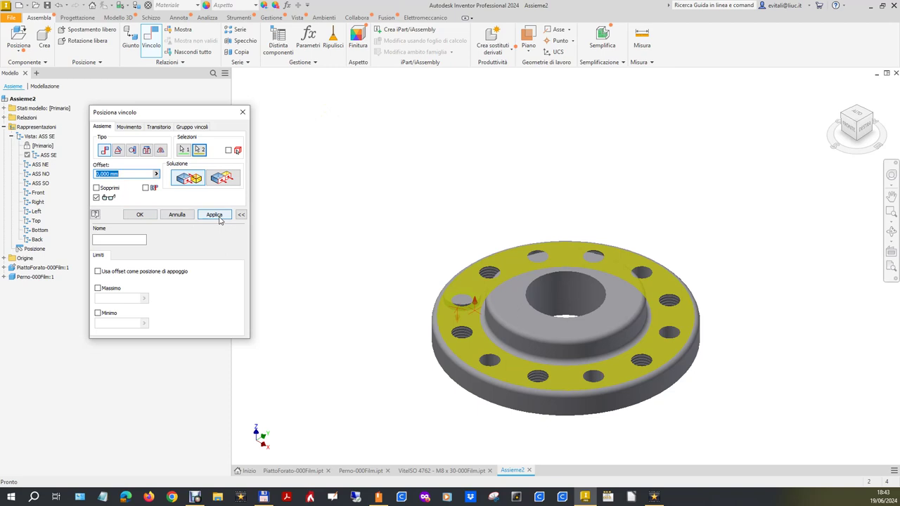
click(215, 215)
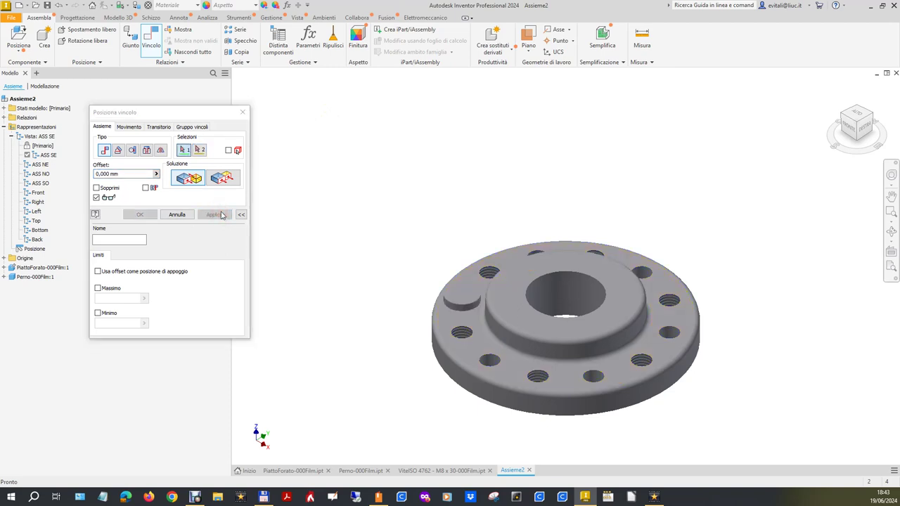
click(177, 217)
click(315, 221)
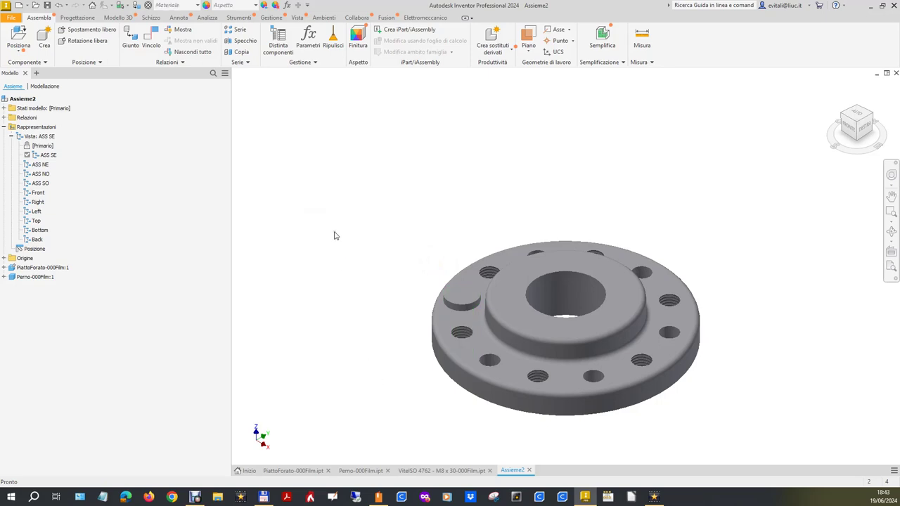
- Place one ISO 4762 M8 x 30 screw beside the flange, rotated 90° to stand upright
click(19, 51)
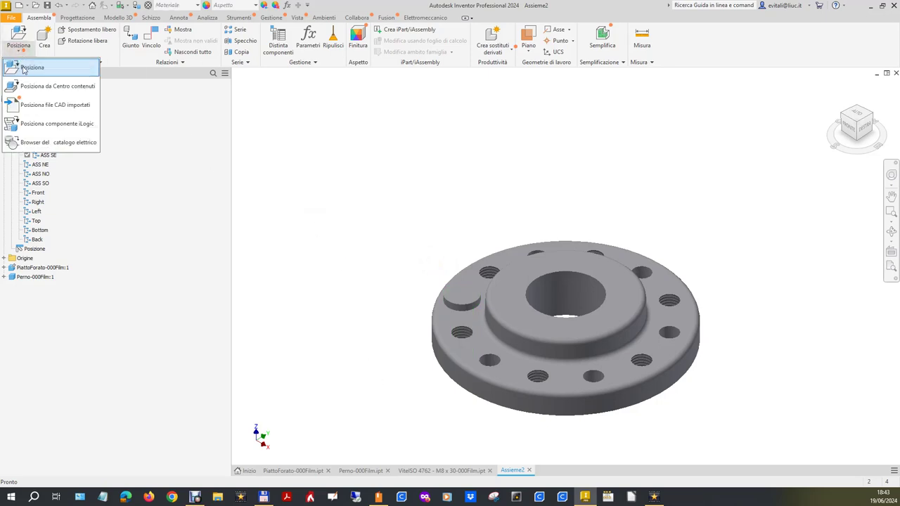
click(31, 68)
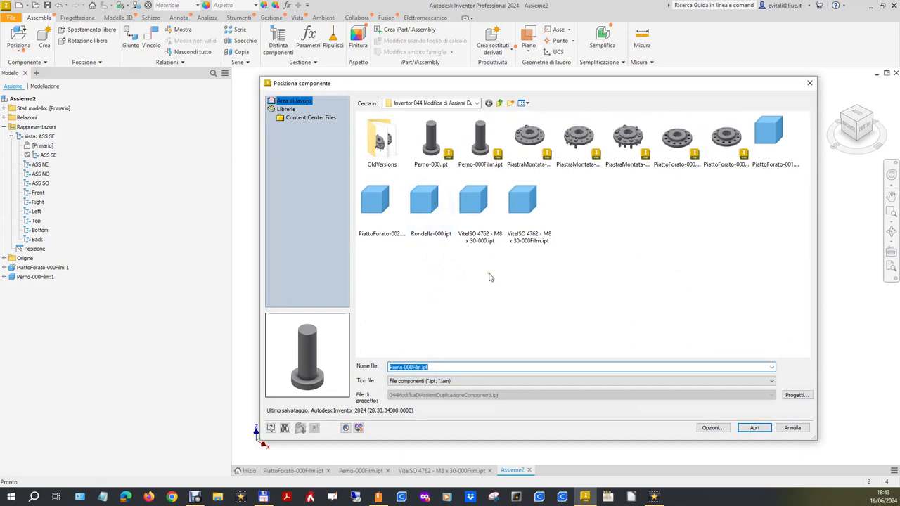
double_click(529, 211)
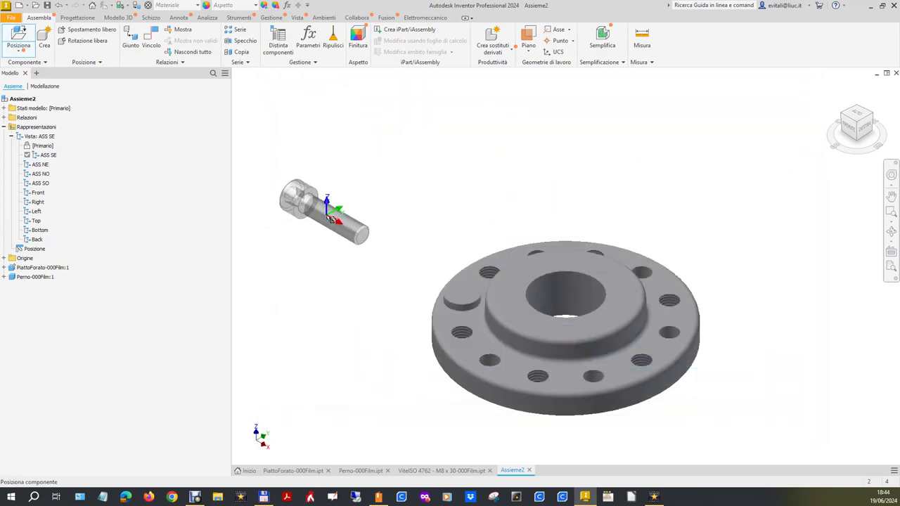
right_click(332, 219)
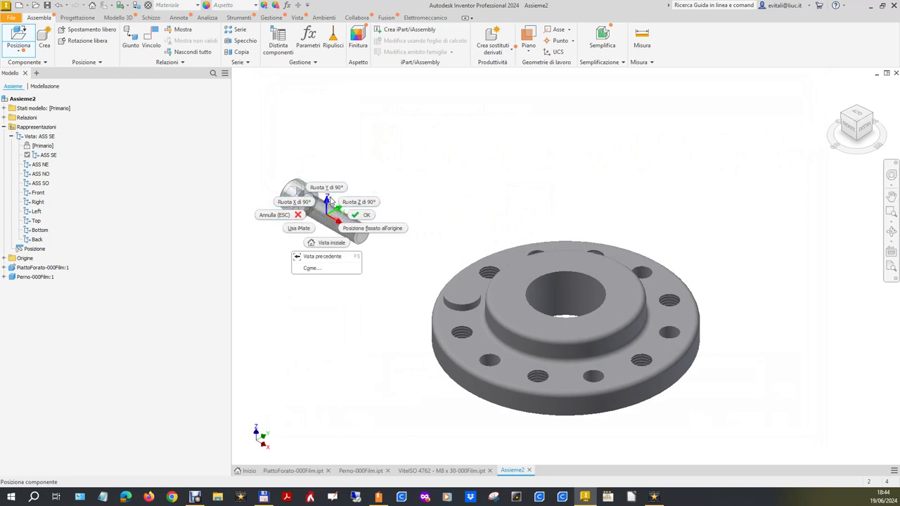
click(326, 188)
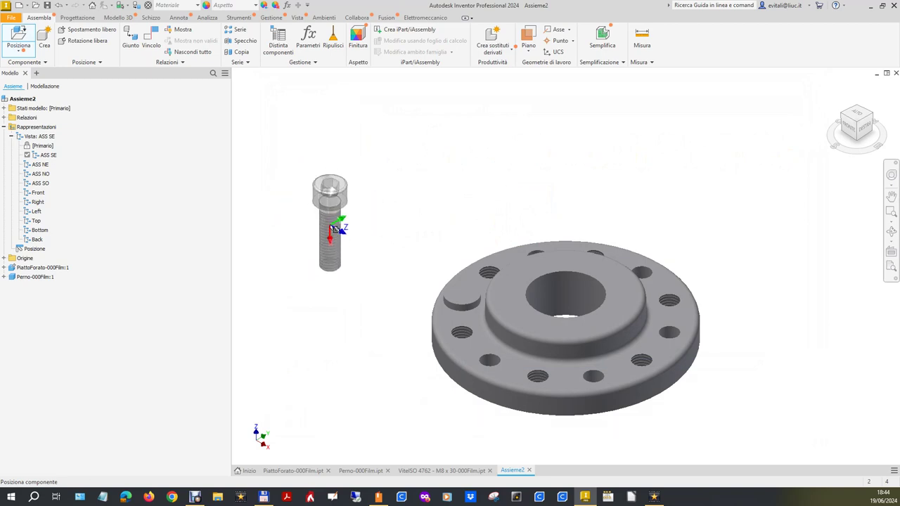
click(335, 229)
right_click(335, 228)
click(362, 227)
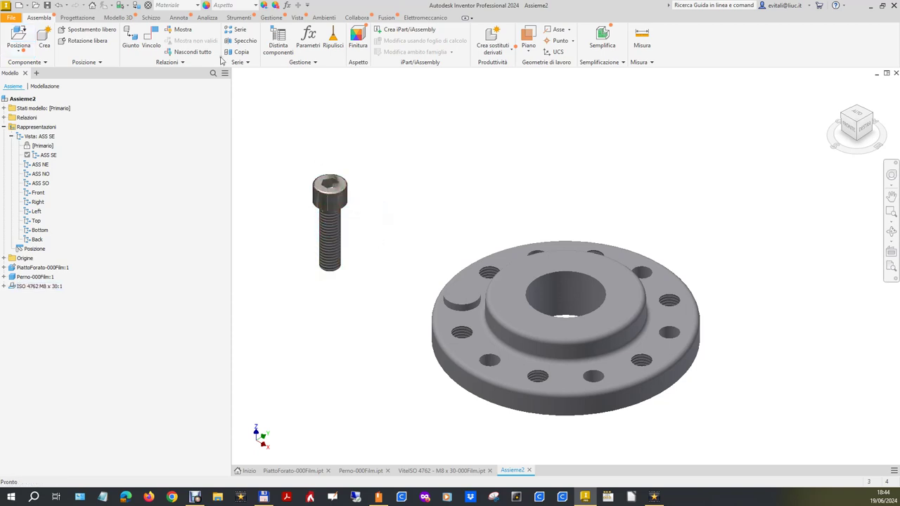
- Constrain the screw's axis to the flange's left hole axis and pull the screw up
click(151, 39)
click(331, 218)
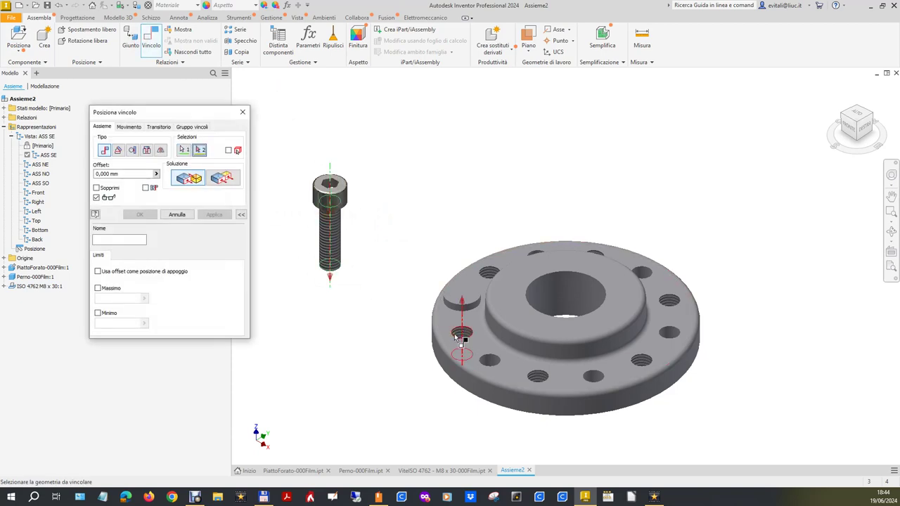
click(462, 340)
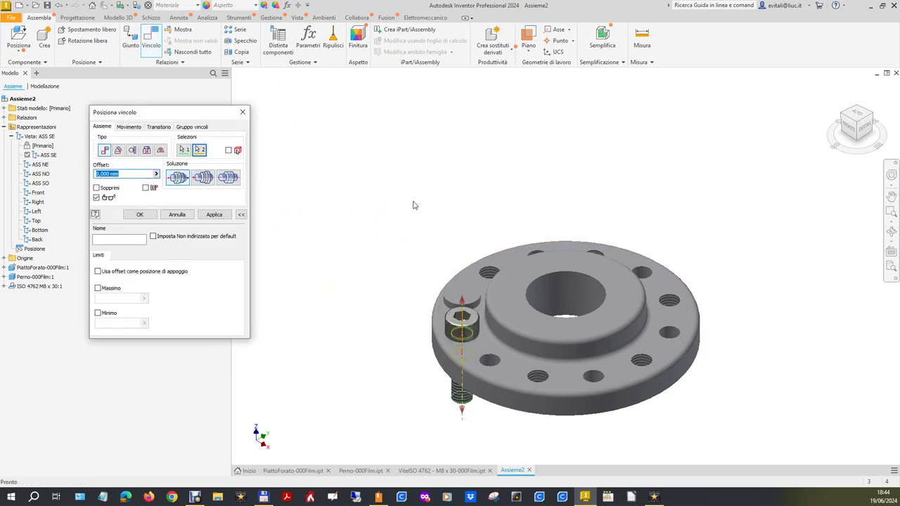
click(179, 215)
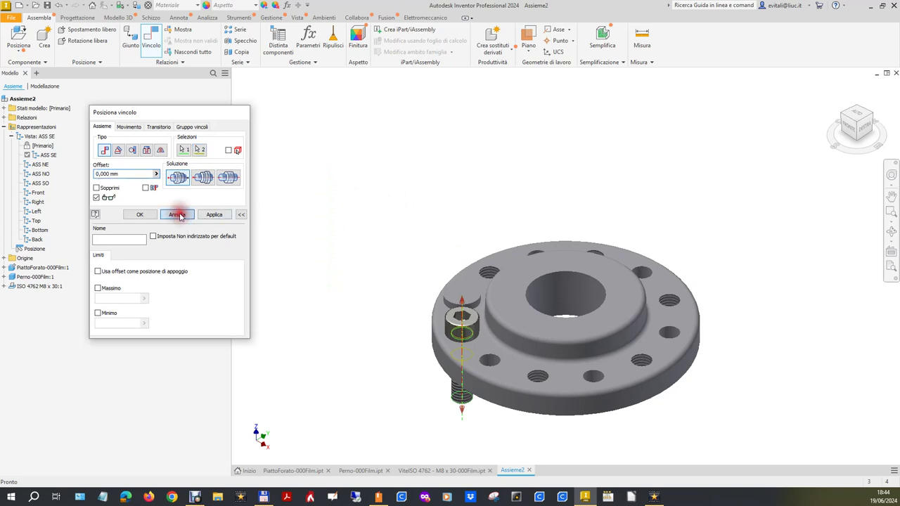
click(151, 38)
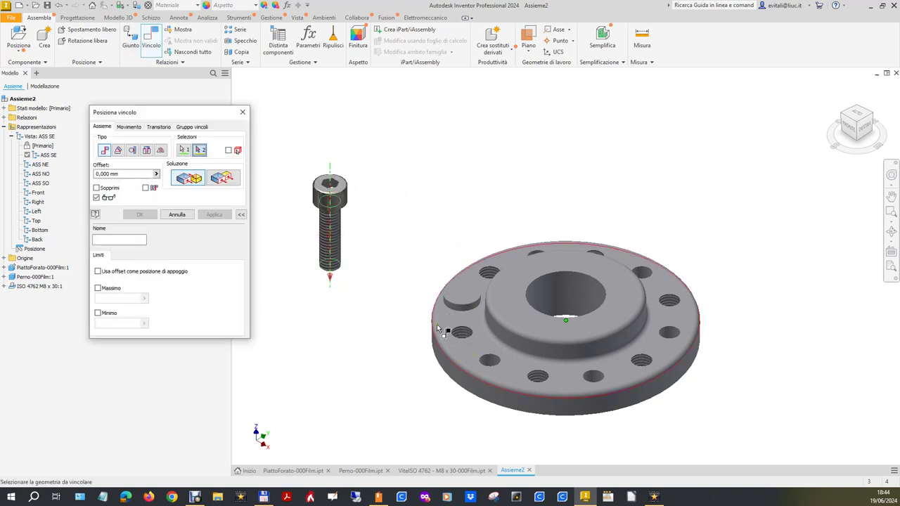
click(462, 335)
click(153, 218)
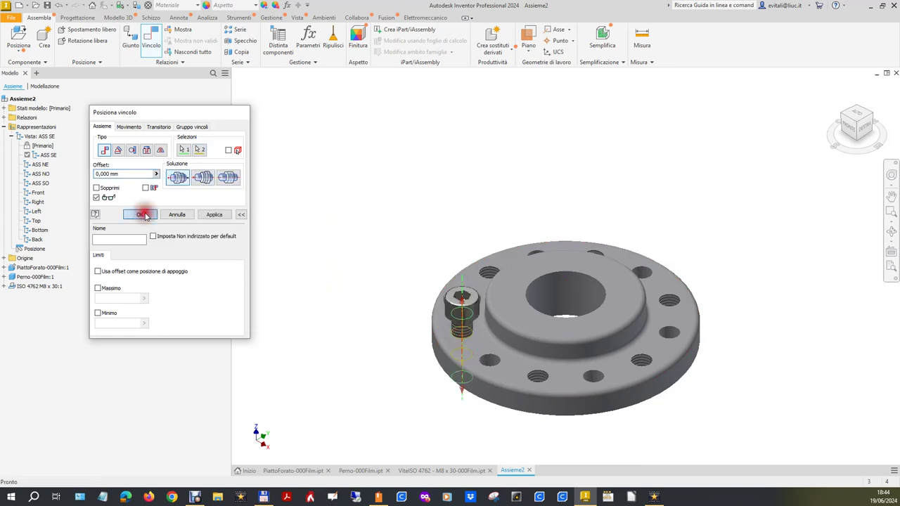
click(465, 313)
drag(464, 313, 460, 151)
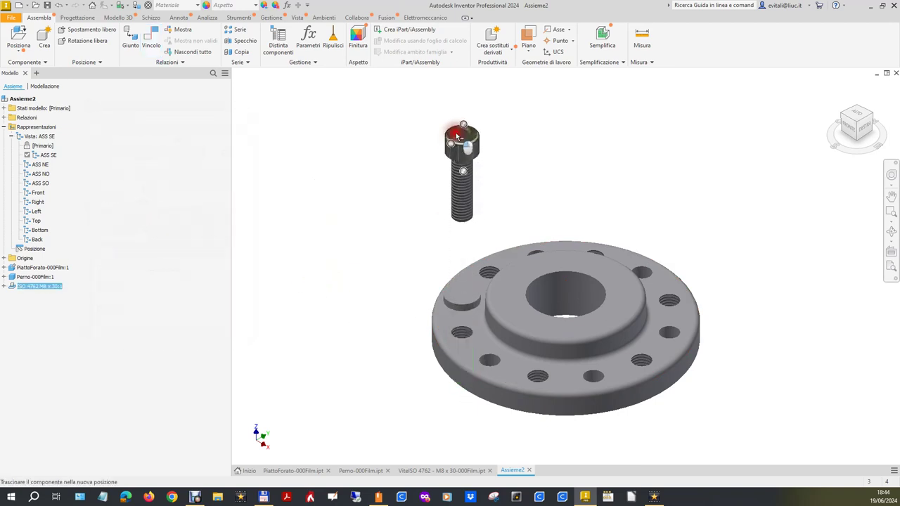
- Mate the underside of the screw head to the hole's top edge, then return to the home view
click(856, 143)
click(857, 143)
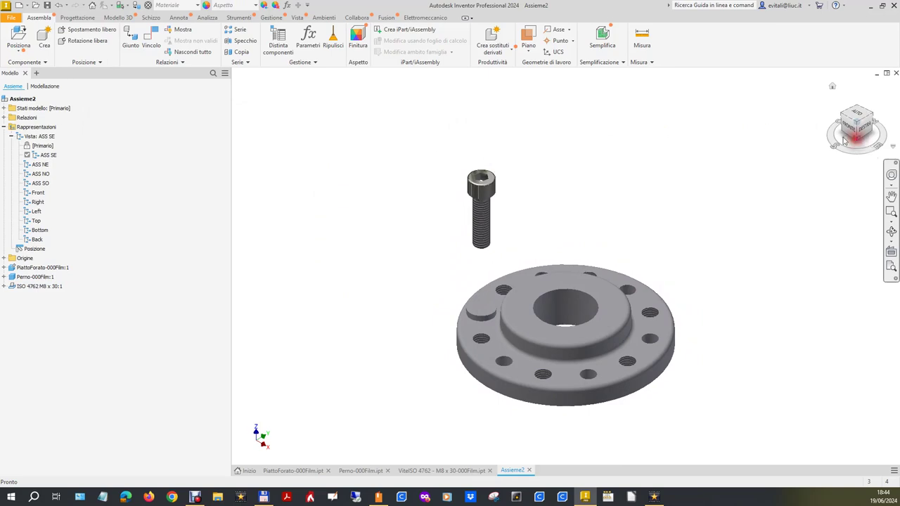
click(151, 38)
scroll(479, 167, down, 5)
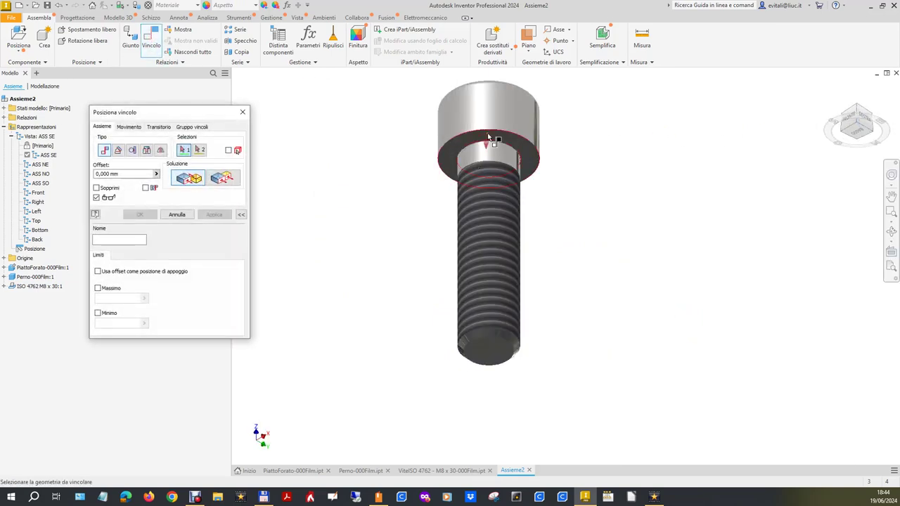
click(485, 144)
click(832, 86)
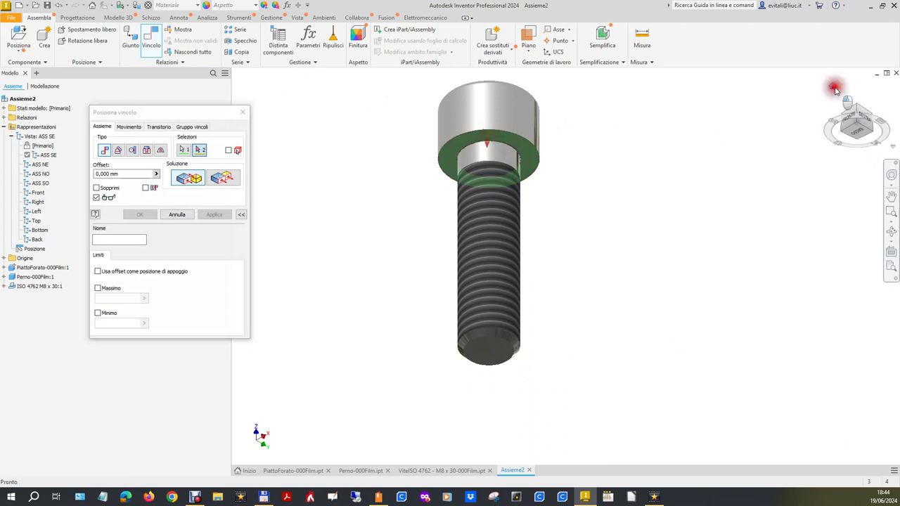
scroll(485, 351, down, 4)
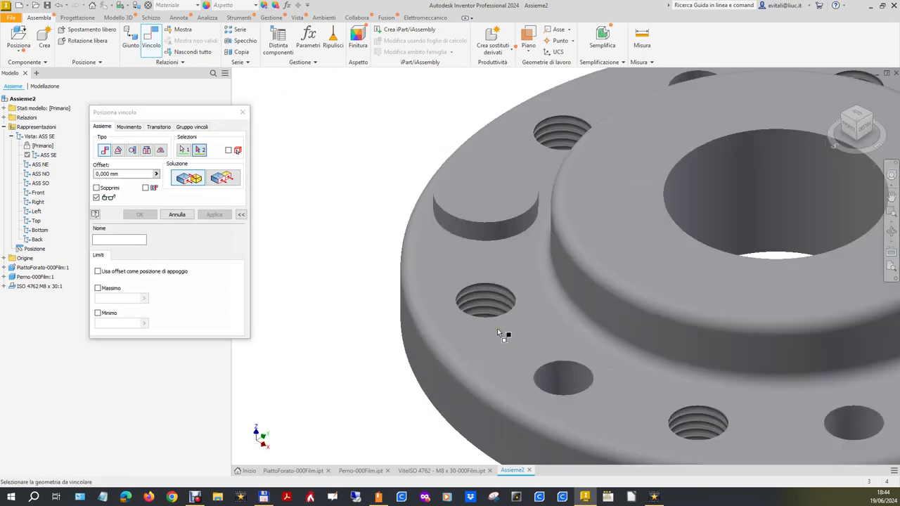
click(497, 317)
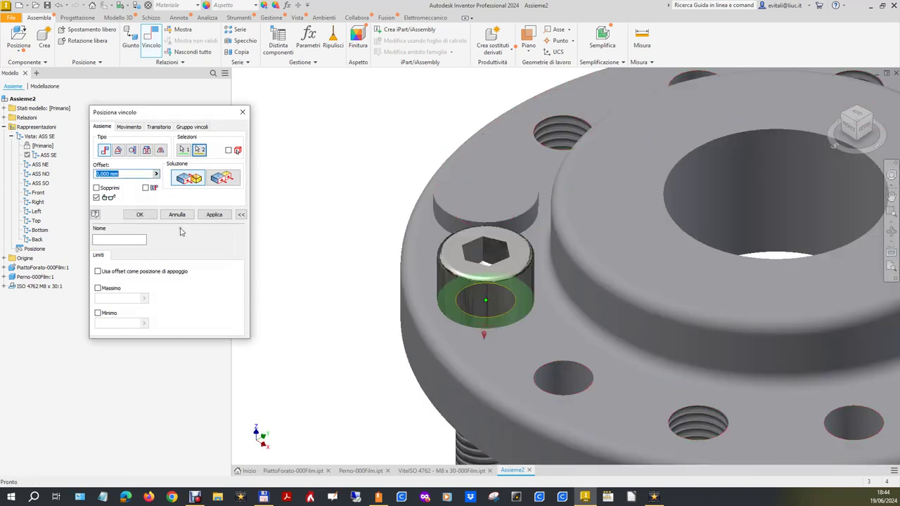
click(204, 215)
click(168, 214)
middle_click(309, 170)
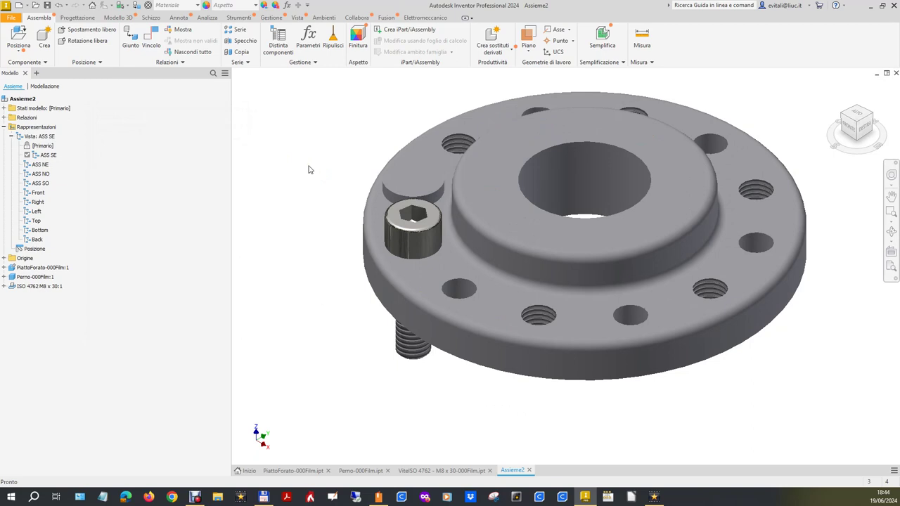
click(833, 86)
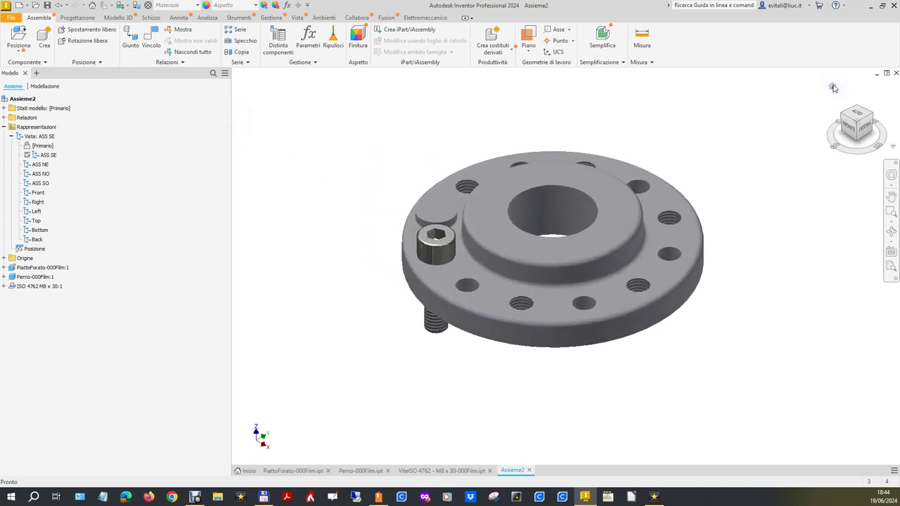
click(832, 89)
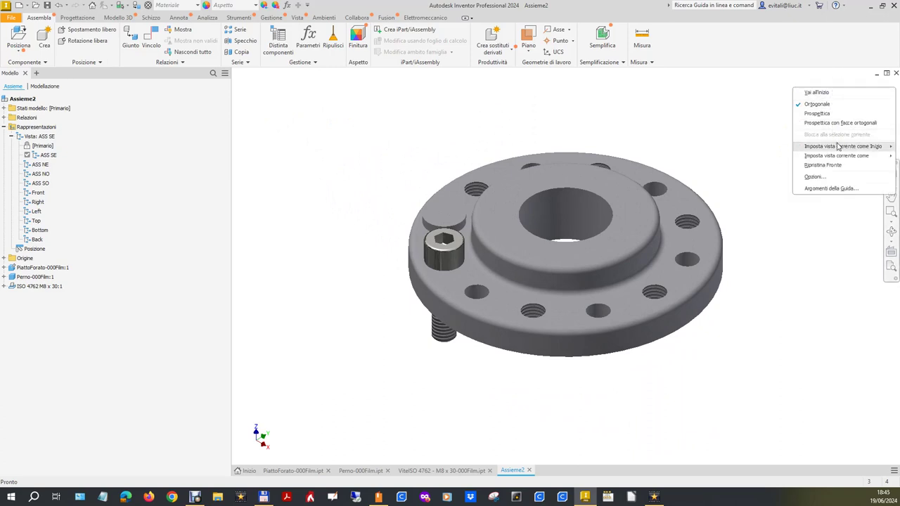
click(771, 156)
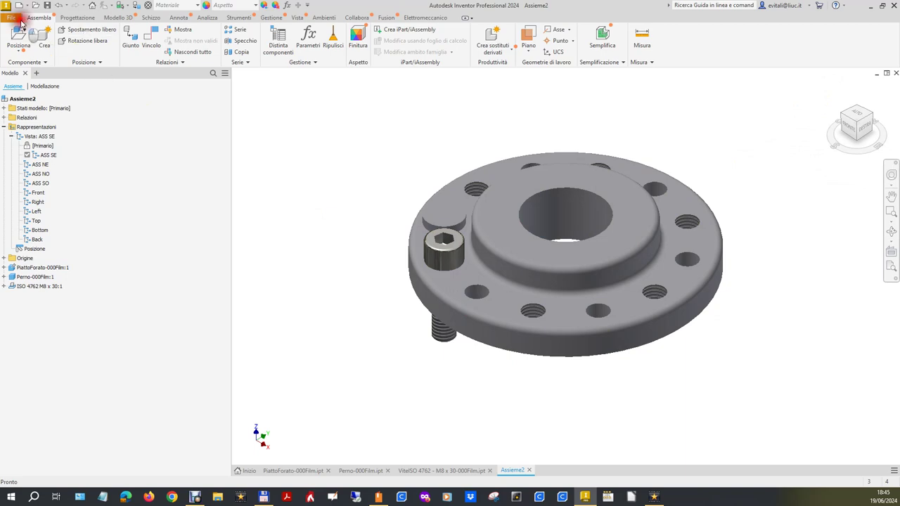
click(14, 17)
click(32, 118)
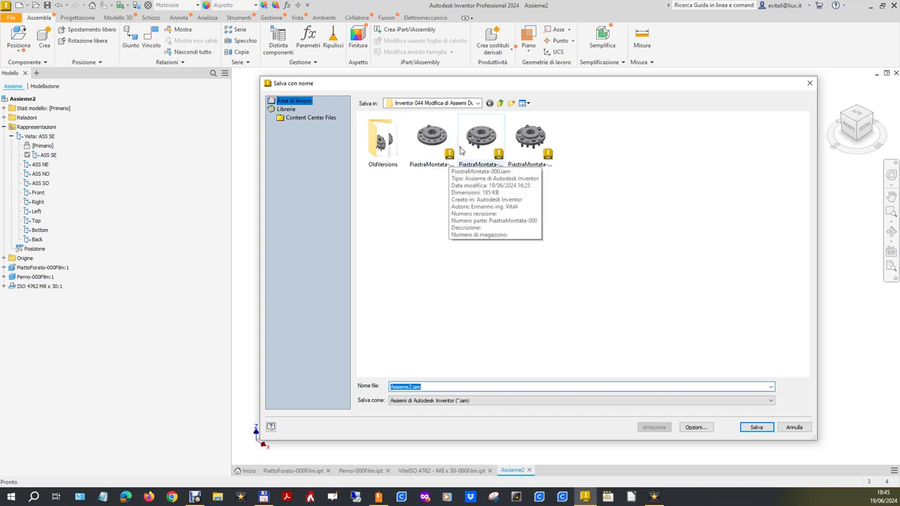
mouse_move(431, 141)
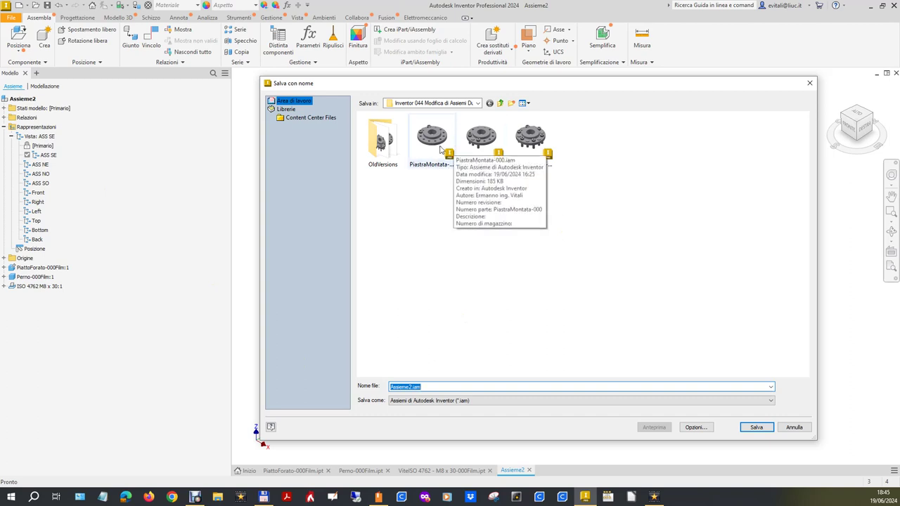
click(441, 149)
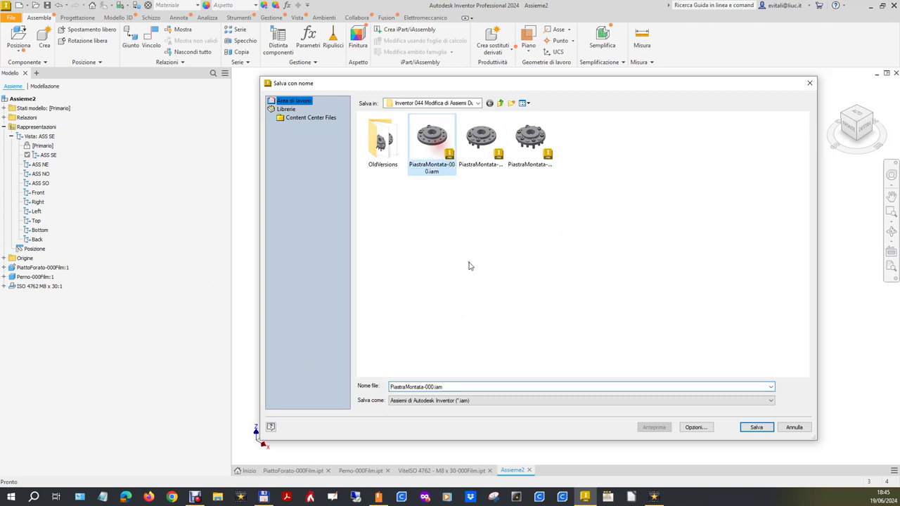
click(436, 387)
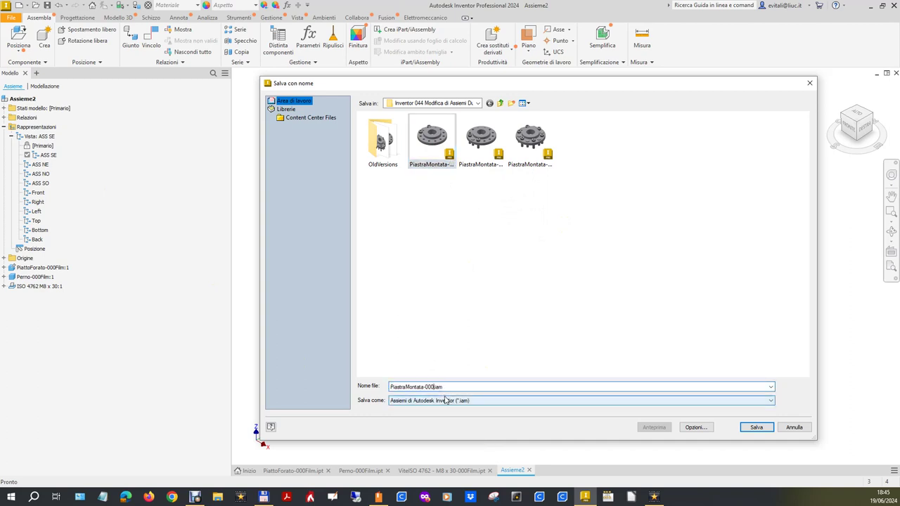
text(Film)
key(Return)
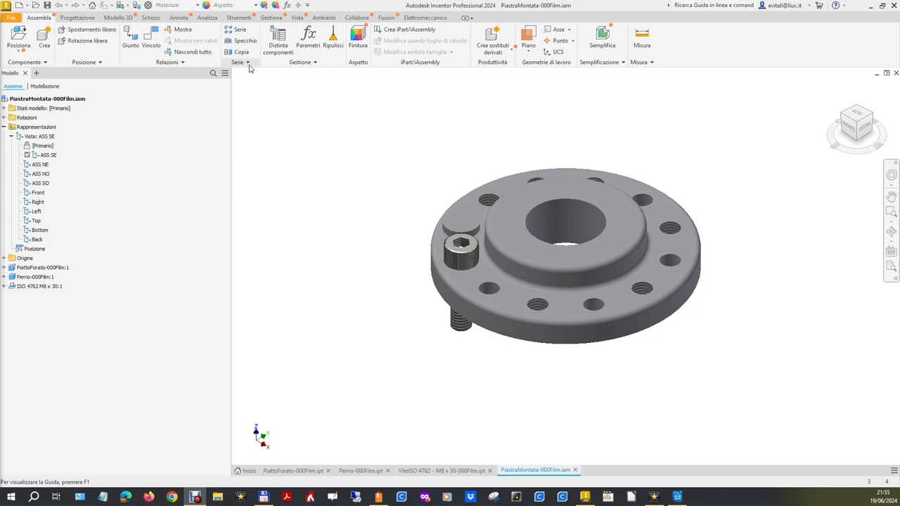
- Launch the Specchio (Mirror) command from the expanded Serie panel
click(248, 63)
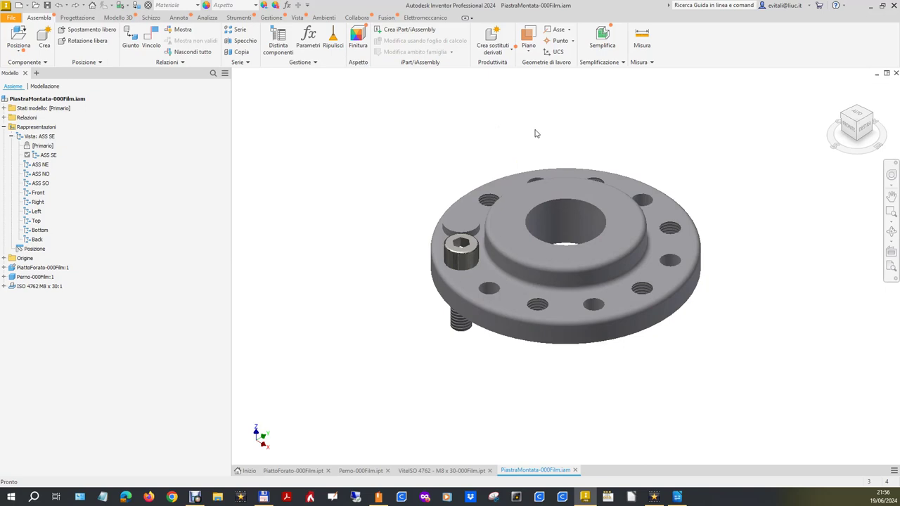
click(246, 42)
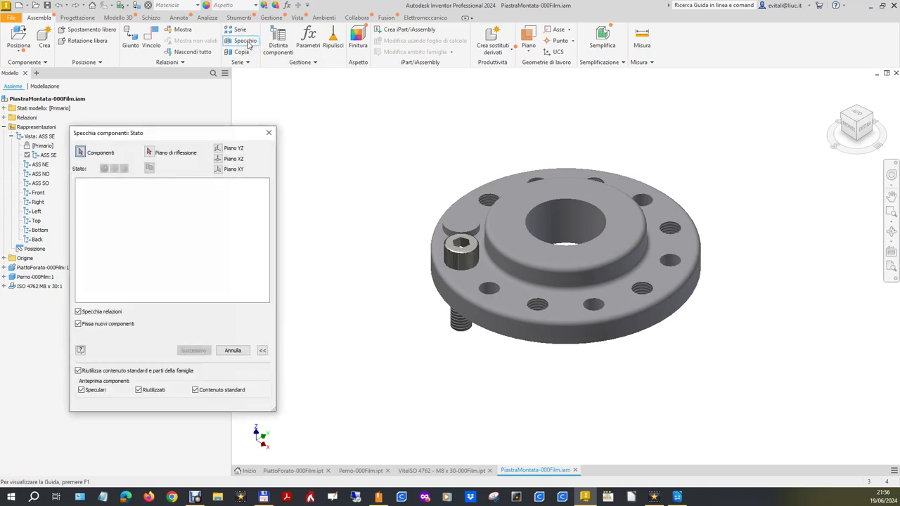
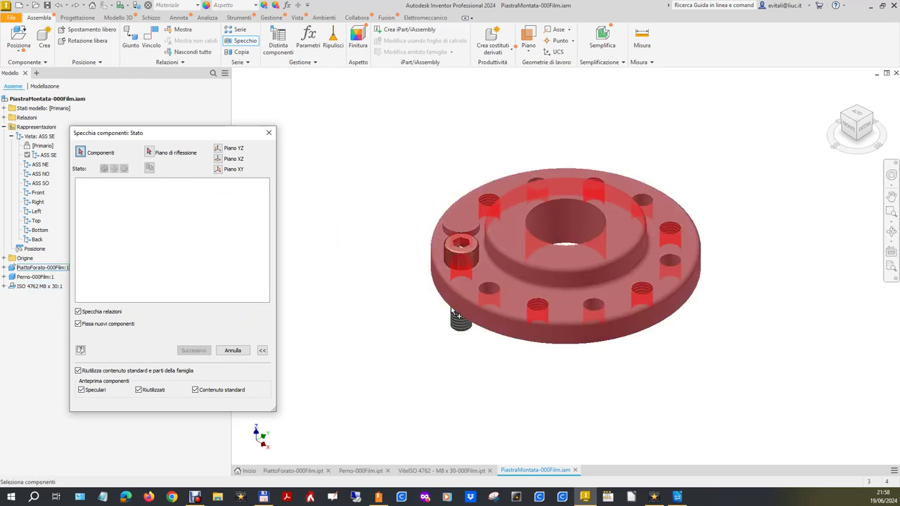
- Select the ISO 4762 M8 x 30 screw and Perno-000Film:1 to mirror, with Piano XZ as the mirror plane
click(455, 260)
click(456, 260)
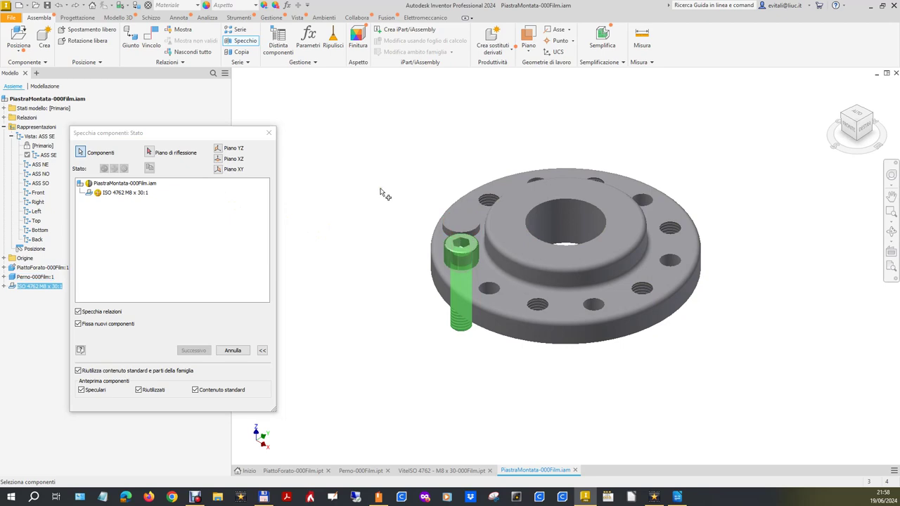
click(845, 116)
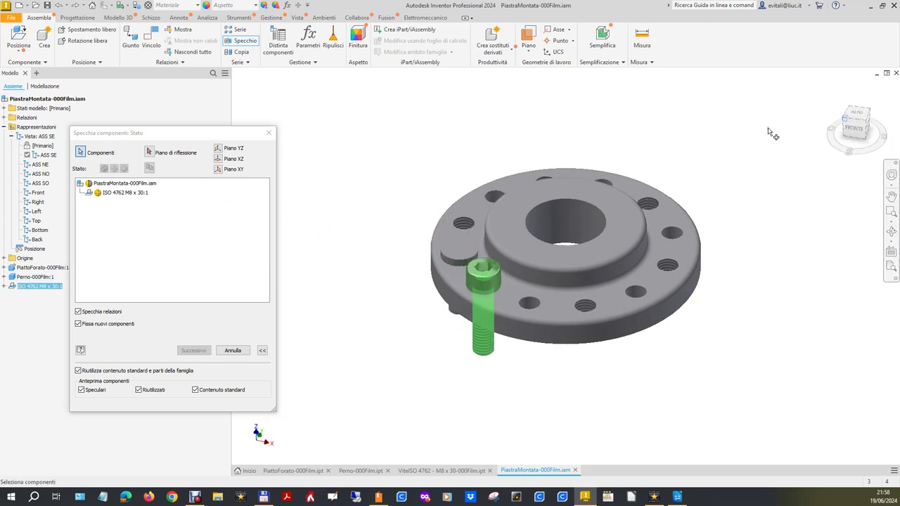
click(35, 276)
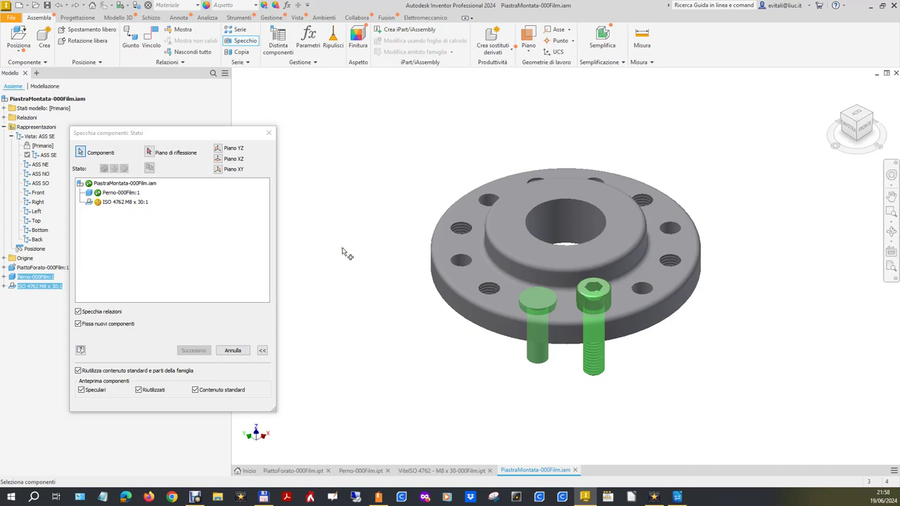
click(233, 163)
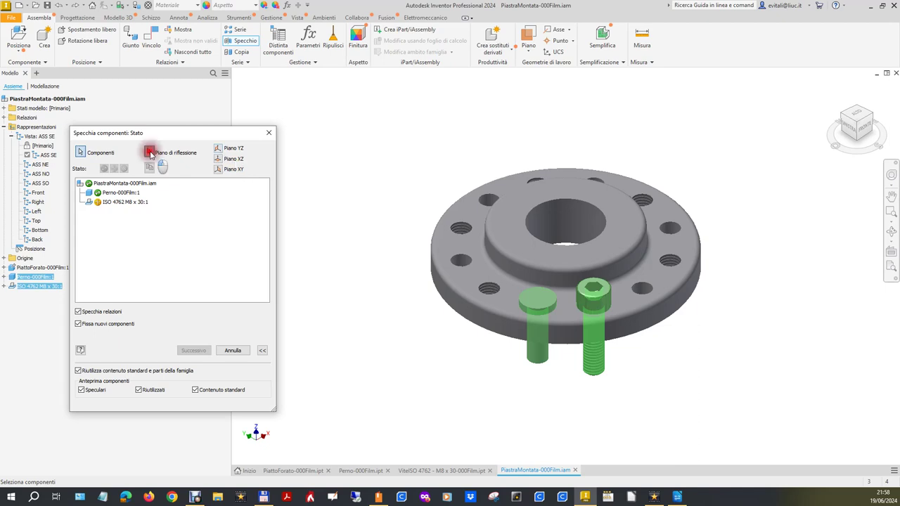
click(220, 160)
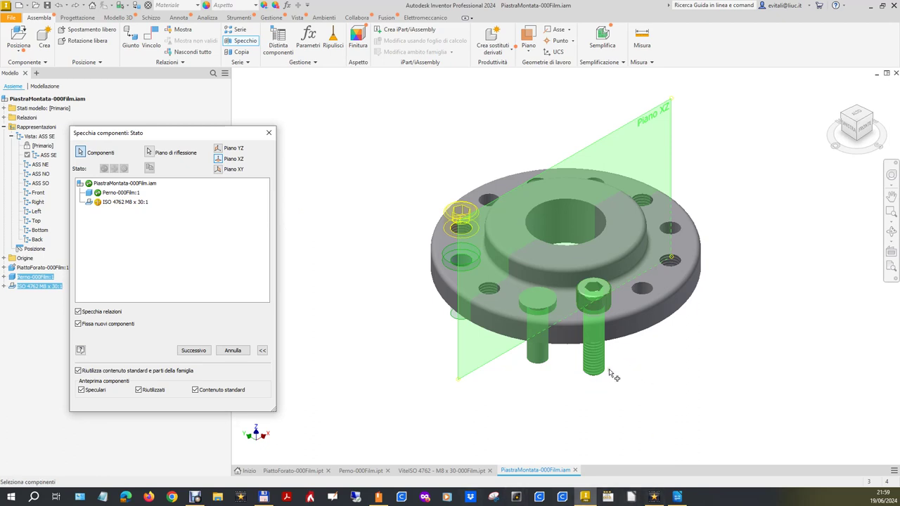
- Toggle the mirrored, reused and standard-content preview checkboxes off and back on
click(432, 260)
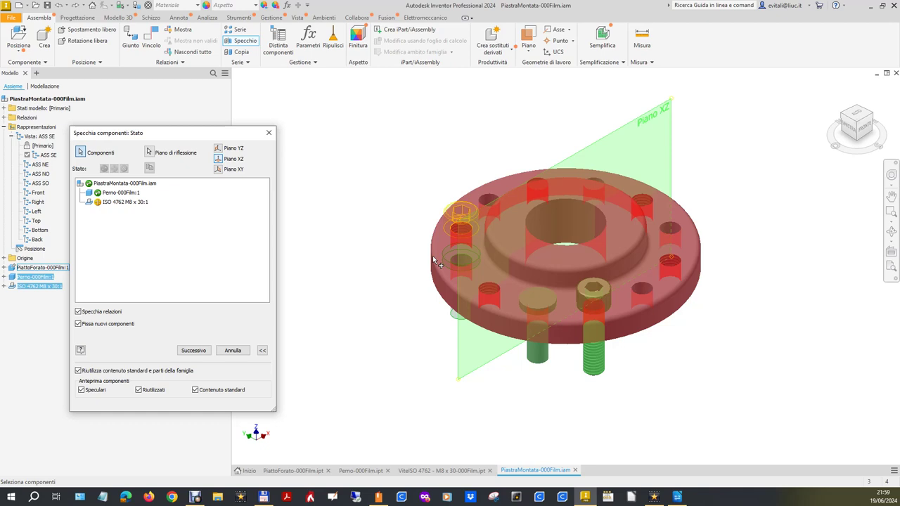
click(82, 390)
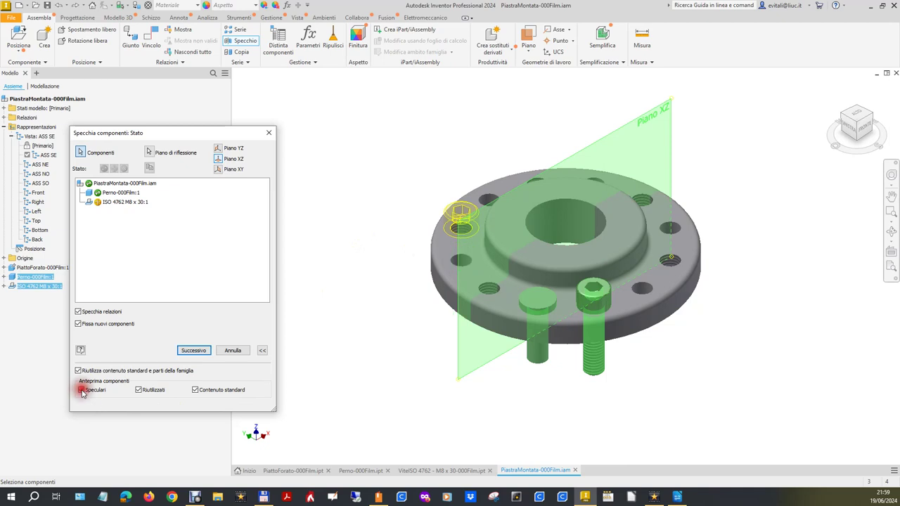
click(138, 390)
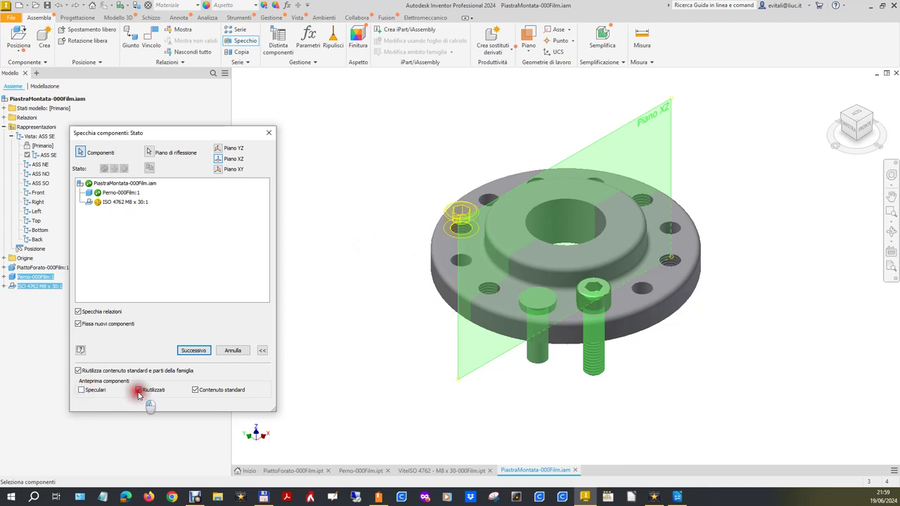
click(196, 390)
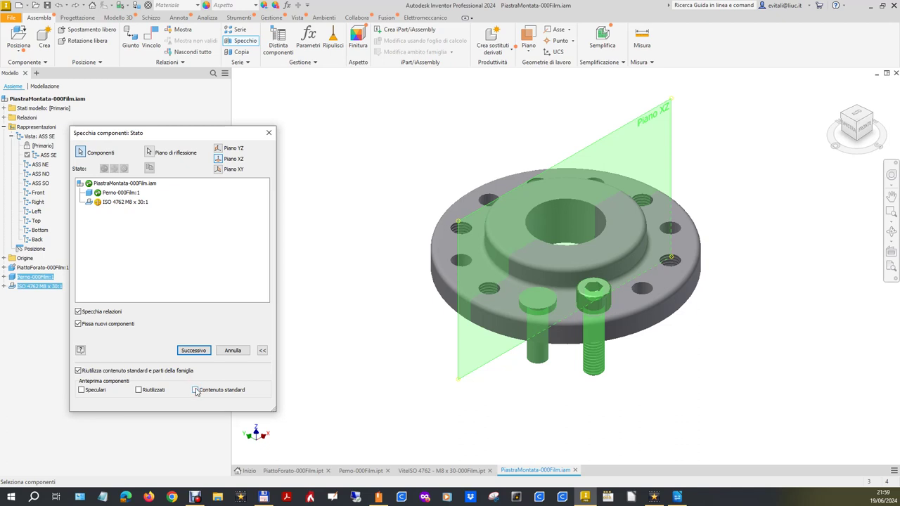
click(196, 390)
click(138, 391)
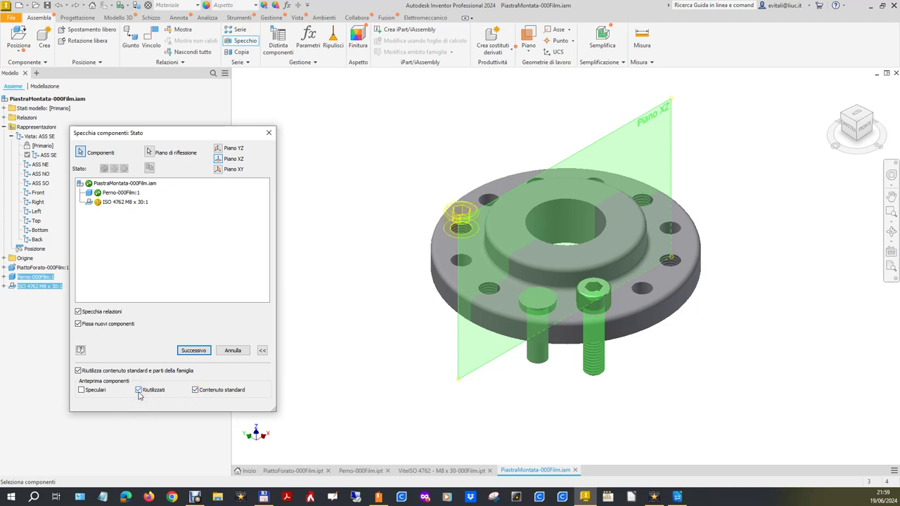
click(82, 391)
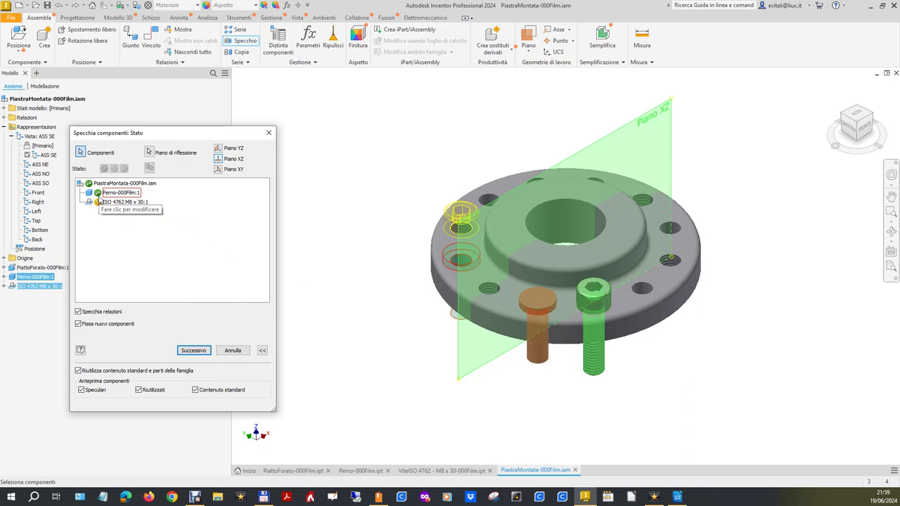
- Set Perno-000Film:1 to mirror as a new part, bringing up the Perno-000Film_MIR.ipt file name
click(97, 192)
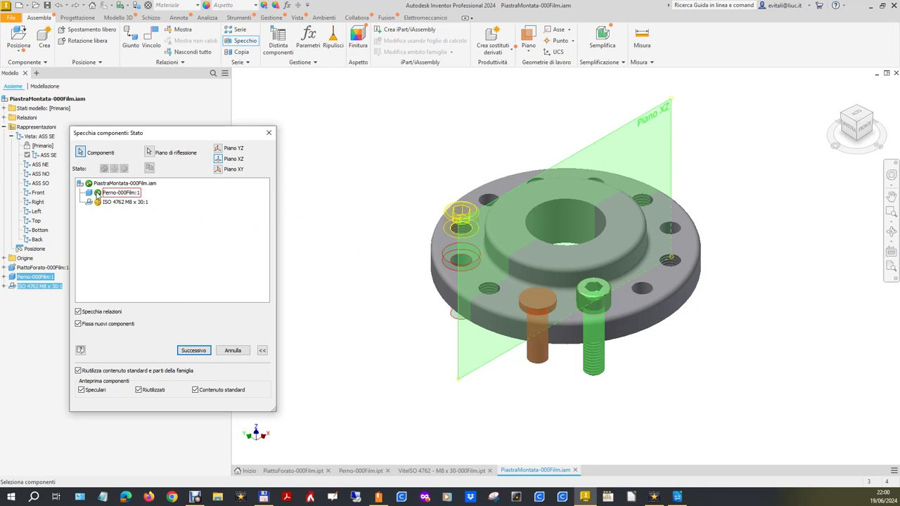
click(98, 193)
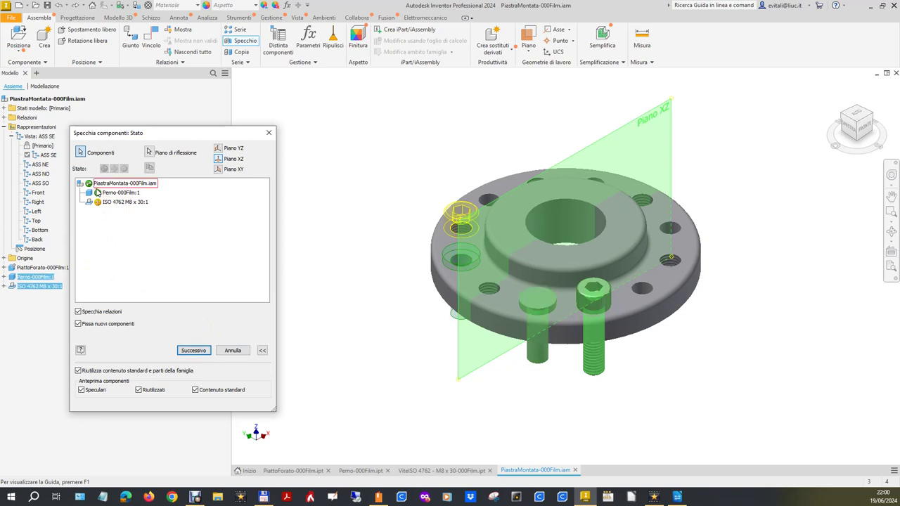
click(194, 351)
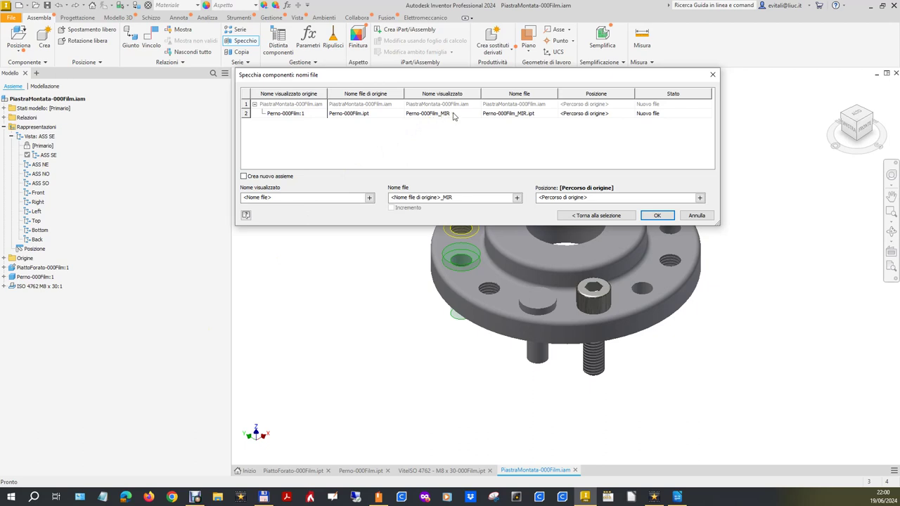
- Switch the pin to reuse, check the file list, and return to the component settings
click(596, 215)
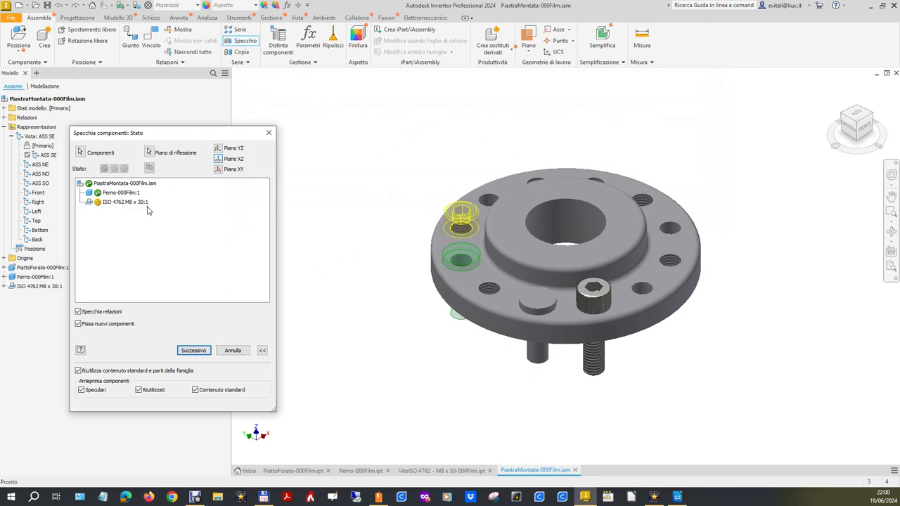
click(97, 193)
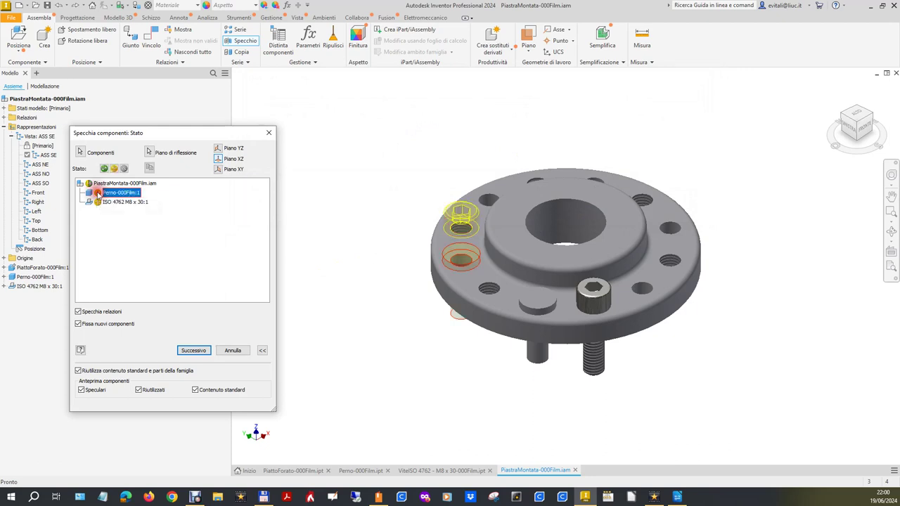
click(98, 193)
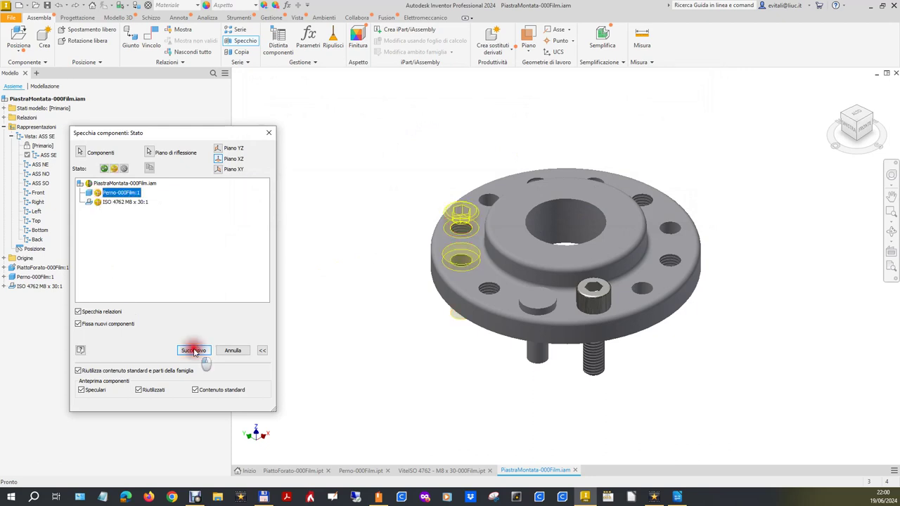
click(194, 350)
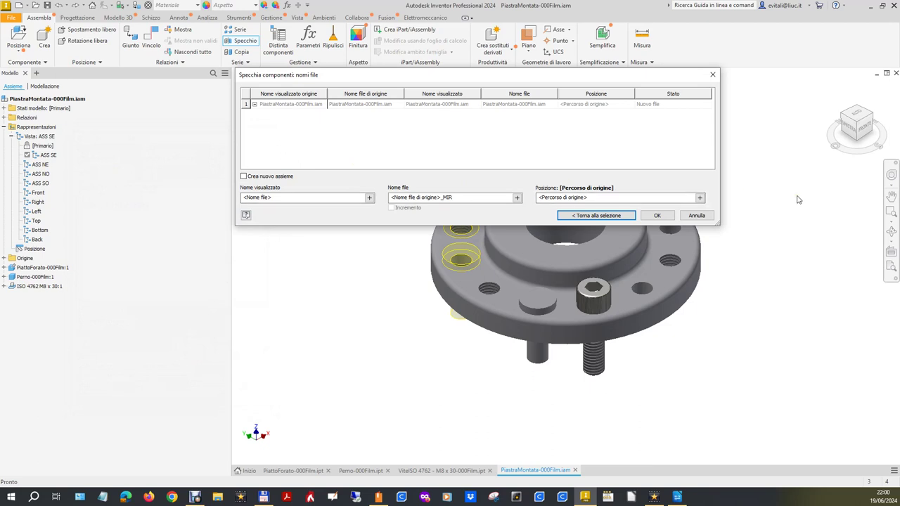
click(599, 217)
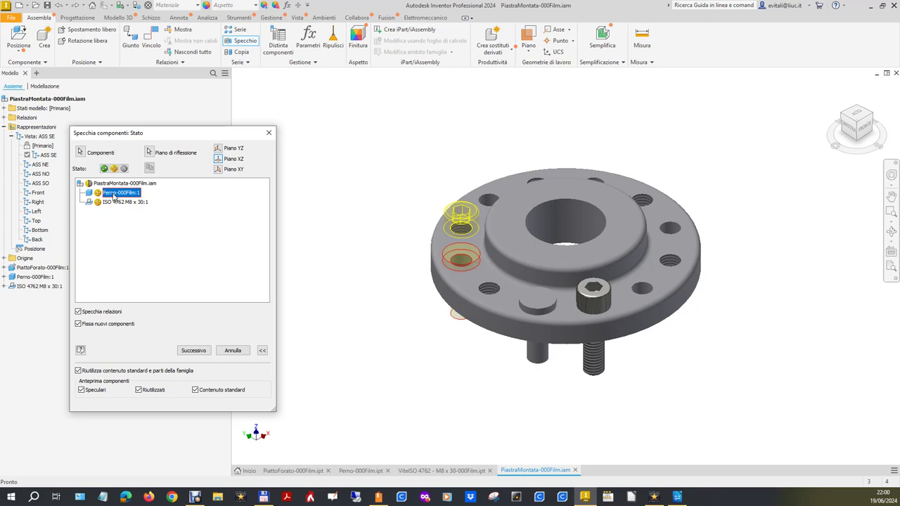
- Cycle the M8 screw's mirror status, leaving it set to reuse
click(781, 191)
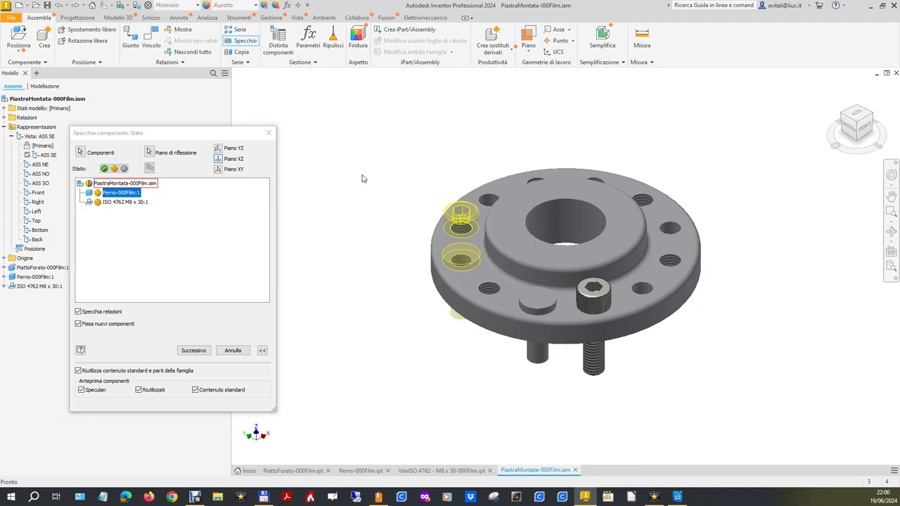
click(102, 203)
click(98, 202)
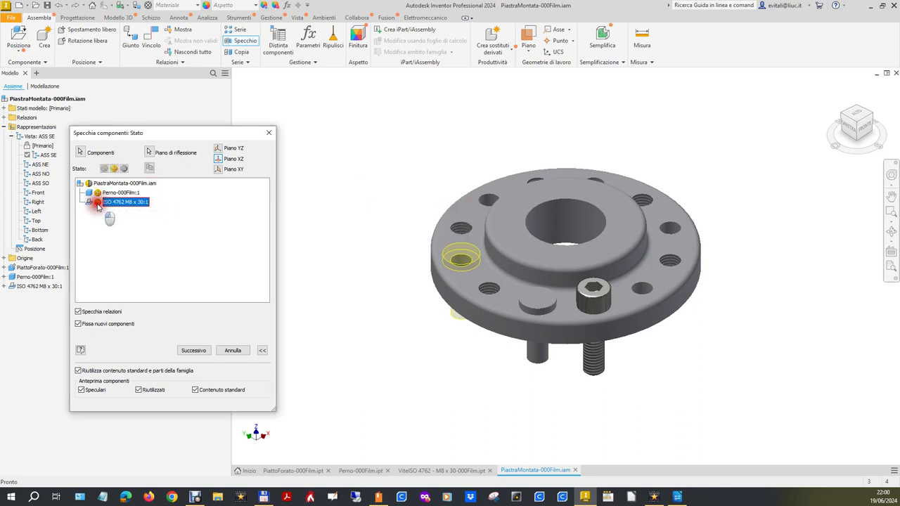
click(97, 203)
click(98, 202)
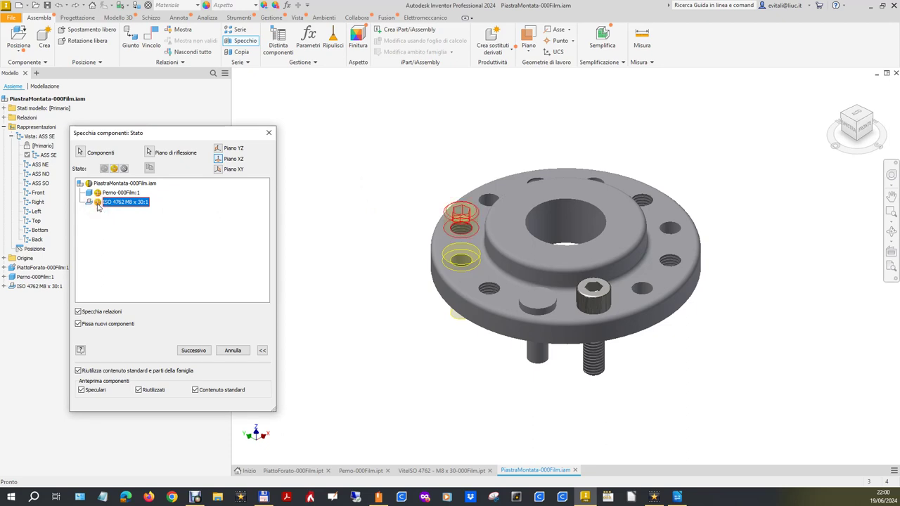
click(98, 203)
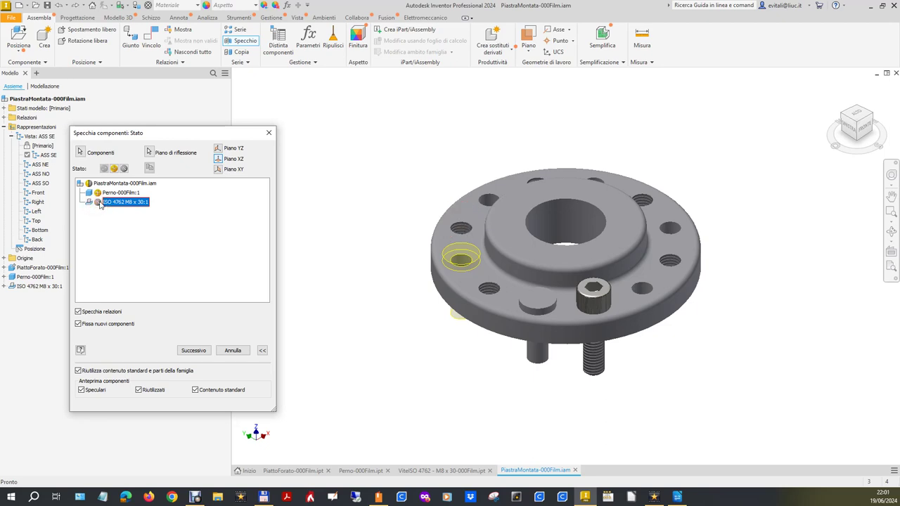
click(97, 203)
click(97, 203)
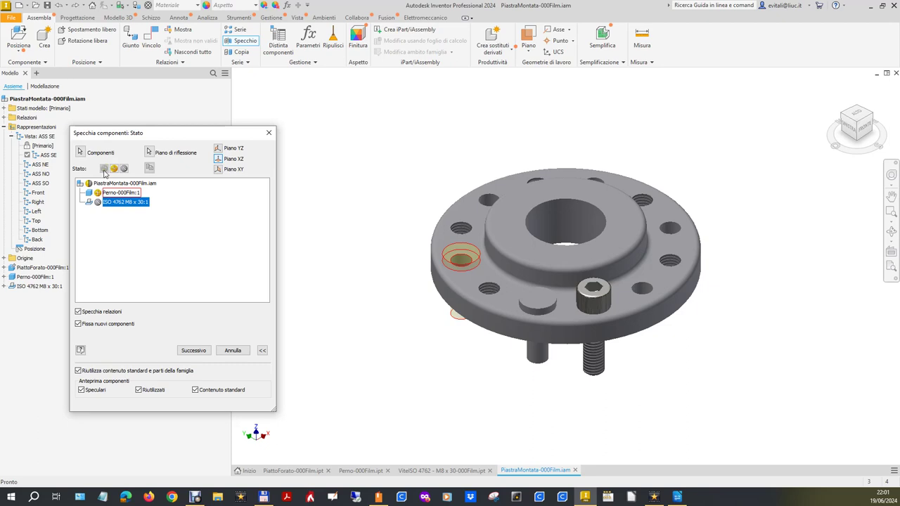
click(98, 202)
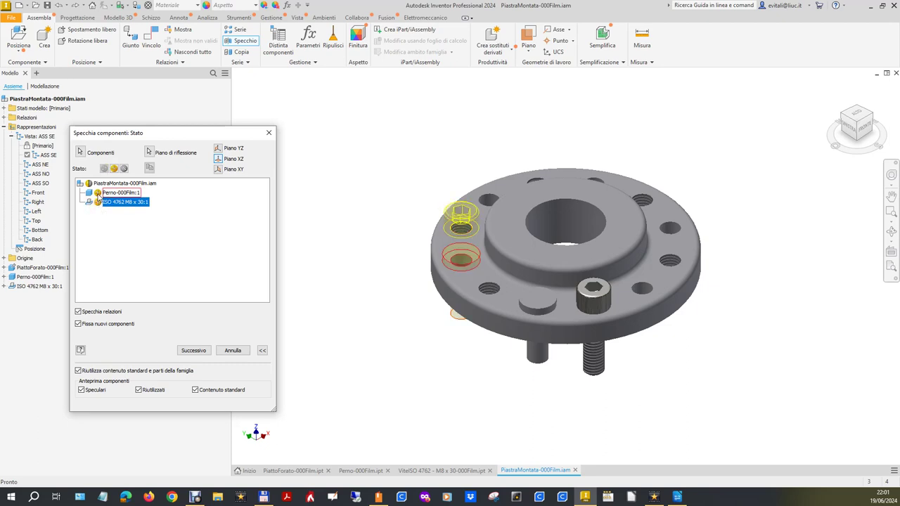
- Set Perno-000Film:1 to reuse, so only PiastraMontata-000Film.iam is listed as a new file
click(98, 192)
click(98, 194)
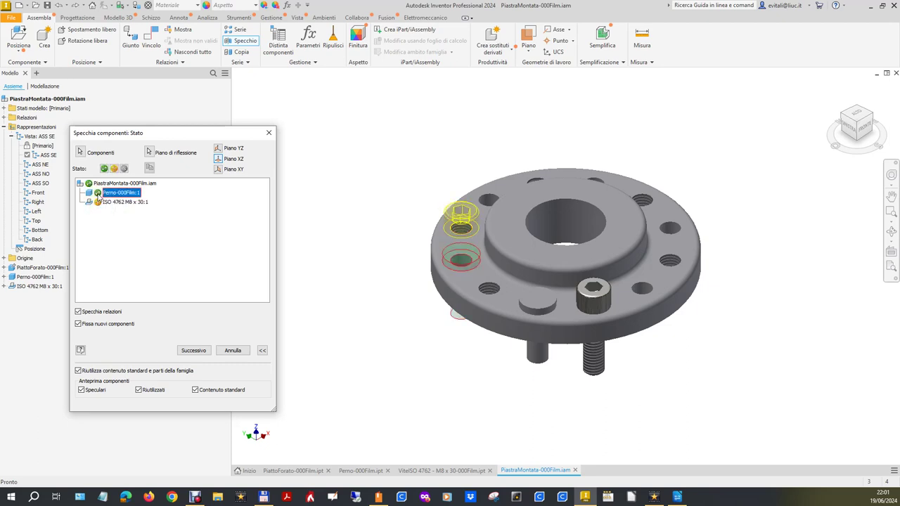
click(98, 194)
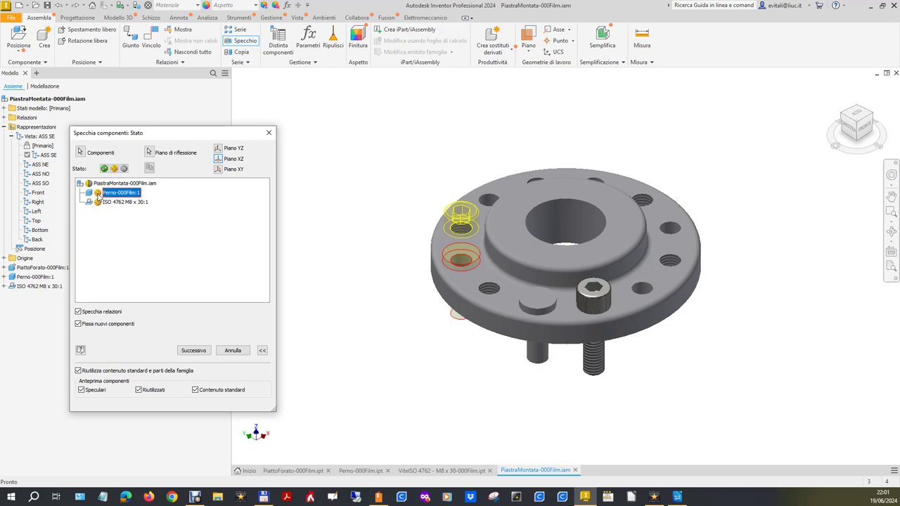
click(98, 194)
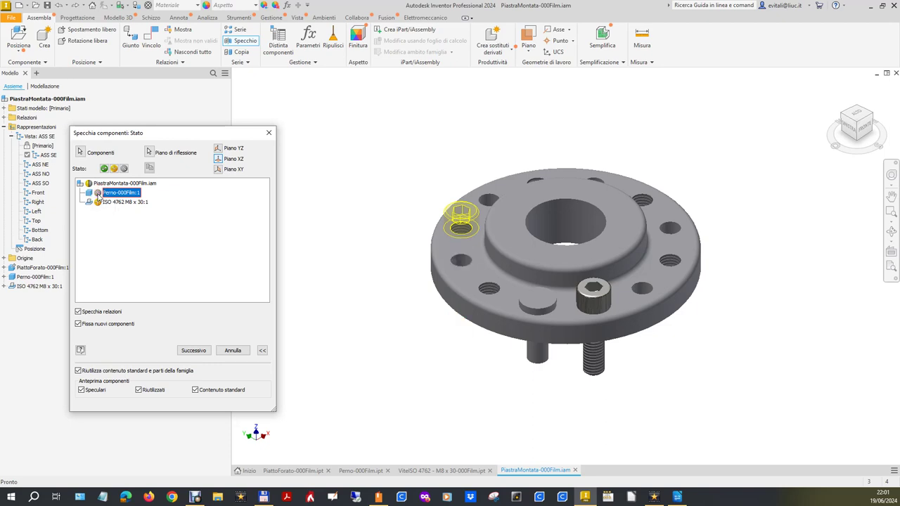
click(98, 193)
click(98, 193)
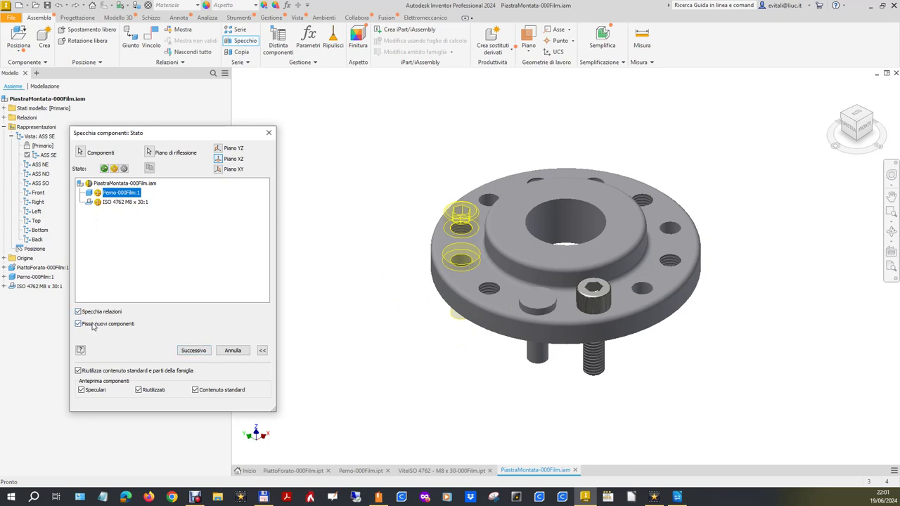
click(191, 351)
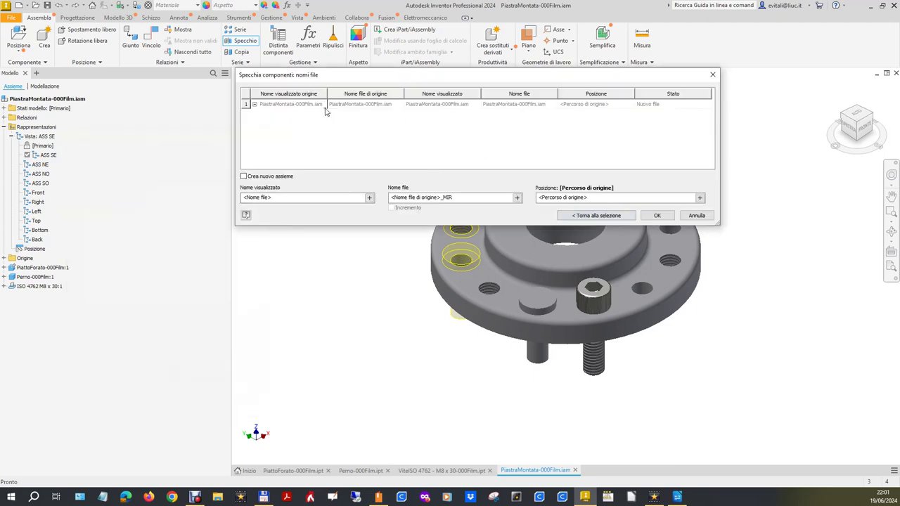
click(658, 217)
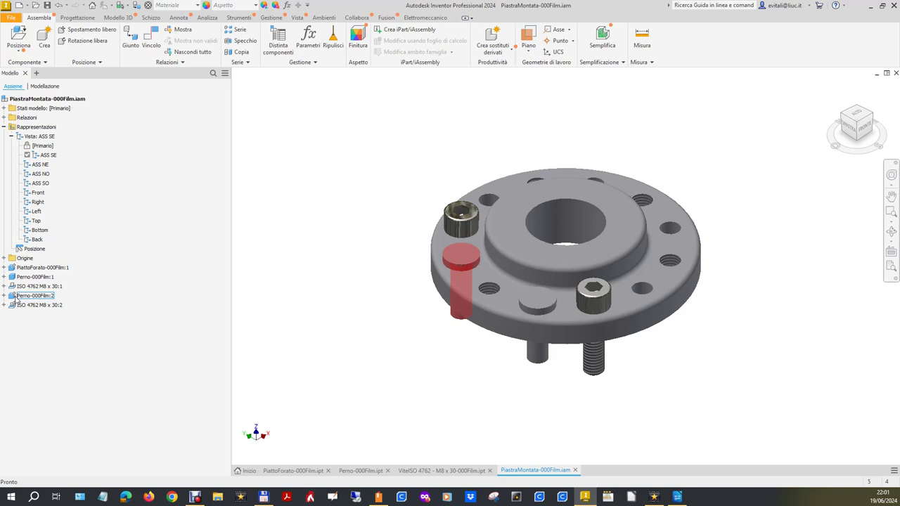
right_click(15, 298)
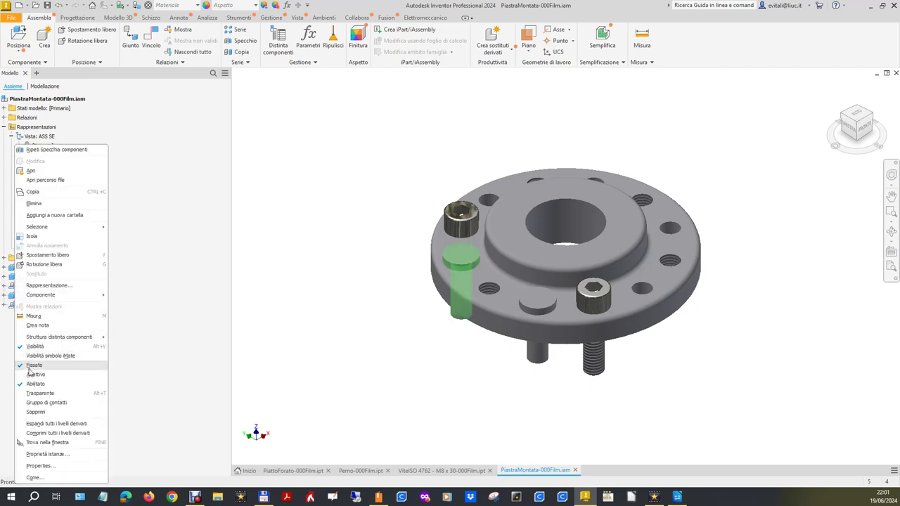
click(162, 369)
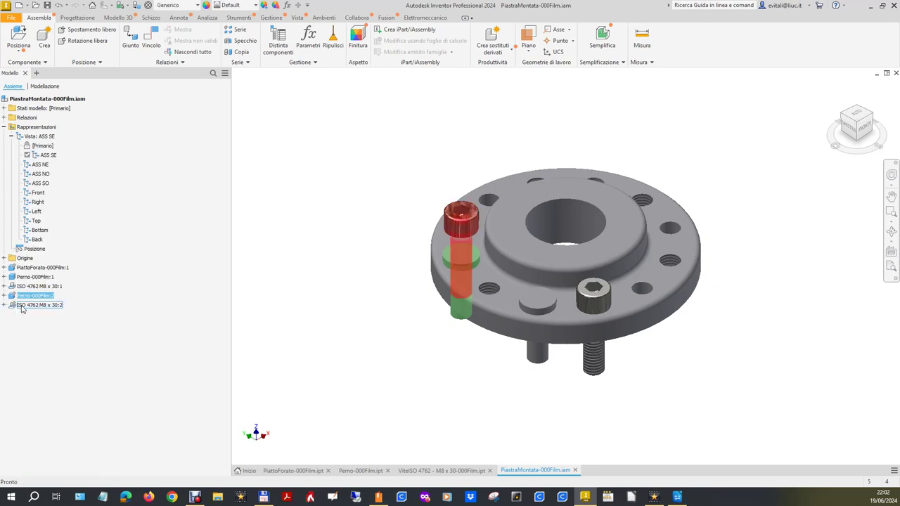
right_click(21, 309)
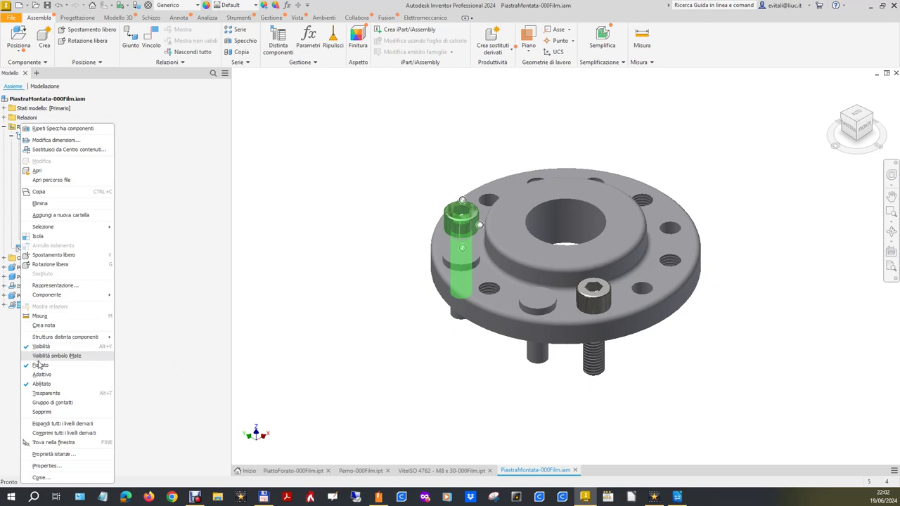
click(144, 392)
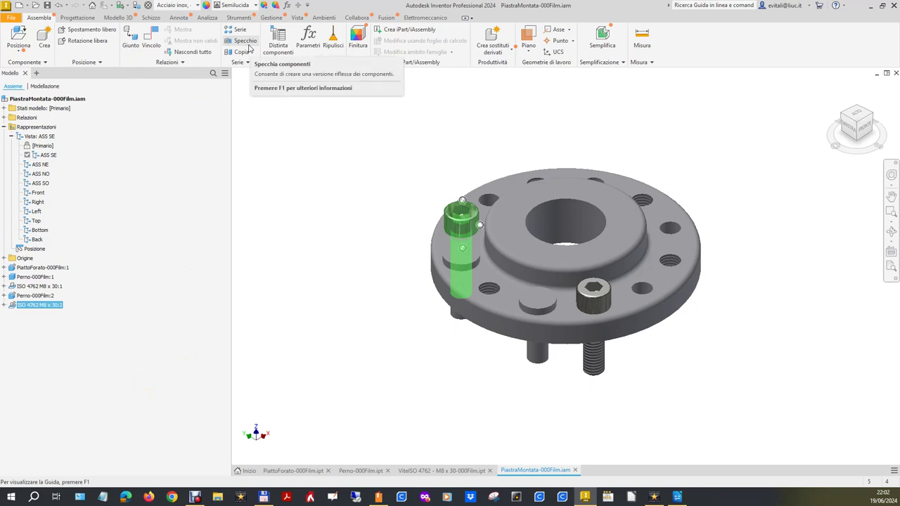
click(245, 42)
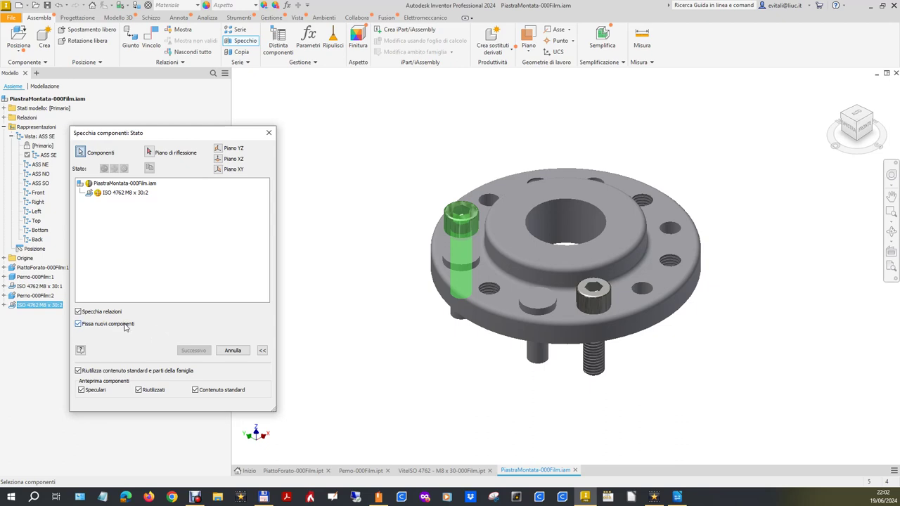
- Cancel the mirror dialog and expand the ISO 4762 M8 x 30:2 and :1 browser nodes
click(232, 350)
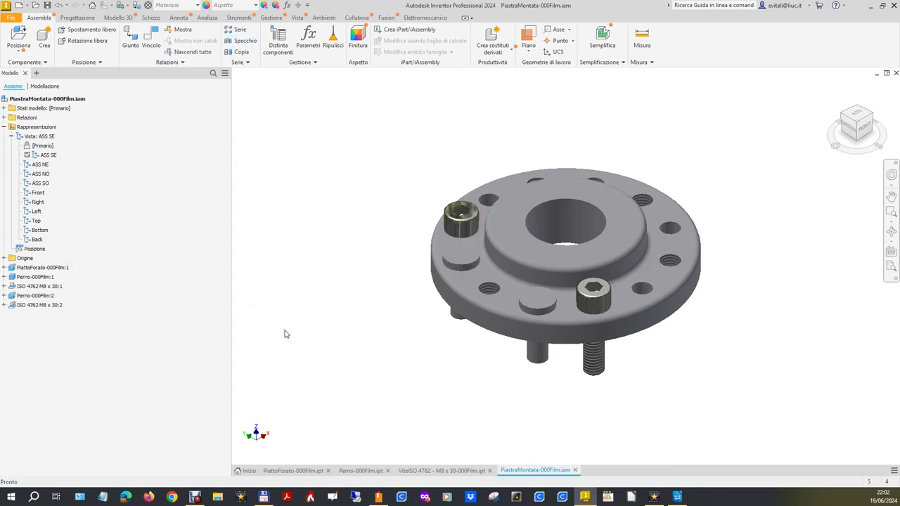
click(4, 305)
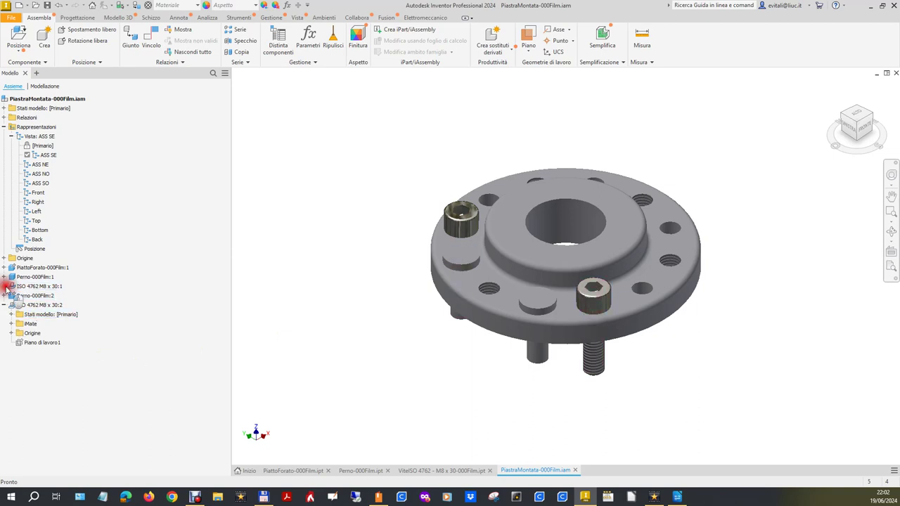
click(3, 286)
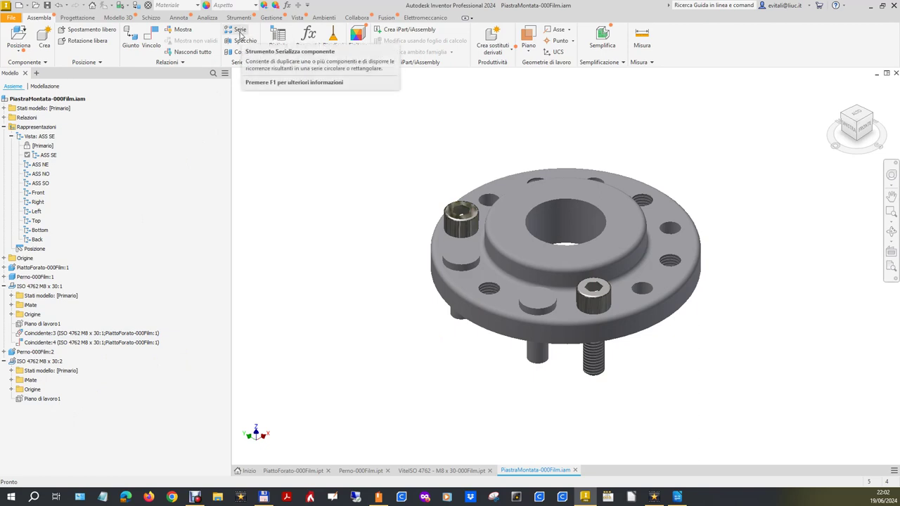
- Open Specchia componenti, move the dialog up-right, and tick Specchia relazioni
click(242, 41)
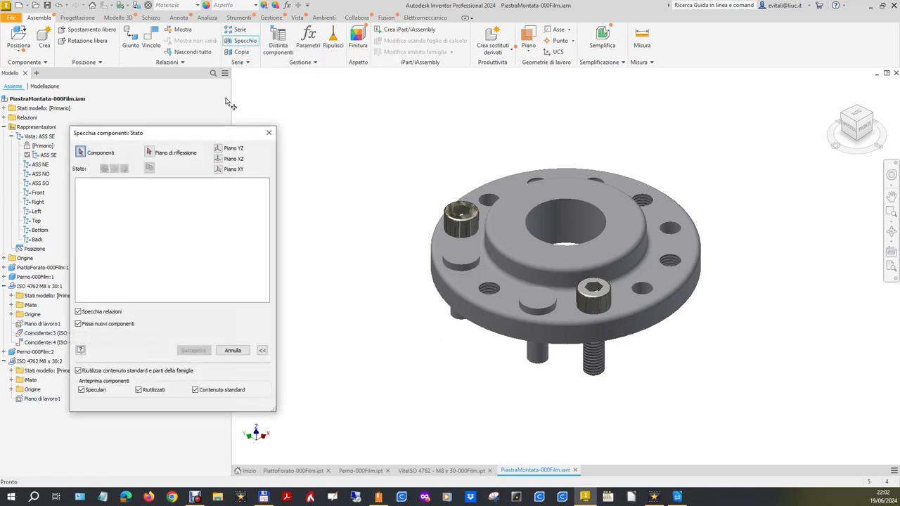
drag(220, 133, 312, 75)
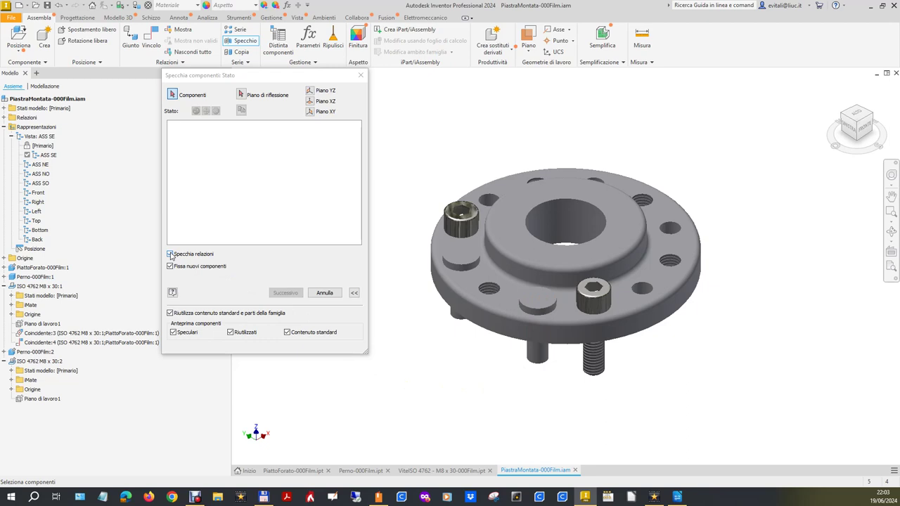
click(170, 255)
- Delete Perno-000Film:2 and ISO 4762 M8 x 30:2, then start a fresh component mirror
click(328, 297)
click(441, 208)
click(348, 105)
click(464, 229)
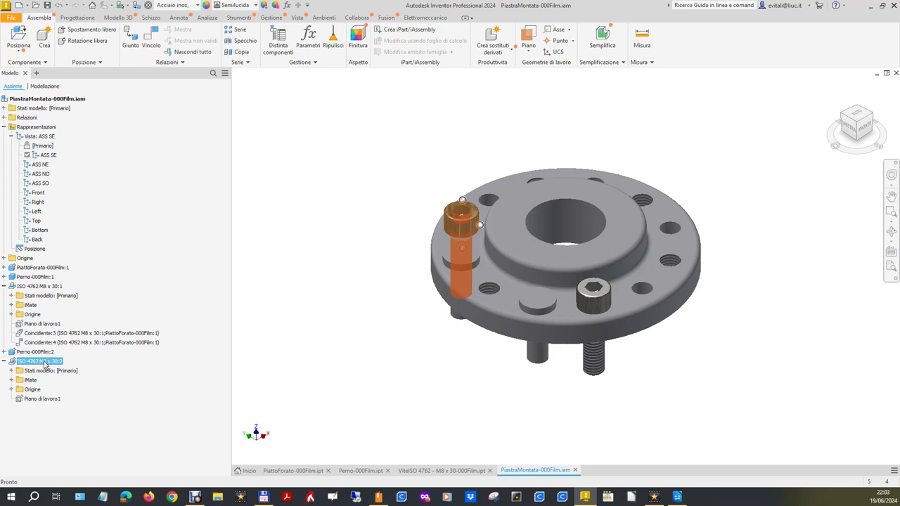
click(39, 353)
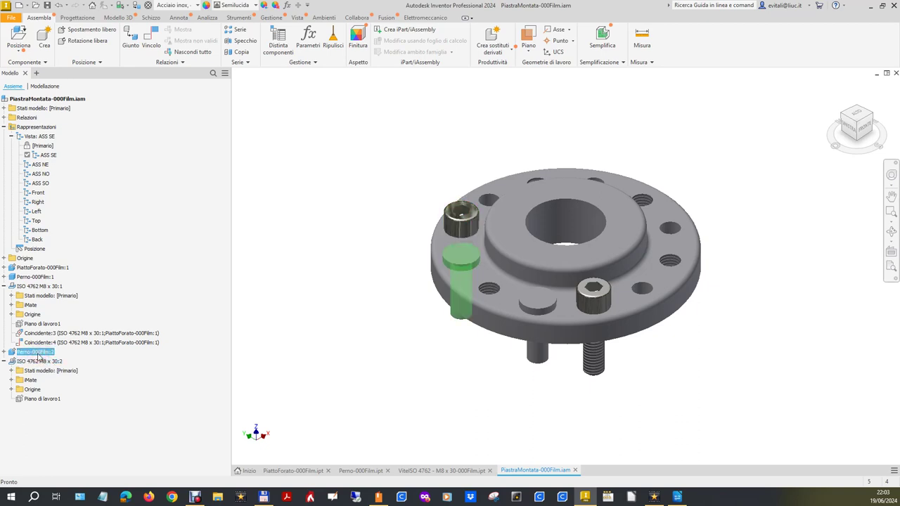
ctrl+click(35, 361)
right_click(36, 360)
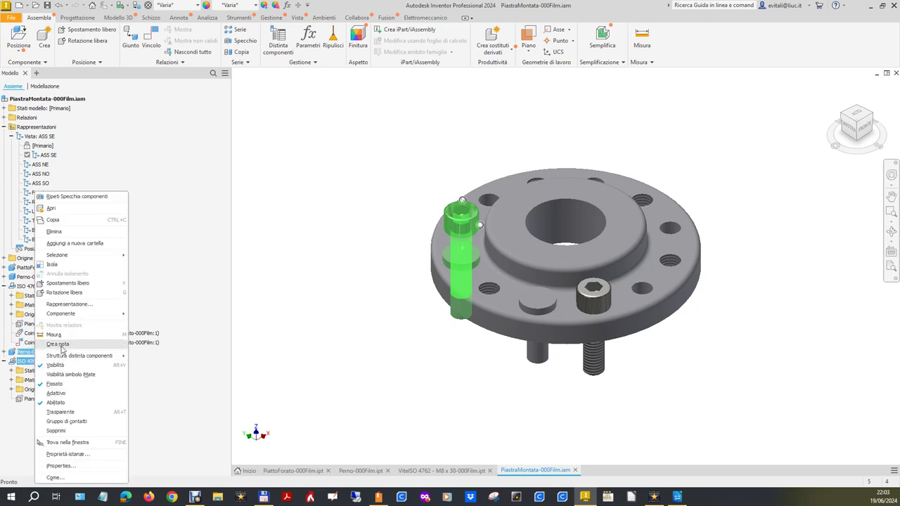
click(59, 235)
click(294, 380)
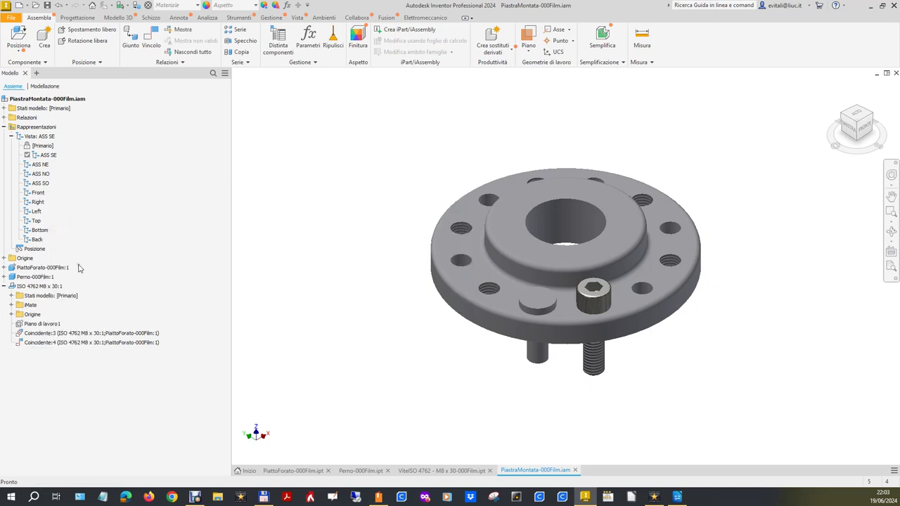
click(242, 42)
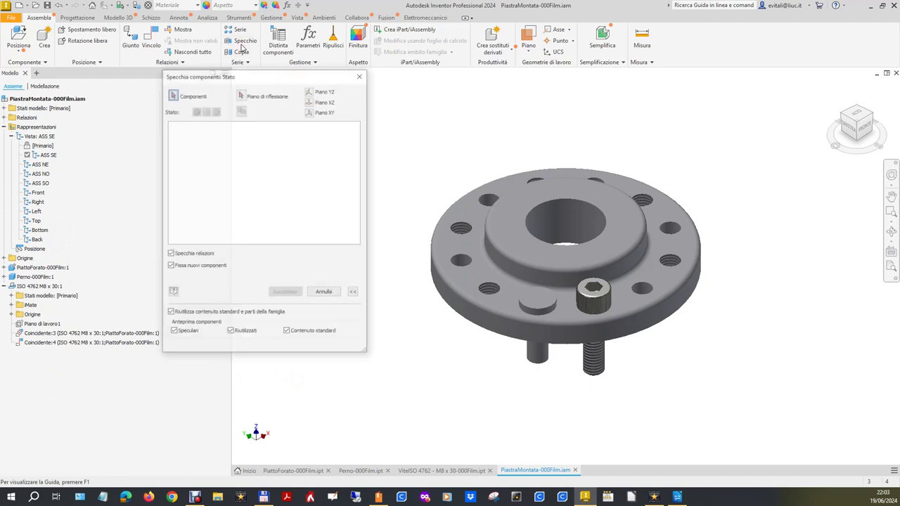
- Mirror the M8 screw and reused pin across Piano XZ, with Fissa nuovi componenti unticked
click(169, 266)
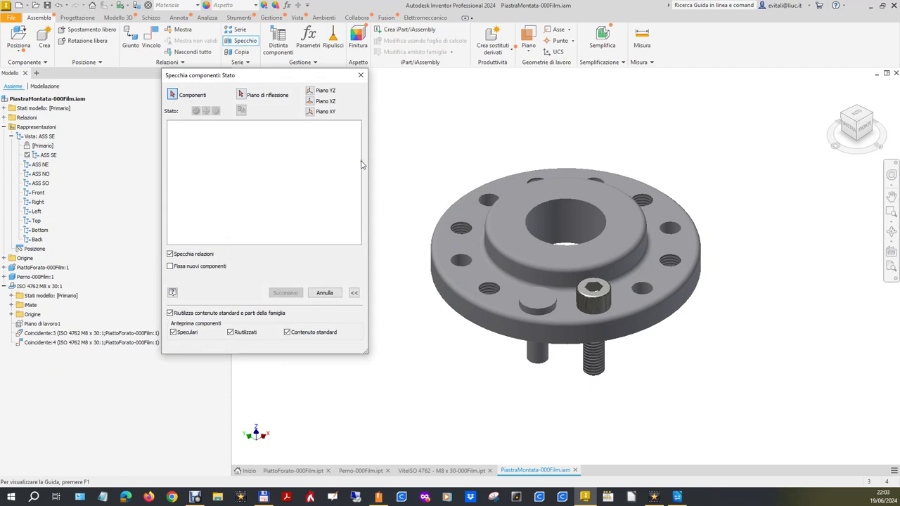
click(606, 303)
click(606, 303)
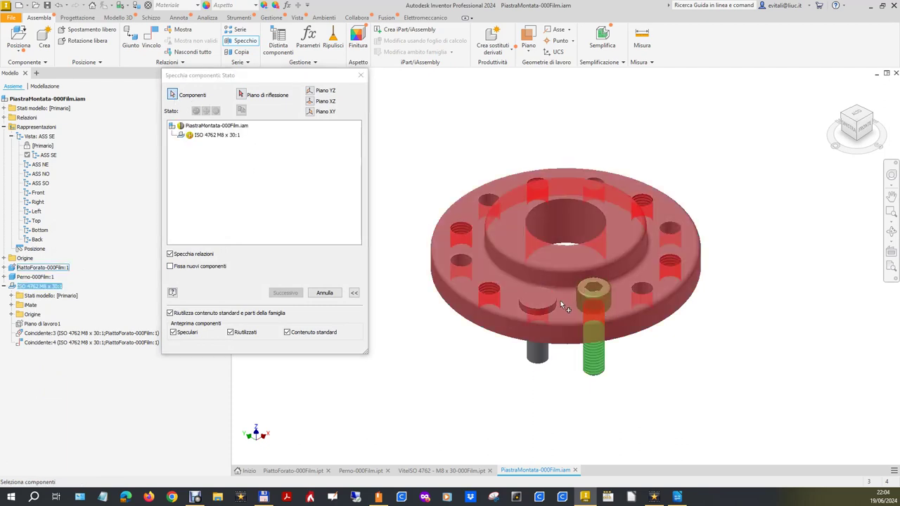
click(538, 301)
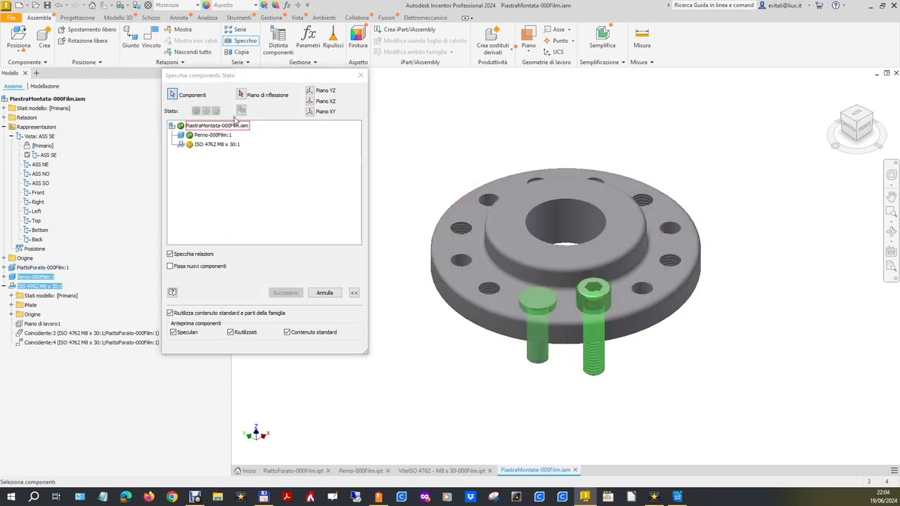
click(217, 135)
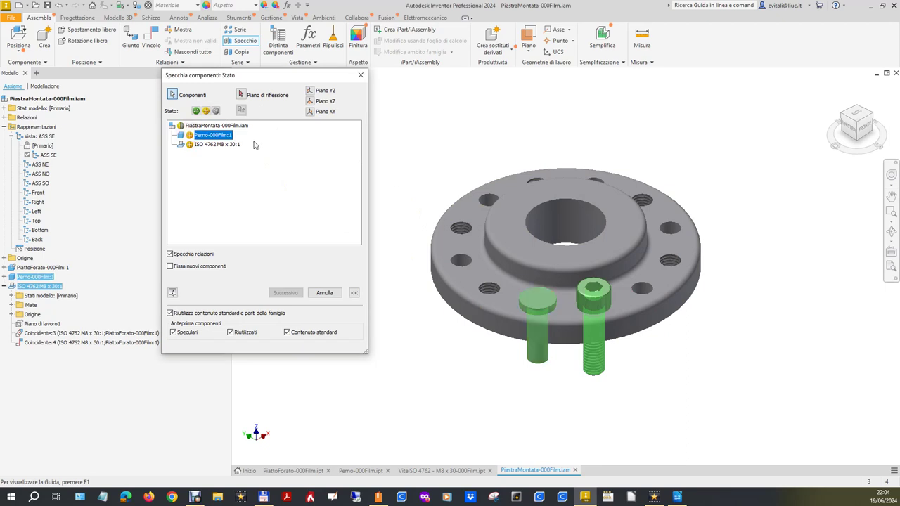
click(310, 101)
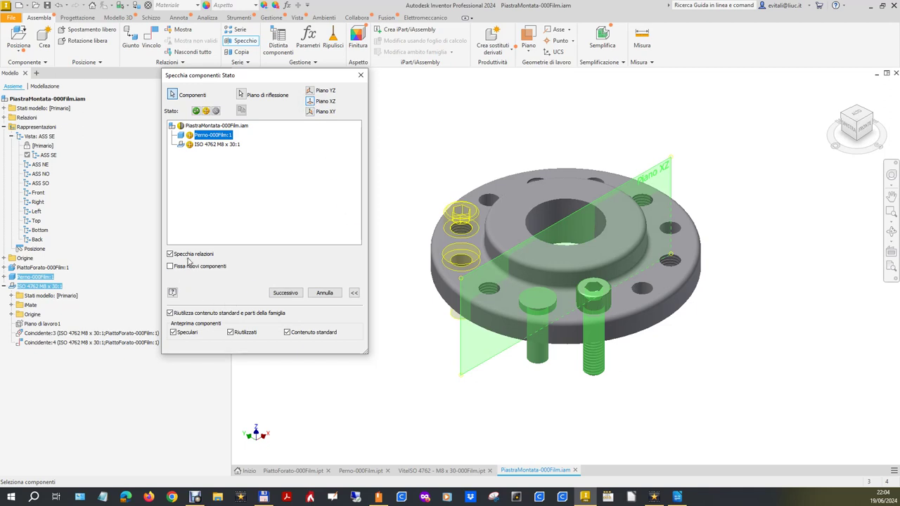
click(283, 294)
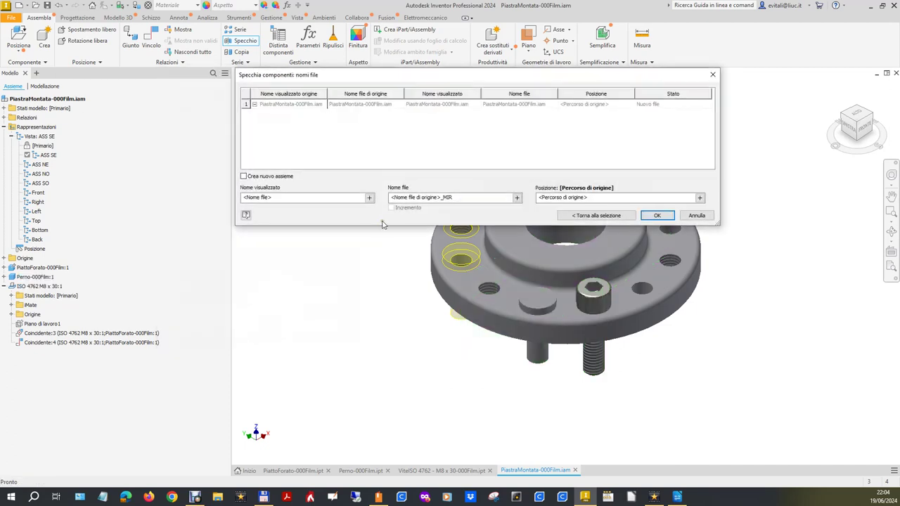
click(656, 216)
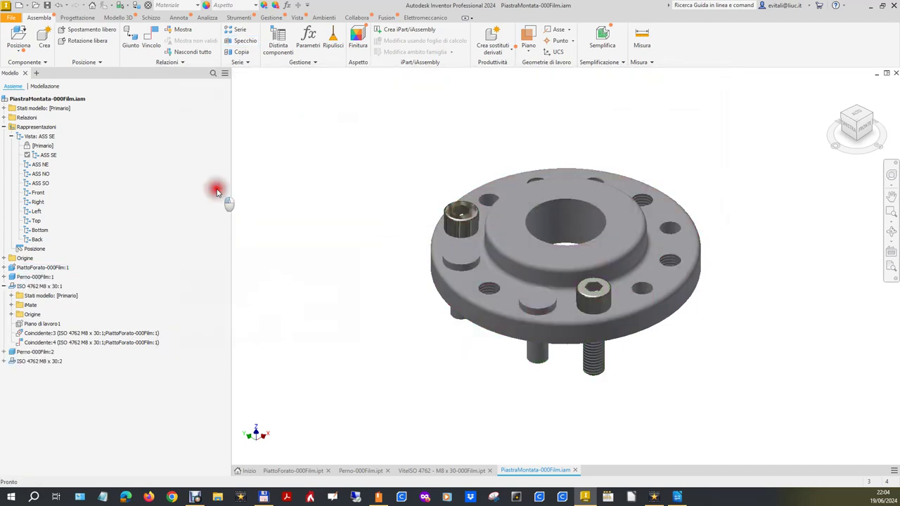
- Drag ISO 4762 M8 x 30:2 and Perno-000Film:2 off the flange into open space
drag(445, 220, 356, 121)
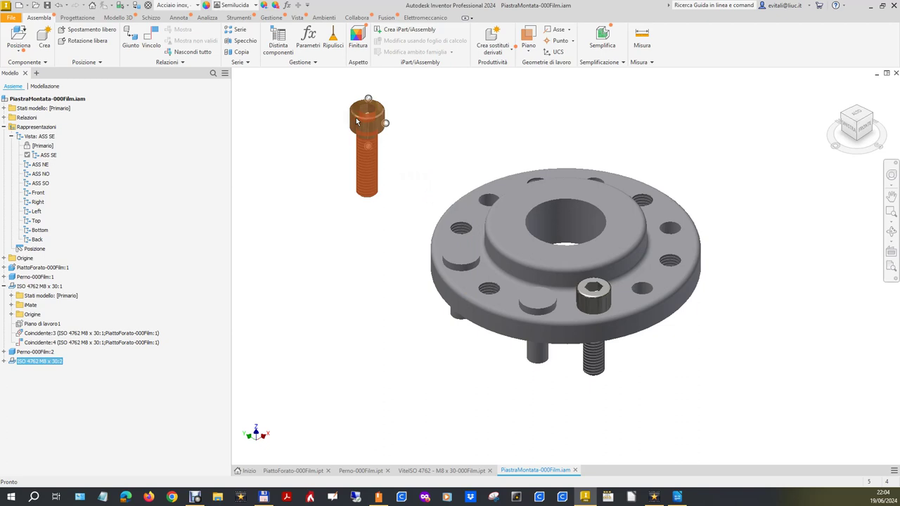
drag(464, 261, 358, 258)
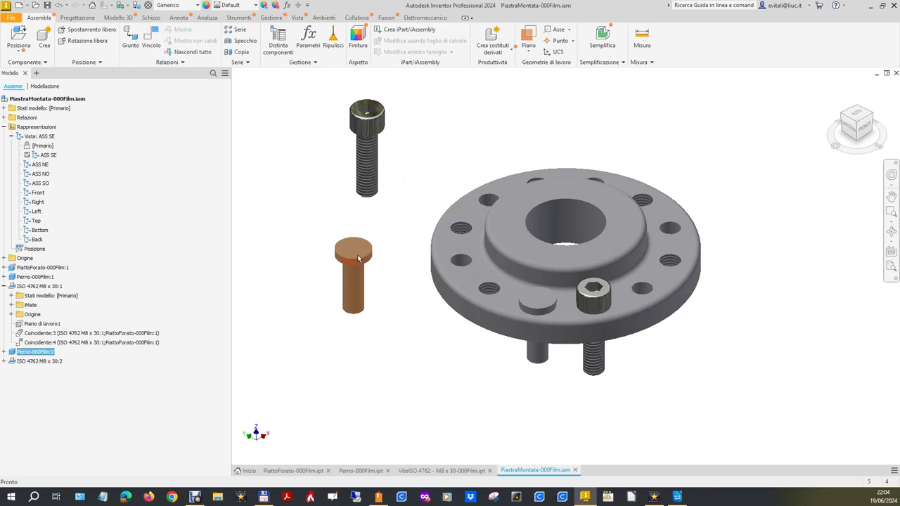
click(251, 46)
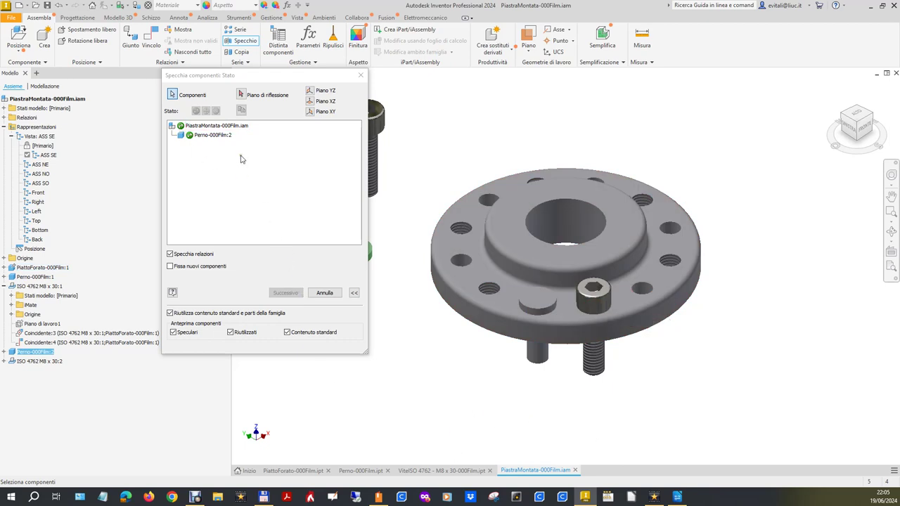
- Mirror Perno-000Film:2 across Piano XZ, keeping the display name Perno-000Film_MIR
click(224, 137)
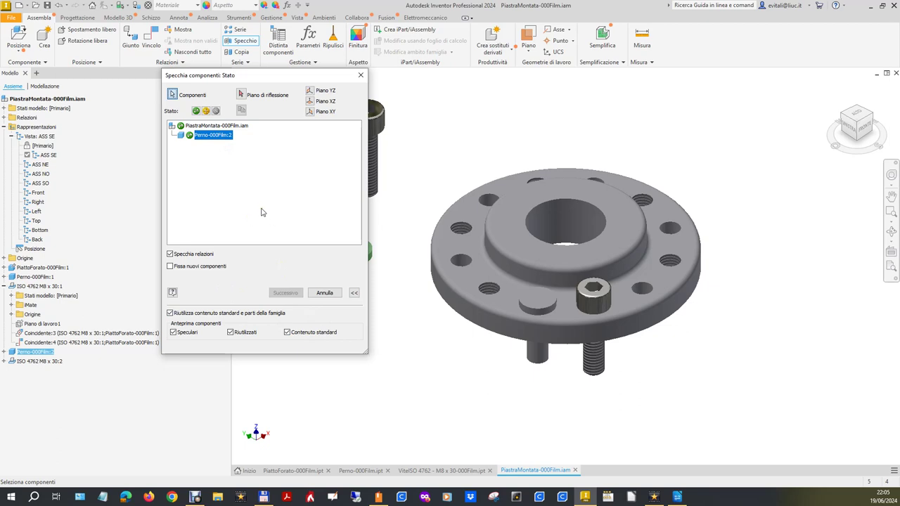
click(320, 101)
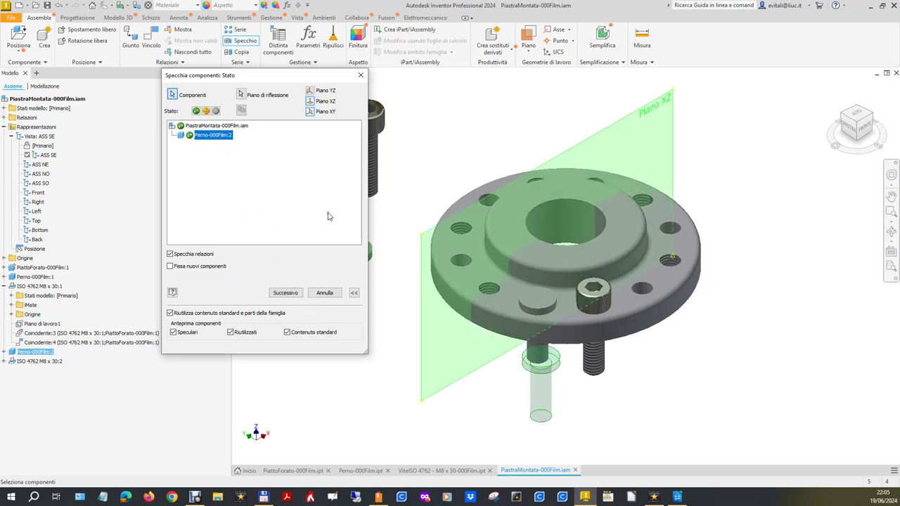
click(284, 292)
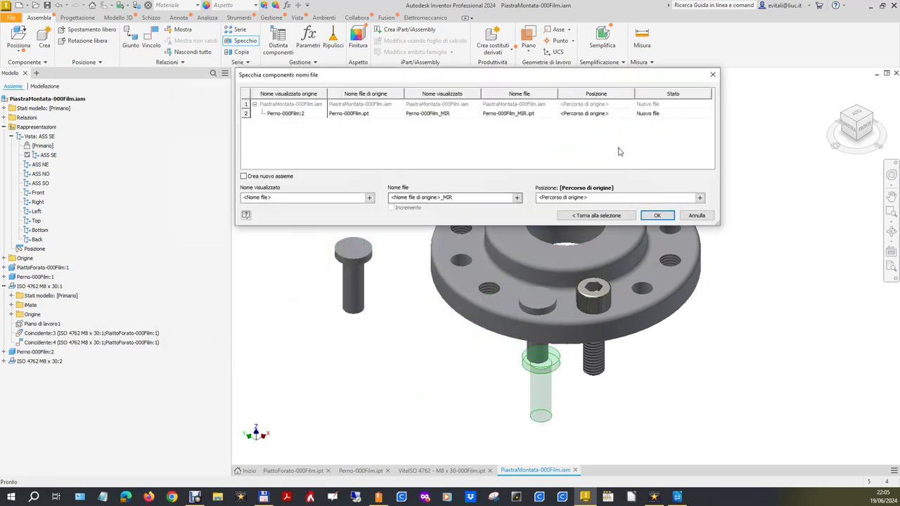
double_click(442, 115)
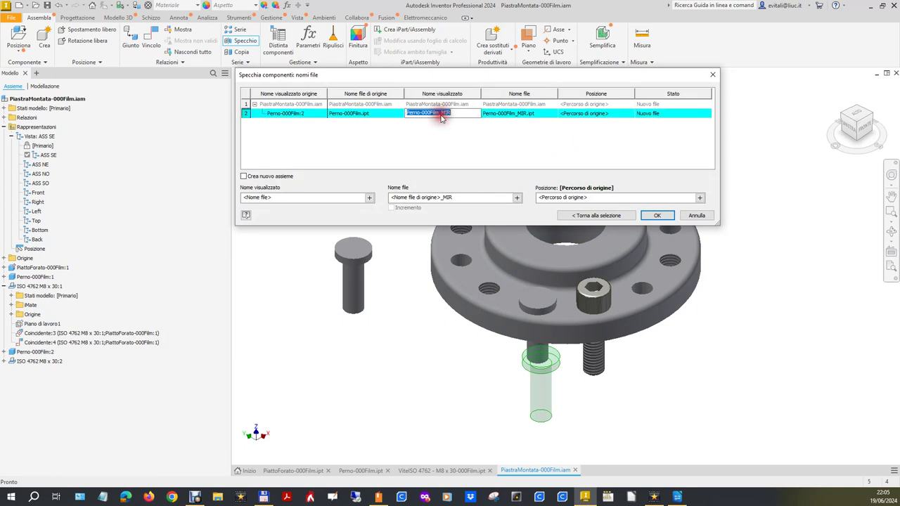
click(456, 113)
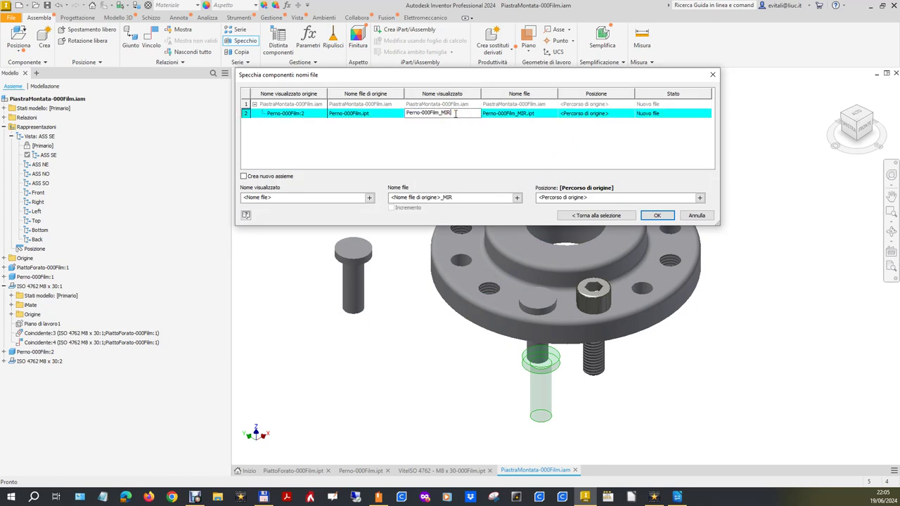
click(698, 216)
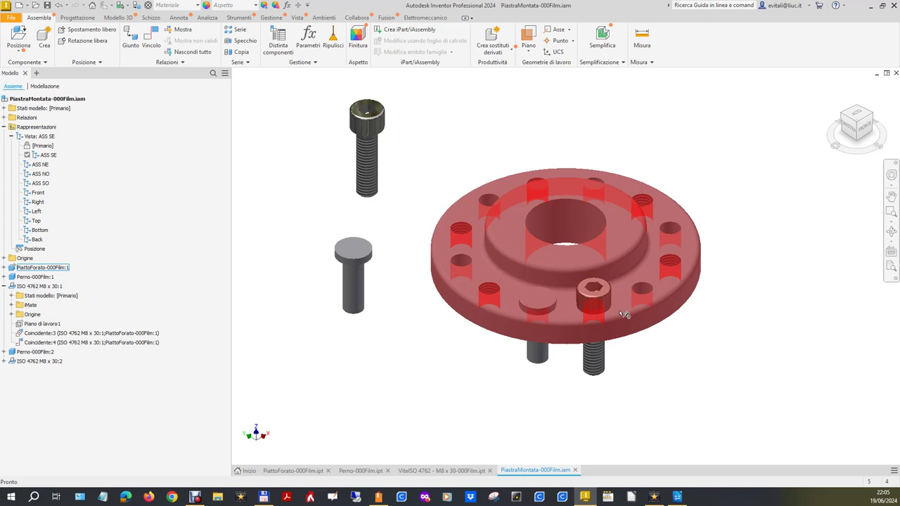
- Delete the floating upper bolt and the loose pin, then return to the home page
key(alt)
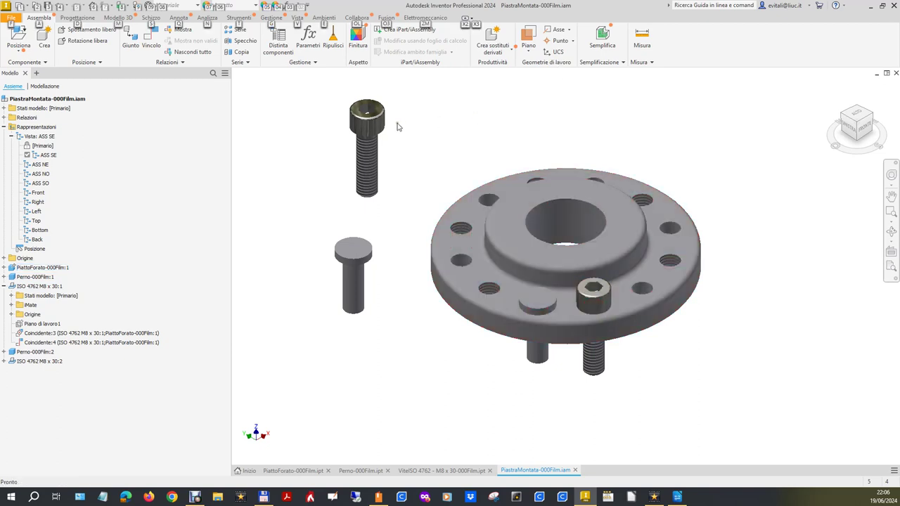
click(383, 127)
key(Delete)
click(355, 270)
key(Delete)
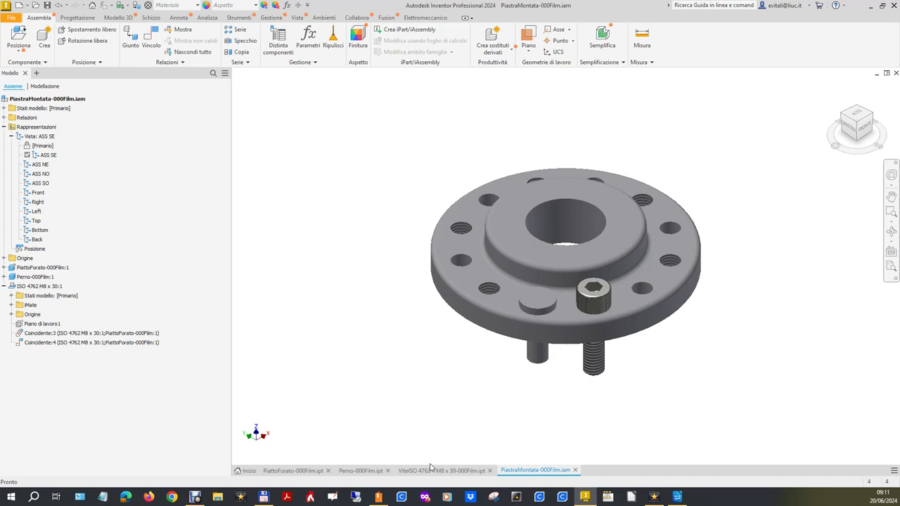
click(250, 471)
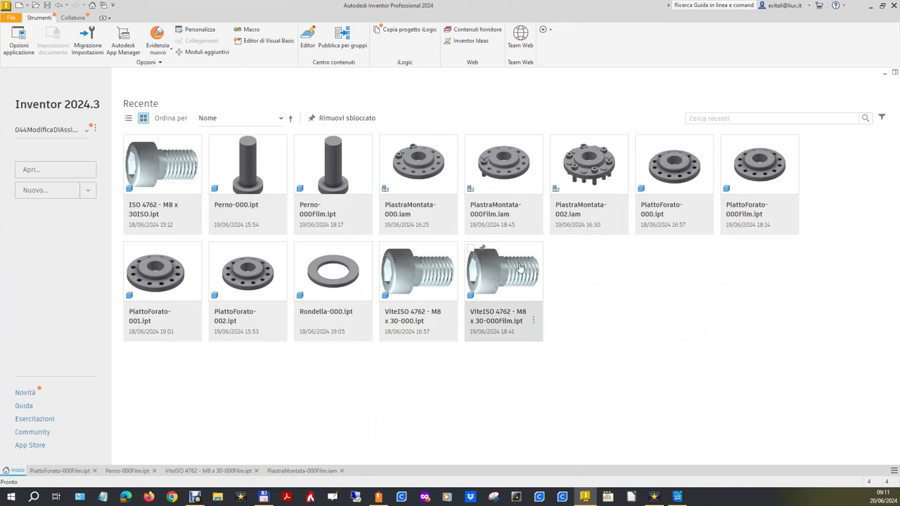
- Open Rondella-000.ipt and review its Schizzo1 sketch
double_click(345, 291)
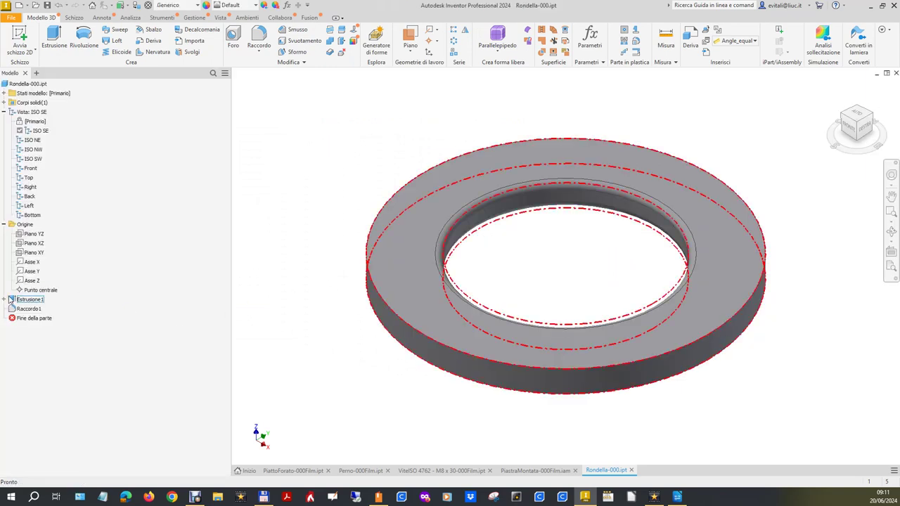
click(5, 299)
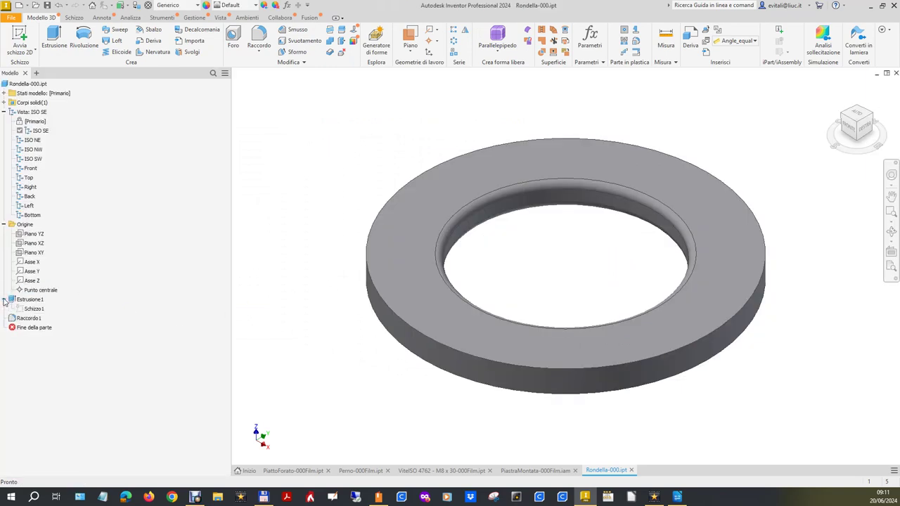
double_click(28, 309)
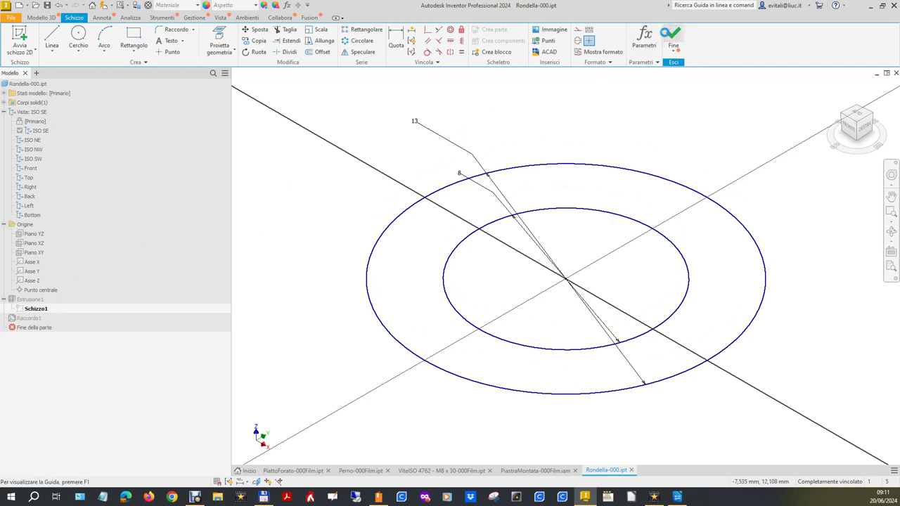
click(664, 33)
- Review Estrusione1 and the 0,25 mm Raccordo1 fillet, then return to PiastraMontata and select the bolt
right_click(42, 301)
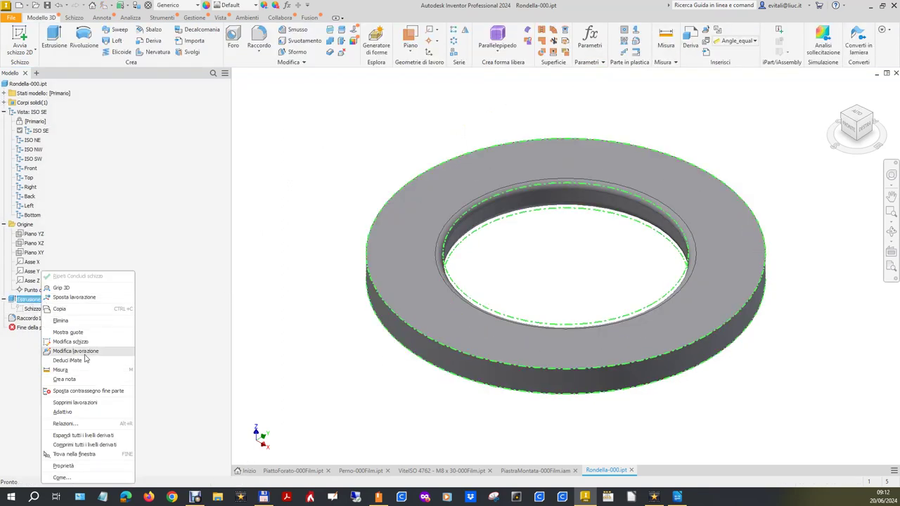
click(76, 351)
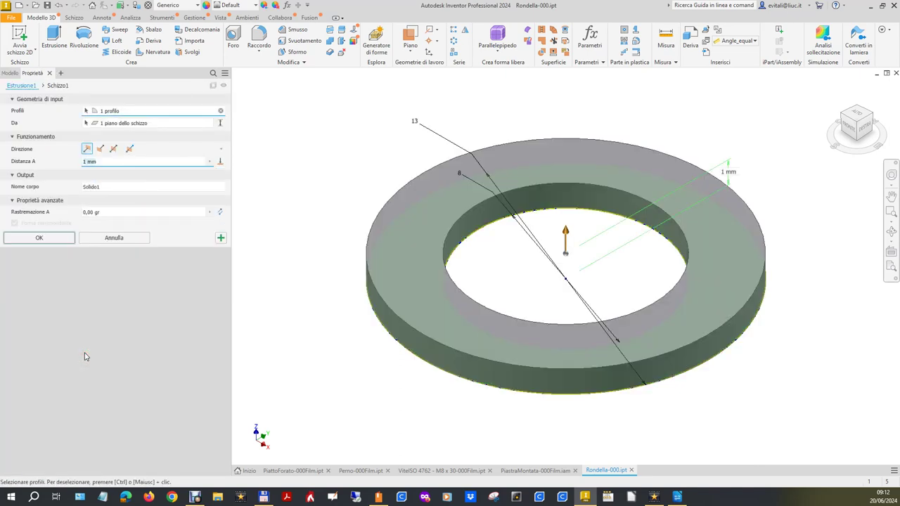
click(57, 239)
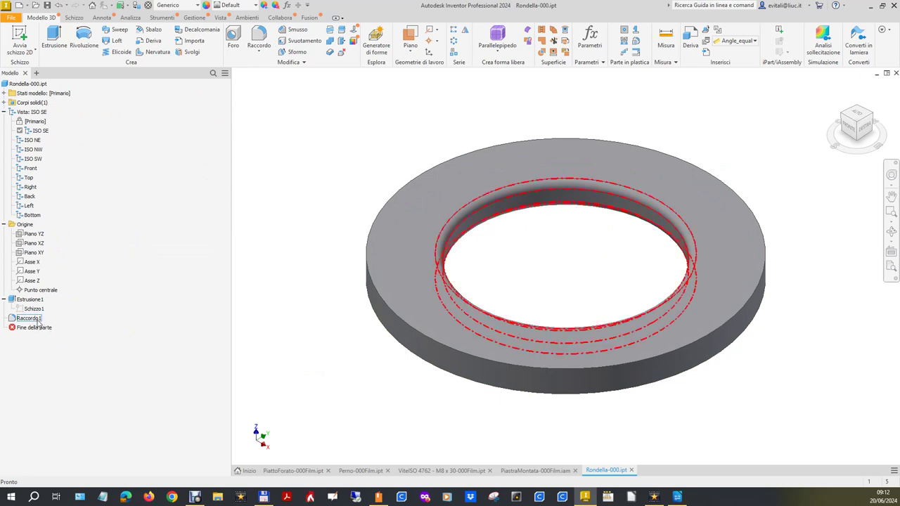
double_click(38, 320)
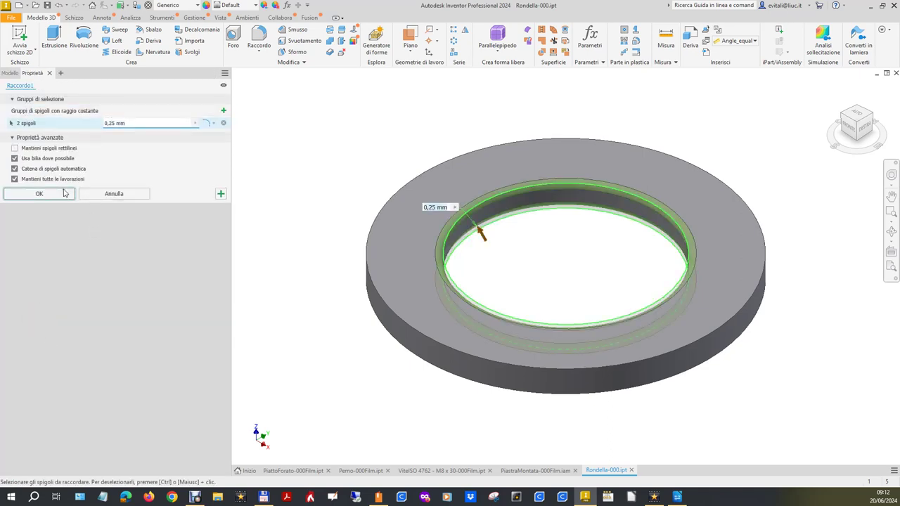
click(60, 194)
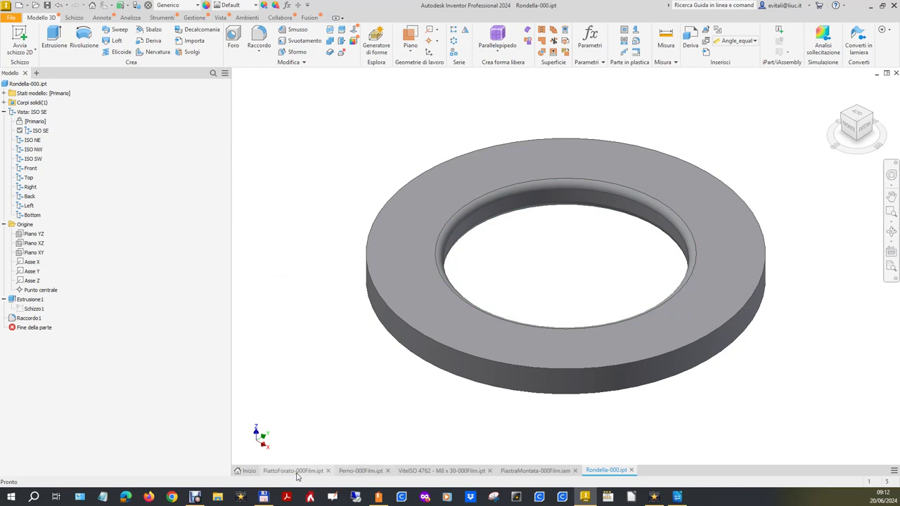
click(546, 471)
click(598, 368)
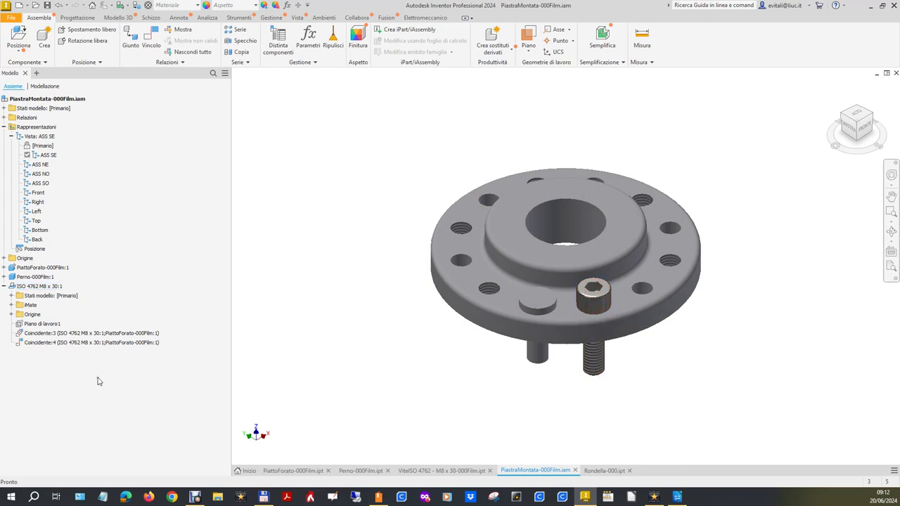
- Delete the bolt's Coincidente:4 constraint and drag the M8 screw up above the plate
click(103, 343)
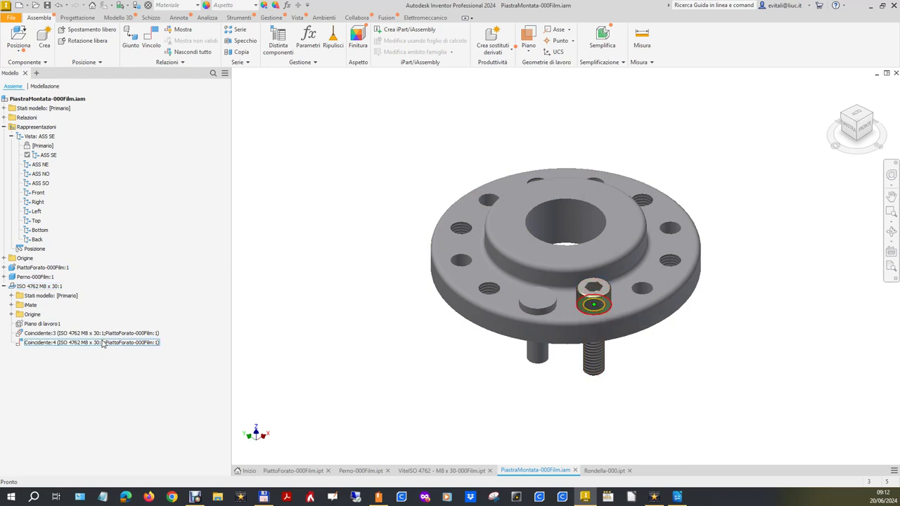
click(103, 343)
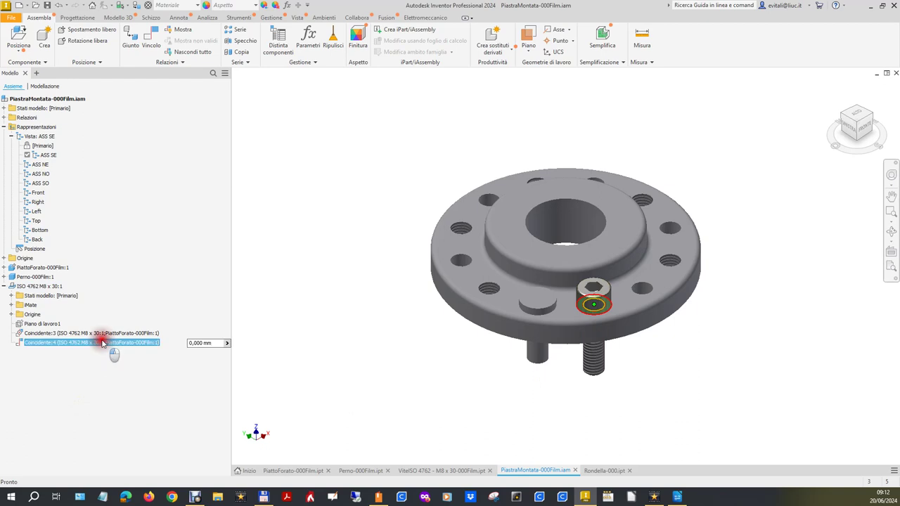
right_click(102, 342)
click(116, 356)
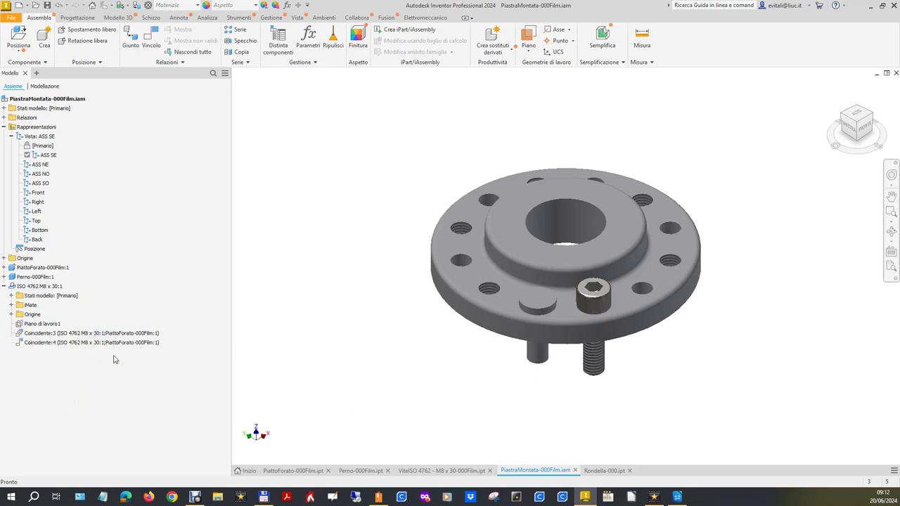
drag(594, 303, 609, 81)
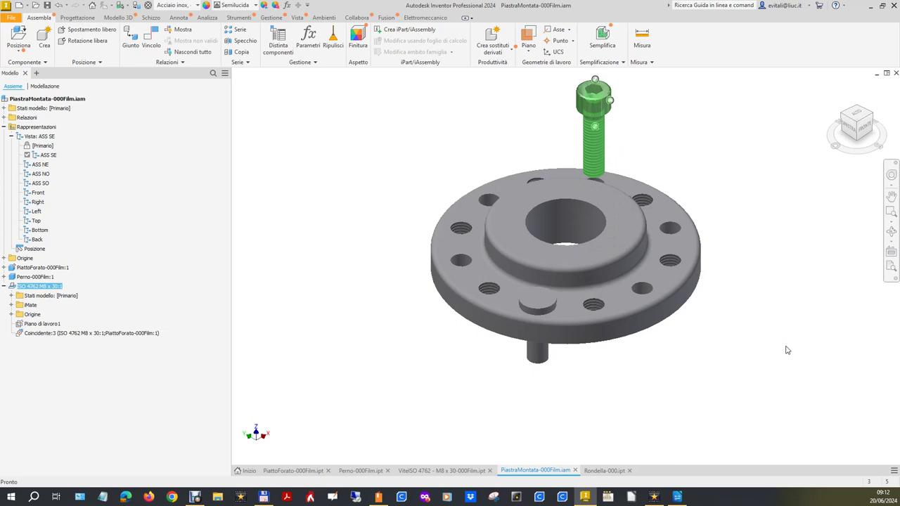
click(19, 49)
- Place one Rondella-000 washer in the assembly and drag it up beside the bolt
click(26, 66)
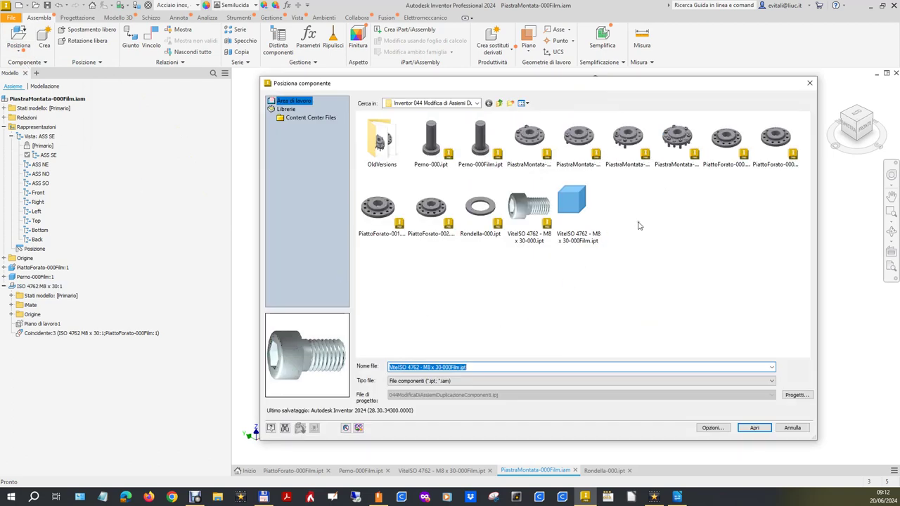
double_click(480, 206)
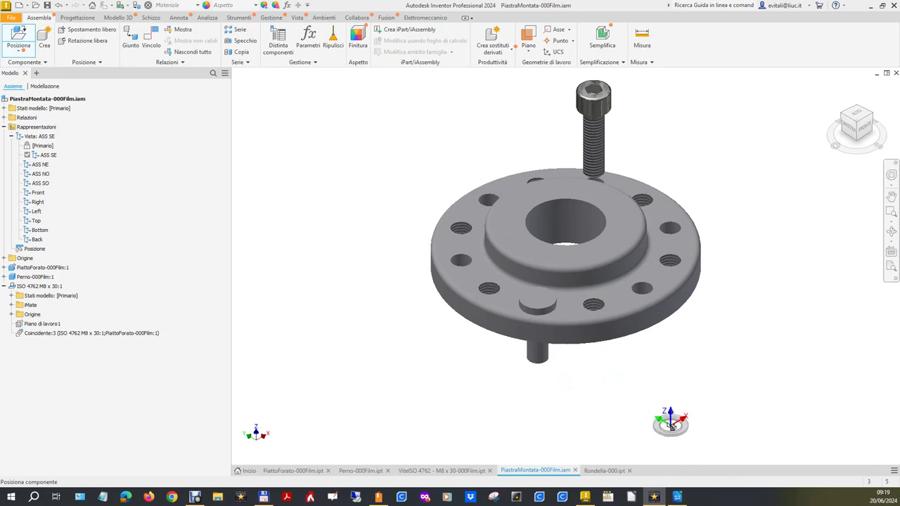
click(659, 414)
right_click(660, 413)
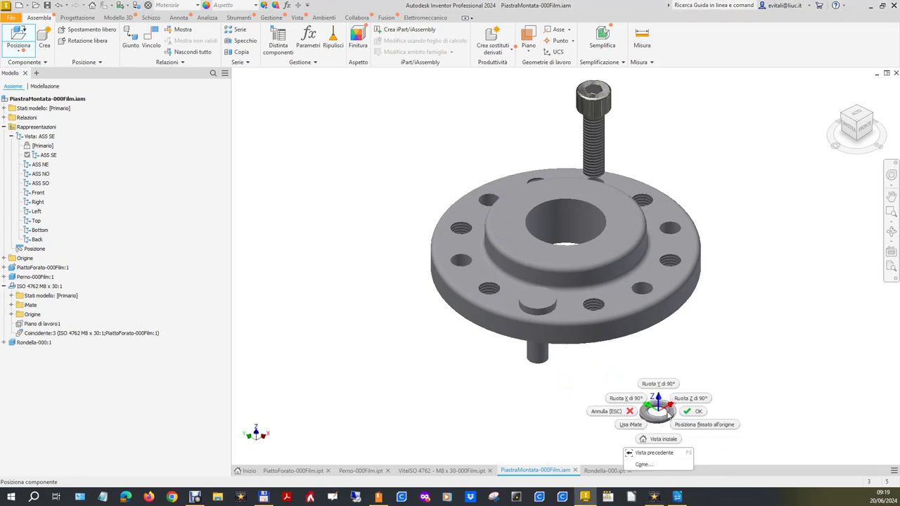
click(694, 411)
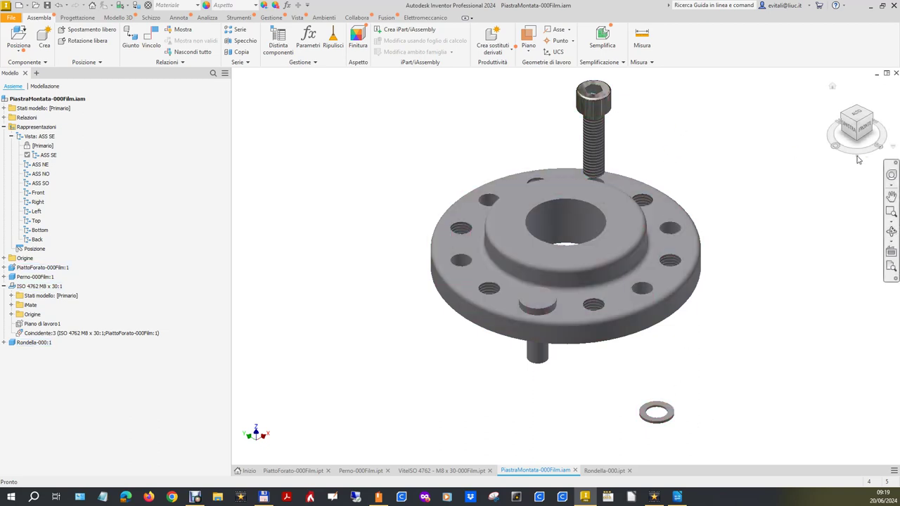
click(668, 409)
drag(669, 409, 762, 165)
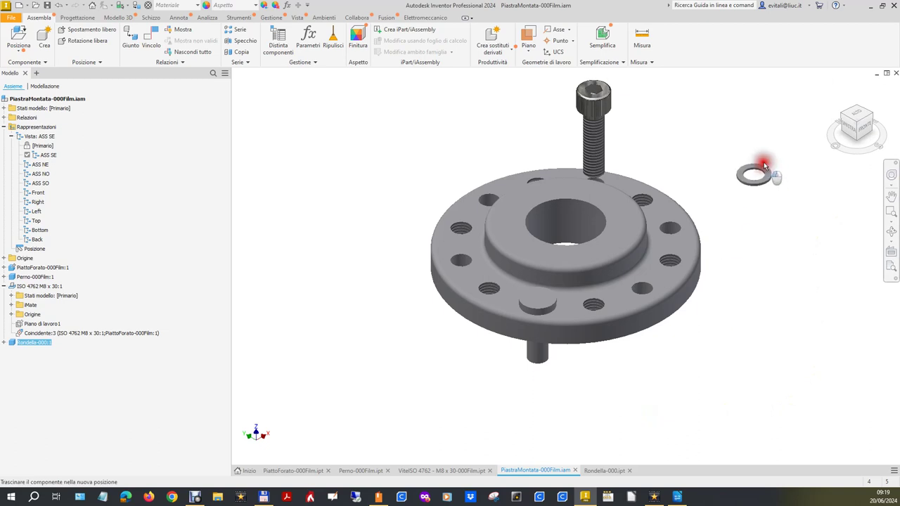
click(855, 144)
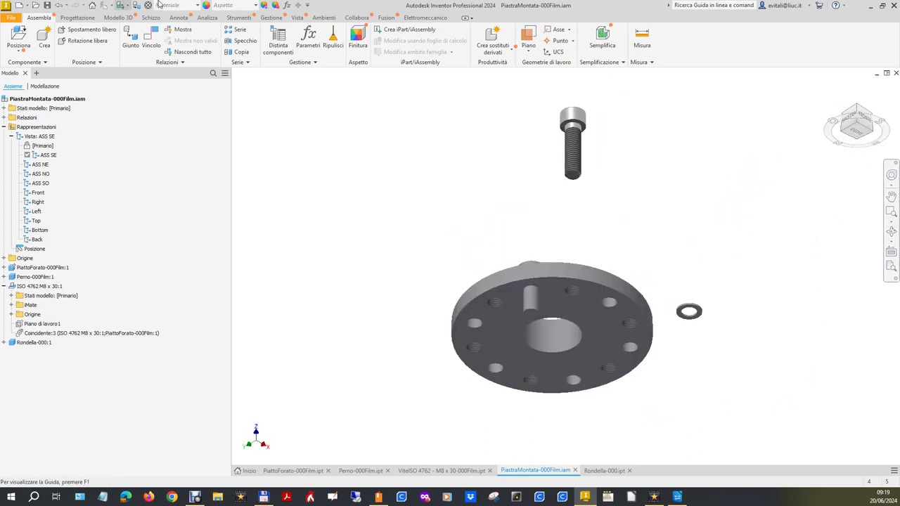
- Mate the washer's top face to the underside of the M8 bolt head
click(151, 36)
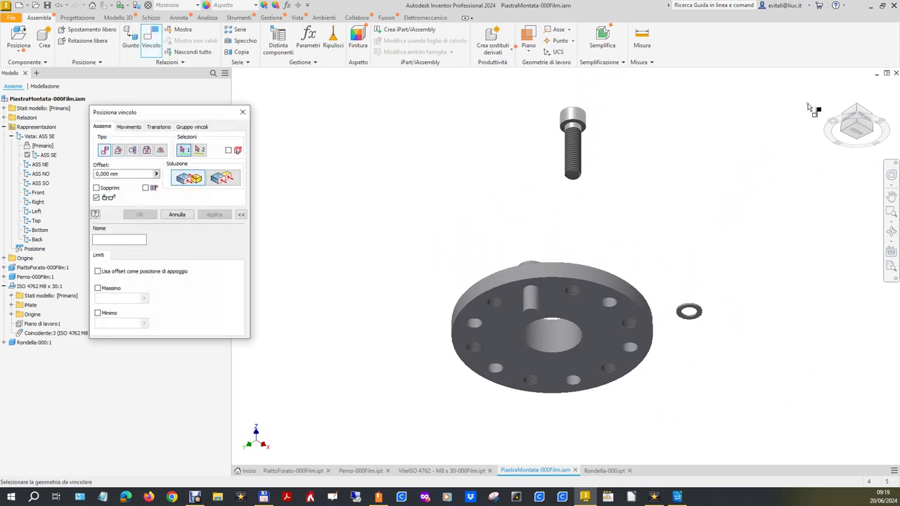
click(833, 88)
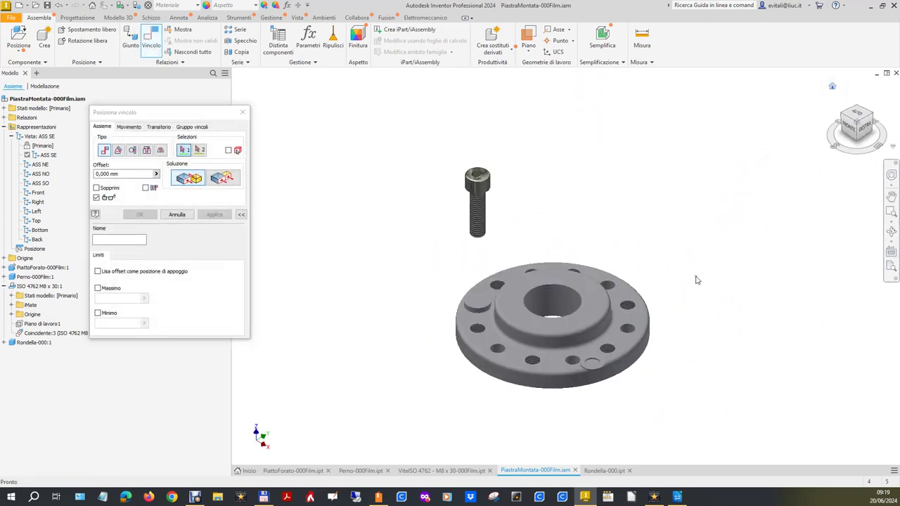
scroll(605, 373, up, 5)
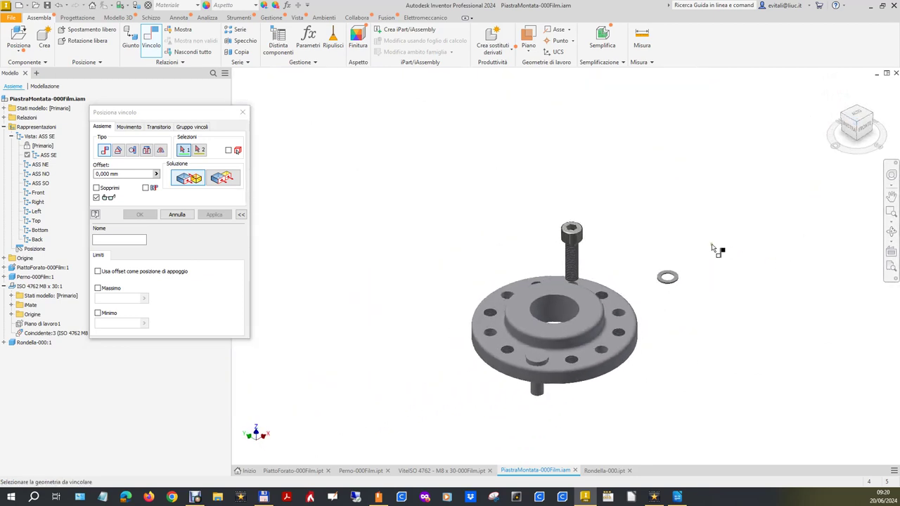
scroll(673, 274, up, 5)
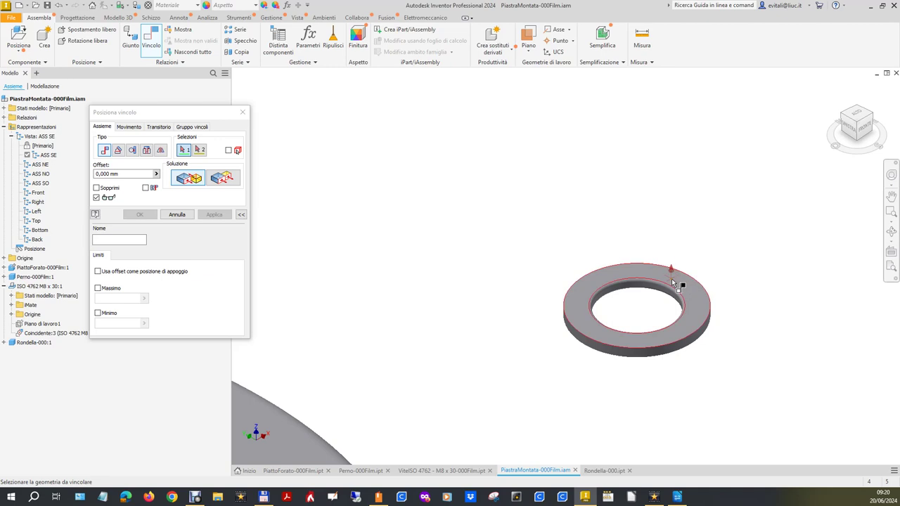
click(674, 272)
click(856, 130)
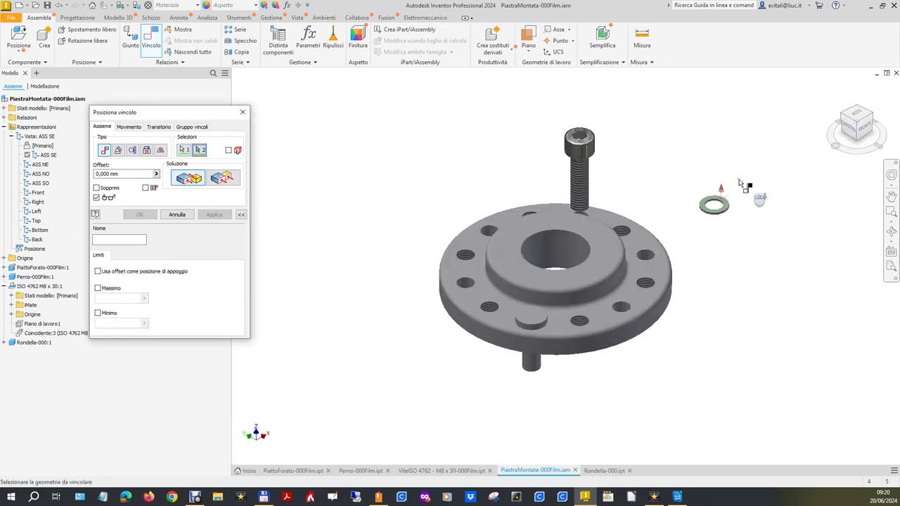
click(856, 144)
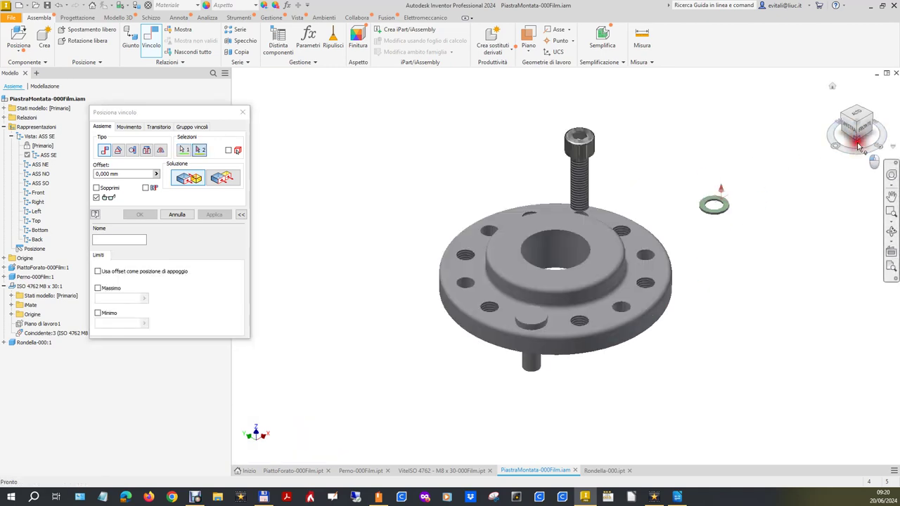
scroll(583, 148, up, 5)
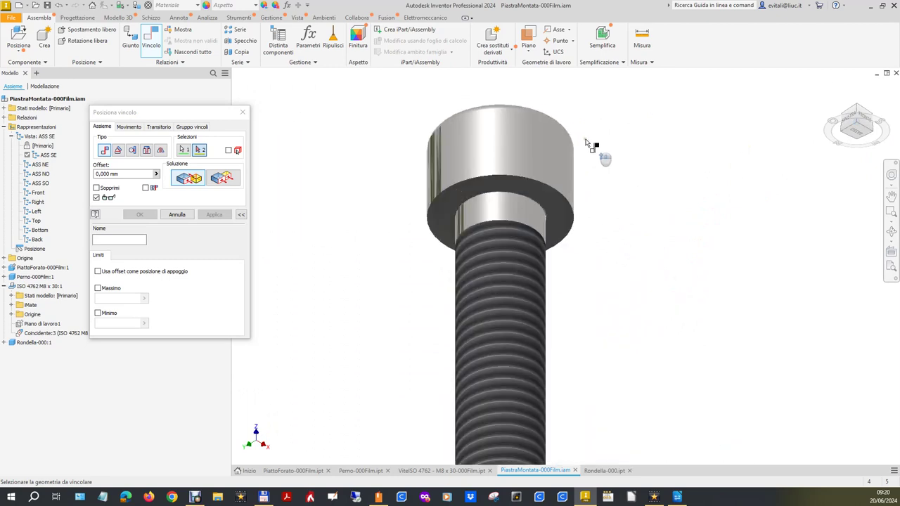
click(559, 205)
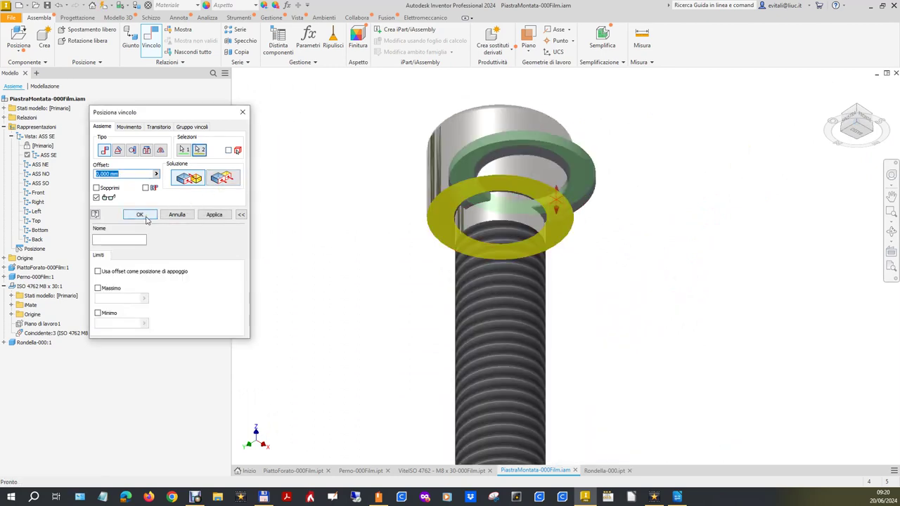
click(140, 215)
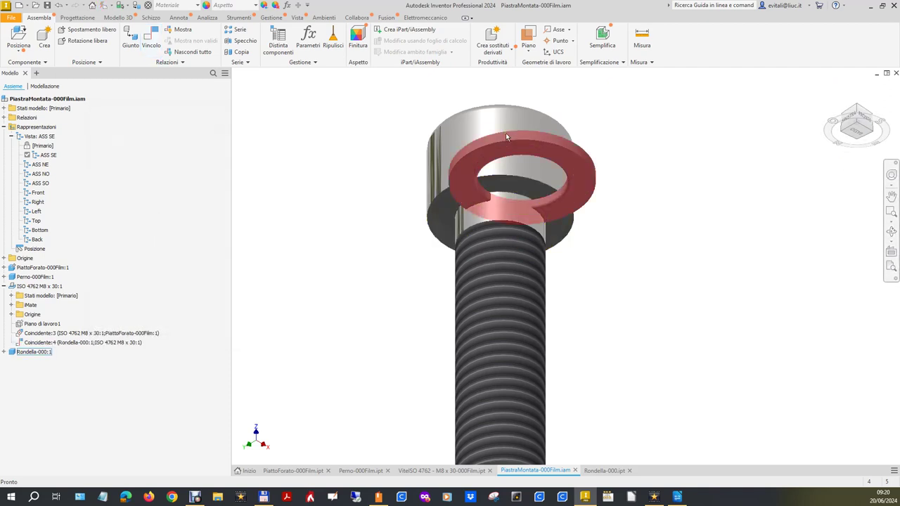
mouse_move(531, 158)
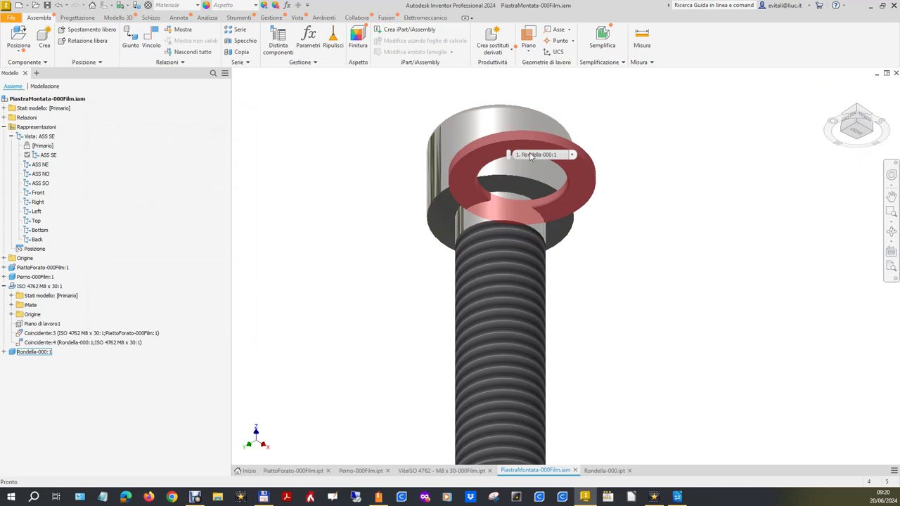
- Constrain the washer's axis to the screw's axis so it sits coaxially on the shank
click(151, 40)
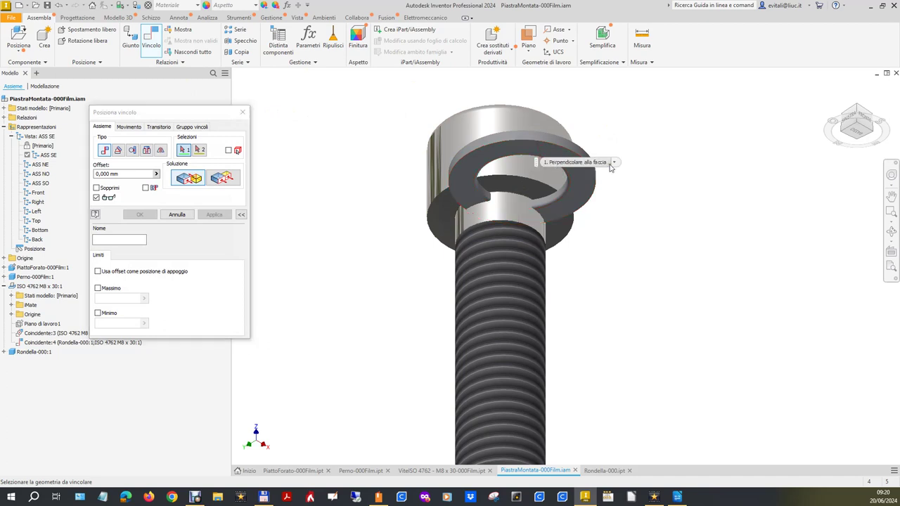
click(617, 163)
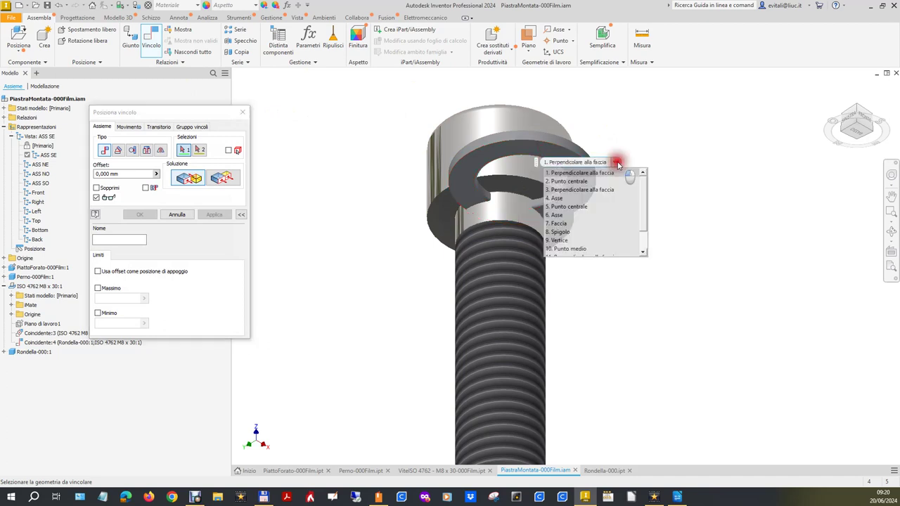
click(573, 199)
click(573, 201)
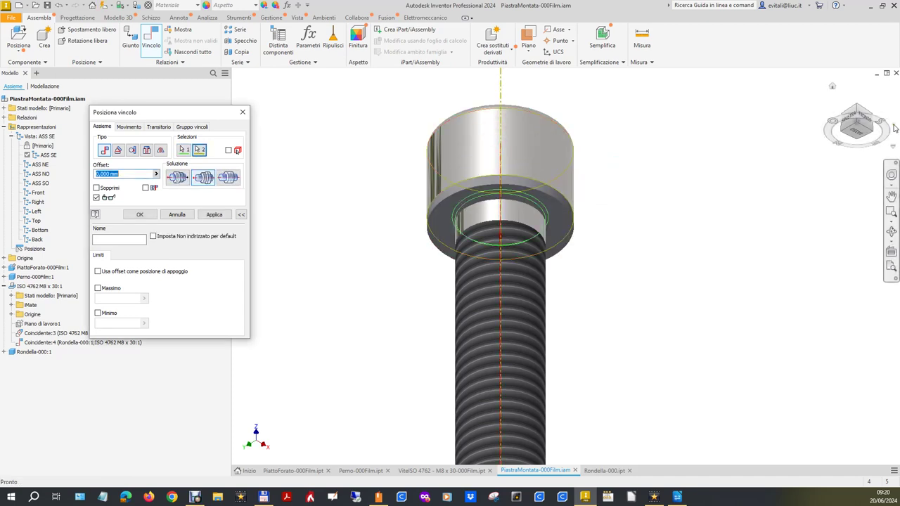
click(145, 214)
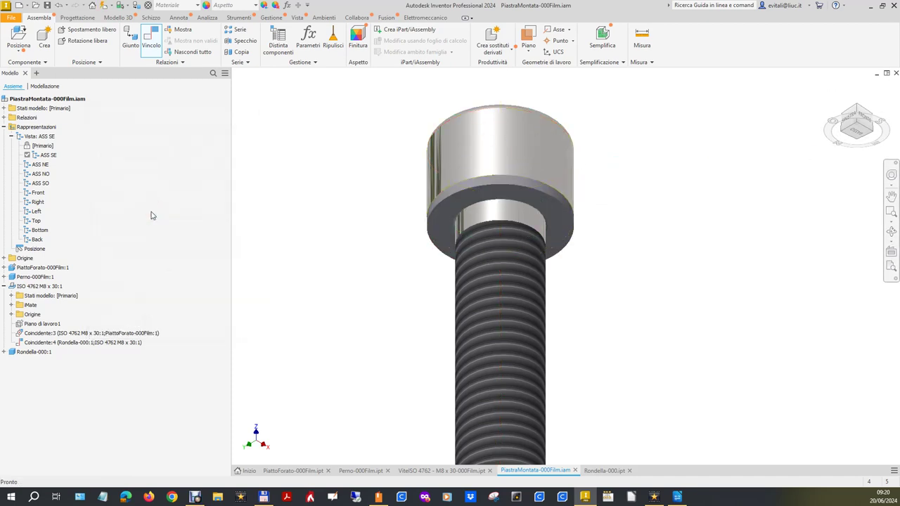
- Constrain the M8 bolt head face to a flange bolt hole, seating bolt and washer on the plate
click(831, 88)
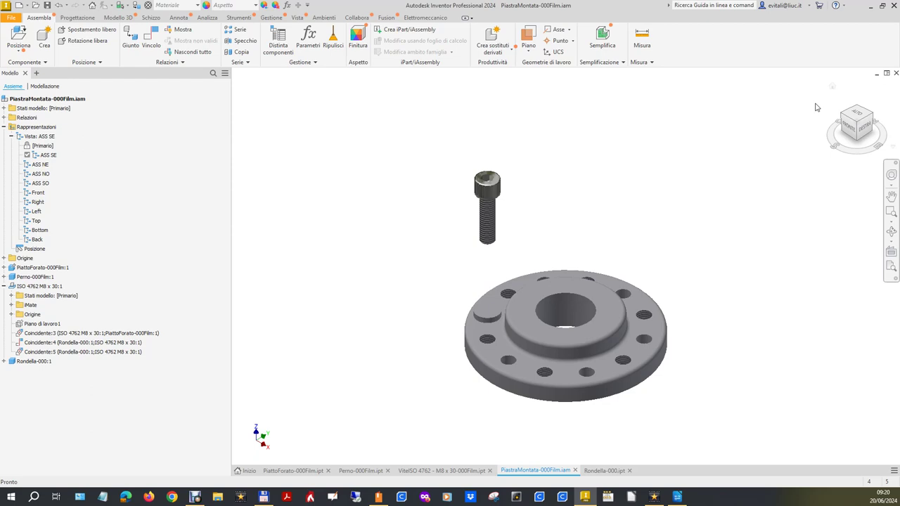
click(858, 143)
click(153, 32)
scroll(503, 180, up, 10)
click(523, 205)
click(833, 87)
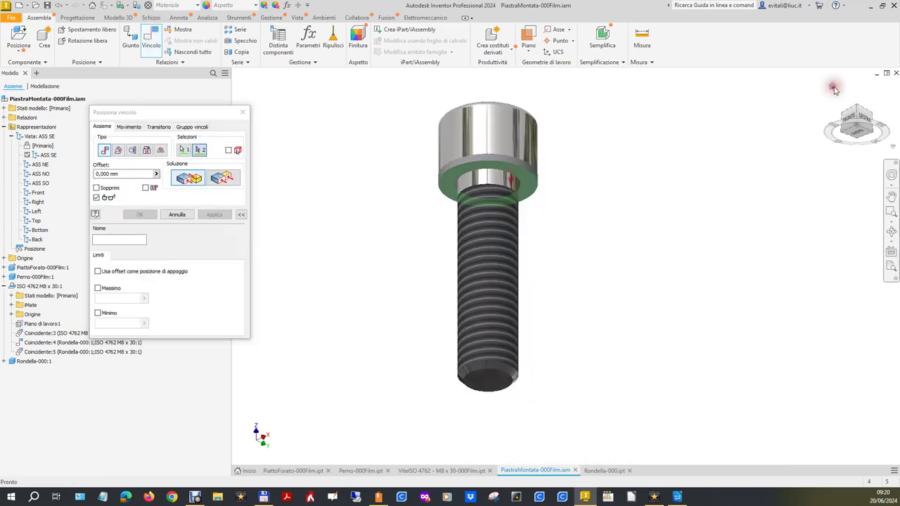
click(487, 343)
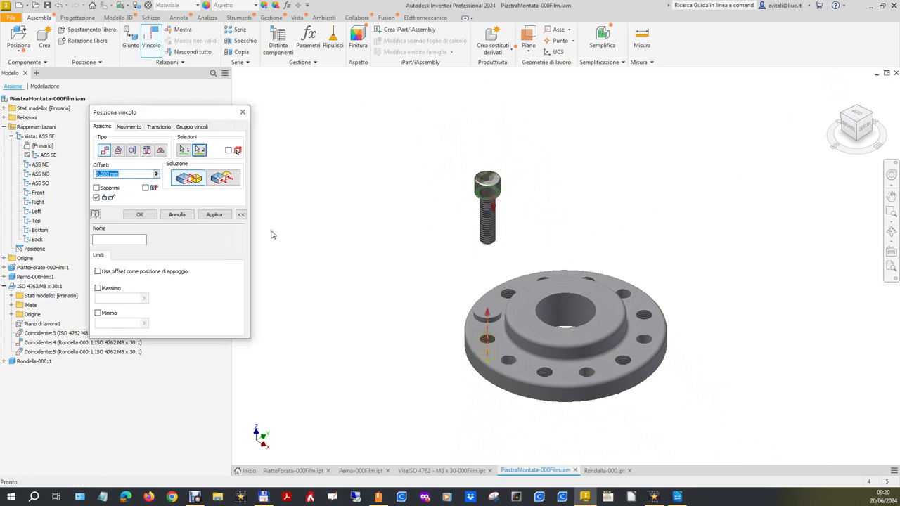
key(Return)
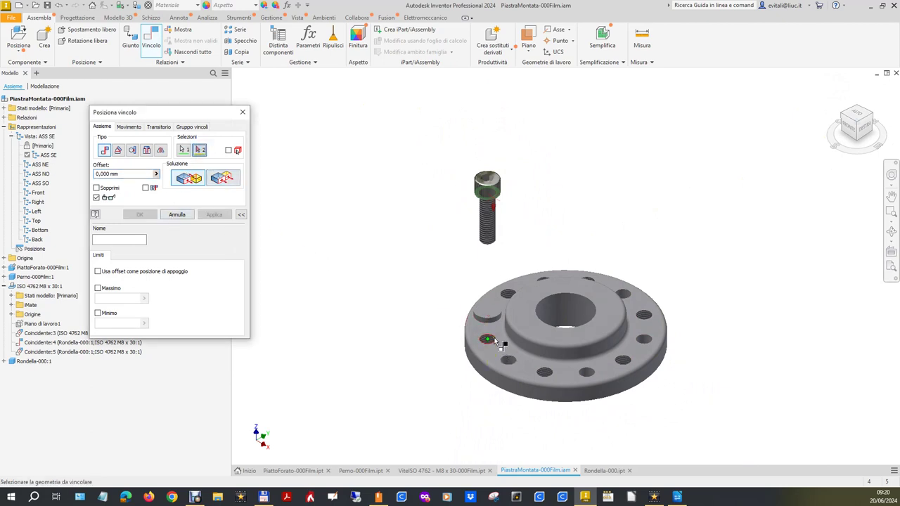
click(492, 344)
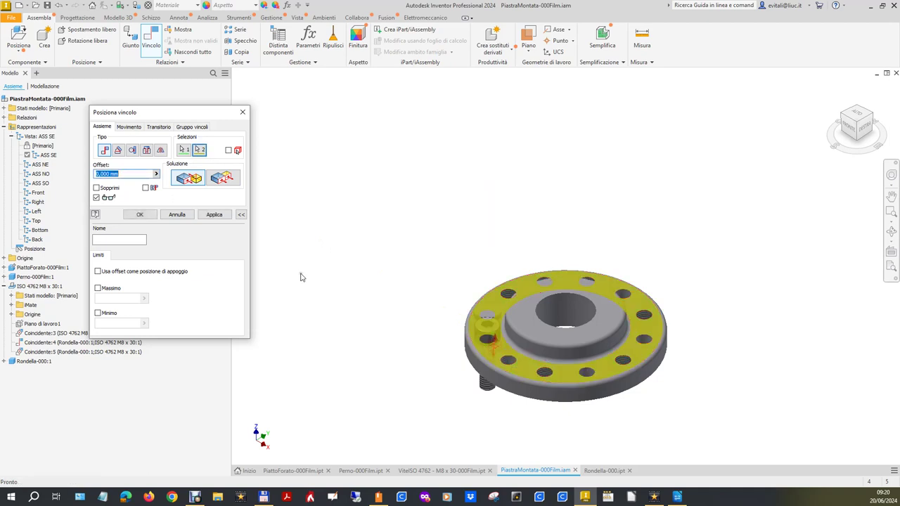
click(214, 214)
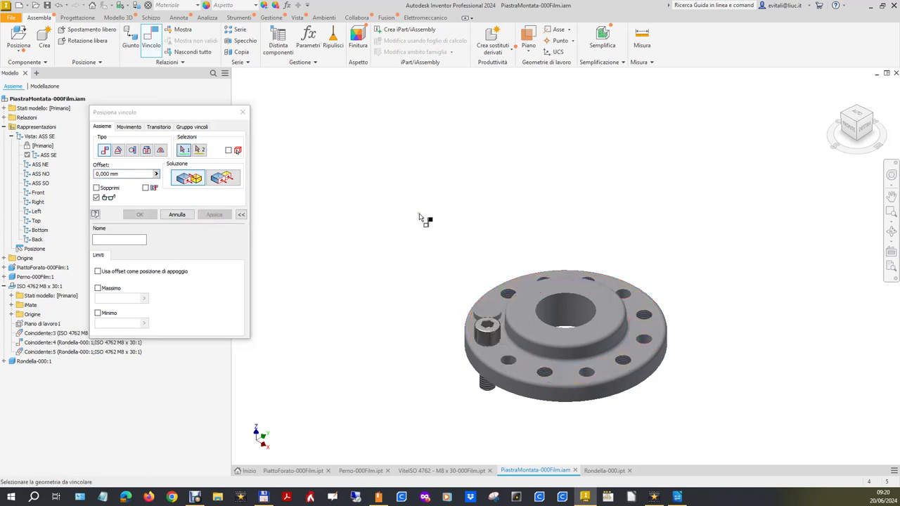
click(841, 116)
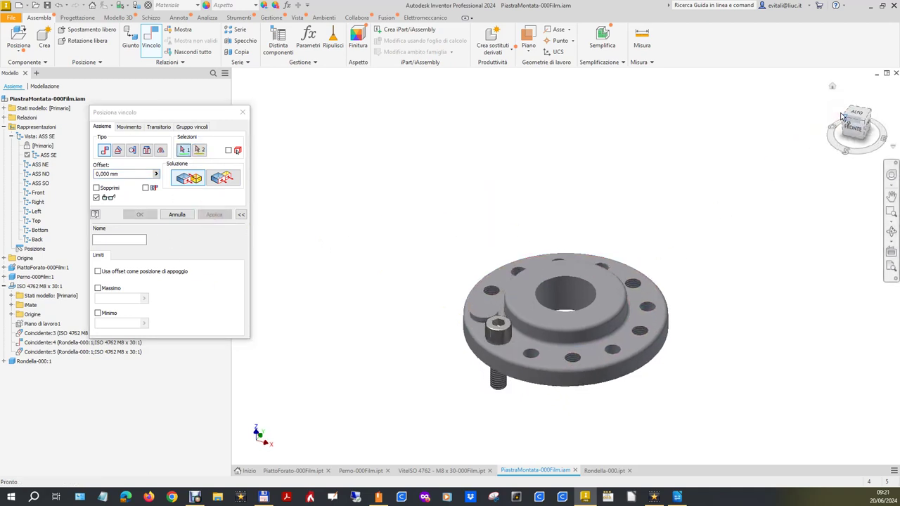
- Pick an axis candidate near the bolt, then cancel that constraint without adding it
scroll(614, 306, up, 5)
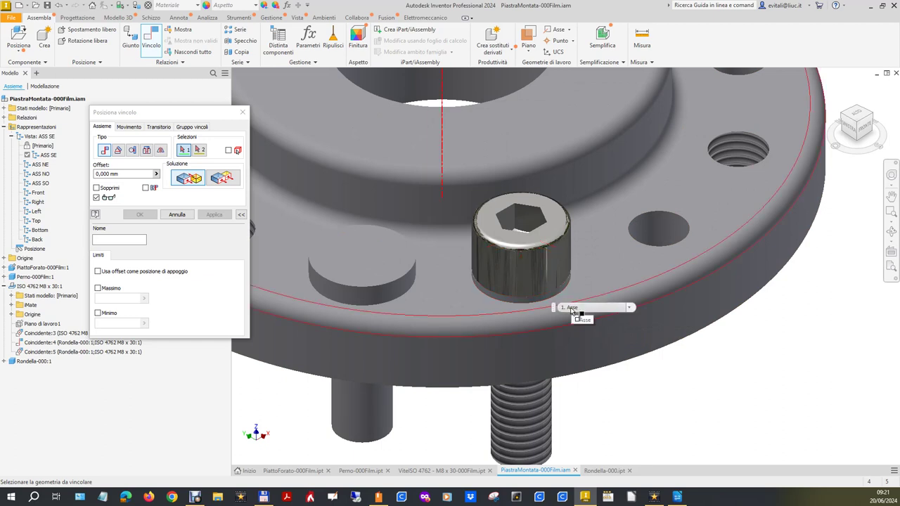
click(573, 311)
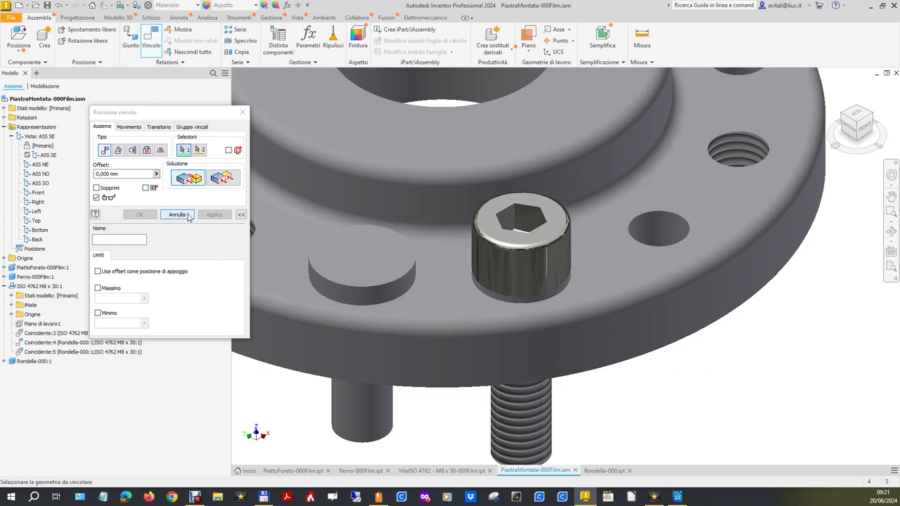
click(177, 216)
scroll(827, 361, down, 3)
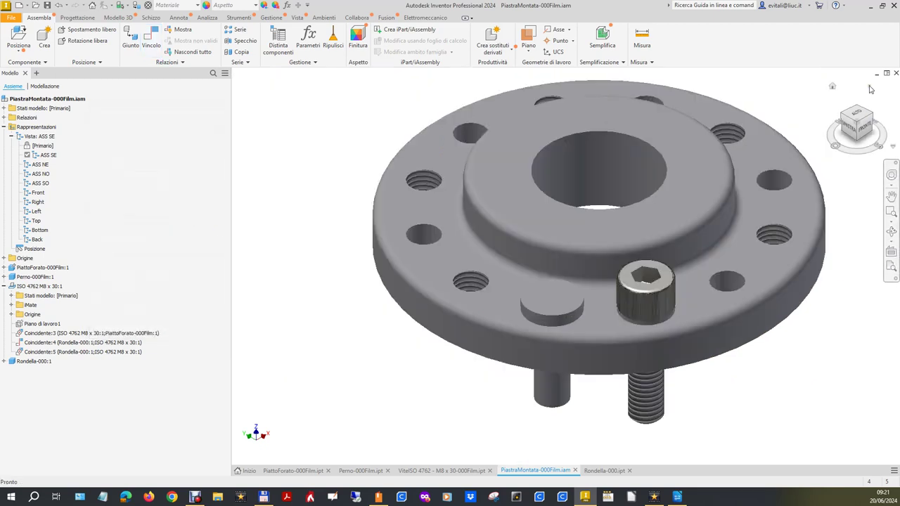
click(833, 89)
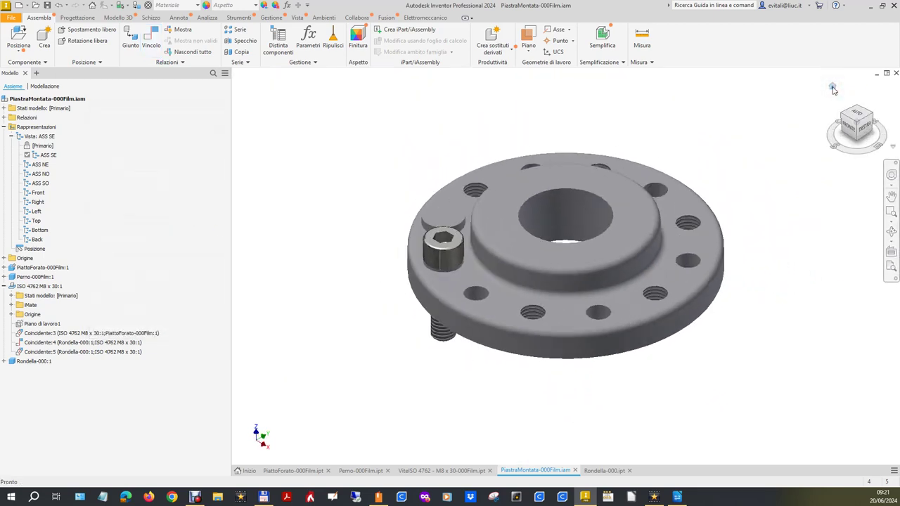
- Mirror the washer, M8 bolt and pin across Piano XZ, setting each component's mirror status
click(840, 115)
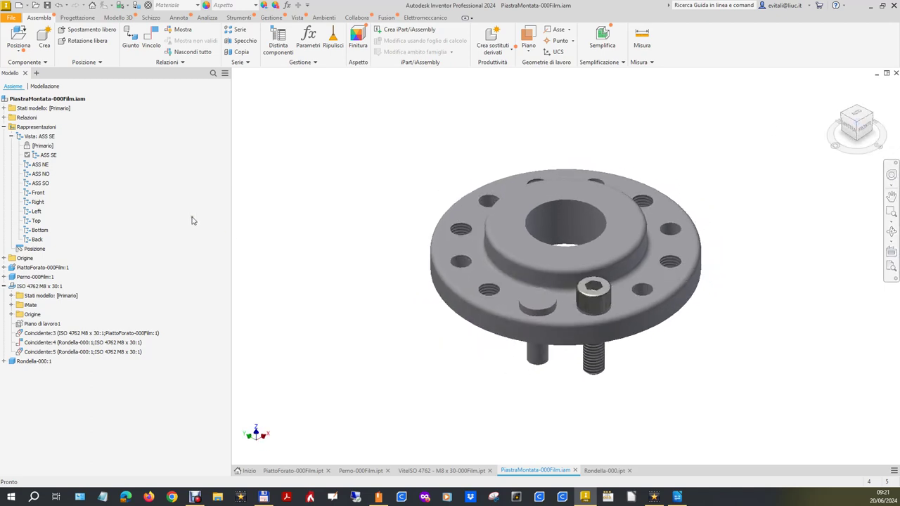
click(230, 40)
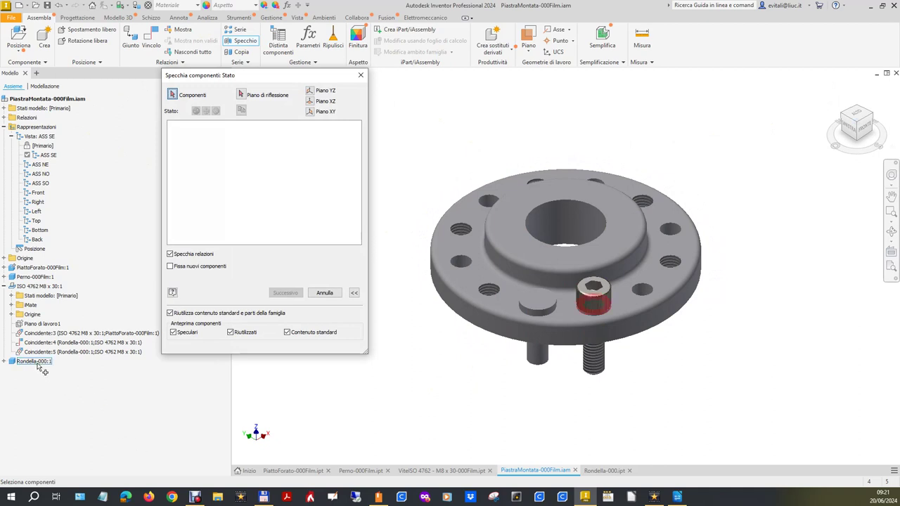
click(39, 363)
click(42, 287)
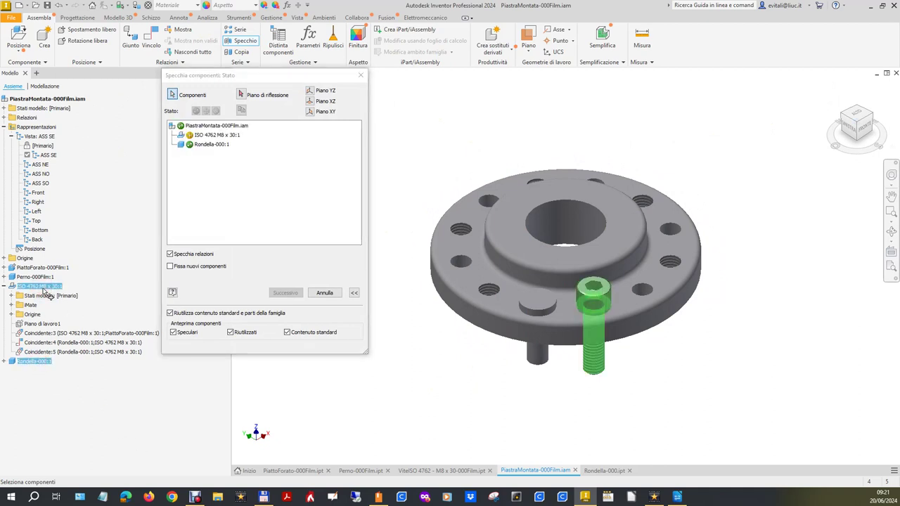
click(42, 278)
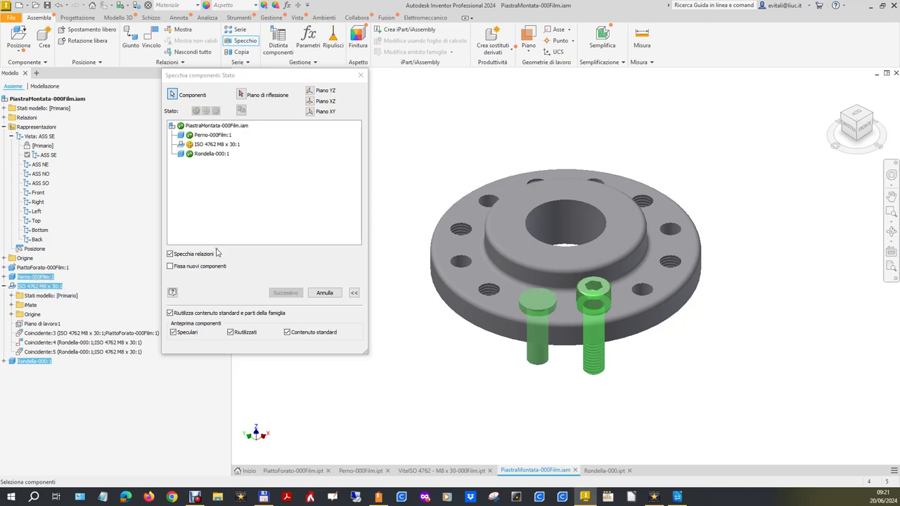
click(190, 154)
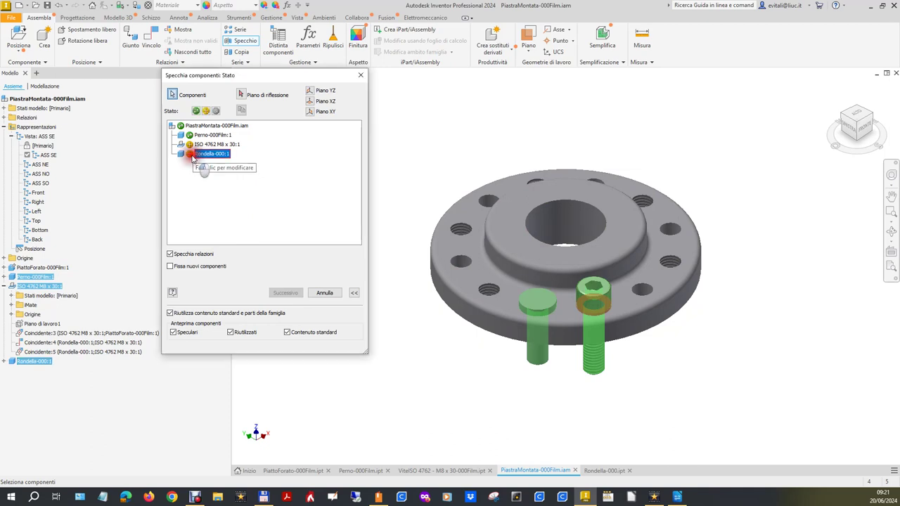
click(189, 135)
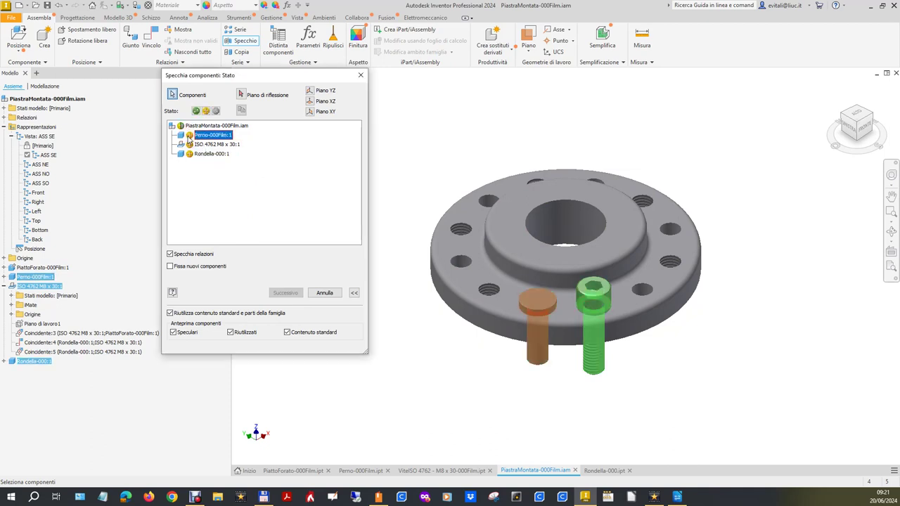
click(189, 135)
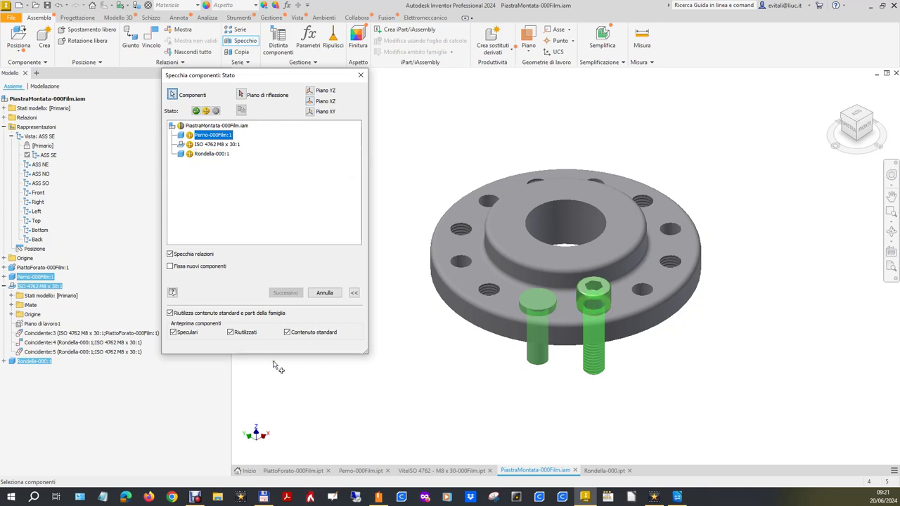
click(310, 103)
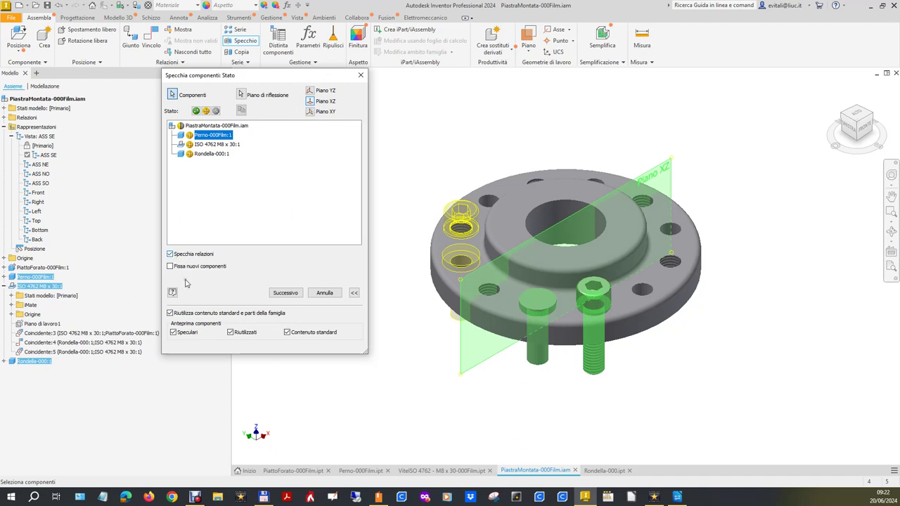
click(287, 294)
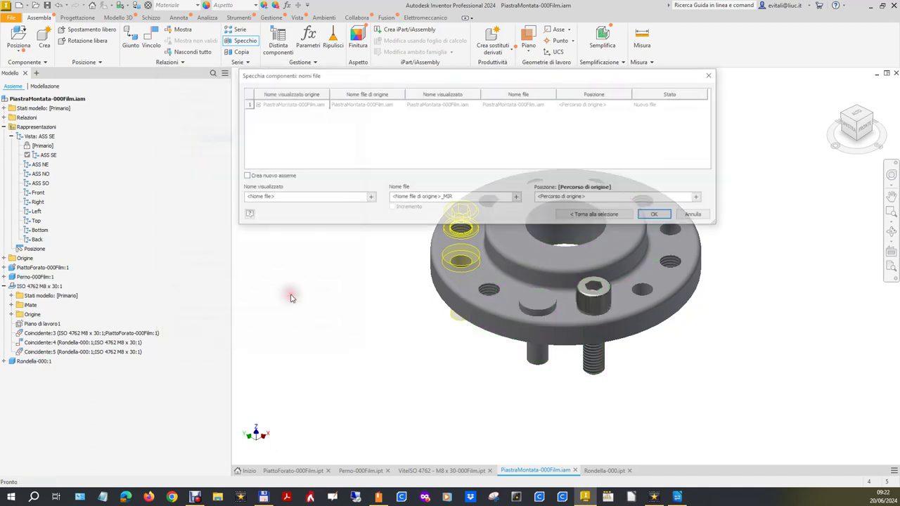
- Confirm the mirrored file names and accept the mirror despite the Coincidente:8 conflict
click(656, 215)
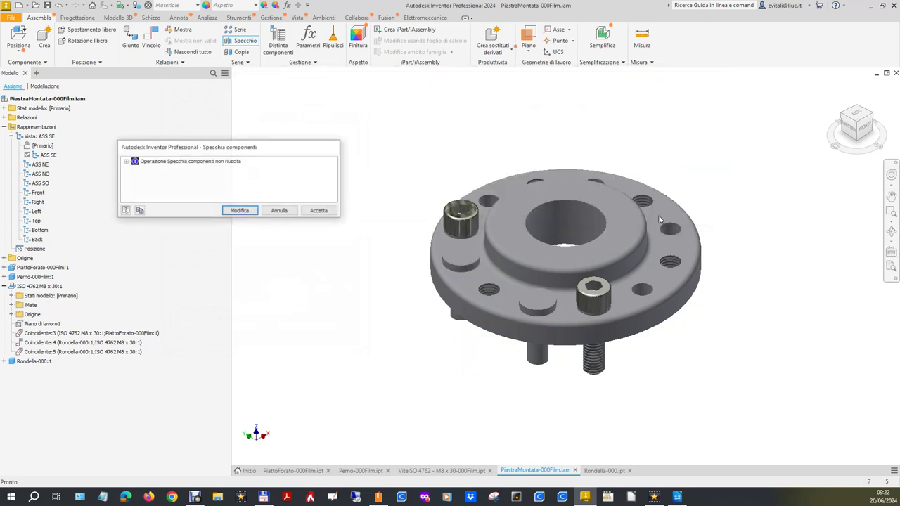
click(125, 161)
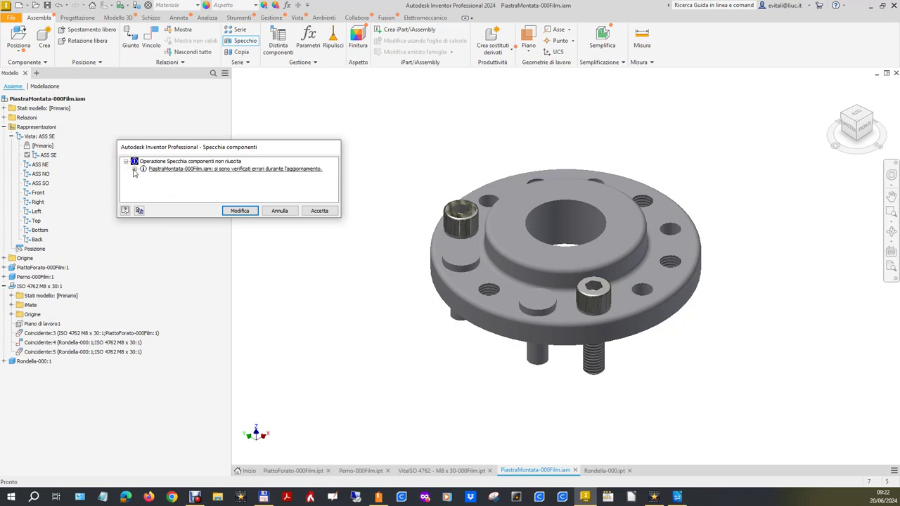
click(134, 170)
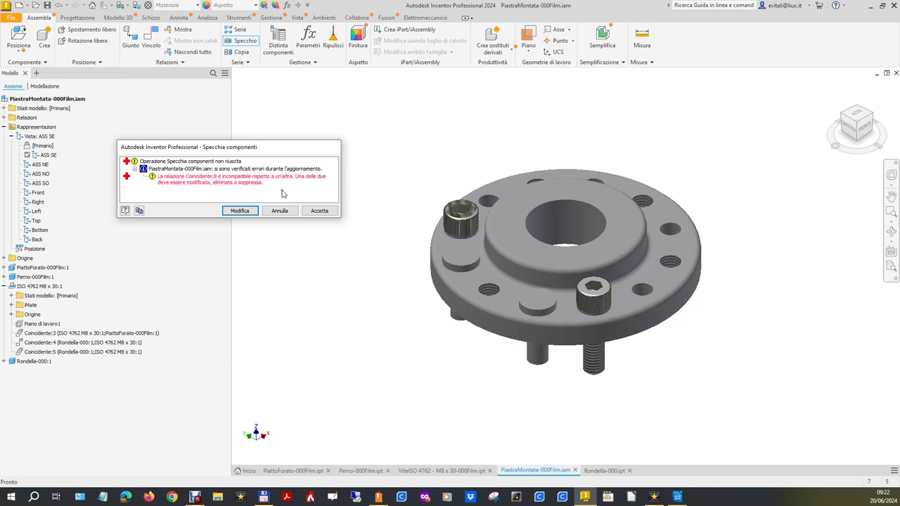
click(327, 212)
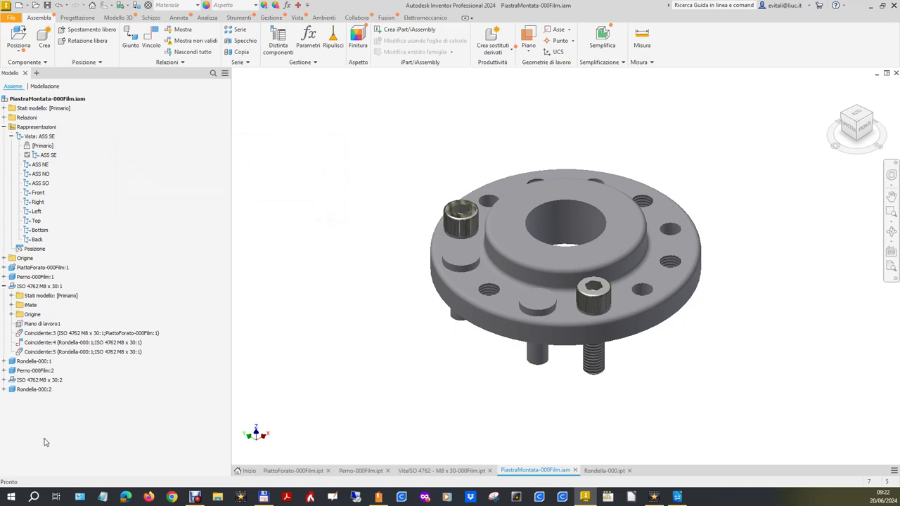
- Inspect Rondella-000:2's Coincidente:8 and Coincidente:7, then highlight Rondella-000:1's Coincidente:5
click(3, 389)
click(67, 427)
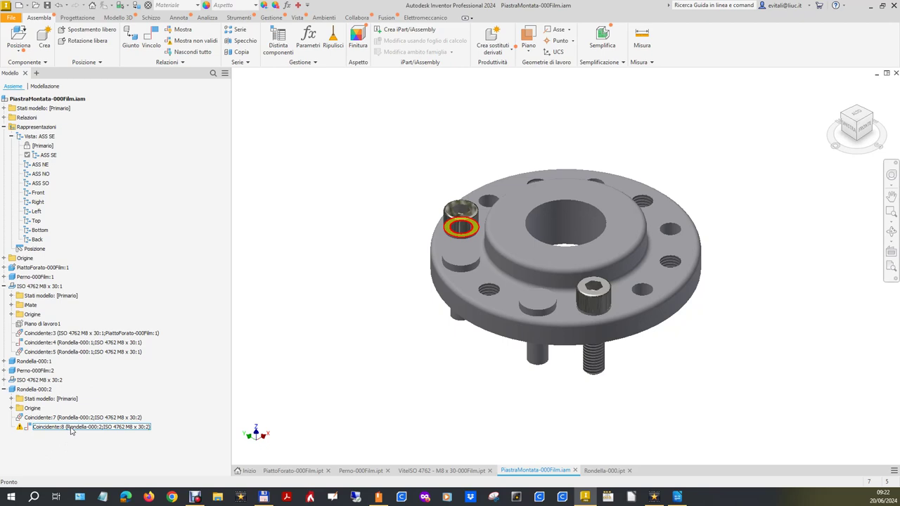
click(71, 419)
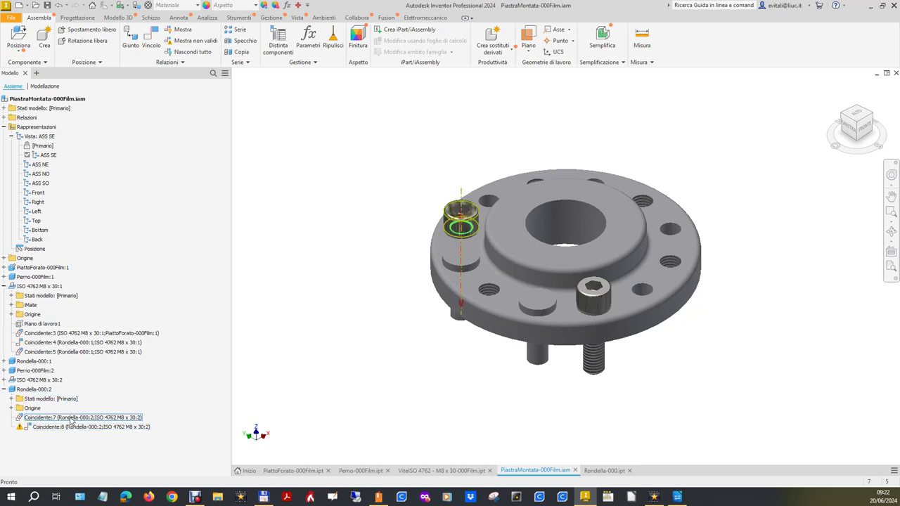
click(4, 361)
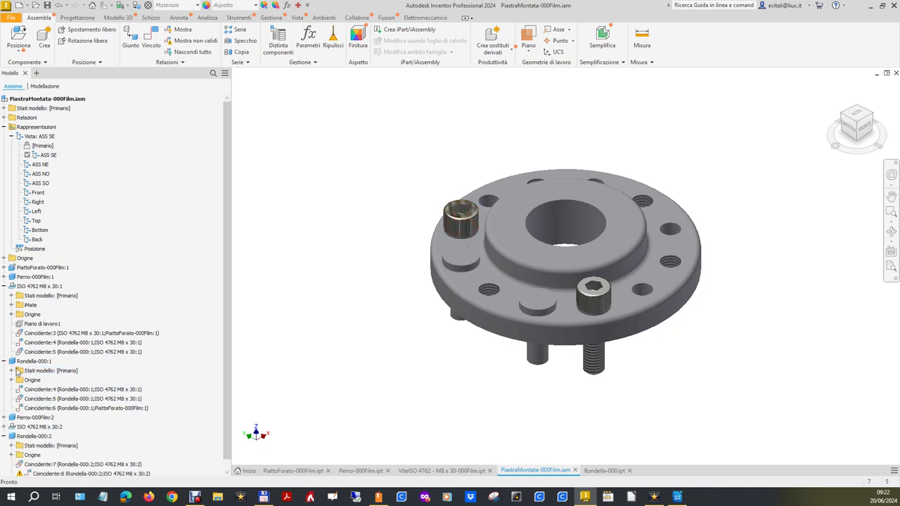
click(64, 398)
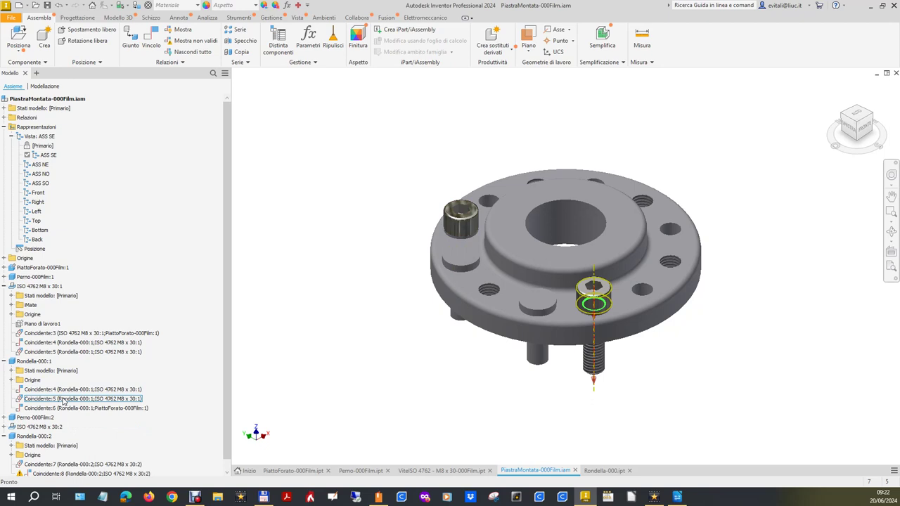
key(Escape)
click(67, 398)
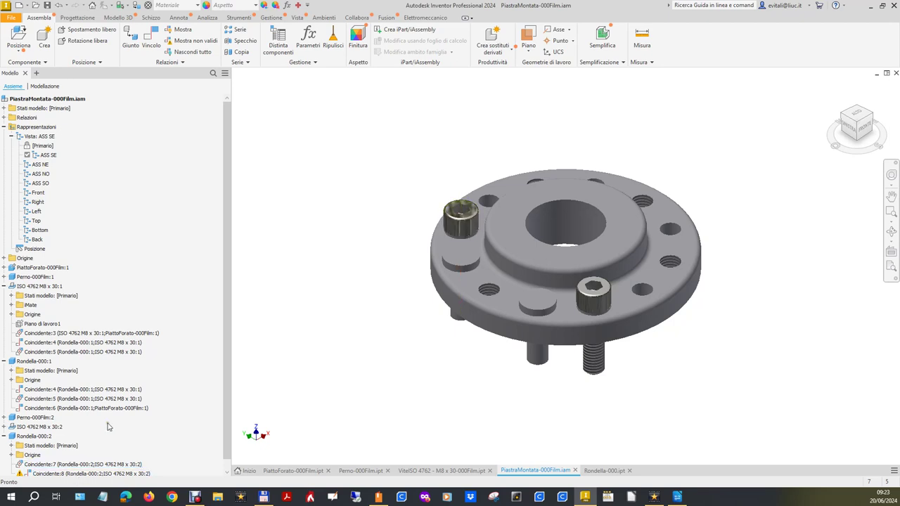
scroll(106, 424, down, 1)
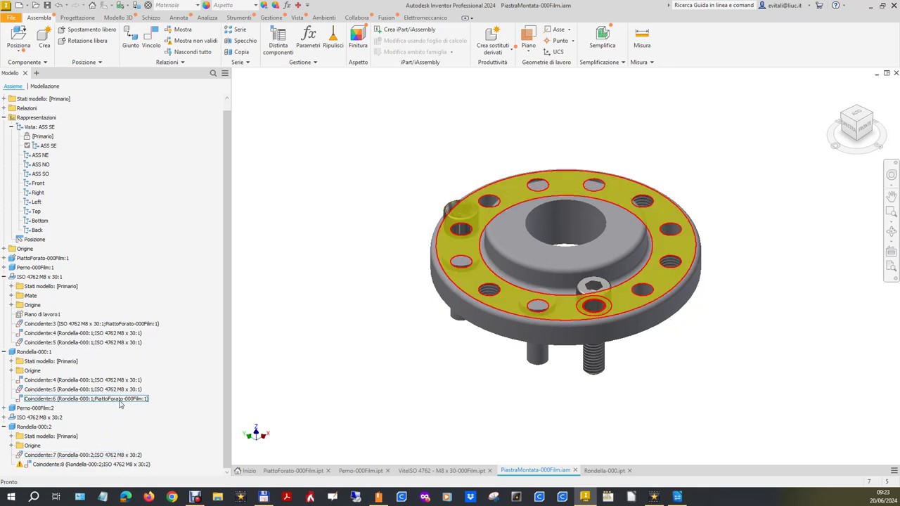
click(240, 43)
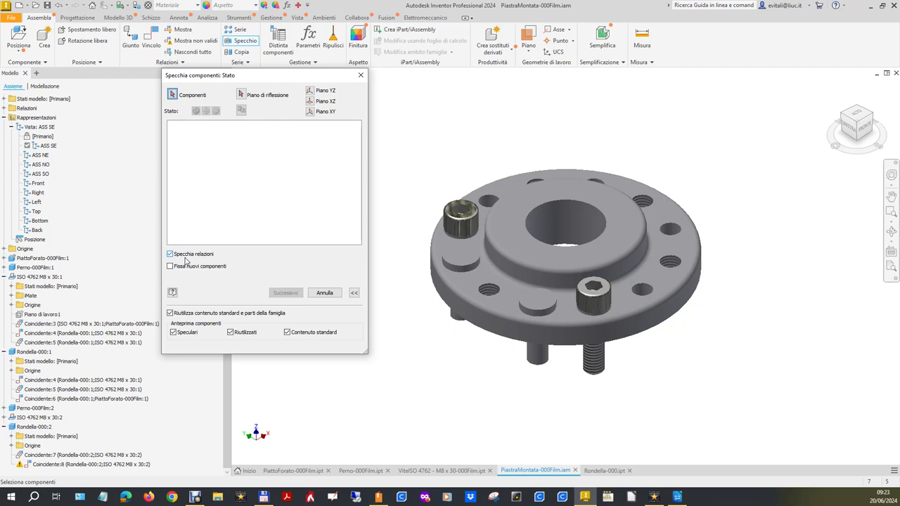
click(323, 292)
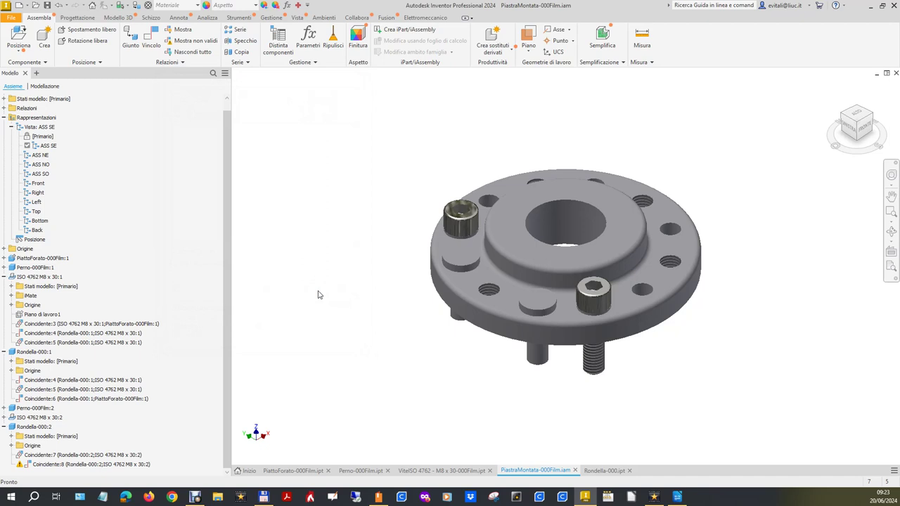
- Select ISO 4762 M8 x 30:1 for copying, cycling its status back to copied
click(241, 52)
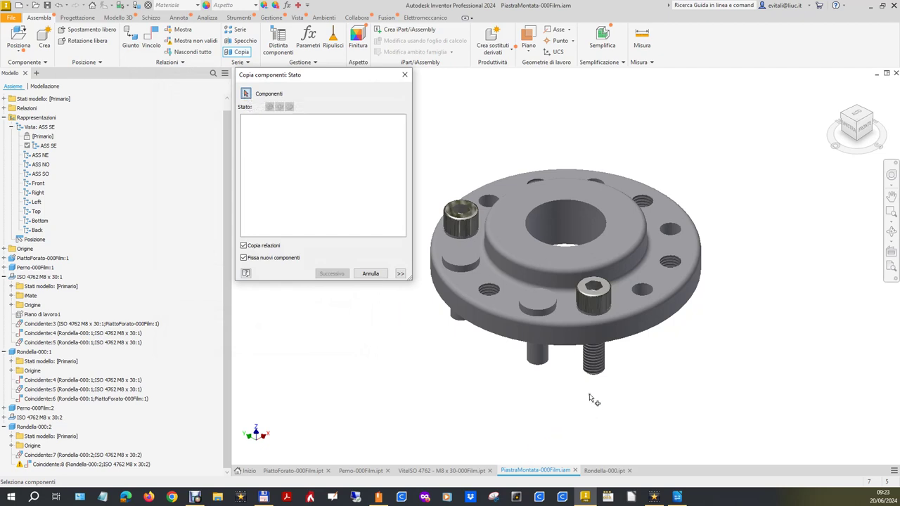
click(594, 359)
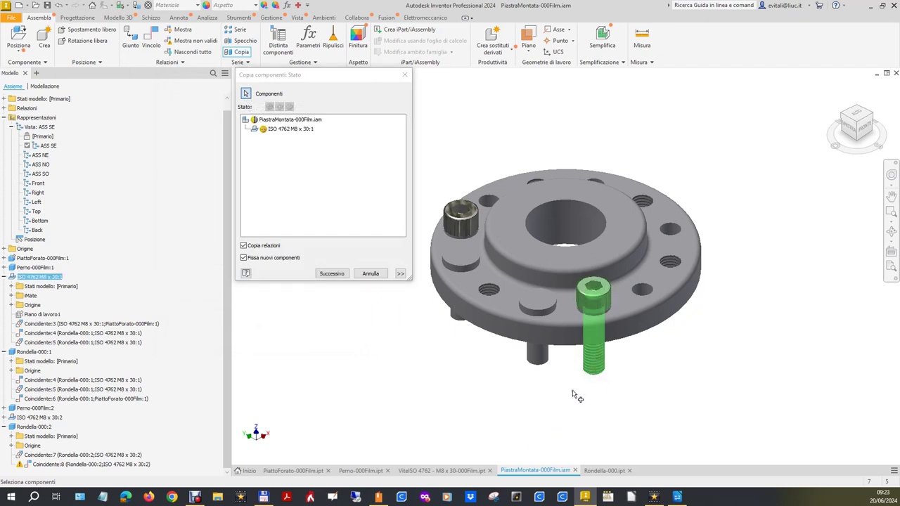
click(264, 129)
click(264, 130)
click(263, 129)
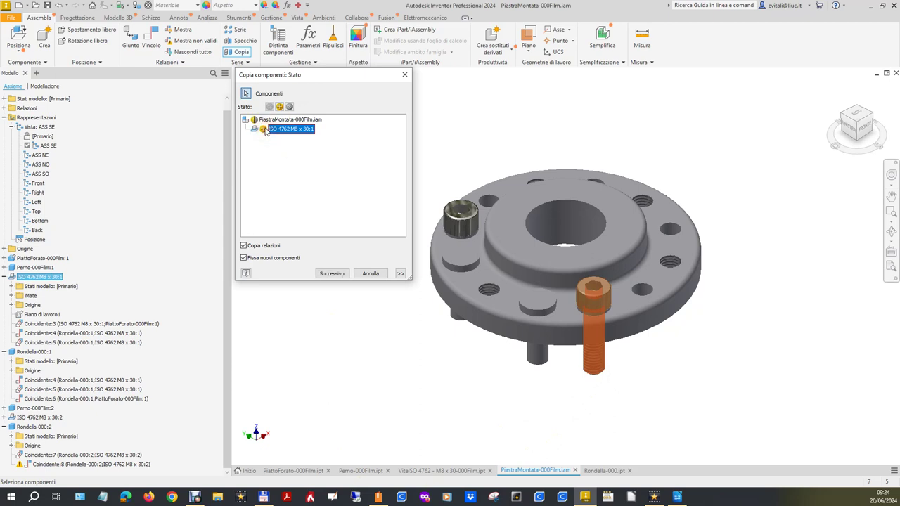
click(265, 129)
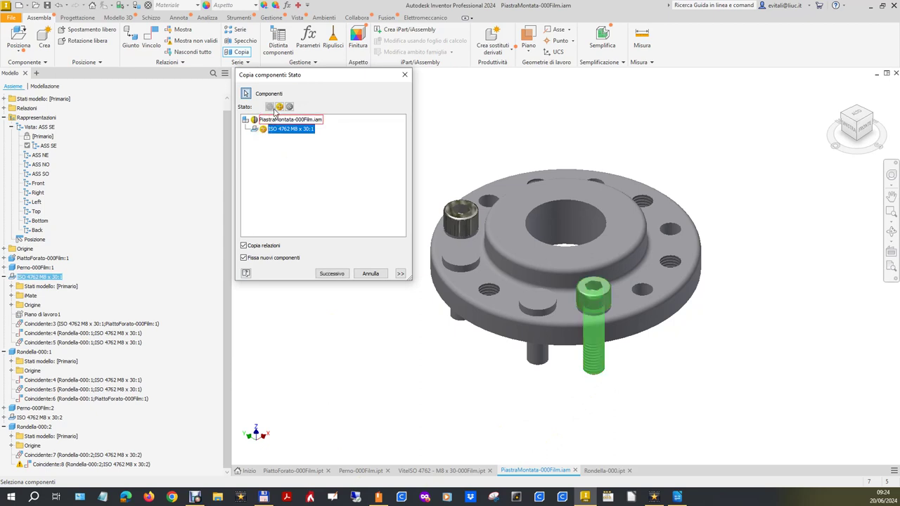
click(264, 129)
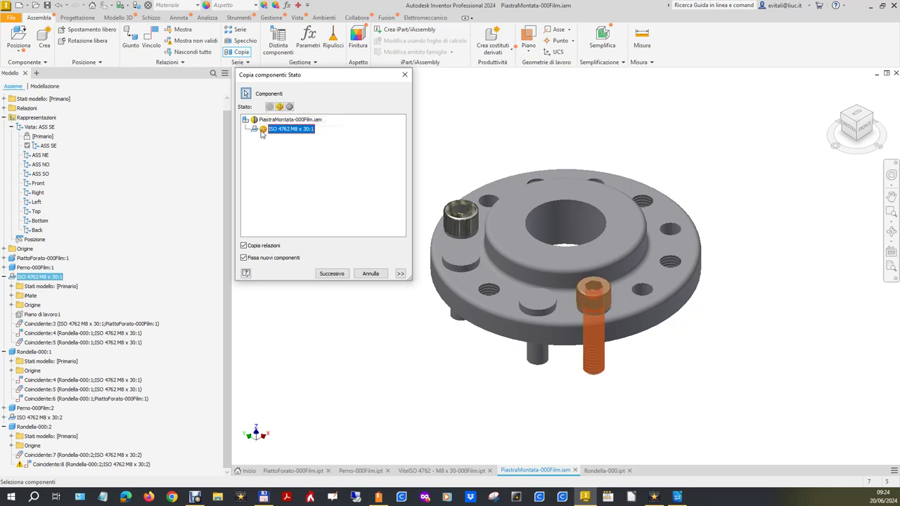
click(264, 130)
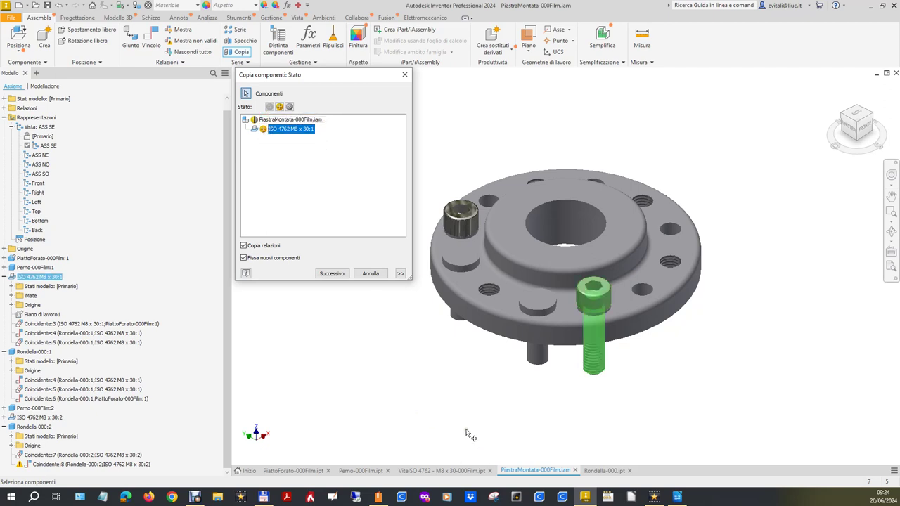
- Add washer Rondella-000:2 as copied and confirm the copied file names
click(39, 427)
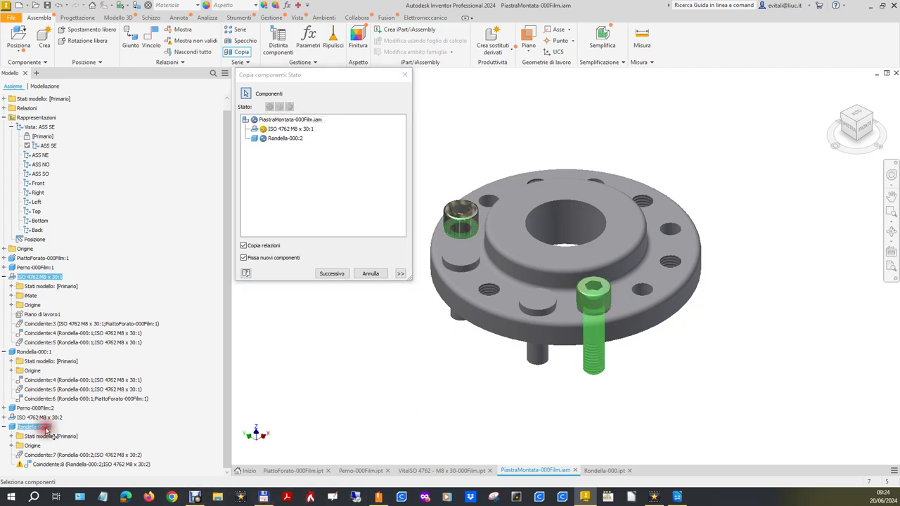
click(263, 139)
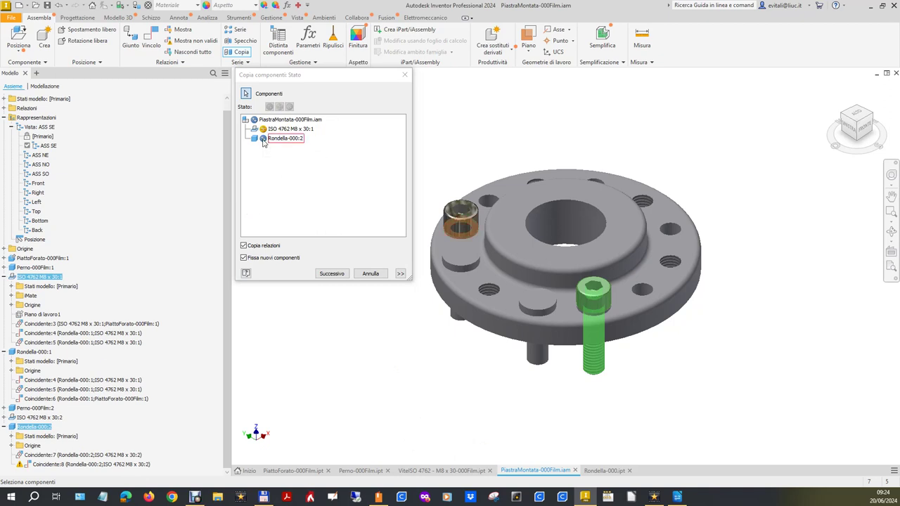
click(263, 138)
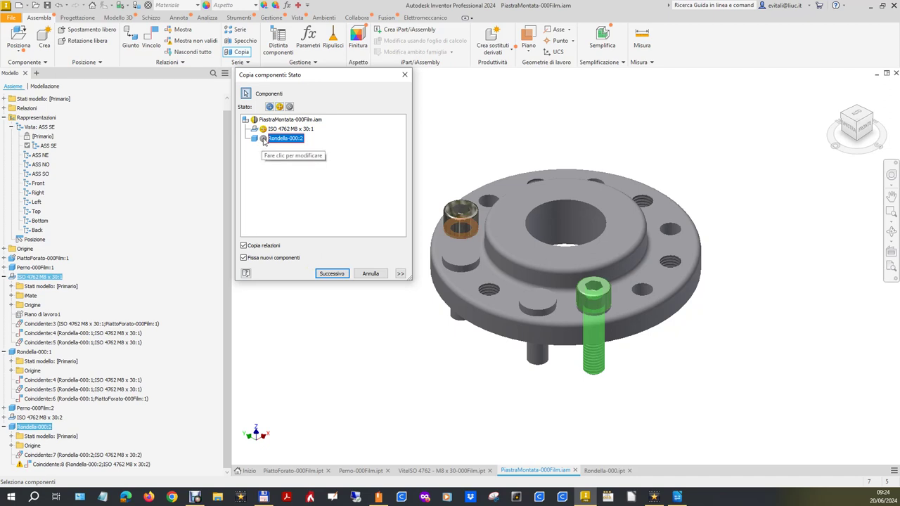
click(263, 139)
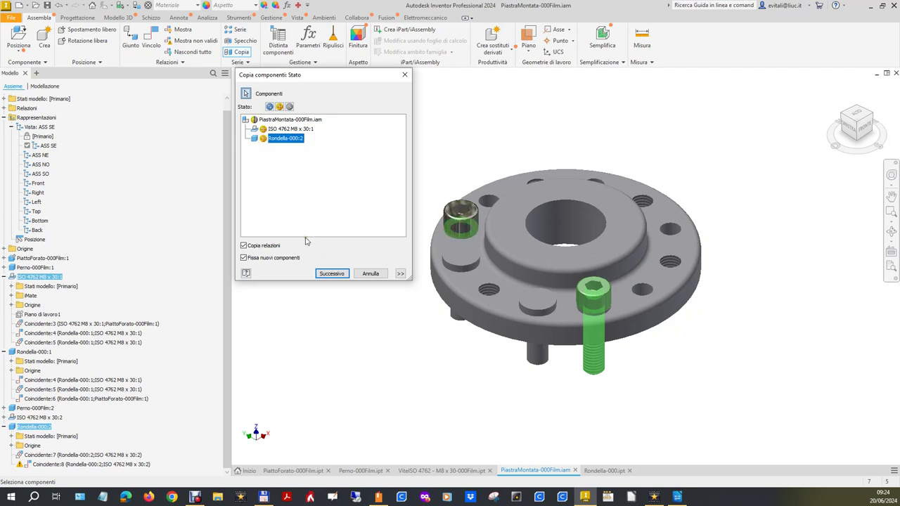
click(332, 273)
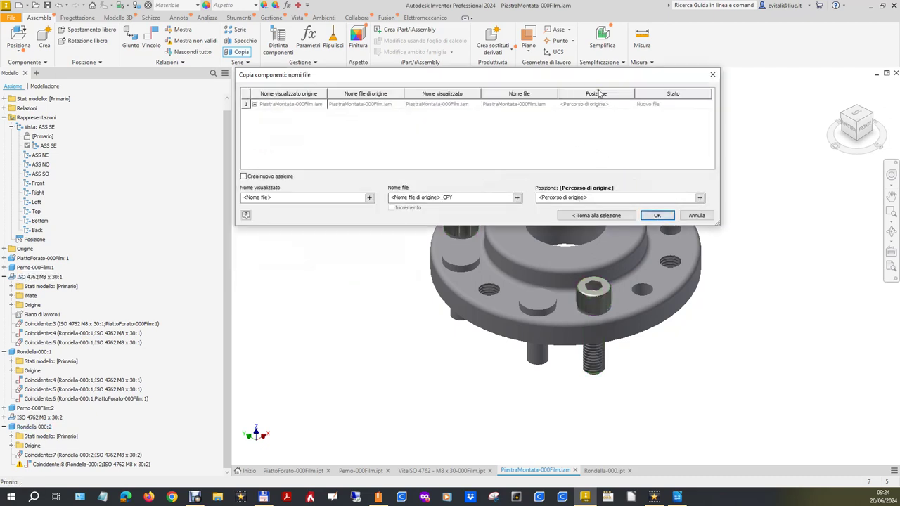
mouse_move(588, 74)
mouse_down()
mouse_move(581, 357)
mouse_move(589, 104)
mouse_up()
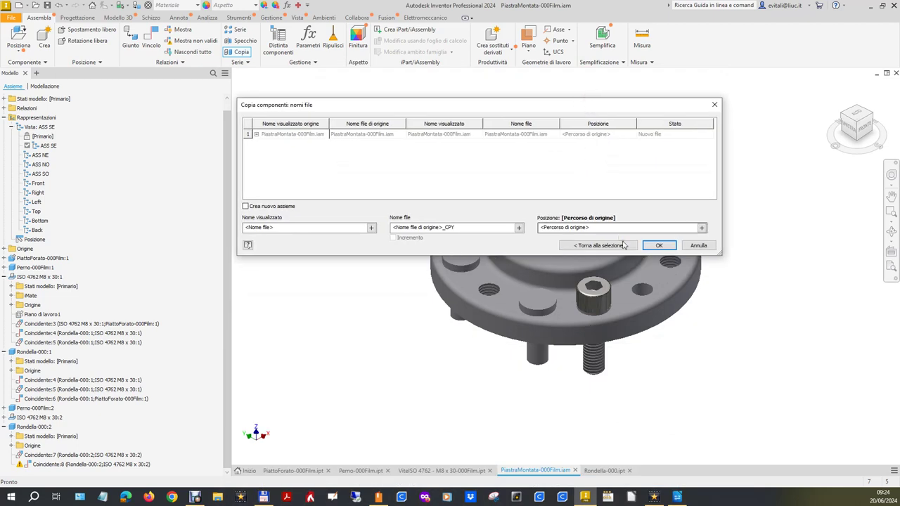
click(576, 245)
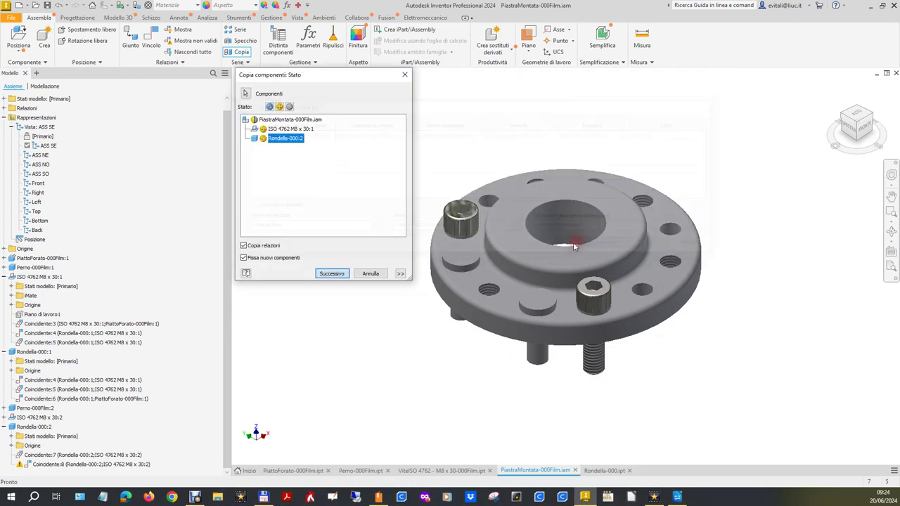
click(342, 275)
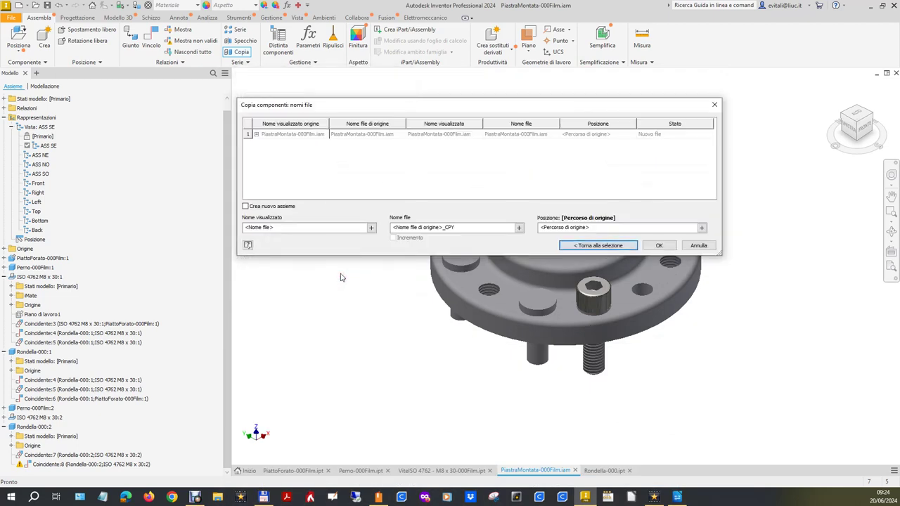
click(644, 246)
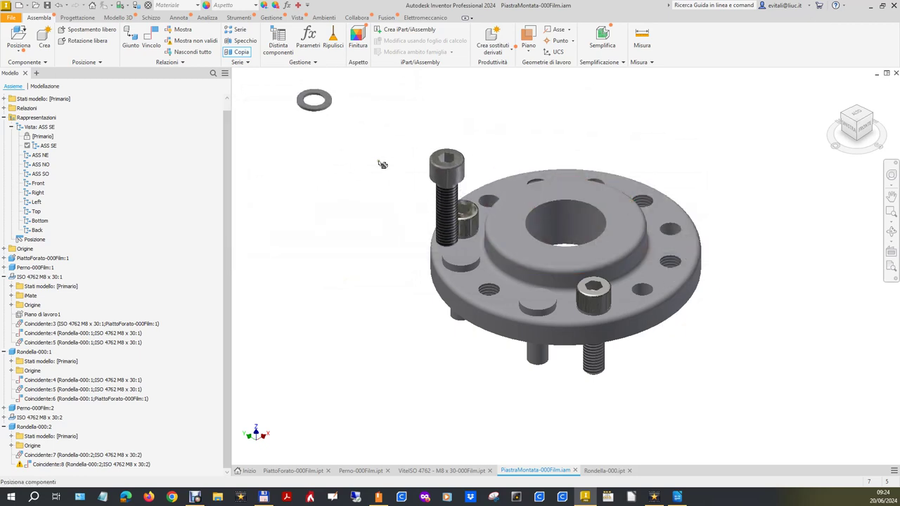
- Place the copied ISO 4762 M8 x 30 bolt and its washer beside the flange
click(338, 176)
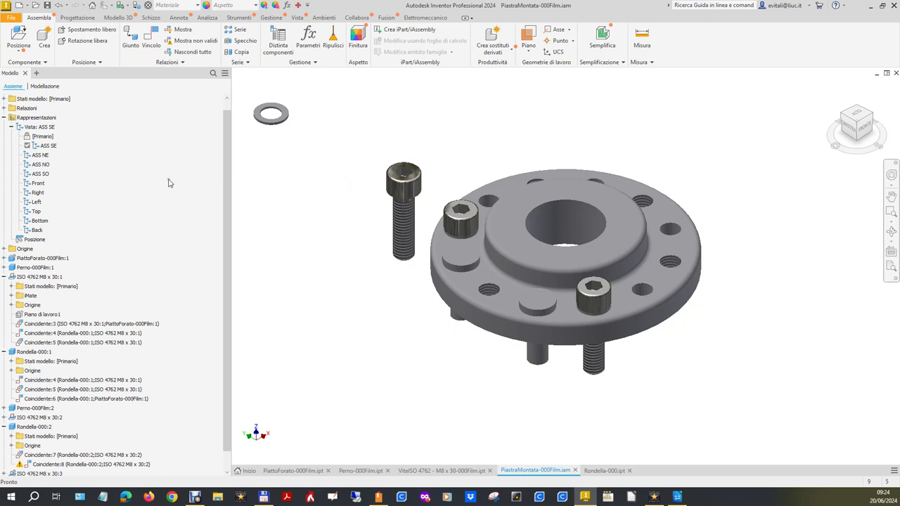
click(388, 181)
click(380, 236)
- Check the copied bolt's and washer's context menus, then start a component pattern
right_click(29, 477)
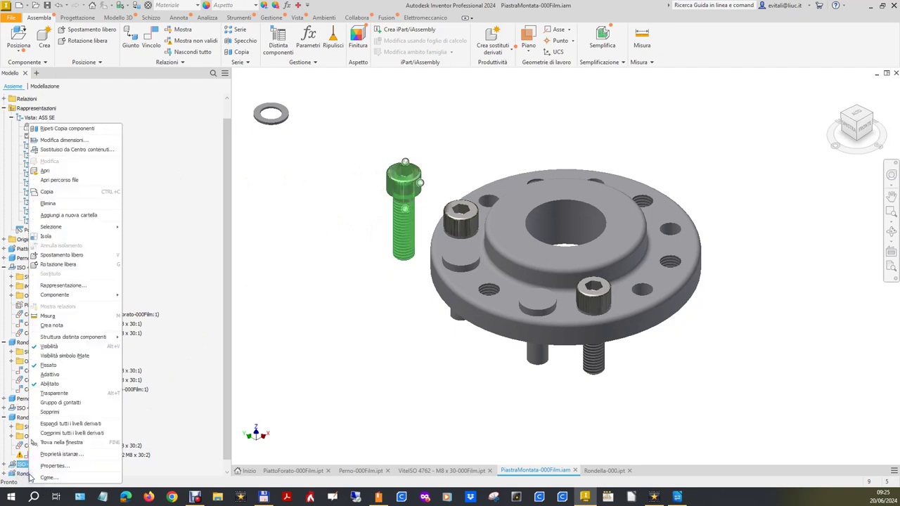
click(337, 301)
right_click(285, 121)
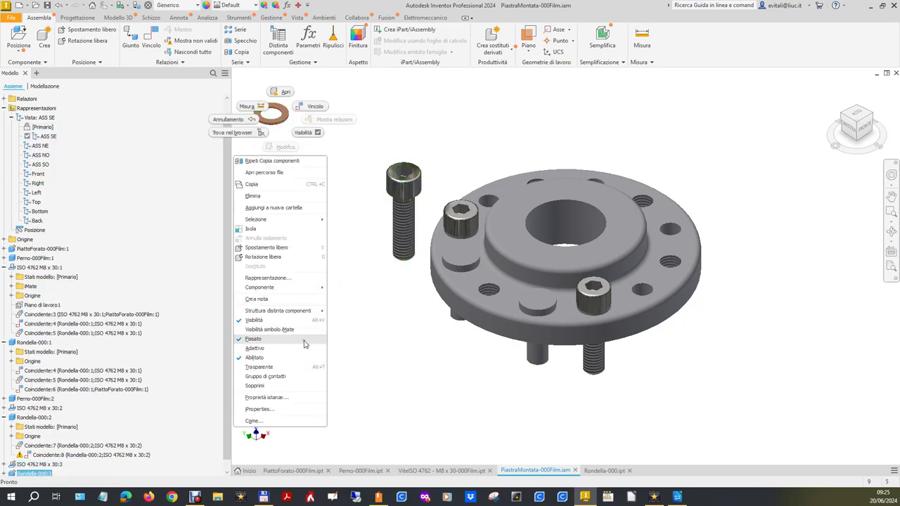
click(360, 334)
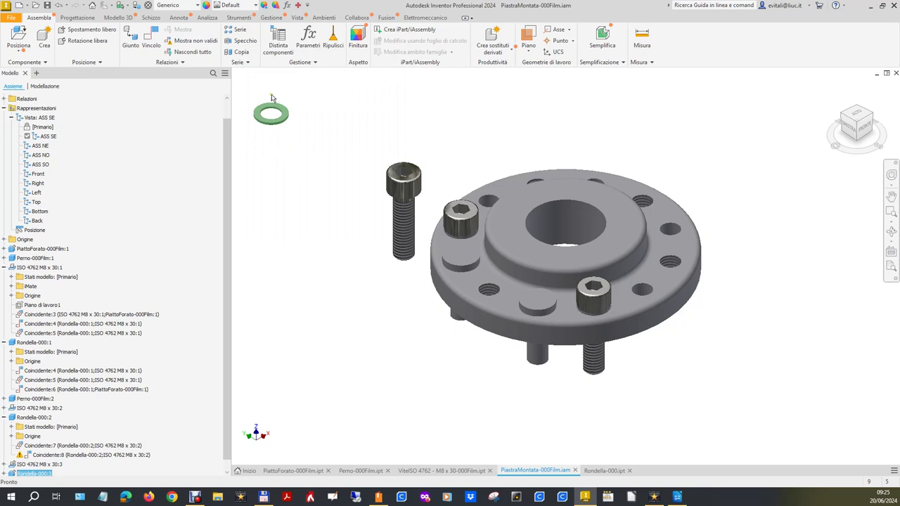
click(241, 33)
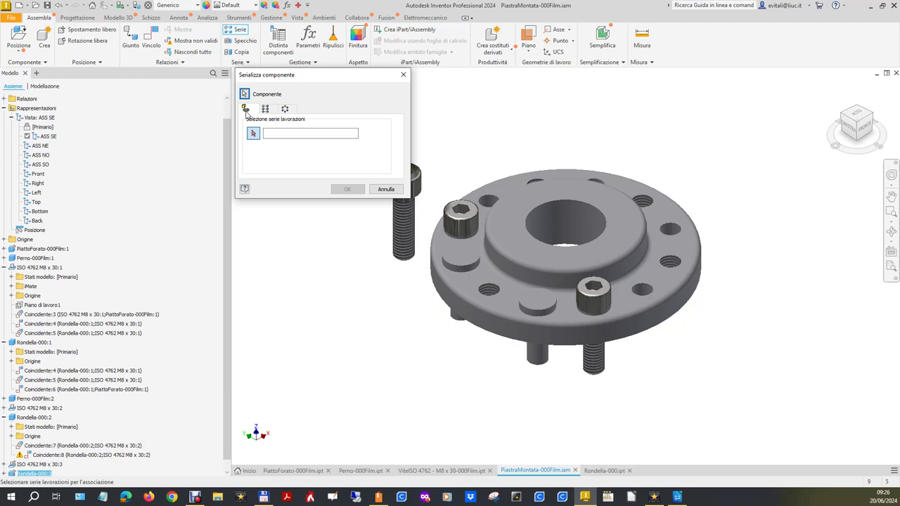
- Cancel the pattern and flip Coincidente:8 to its opposite solution so the washer seats
click(388, 189)
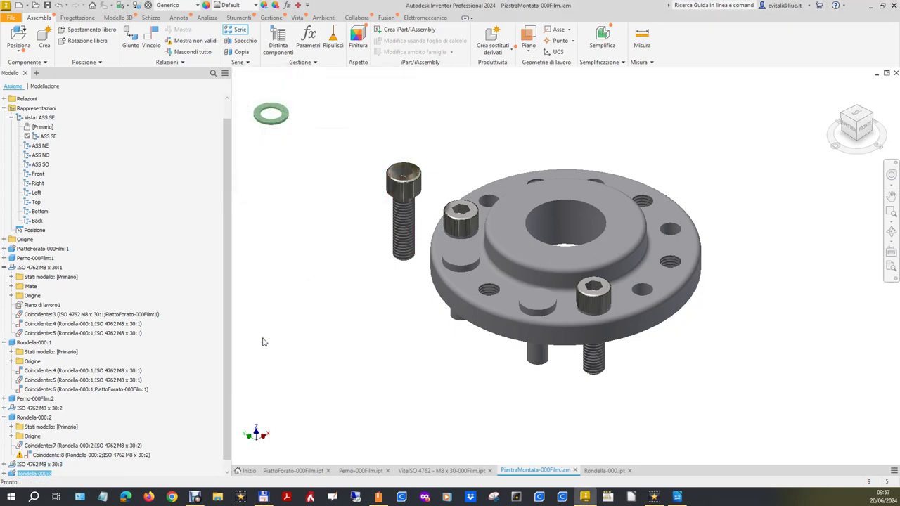
right_click(124, 459)
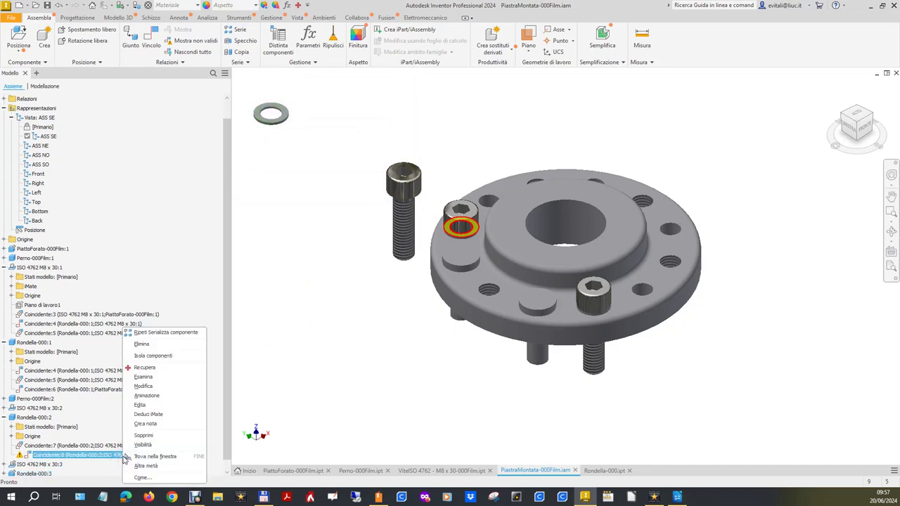
click(144, 386)
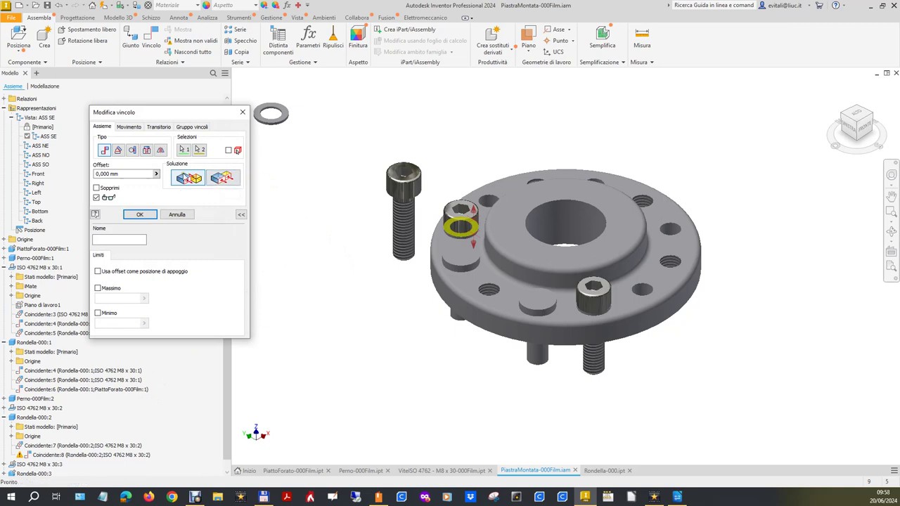
click(221, 179)
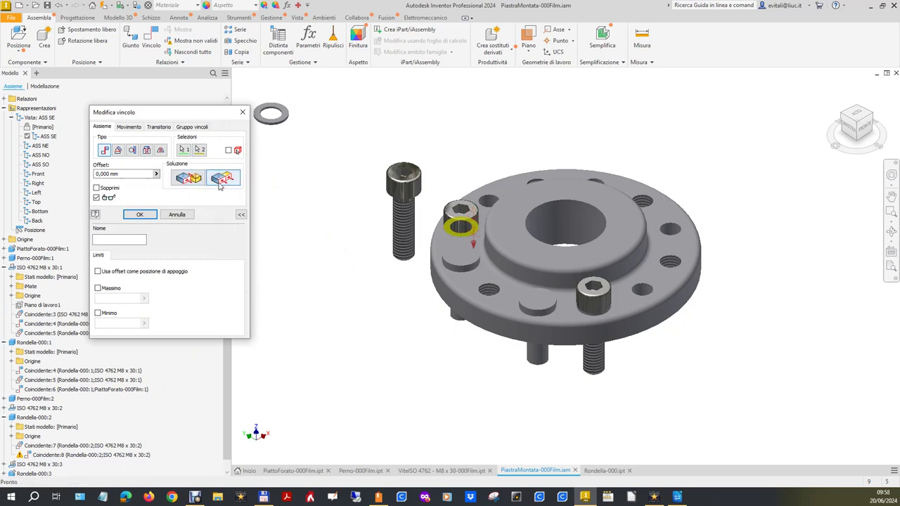
click(141, 215)
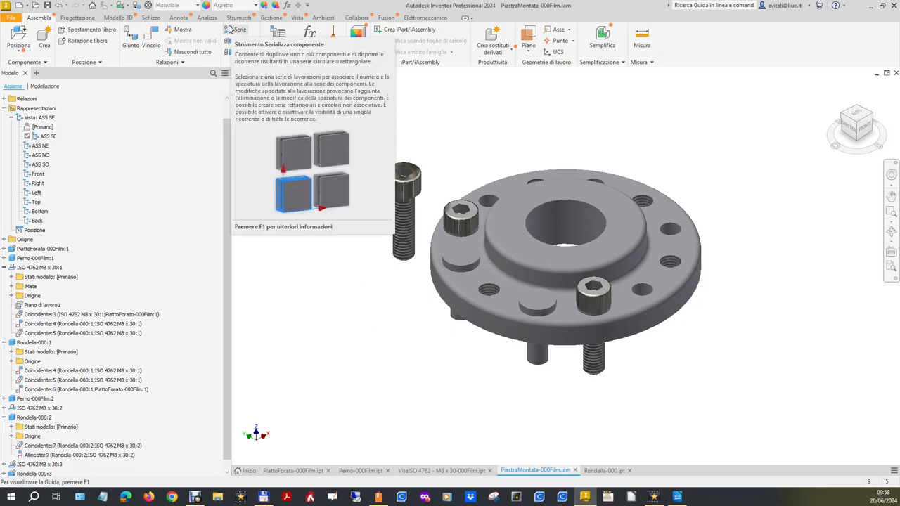
- Create the new part Parte7 from the ISO (mm).ipt template via Nuovo
click(495, 329)
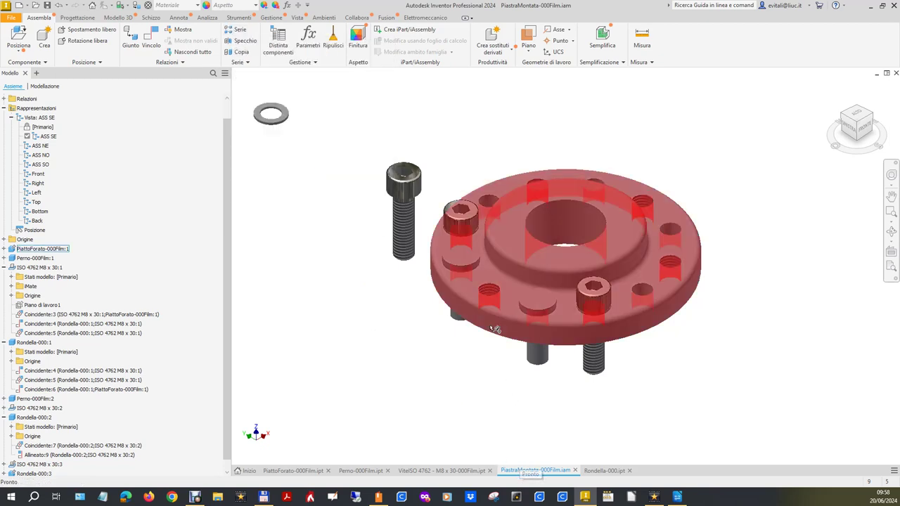
key(alt)
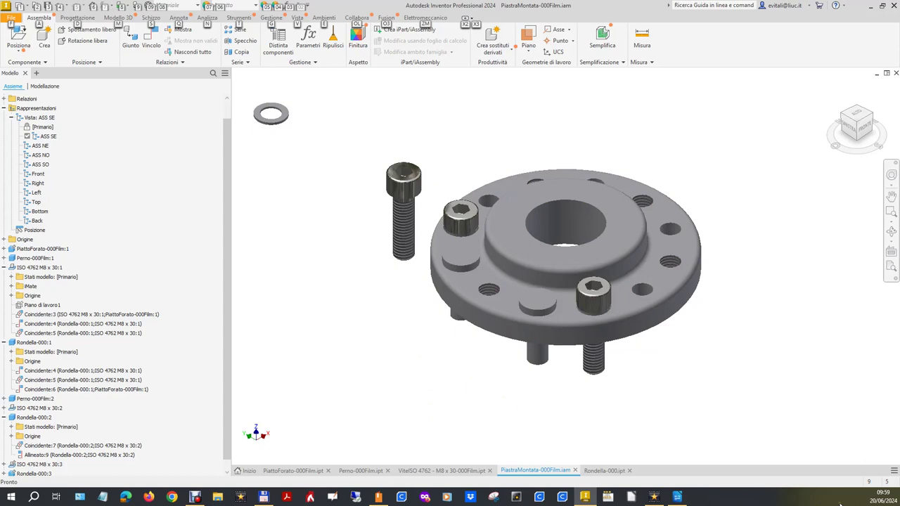
click(249, 471)
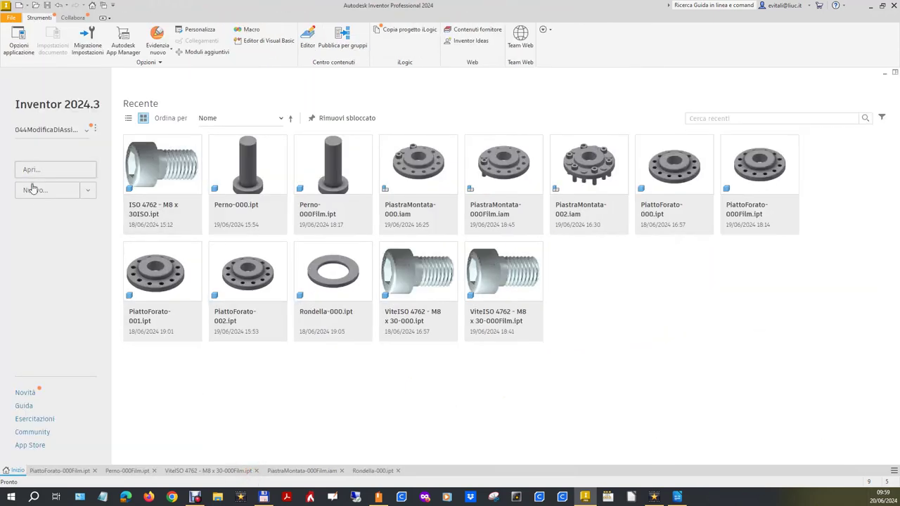
key(alt)
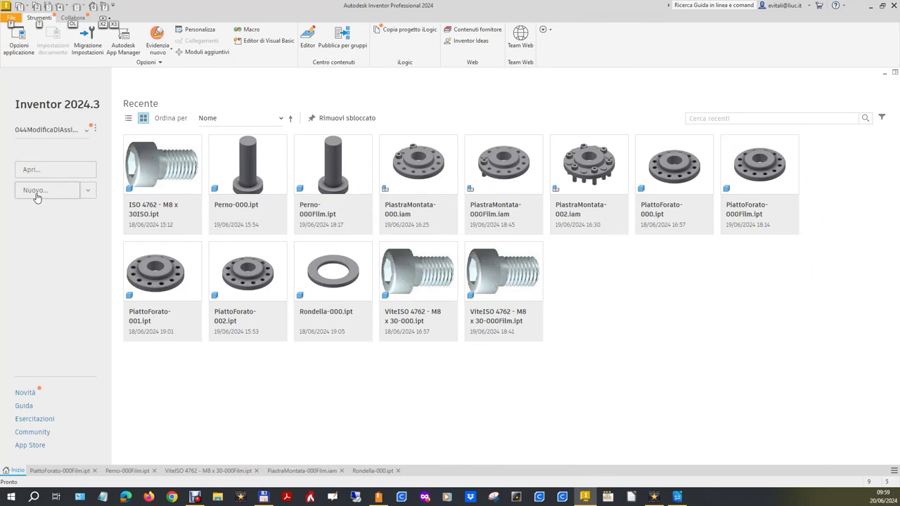
click(36, 194)
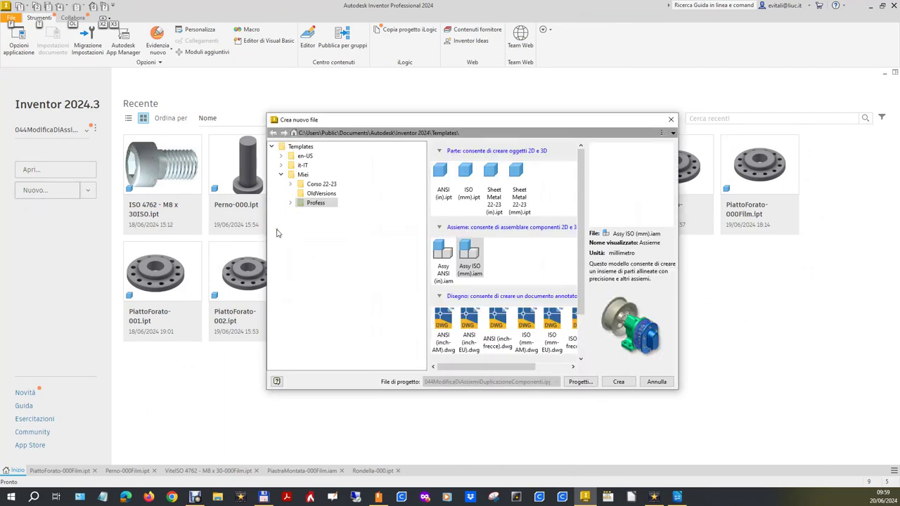
double_click(469, 191)
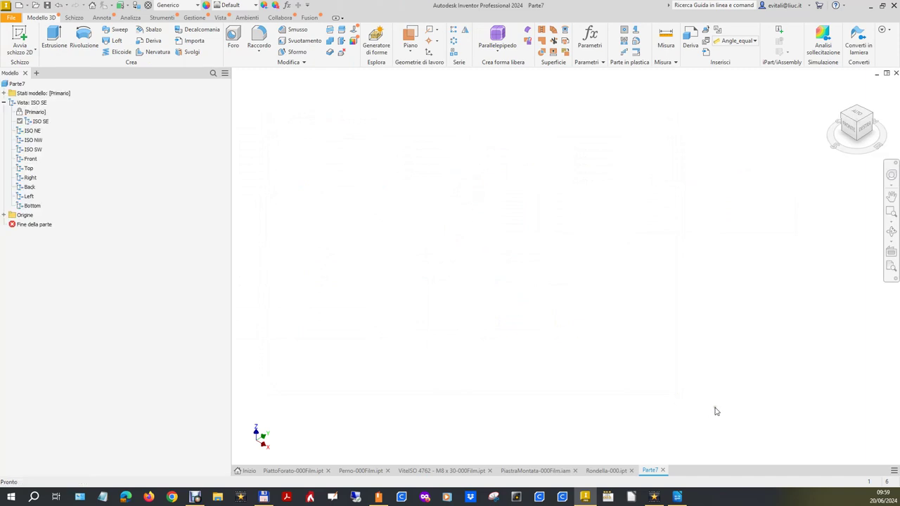
click(894, 471)
- Tile the open documents, close the Perno pin and bolt parts, and re-dock the assembly pane
click(835, 334)
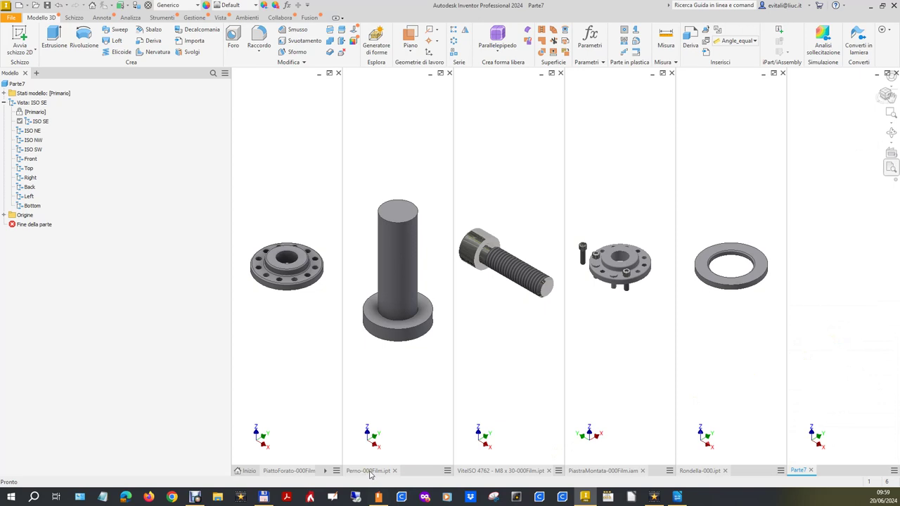
mouse_move(361, 470)
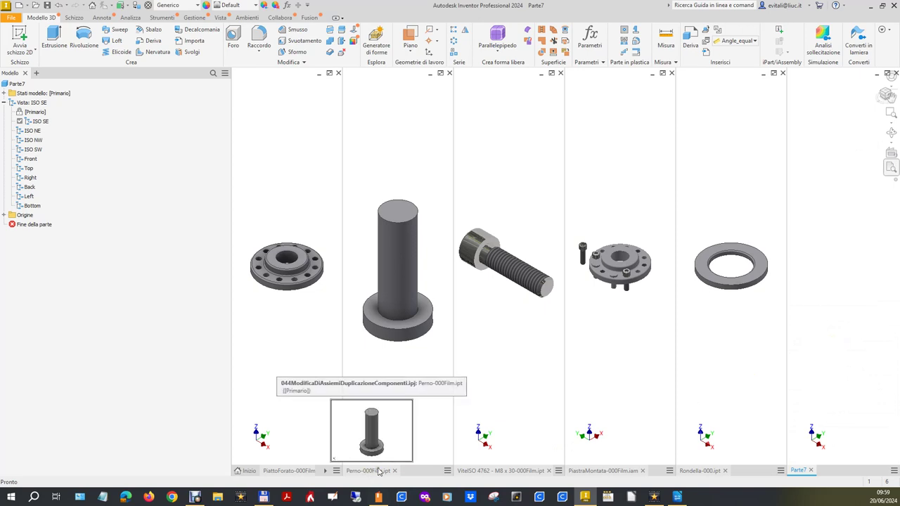
click(449, 73)
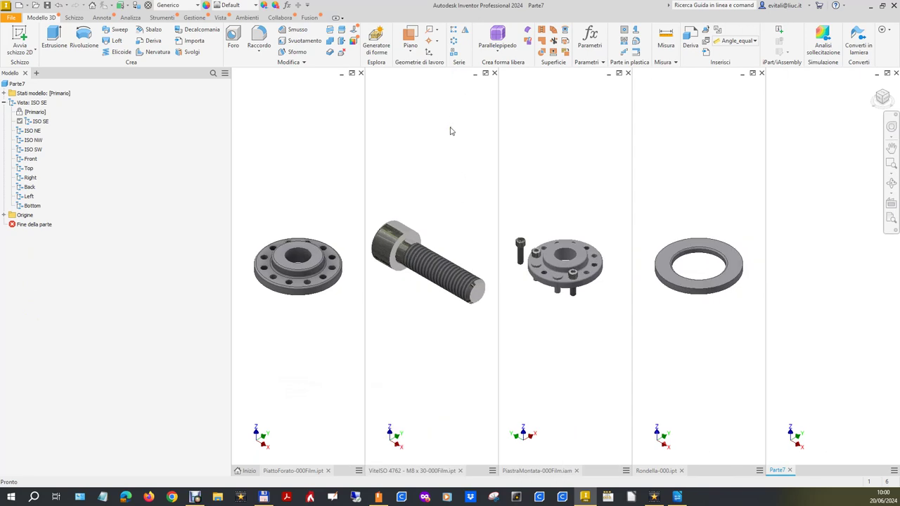
click(494, 73)
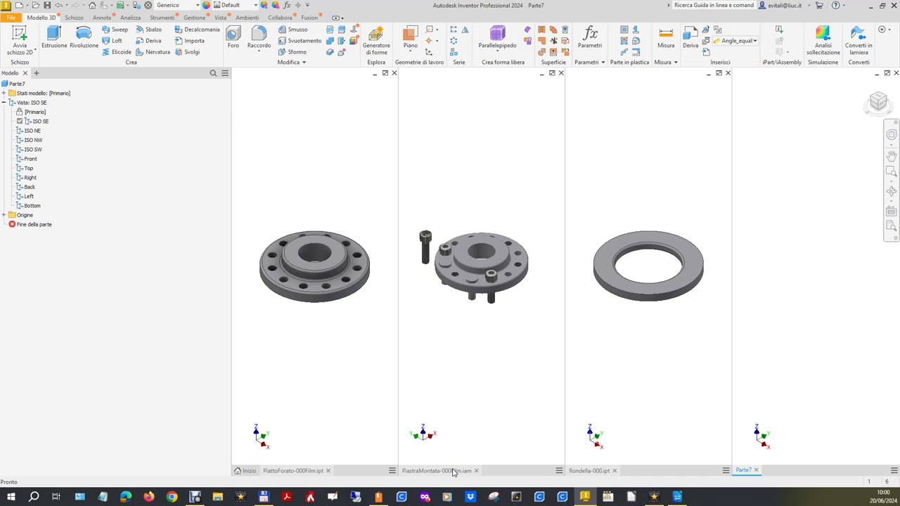
drag(451, 467, 348, 470)
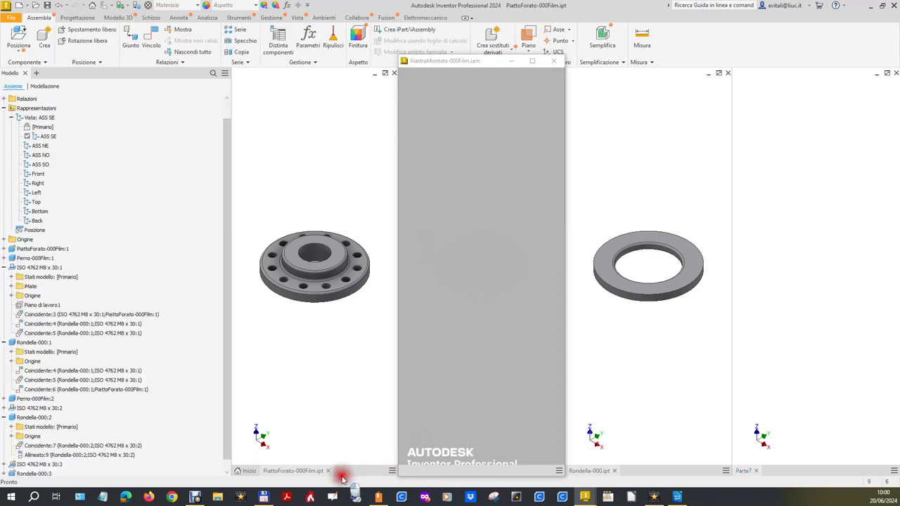
drag(348, 469, 356, 469)
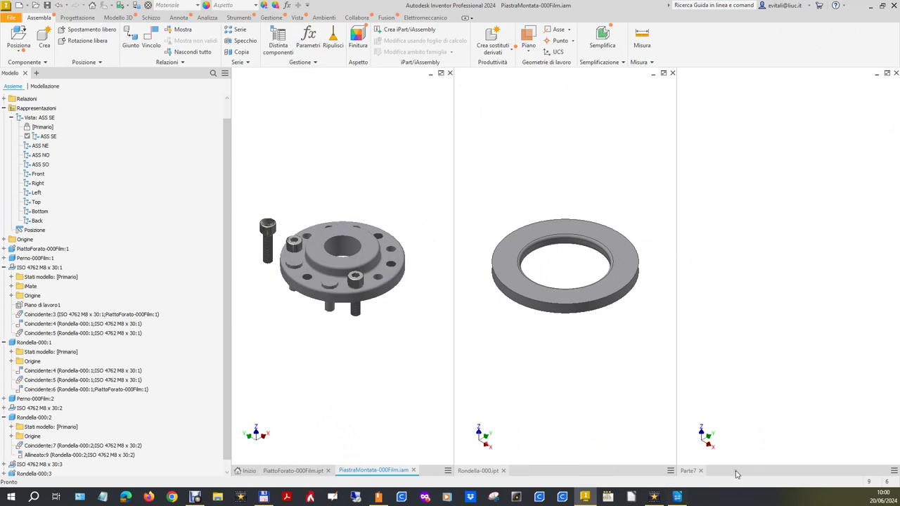
- Close the Rondella-000 washer part, saving its changes, and activate Parte7
click(672, 73)
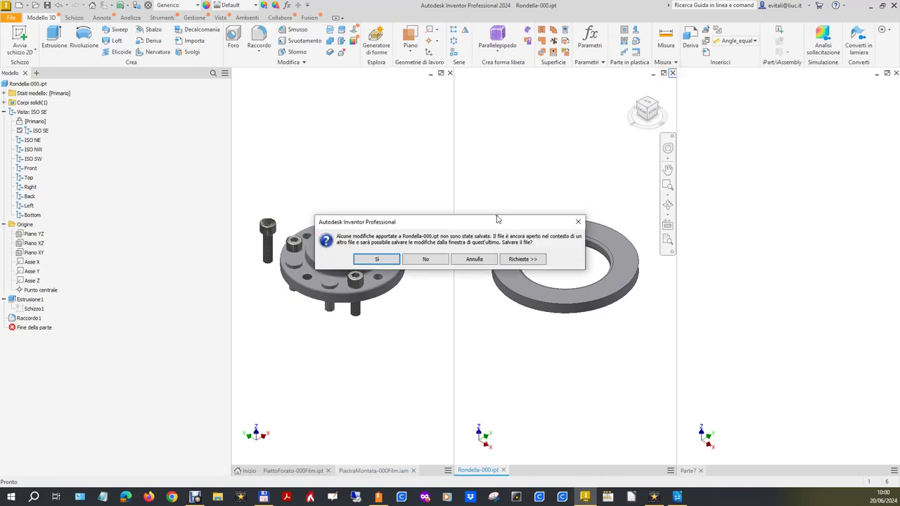
click(381, 263)
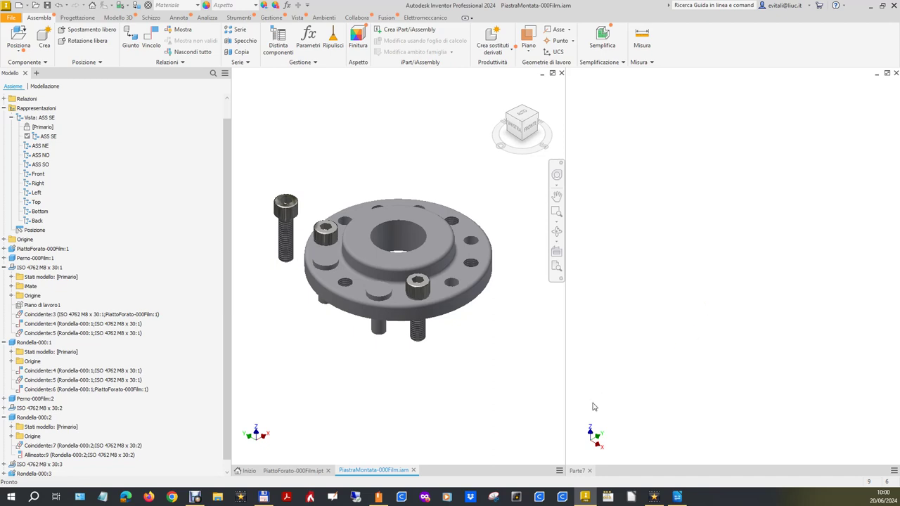
click(642, 319)
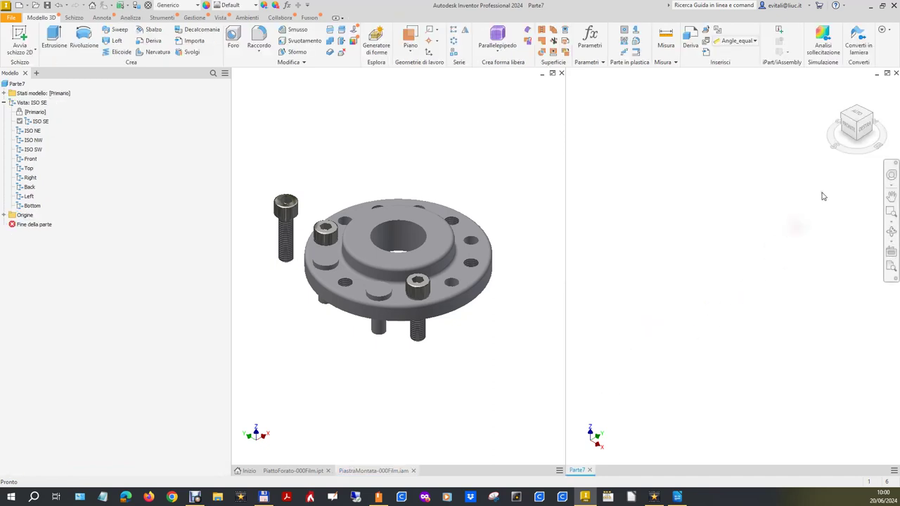
- Start a 2D sketch on Parte7's XY plane
click(3, 214)
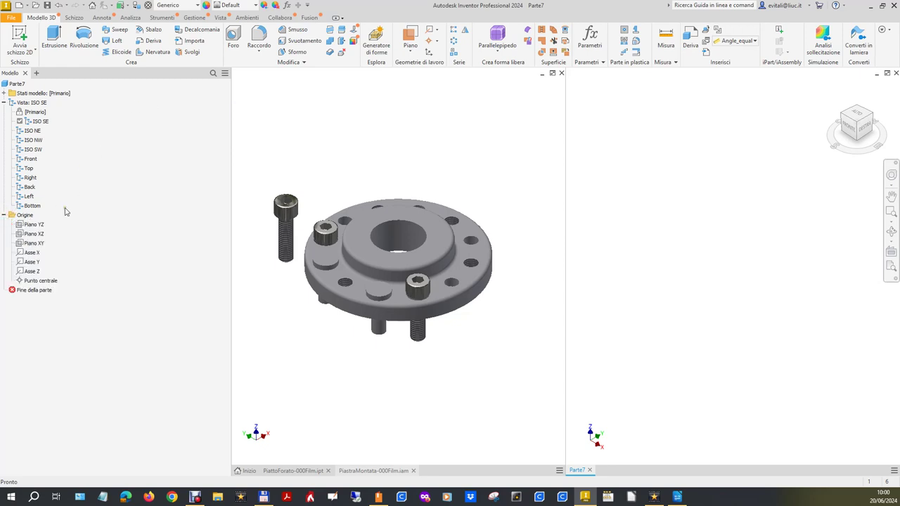
click(34, 243)
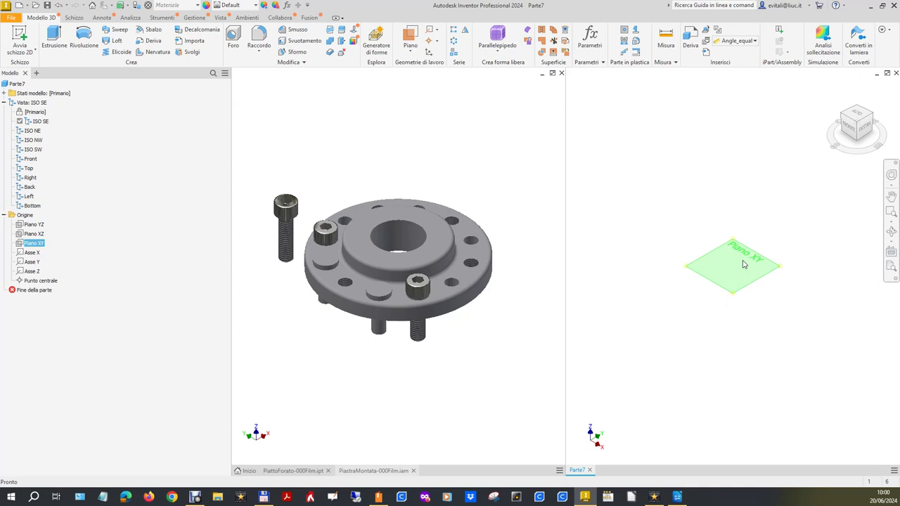
key(s)
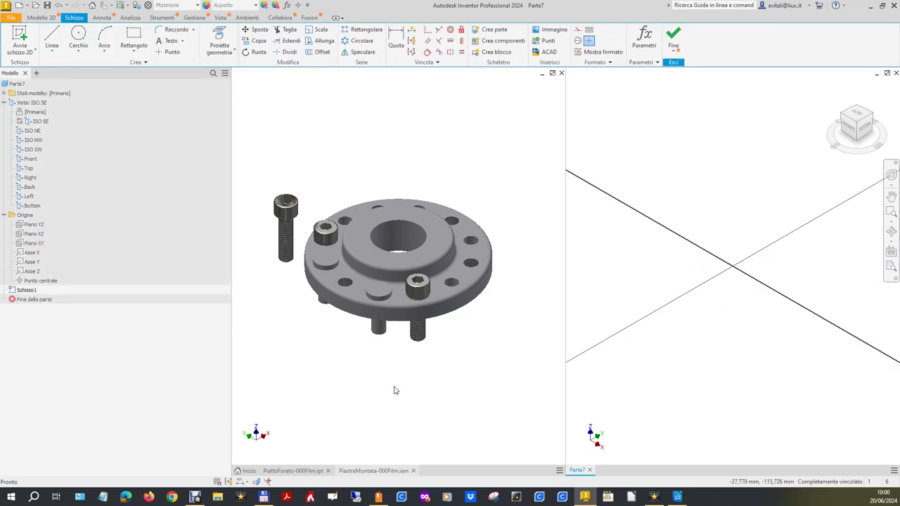
- Open the PiattoForato-000Film flange part from the assembly beside Parte7
click(395, 391)
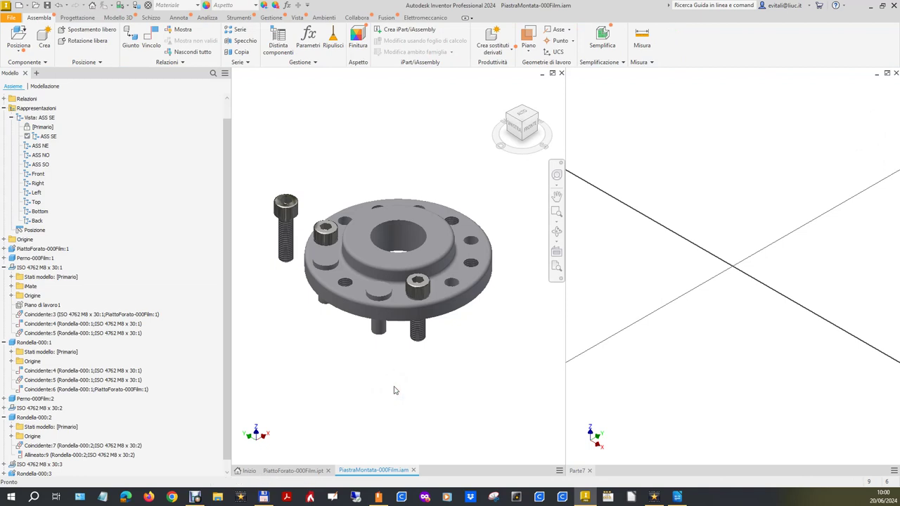
right_click(395, 390)
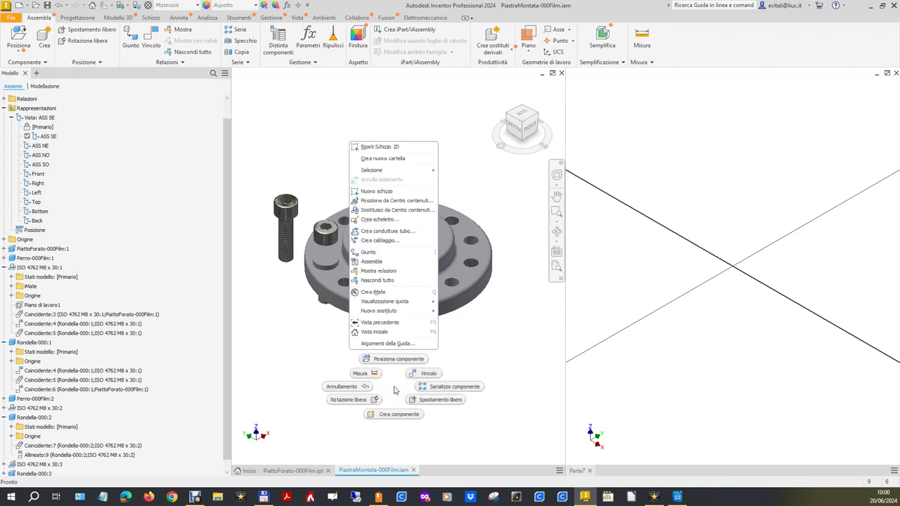
click(238, 321)
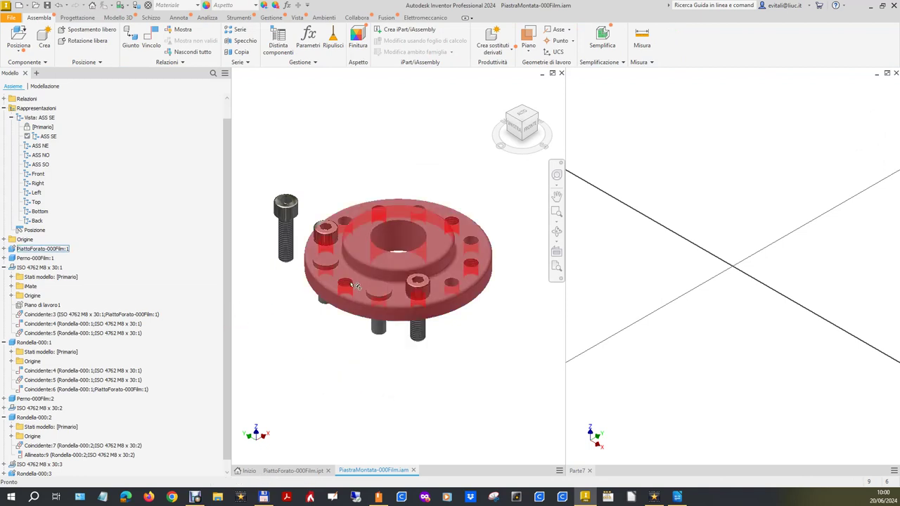
click(355, 285)
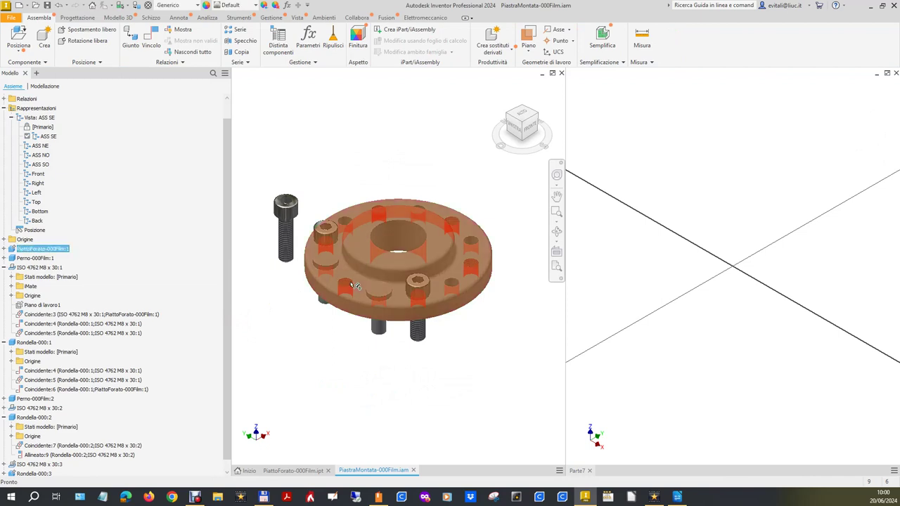
right_click(355, 285)
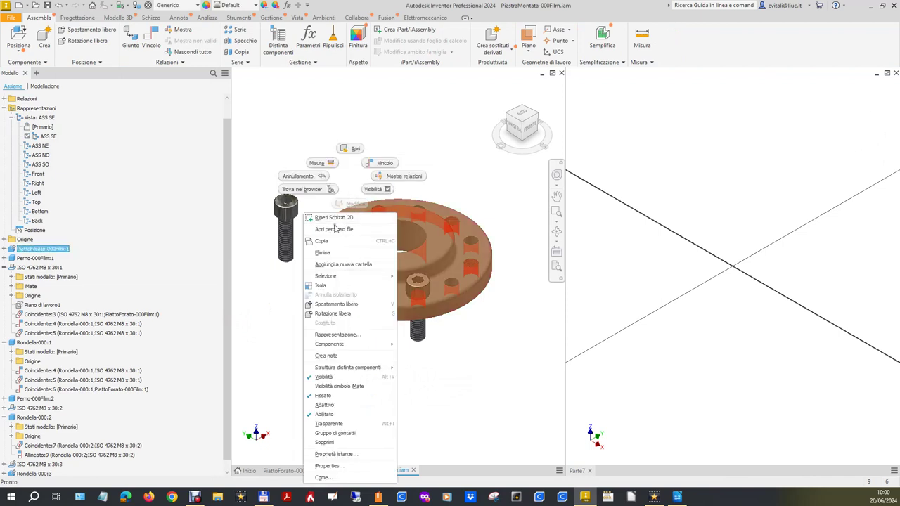
click(352, 148)
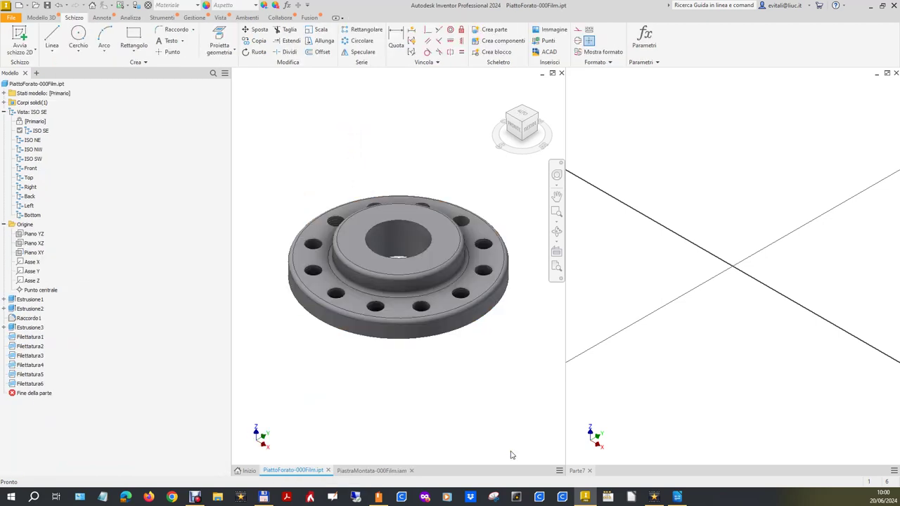
click(758, 378)
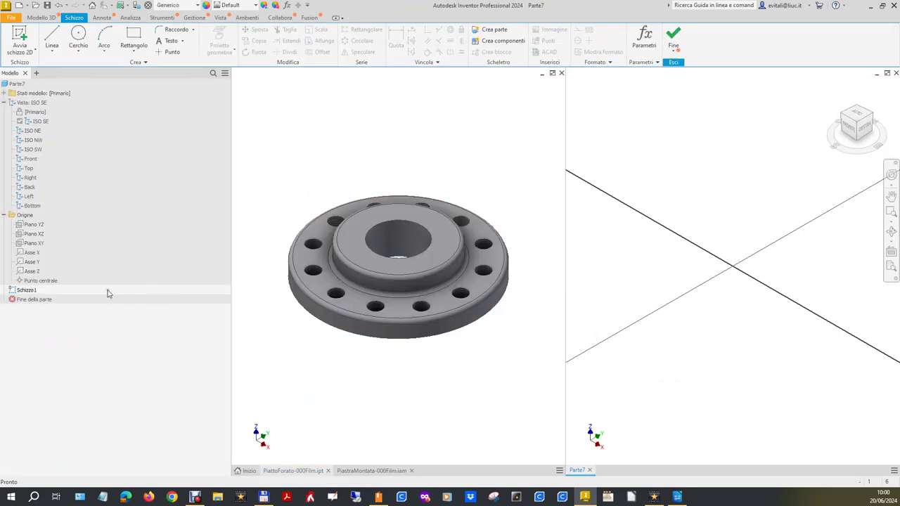
click(270, 328)
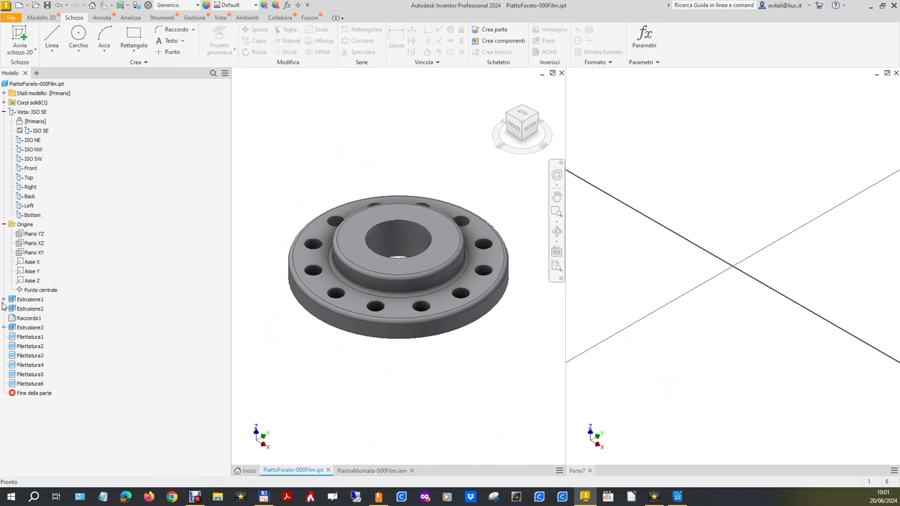
- Inspect Estrusione1's settings, then open the reference flange's Schizzo1 for editing
click(28, 300)
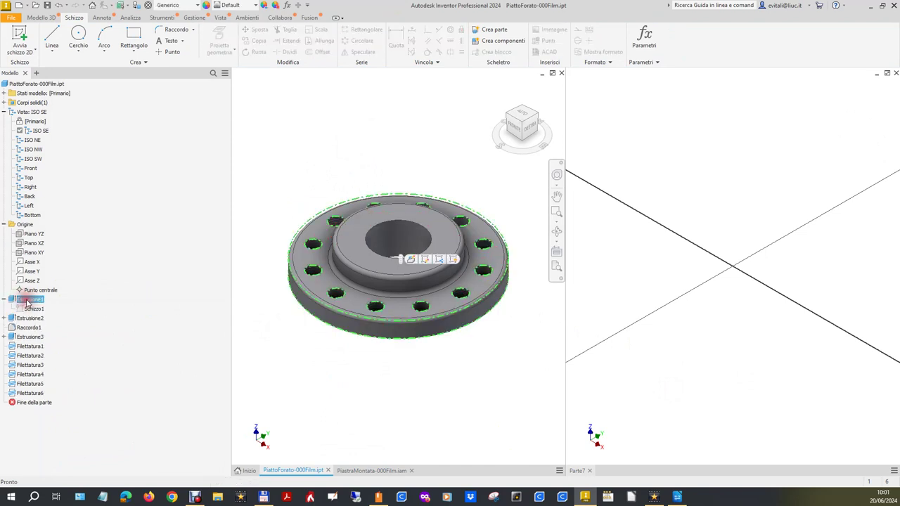
right_click(28, 301)
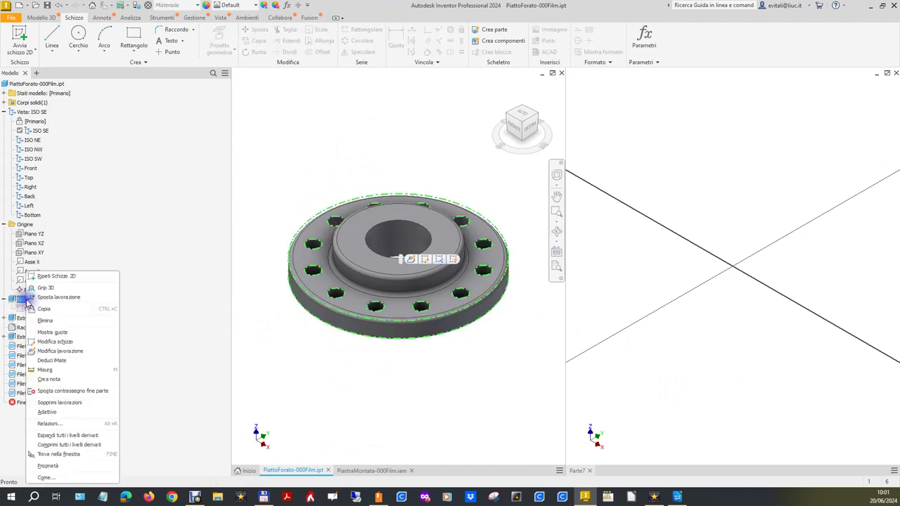
click(60, 351)
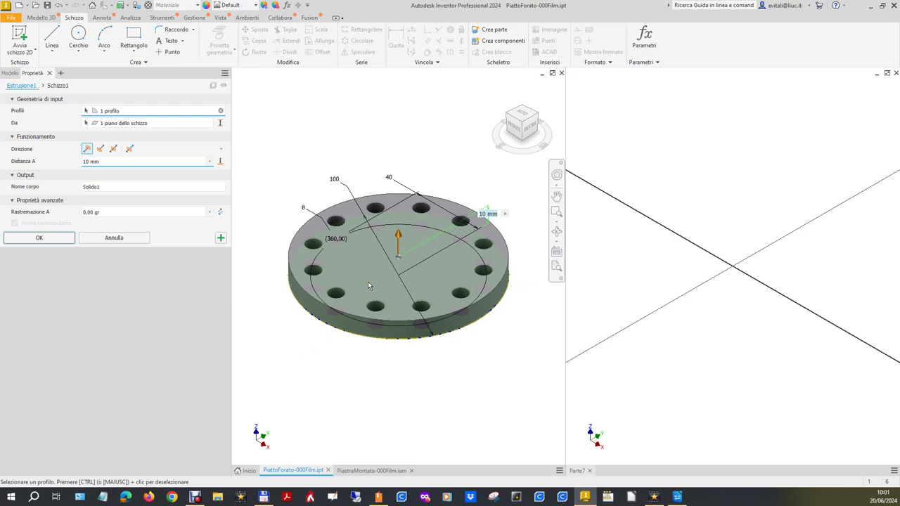
click(125, 240)
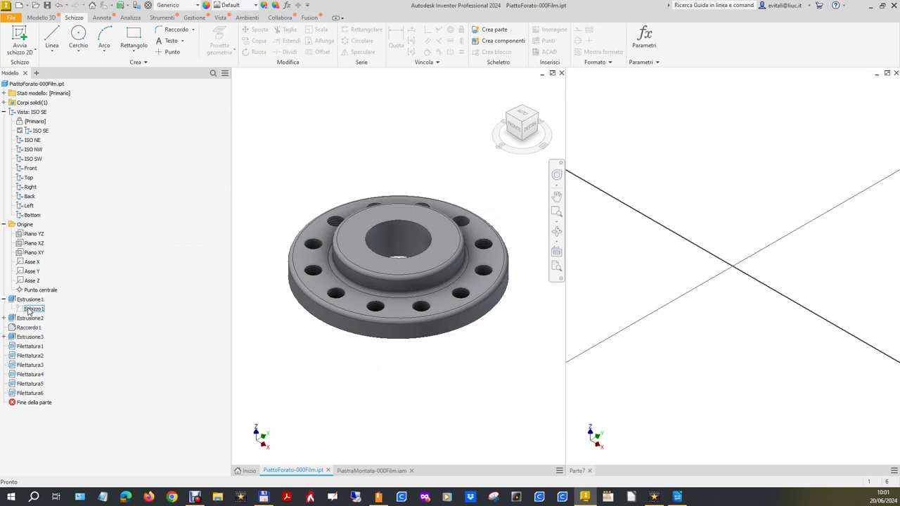
double_click(28, 309)
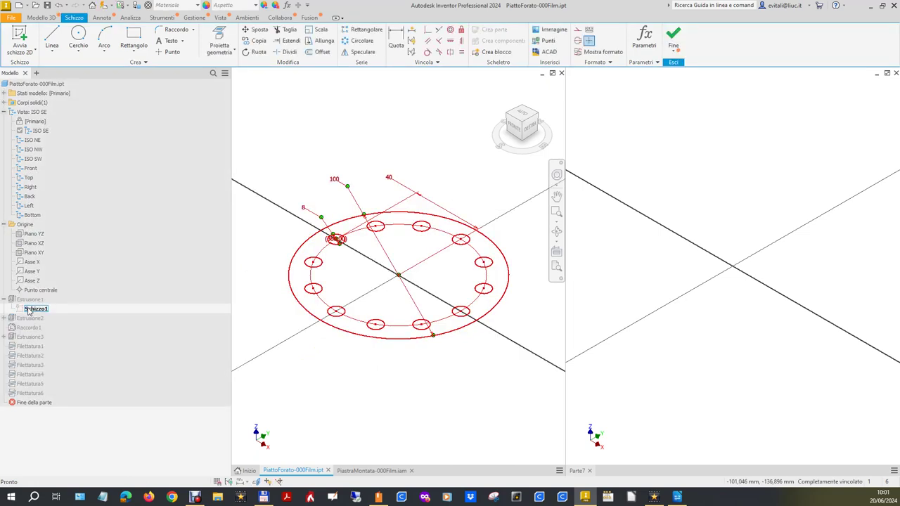
- Draw a circle in Parte7's sketch and dimension its diameter 100
click(769, 382)
click(79, 34)
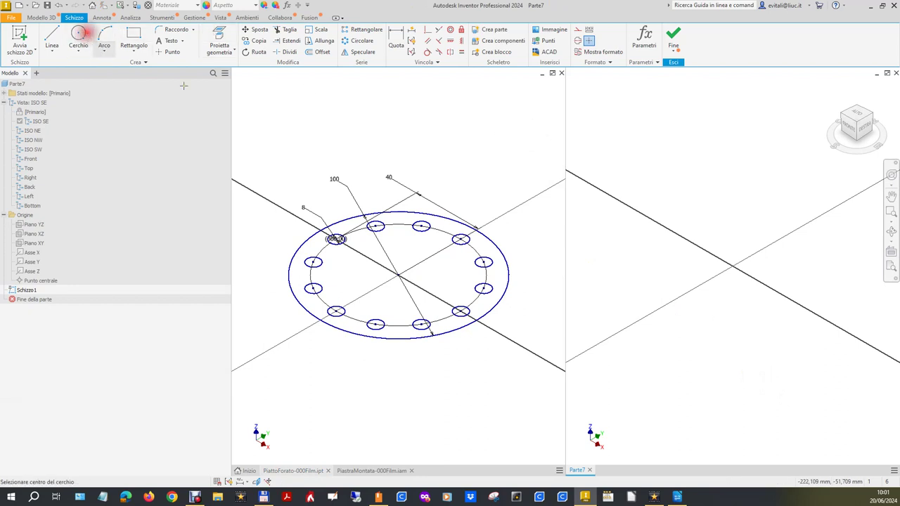
click(729, 282)
click(729, 227)
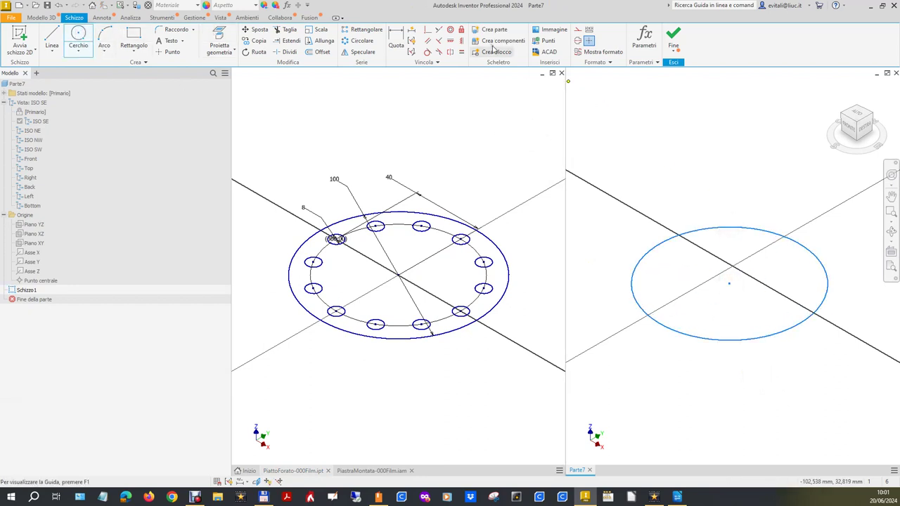
click(396, 39)
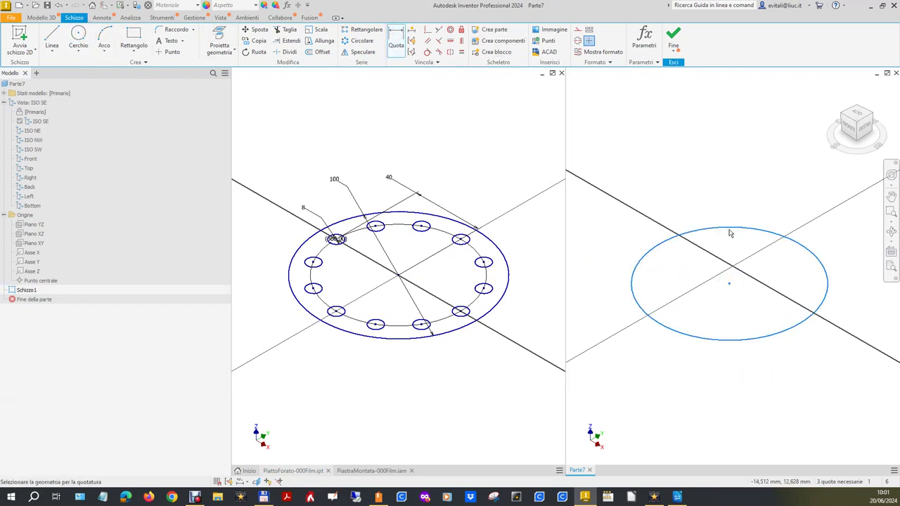
click(724, 227)
click(676, 180)
text(100)
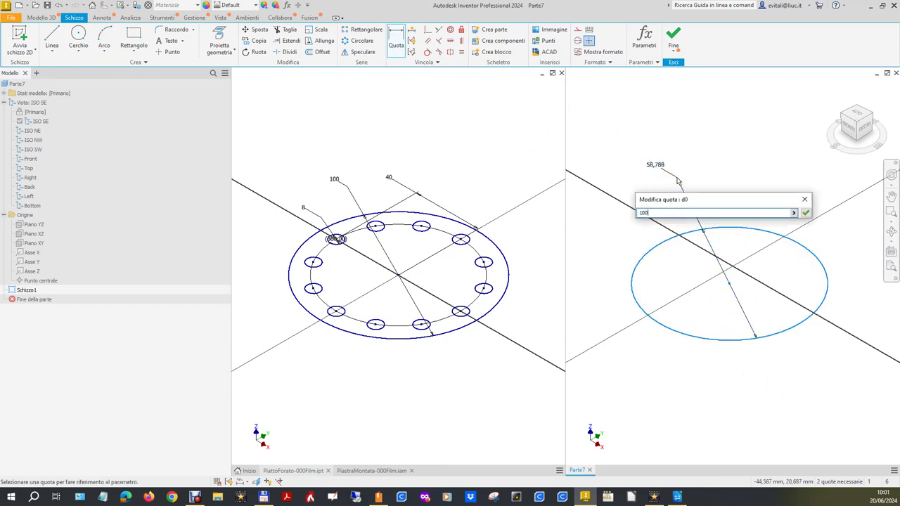
key(Return)
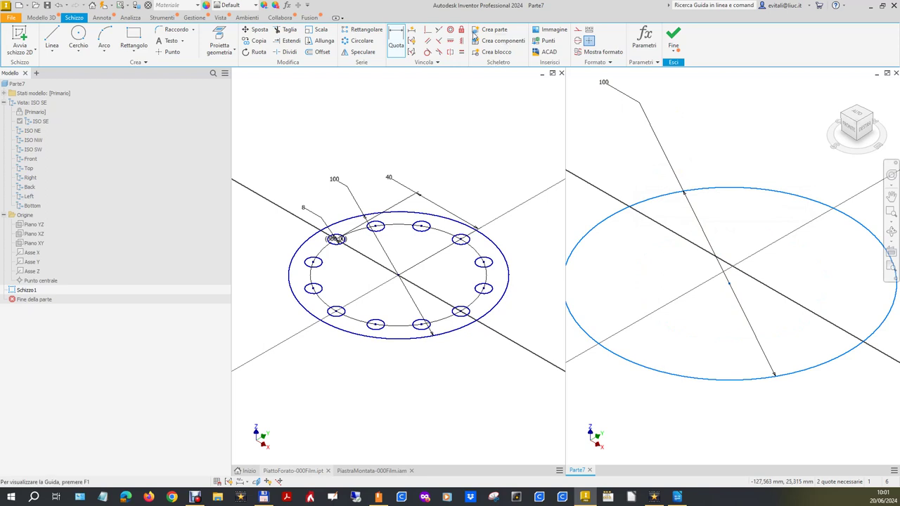
- Constrain the circle's centre to the origin and finish the sketch
click(428, 30)
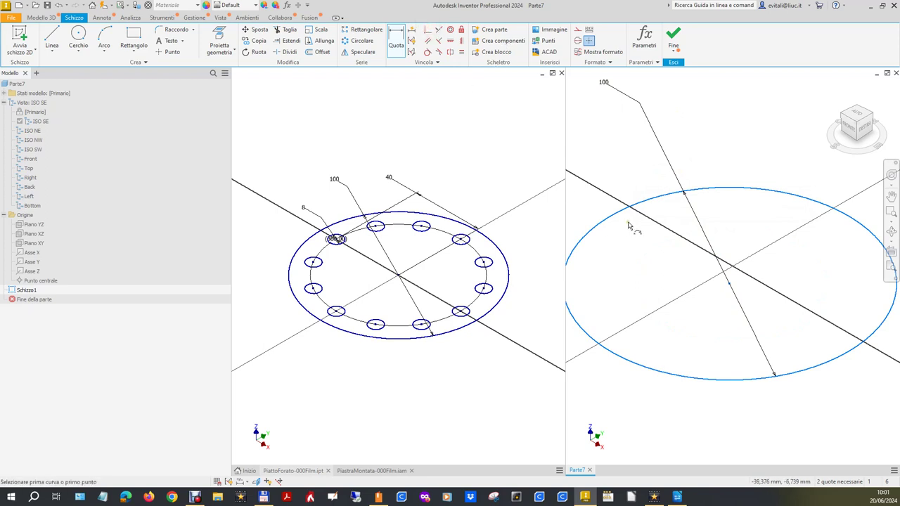
click(728, 281)
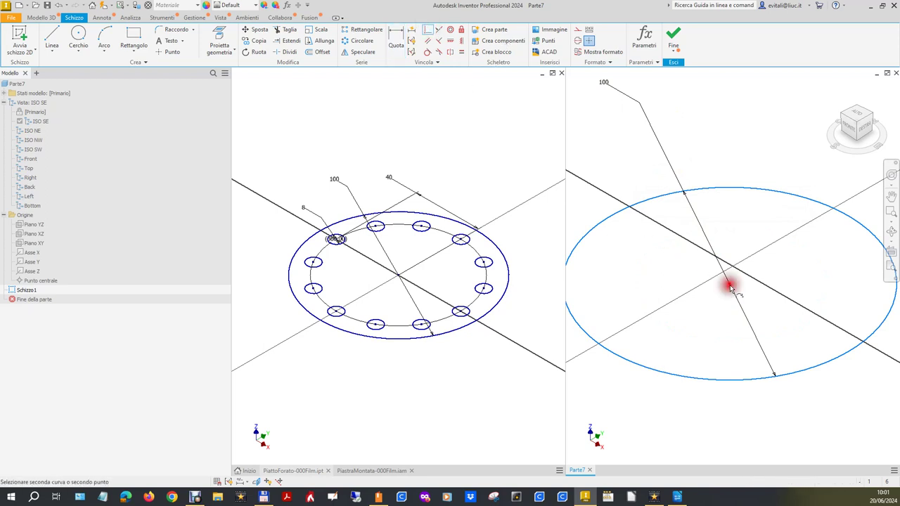
click(61, 281)
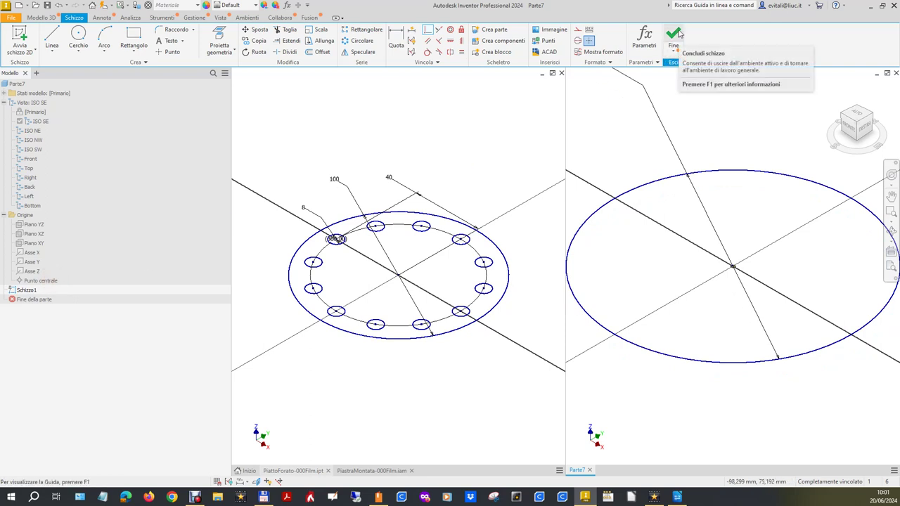
click(677, 34)
- Extrude the circle 10 mm into a disc, then exit the reference flange's Schizzo1
click(59, 37)
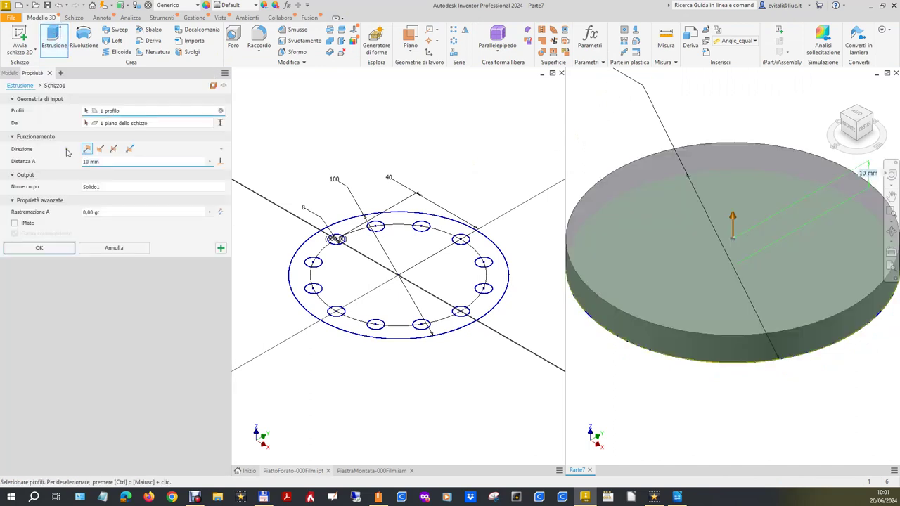
click(56, 246)
click(342, 426)
click(673, 36)
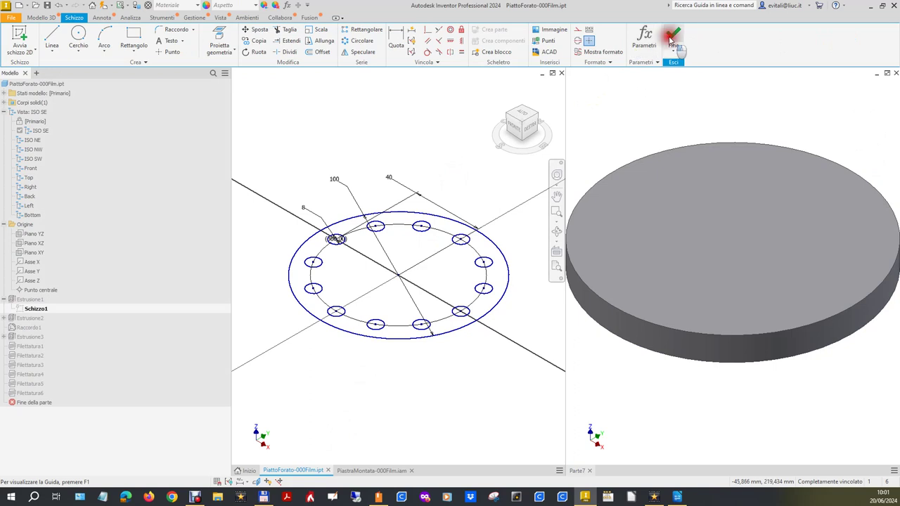
- Open the reference flange's Schizzo2 to read its 60 hub diameter
click(4, 317)
click(35, 328)
double_click(35, 328)
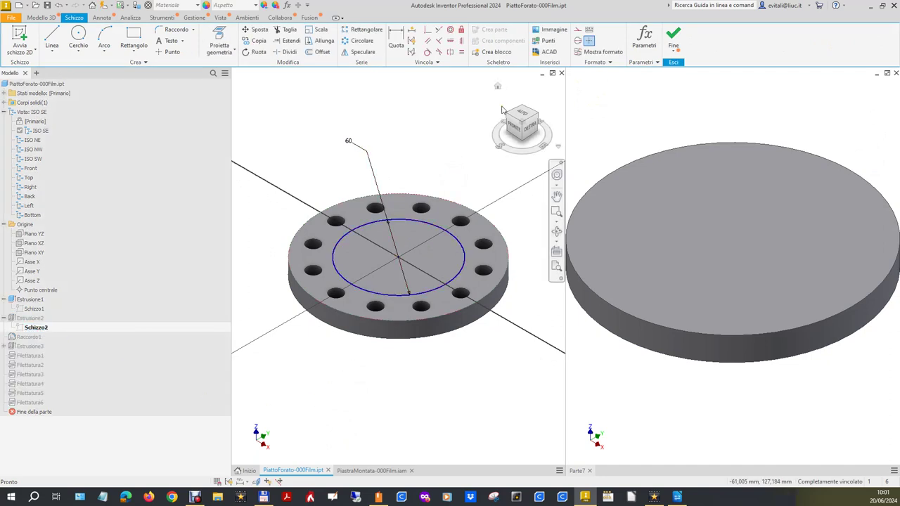
click(672, 36)
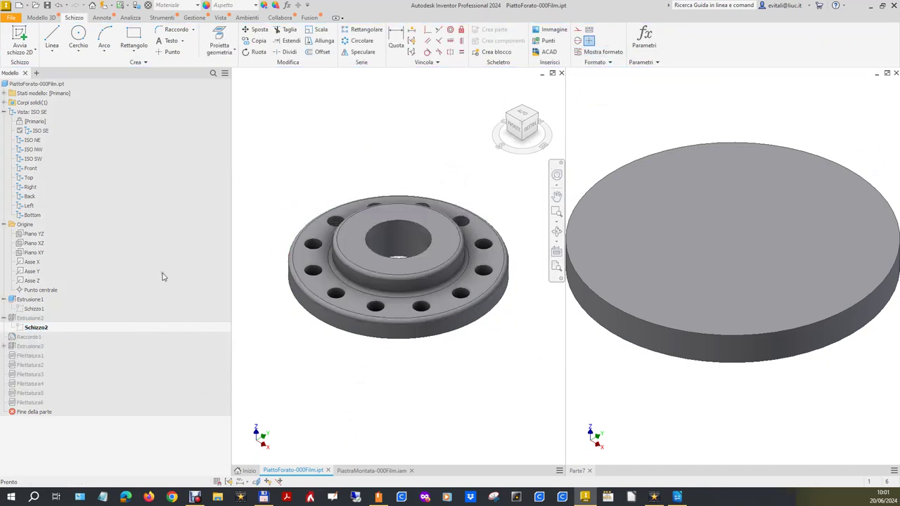
- Inspect the Estrusione2 hub extrusion settings, then return to Parte7
right_click(35, 319)
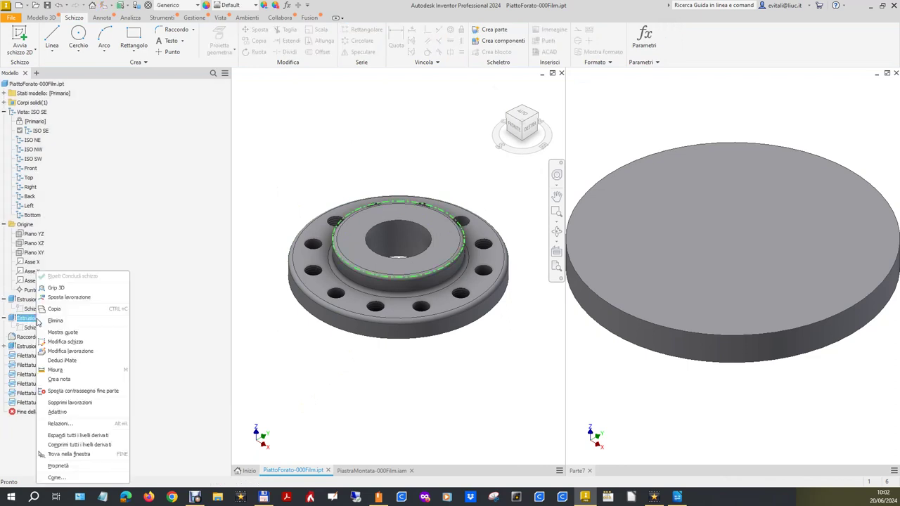
click(65, 352)
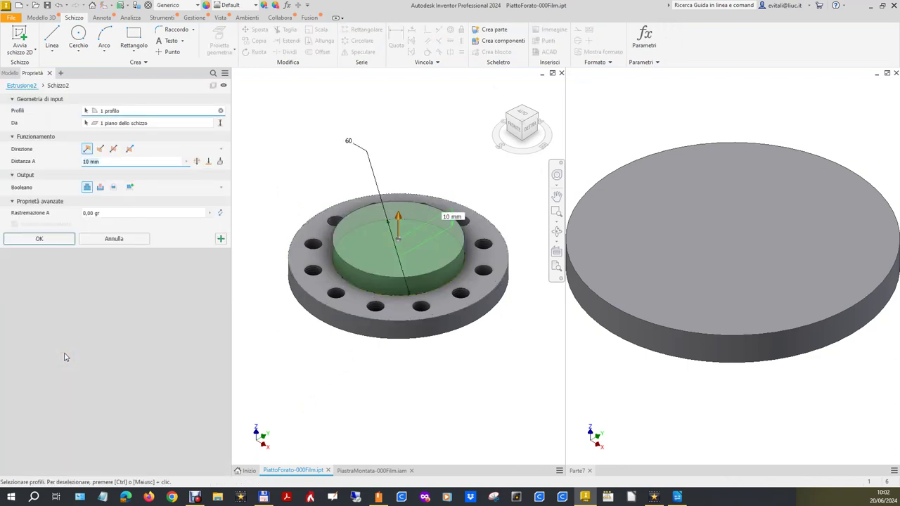
click(58, 240)
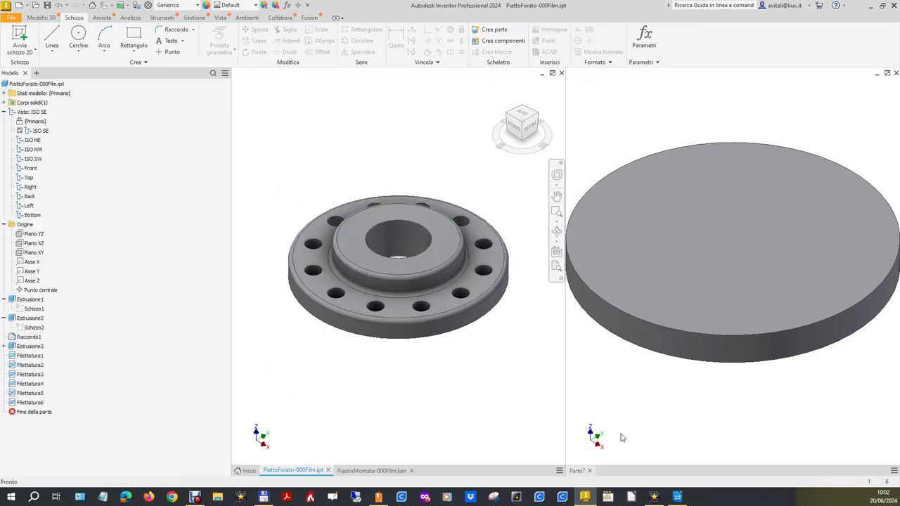
click(787, 149)
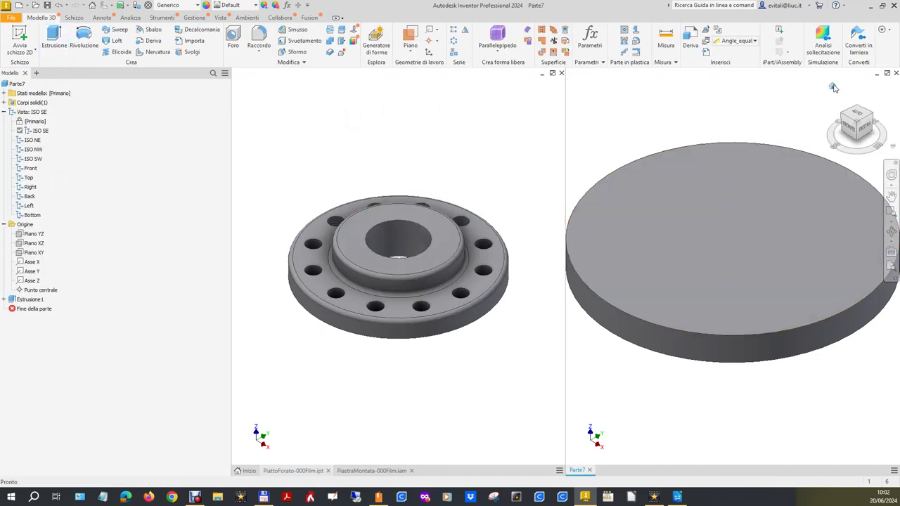
- Set Parte7's home view to fit the whole disc
right_click(833, 87)
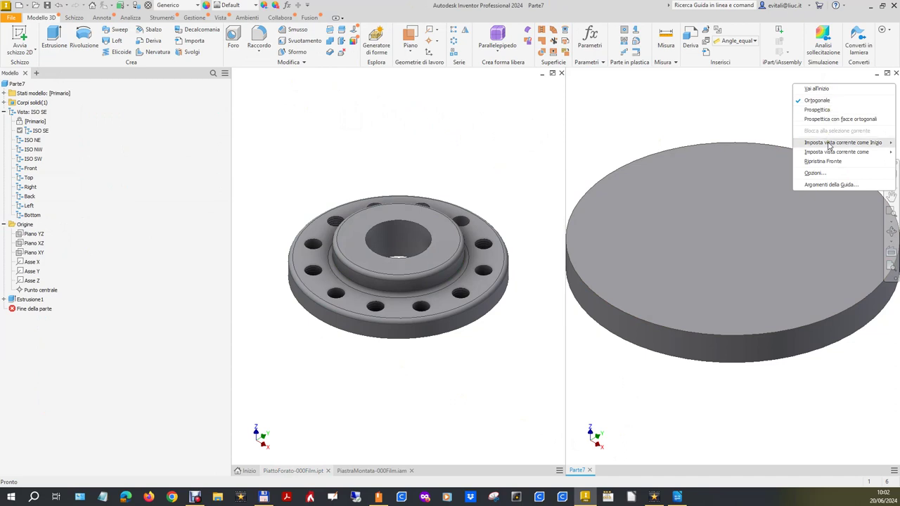
mouse_move(842, 142)
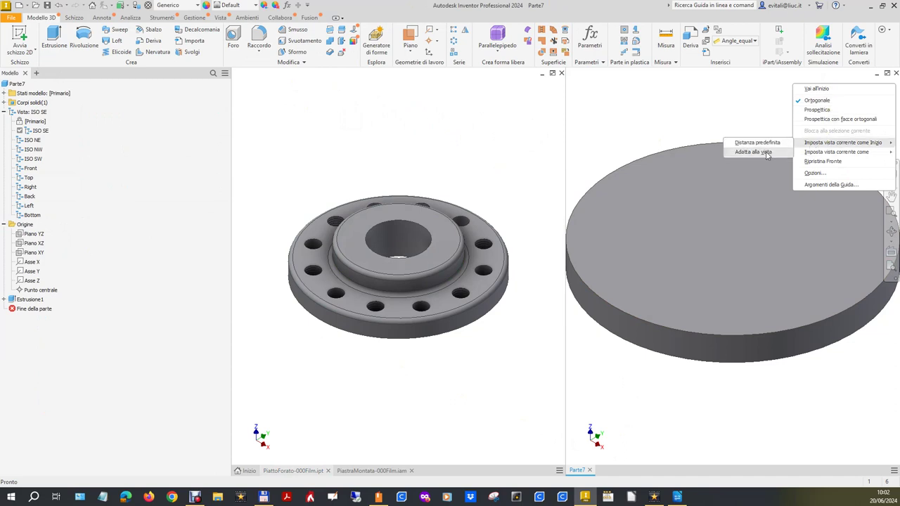
click(766, 153)
click(832, 85)
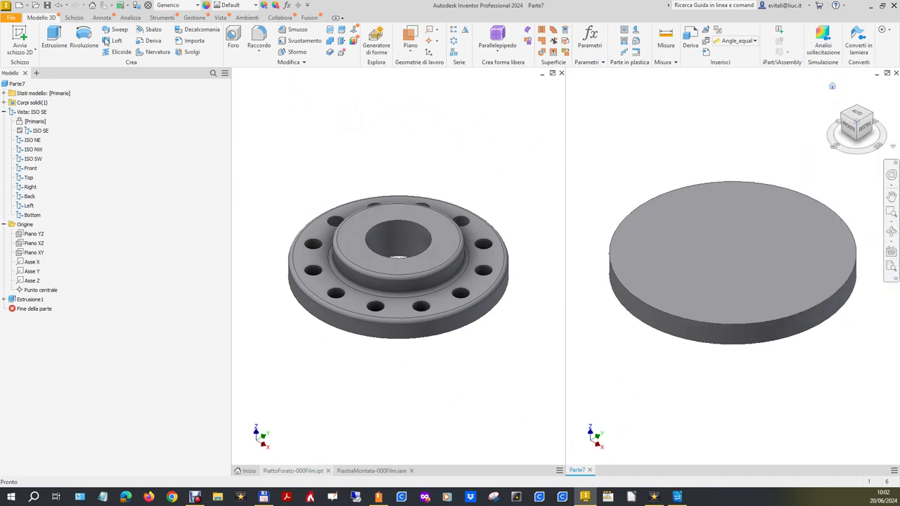
- Sketch a 60-diameter circle on the disc's top face
click(20, 36)
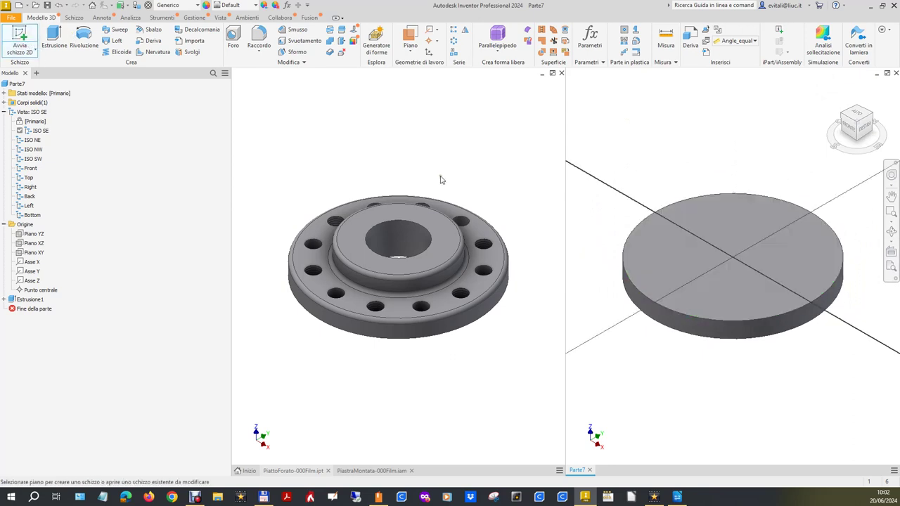
click(724, 224)
click(78, 37)
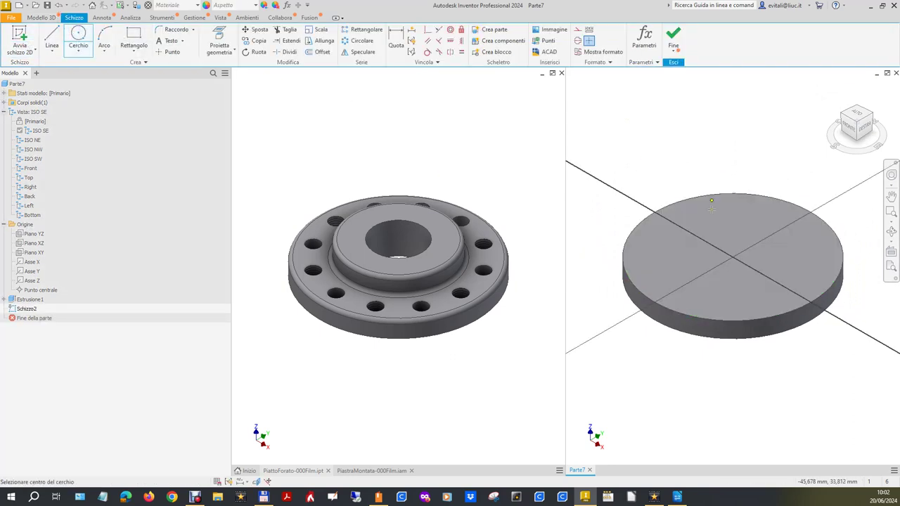
click(725, 259)
click(767, 248)
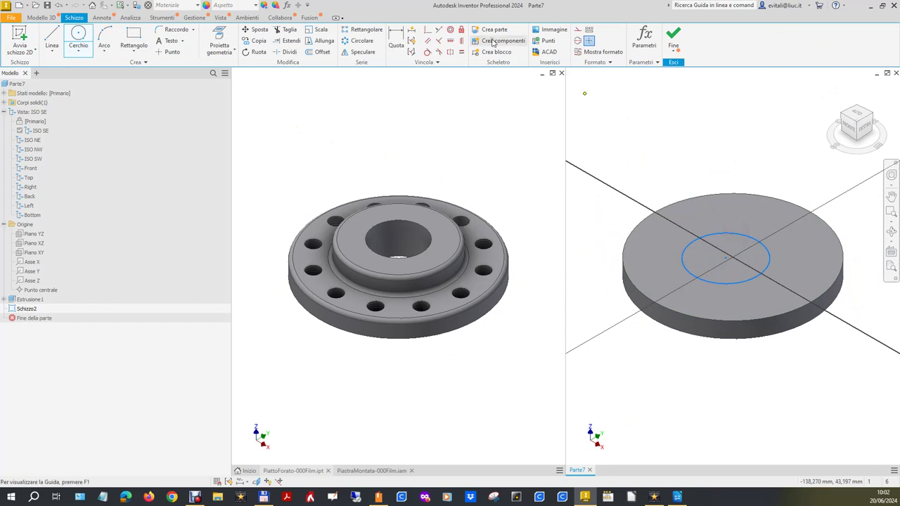
click(397, 41)
click(700, 243)
click(676, 177)
text(60)
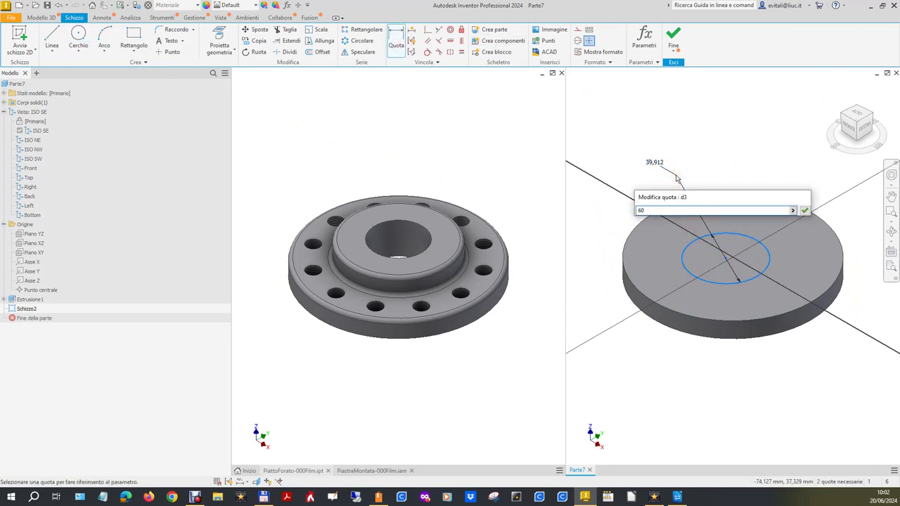
key(Return)
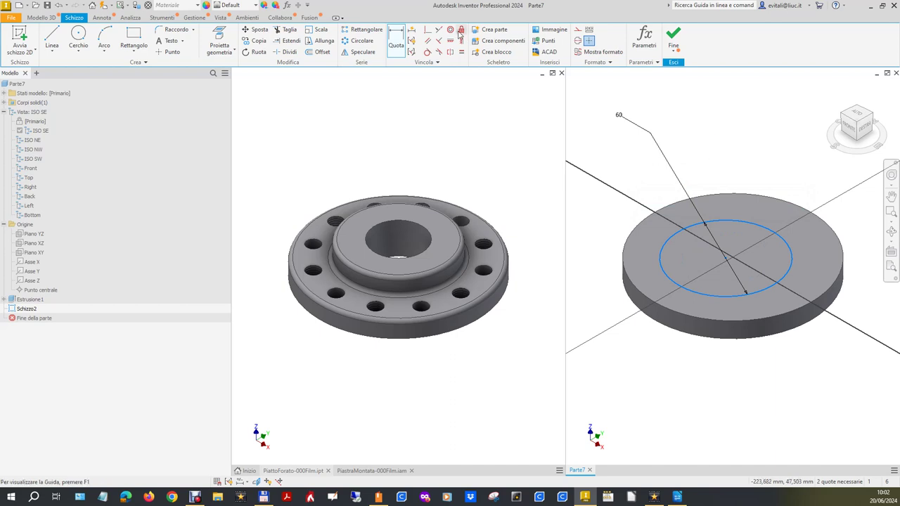
- Make the 60 circle concentric with the disc edge and finish the sketch
click(452, 31)
click(771, 232)
click(773, 202)
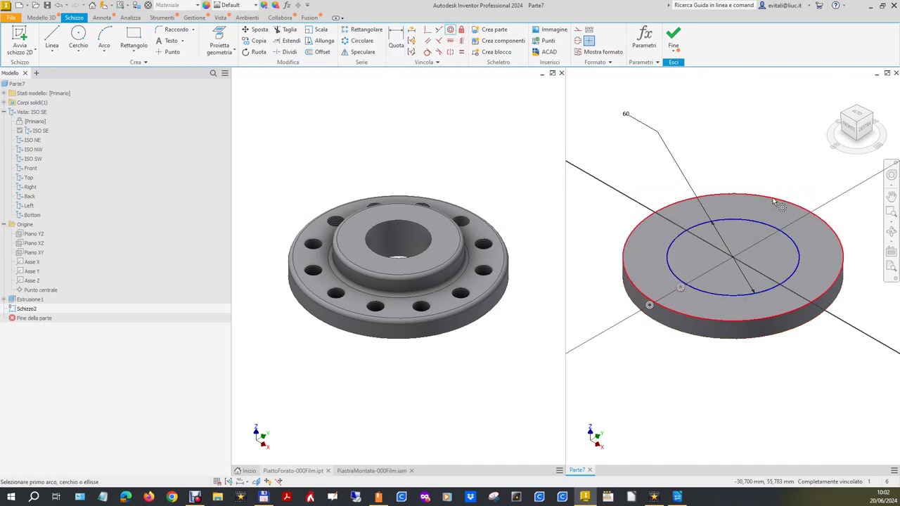
click(672, 37)
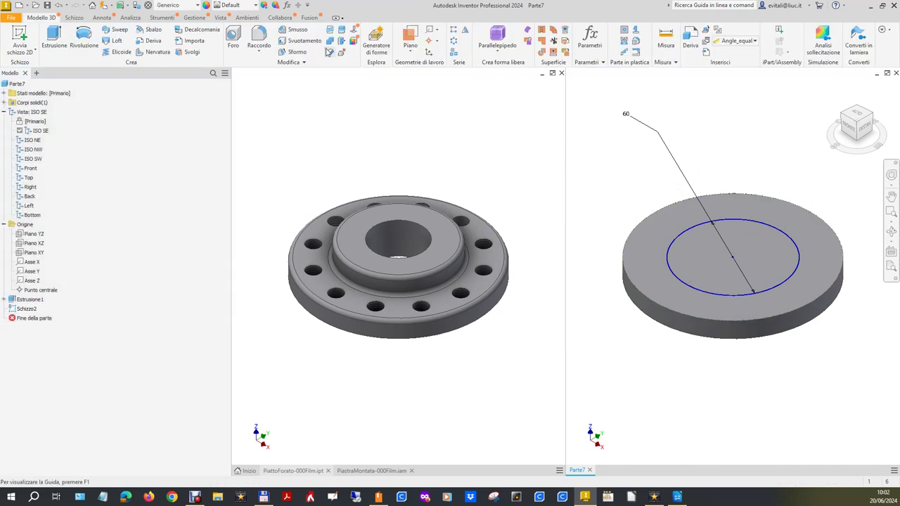
- Extrude the 60 circle 10 mm to form the hub
click(54, 39)
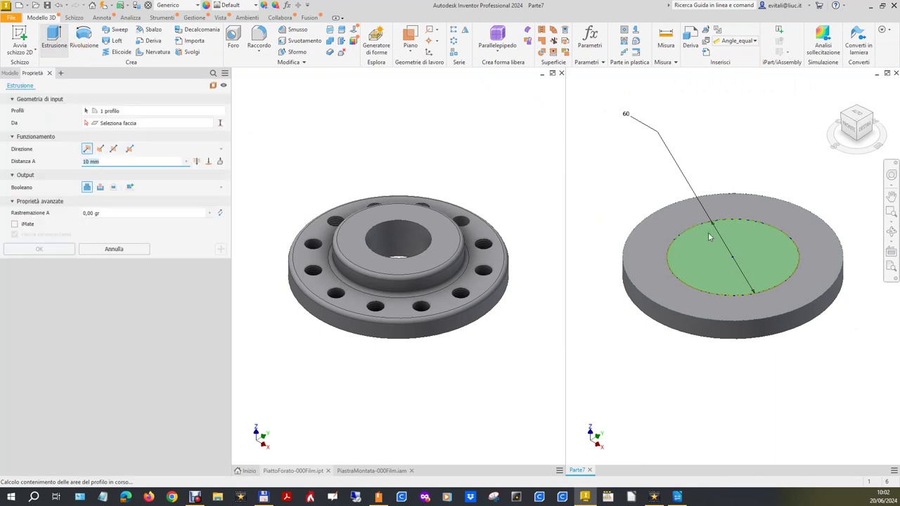
click(54, 250)
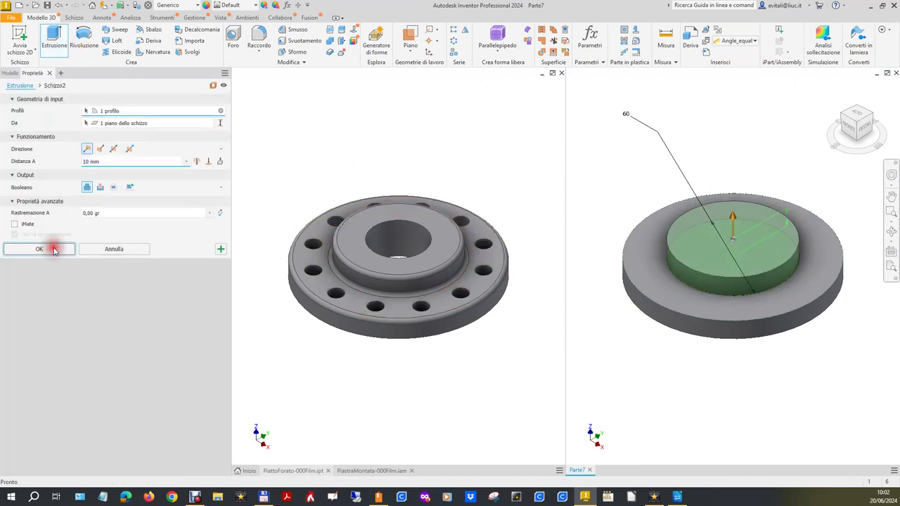
click(310, 364)
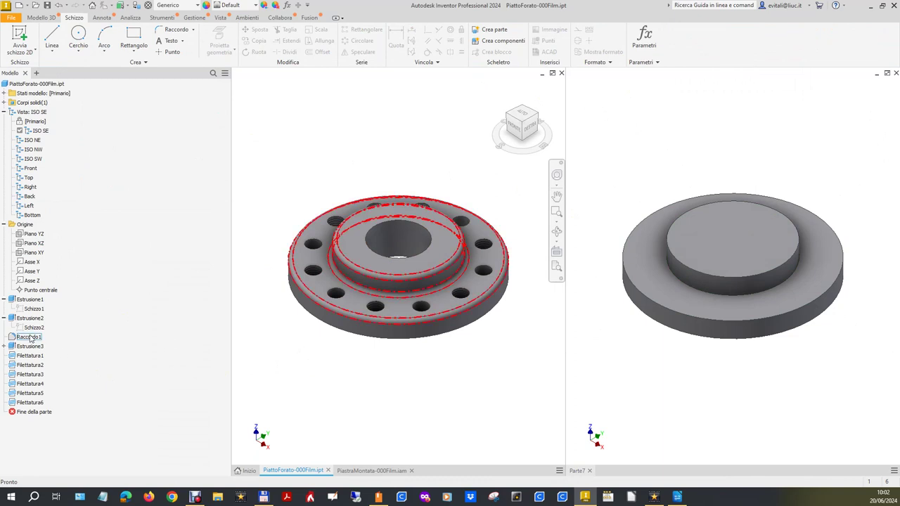
- Check the reference part's Raccordo1 fillet settings without changing them
right_click(29, 339)
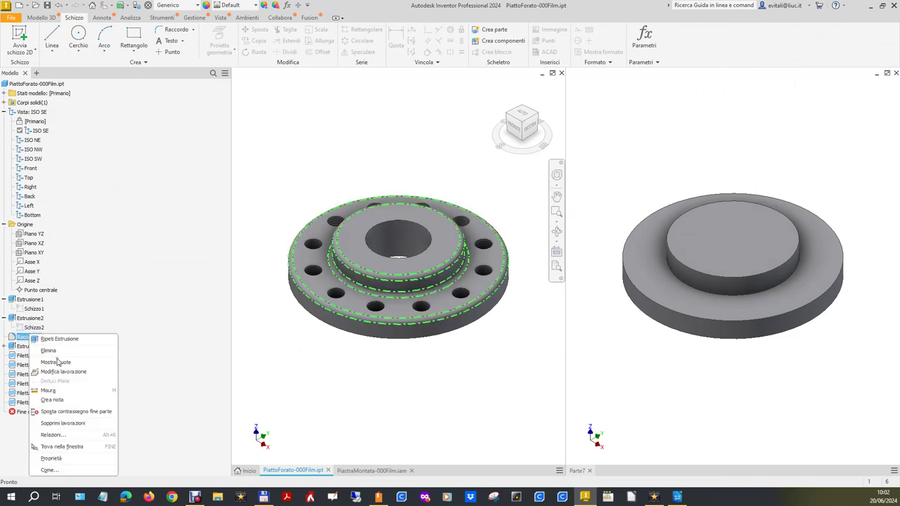
click(64, 379)
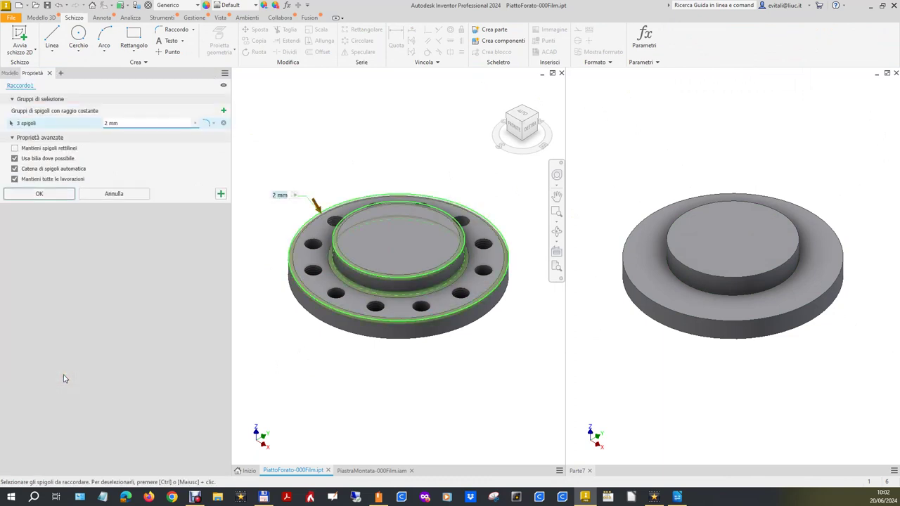
click(128, 197)
- Fillet Parte7's outer rim and both hub edges at 2 mm
click(673, 333)
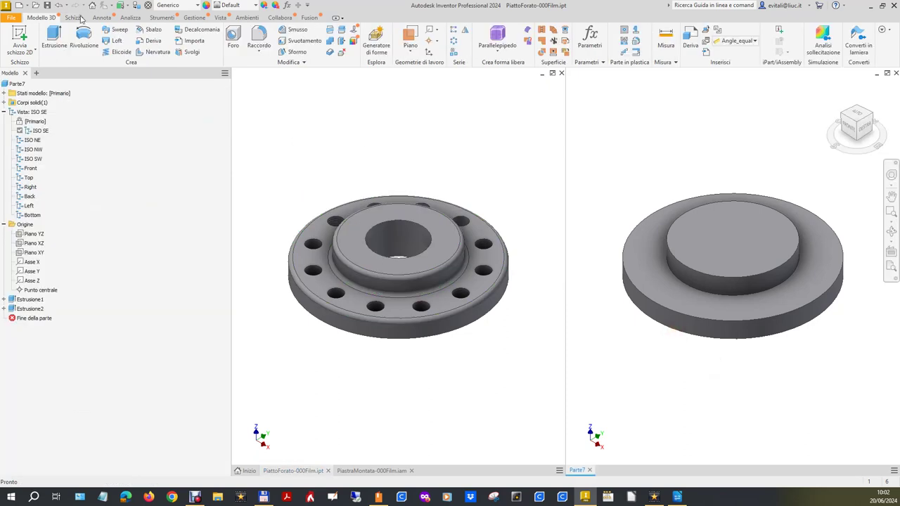
click(254, 37)
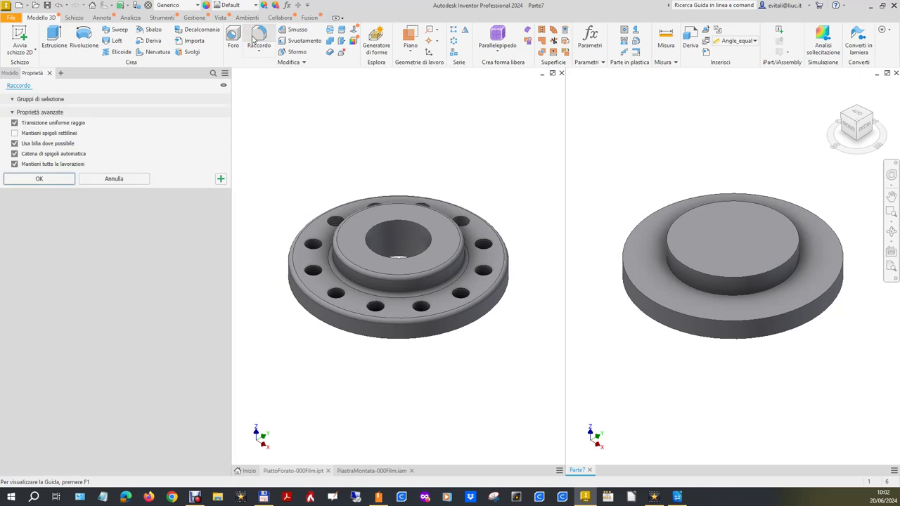
click(646, 301)
click(693, 277)
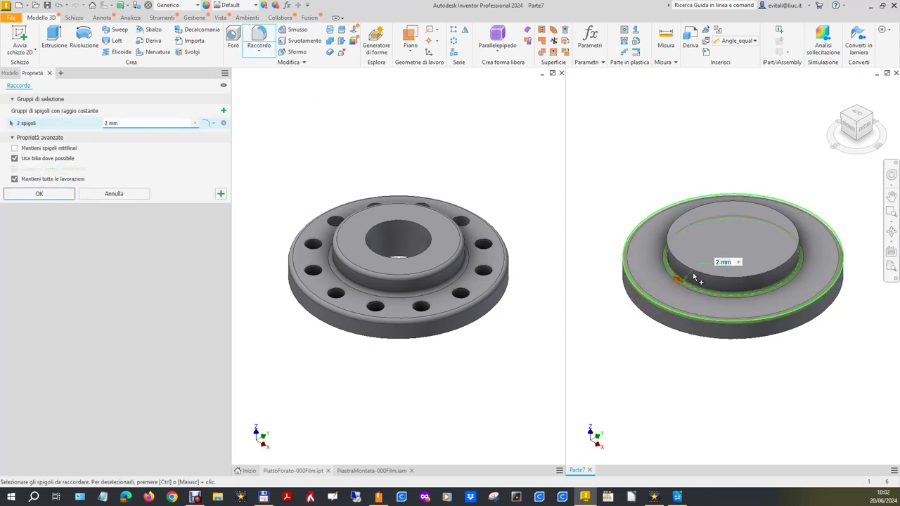
click(695, 262)
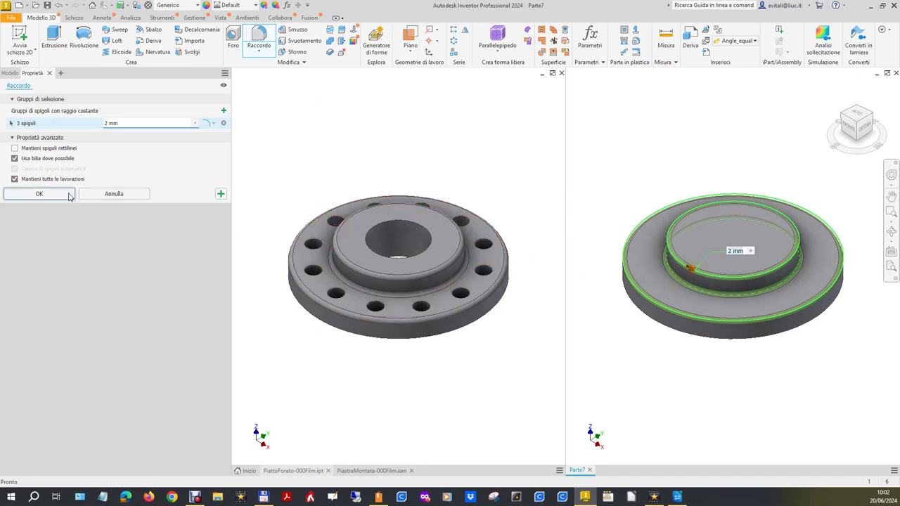
click(68, 197)
click(317, 379)
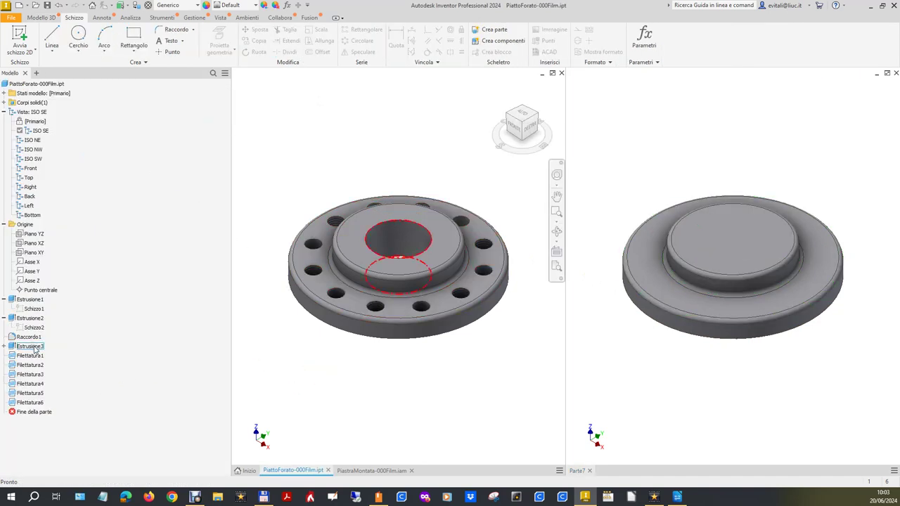
- Inspect the reference part's Schizzo3 center-hole sketch (30 diameter), then start a new sketch on Parte7
click(3, 346)
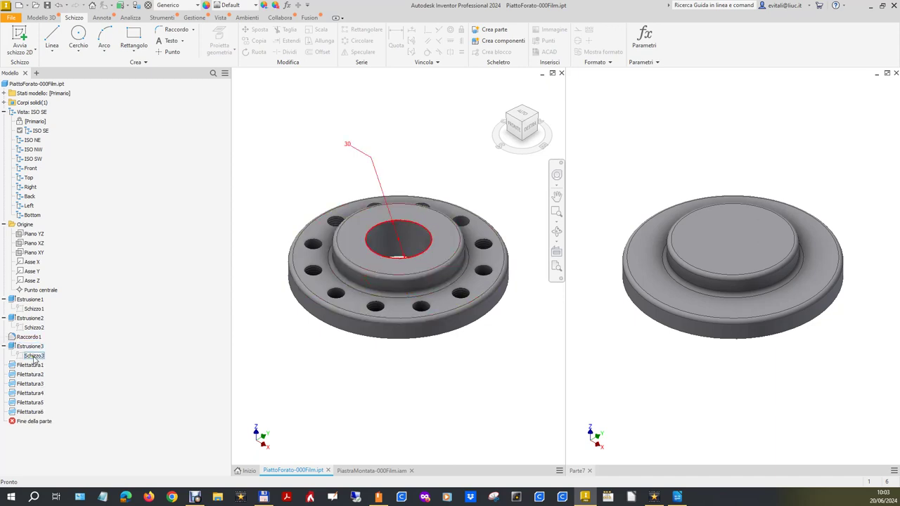
double_click(33, 356)
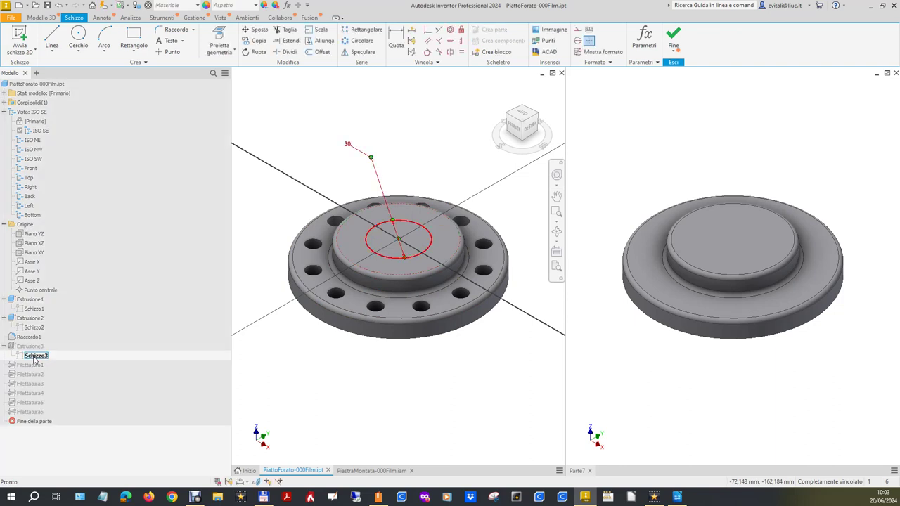
click(720, 166)
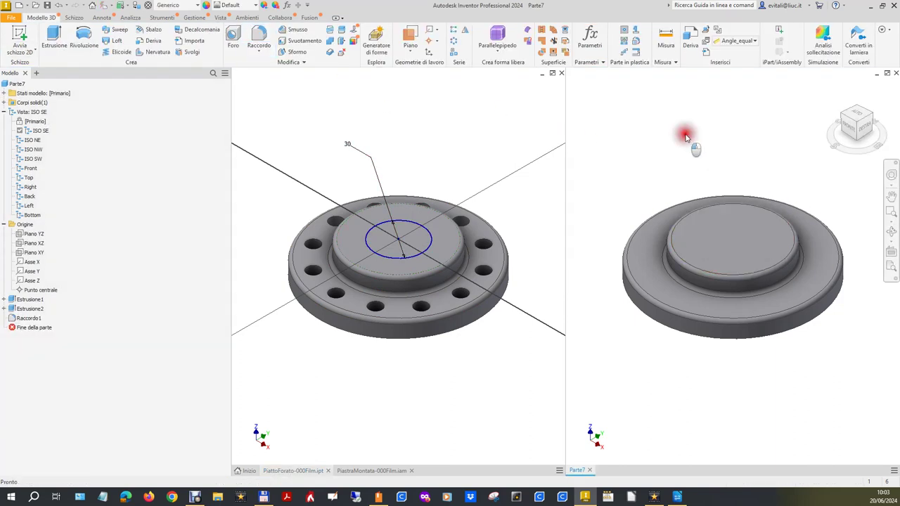
click(20, 35)
- Draw a circle on the boss top face and dimension its diameter to 30
click(703, 243)
click(78, 34)
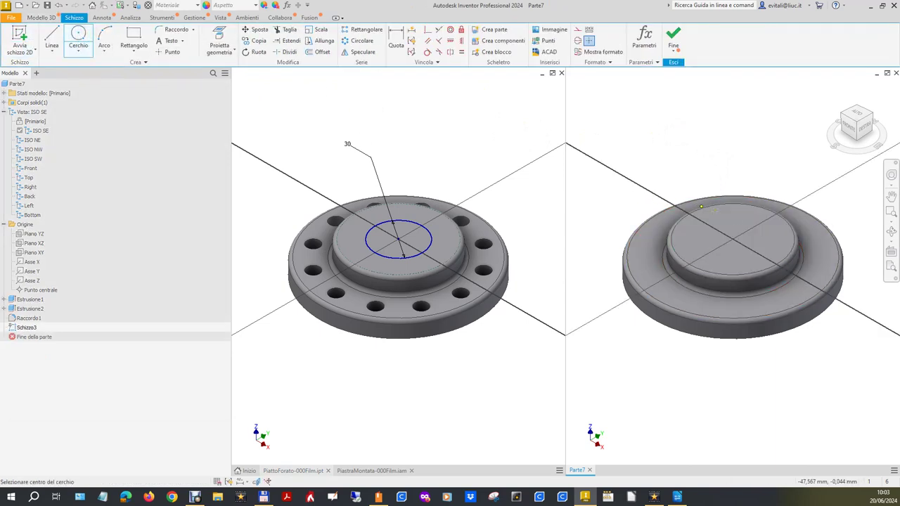
click(738, 247)
click(735, 226)
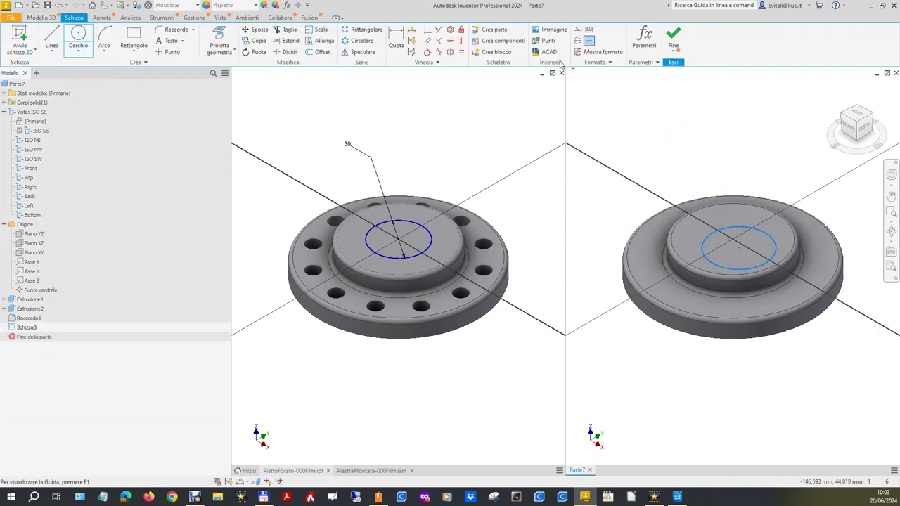
click(396, 36)
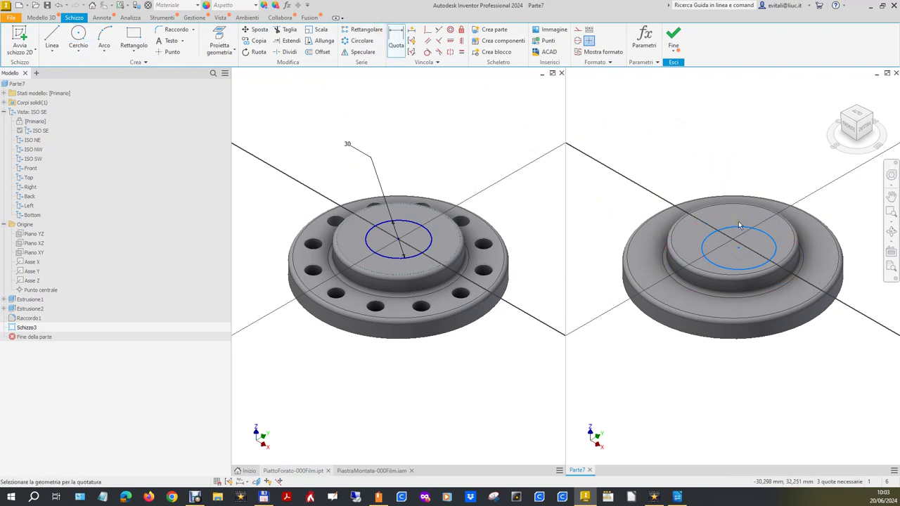
click(740, 232)
click(719, 171)
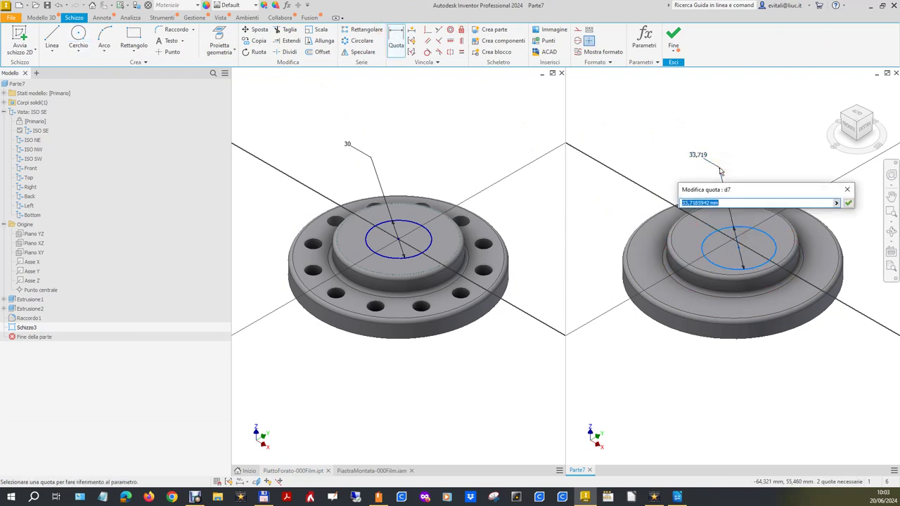
key(Return)
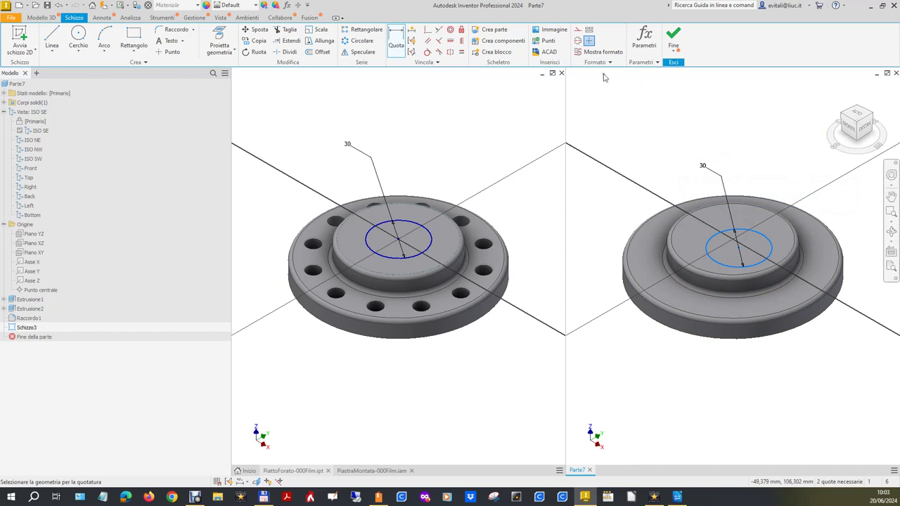
- Make the circle concentric with the boss's outer edge and finish the sketch
click(450, 31)
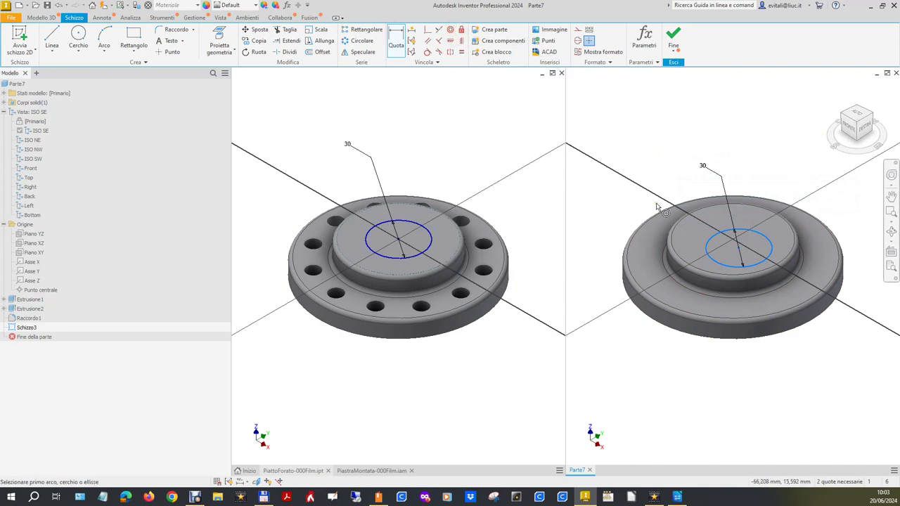
click(761, 235)
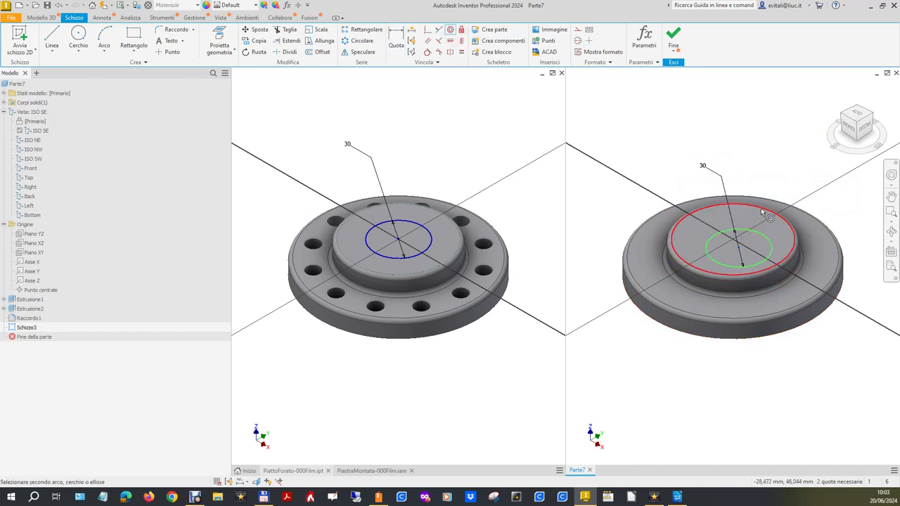
click(762, 213)
click(673, 35)
click(56, 35)
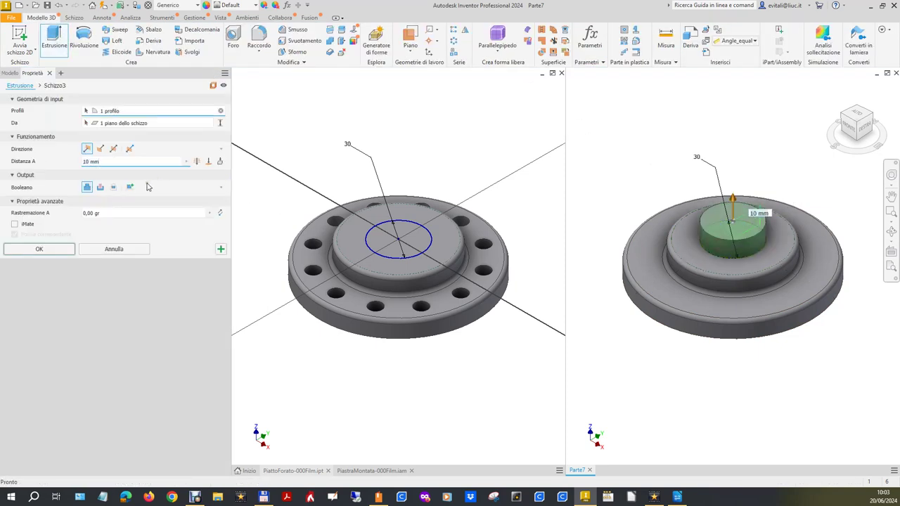
- Extrude-cut the 30 mm circle Through All to form Parte7's center bore
click(100, 188)
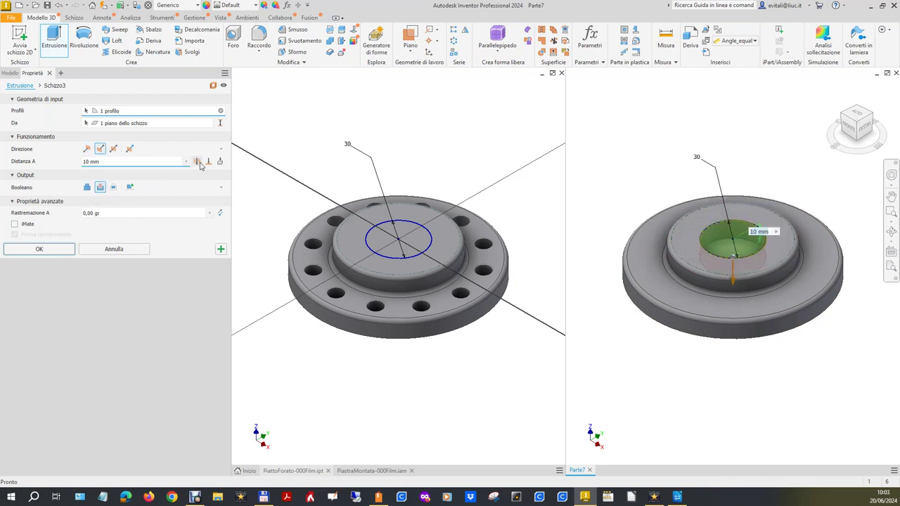
click(199, 163)
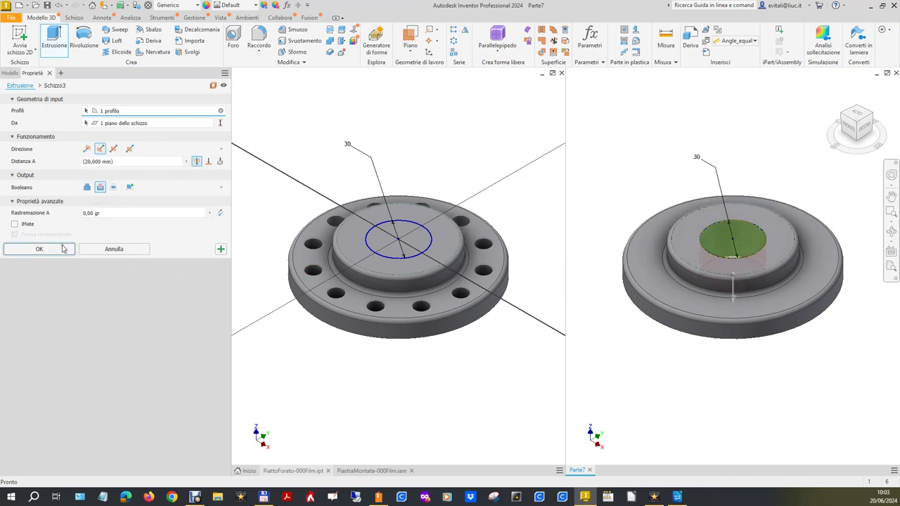
click(39, 249)
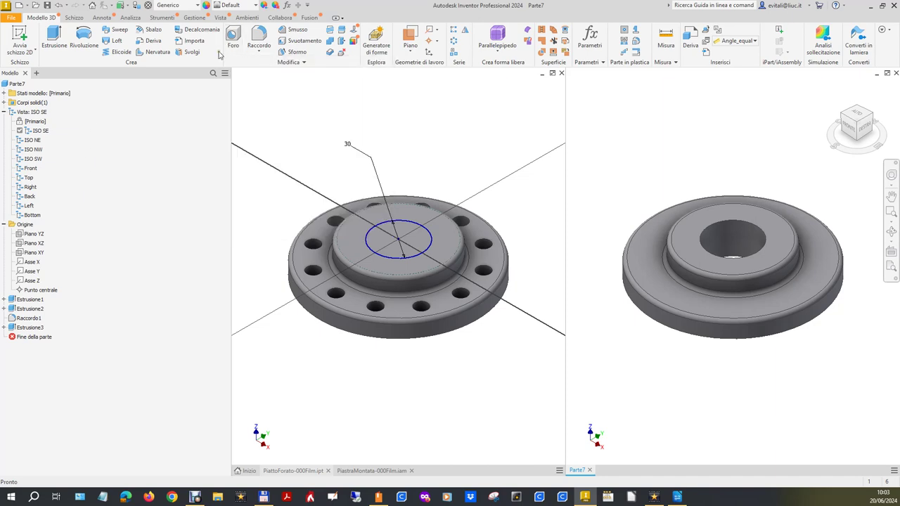
click(20, 37)
- Place a bolt-hole point on the flange face, constrained horizontal to the centre point
click(653, 225)
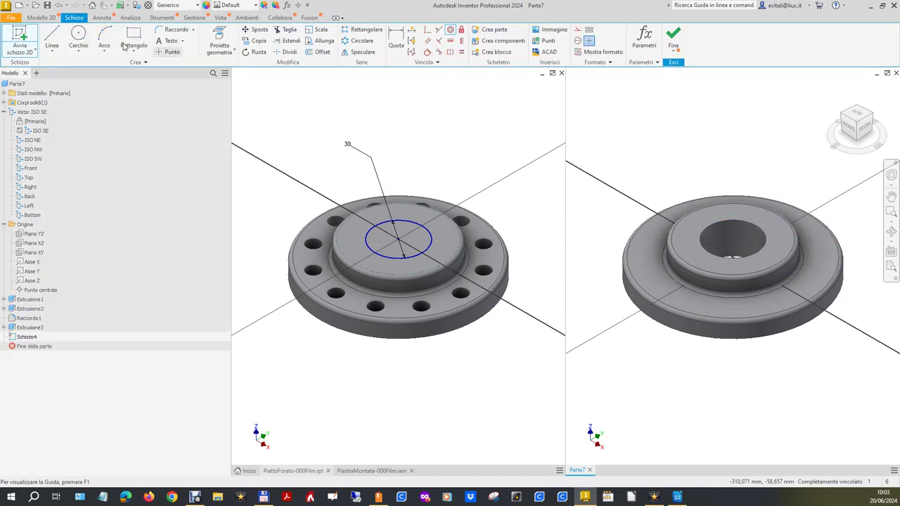
click(169, 53)
click(659, 224)
right_click(671, 164)
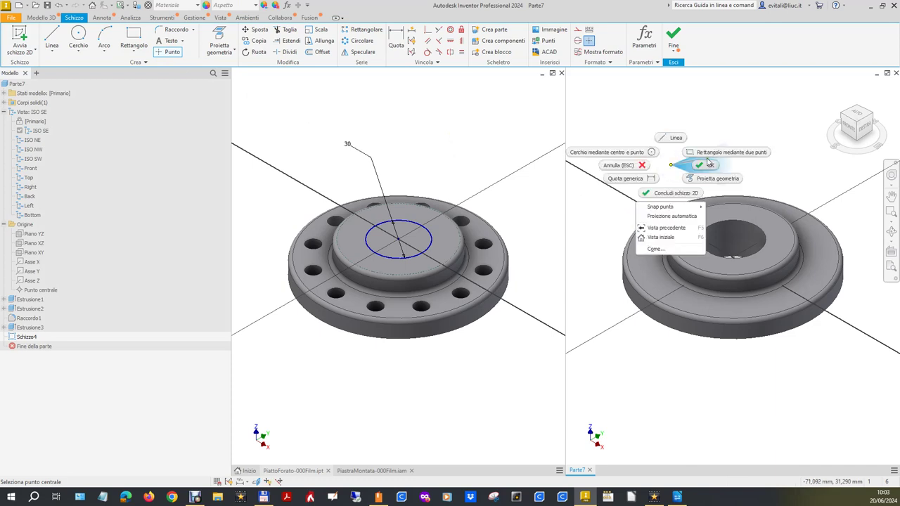
click(708, 166)
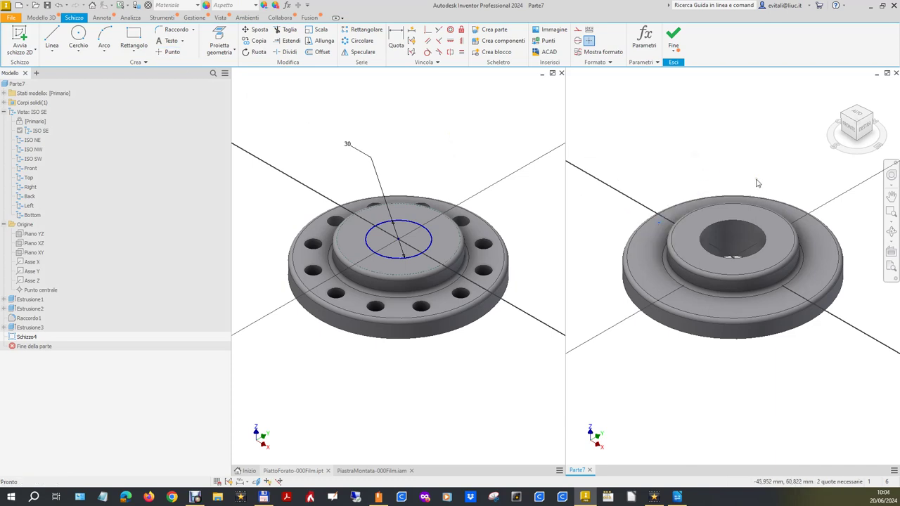
click(450, 40)
click(658, 223)
click(57, 292)
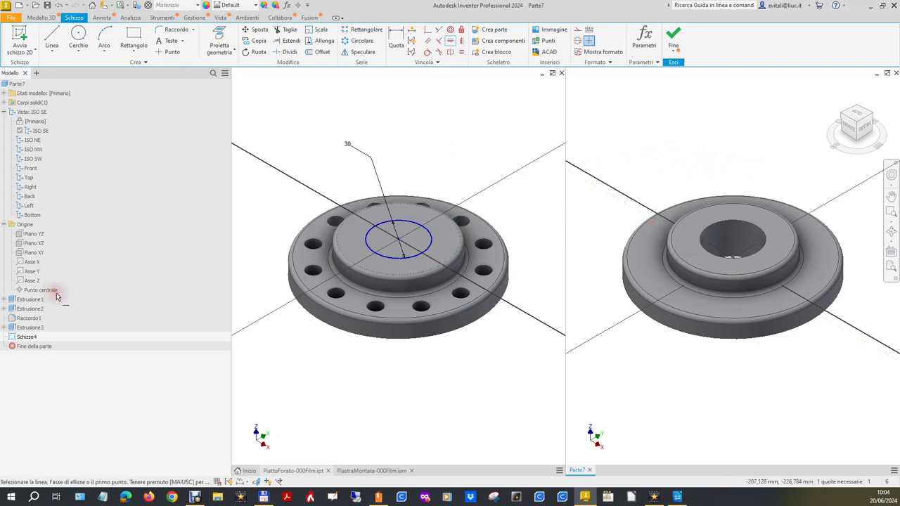
- Dimension the point 40 mm from the centre point and finish the sketch
click(390, 45)
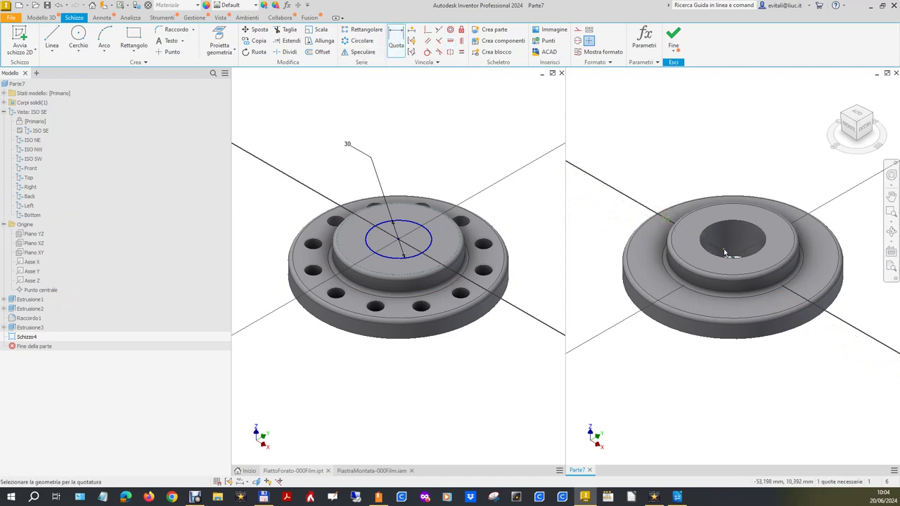
click(41, 290)
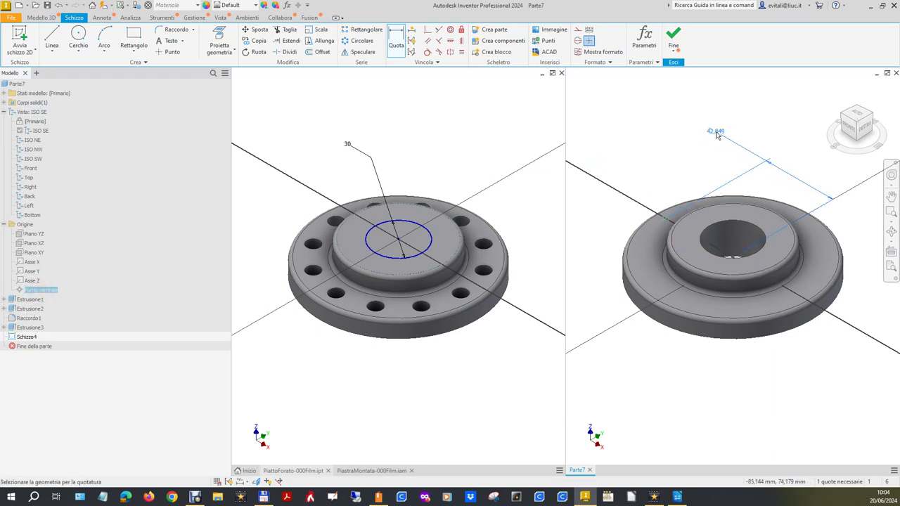
click(717, 132)
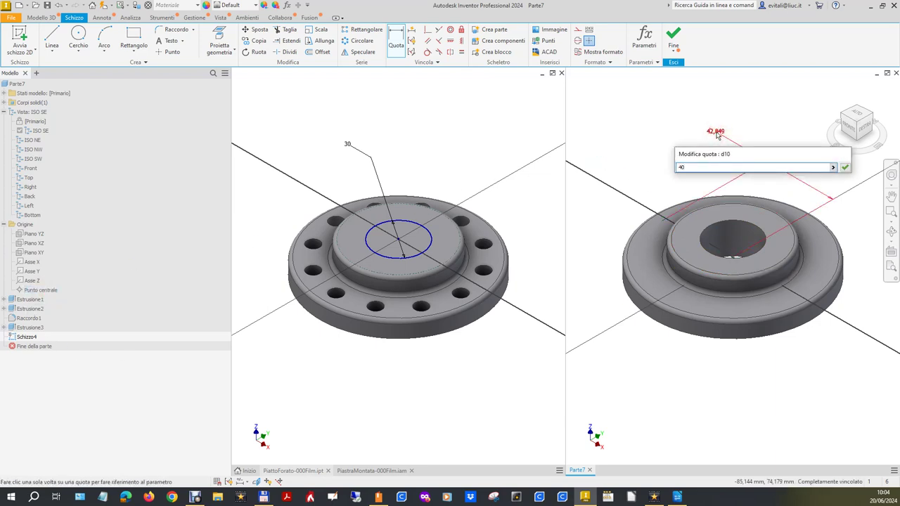
key(Return)
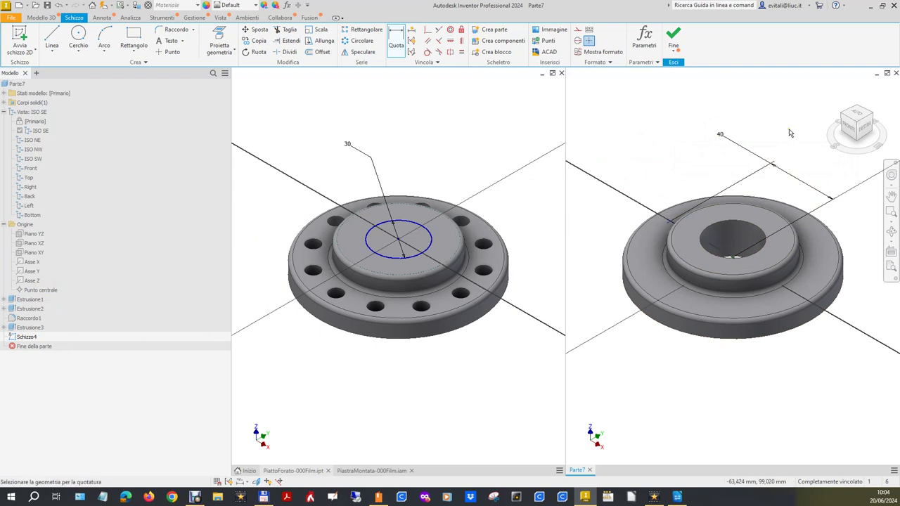
click(680, 40)
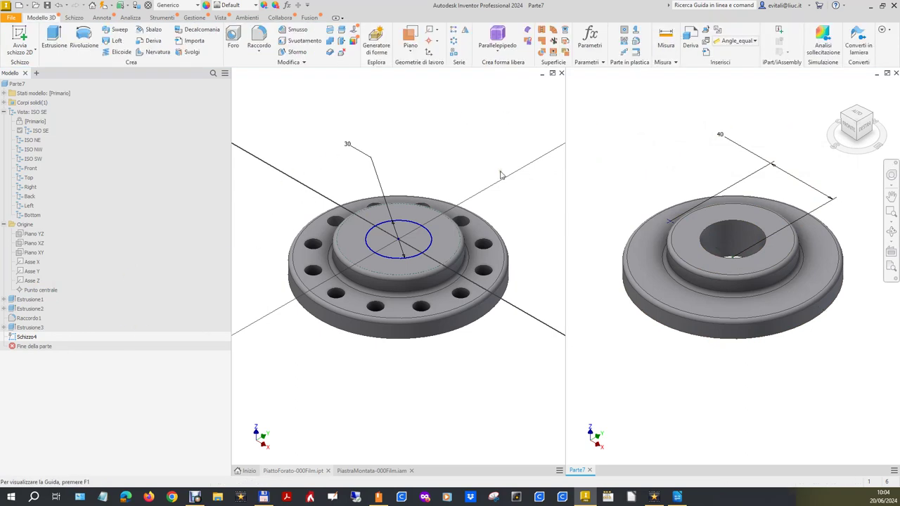
click(336, 174)
- Inspect the reference flange's Schizzo1 bolt-hole sketch in PiattoForato-000Film
click(23, 309)
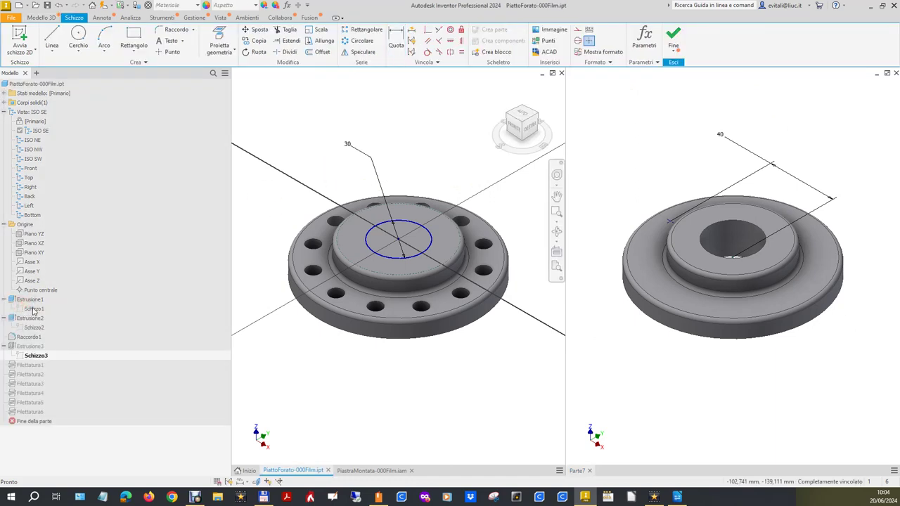
click(33, 310)
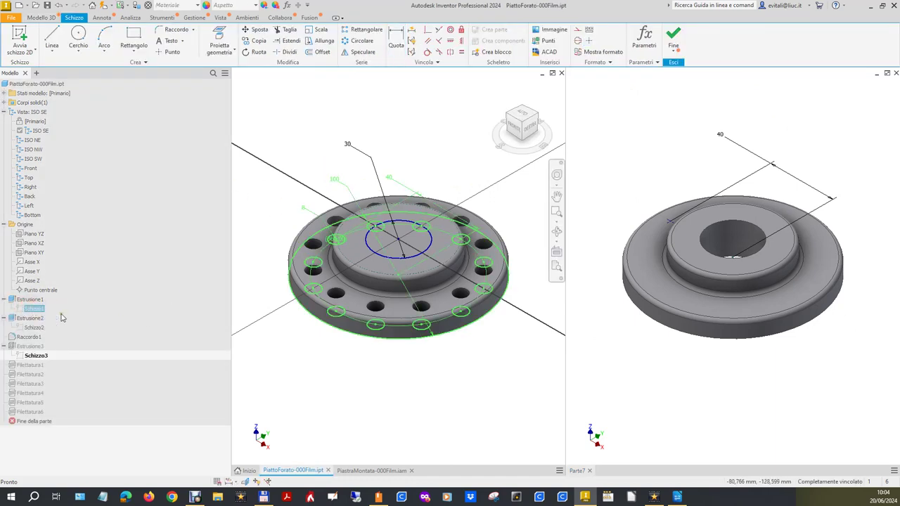
click(438, 141)
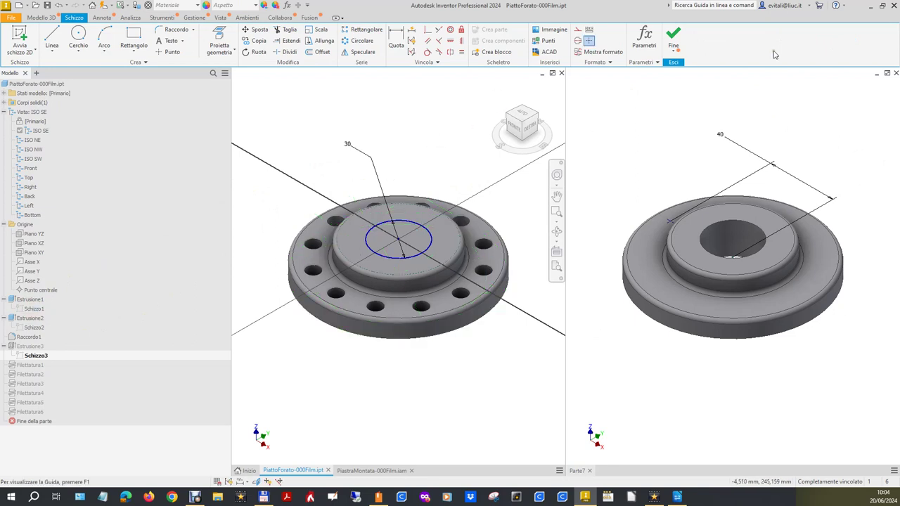
click(673, 38)
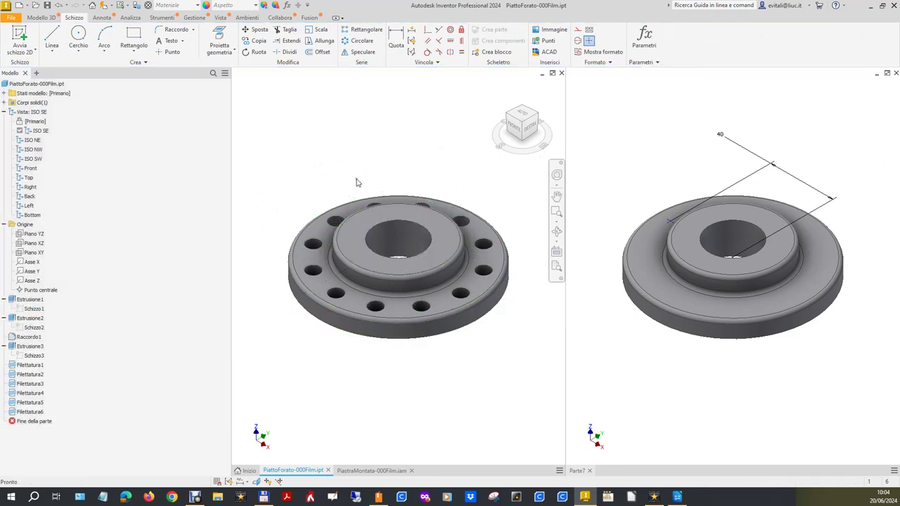
double_click(33, 308)
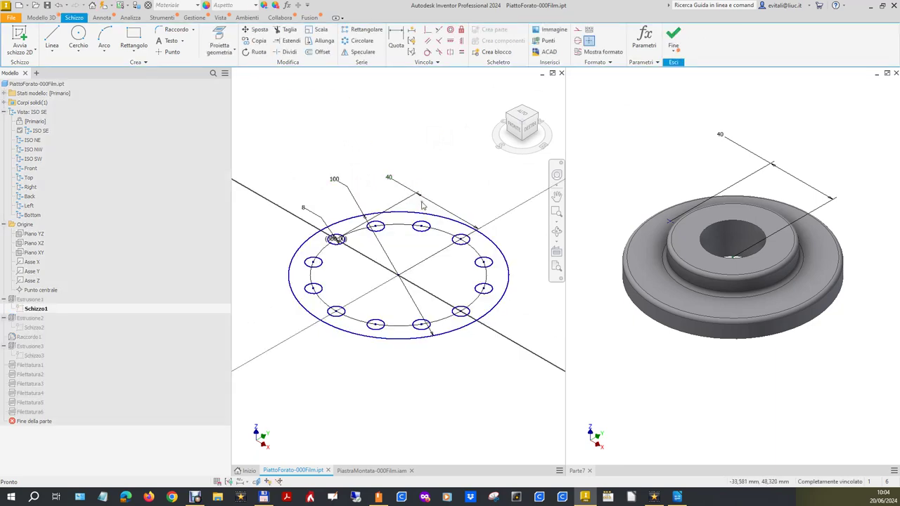
- Close the reference part's sketch and make Parte7 the active document again
click(641, 136)
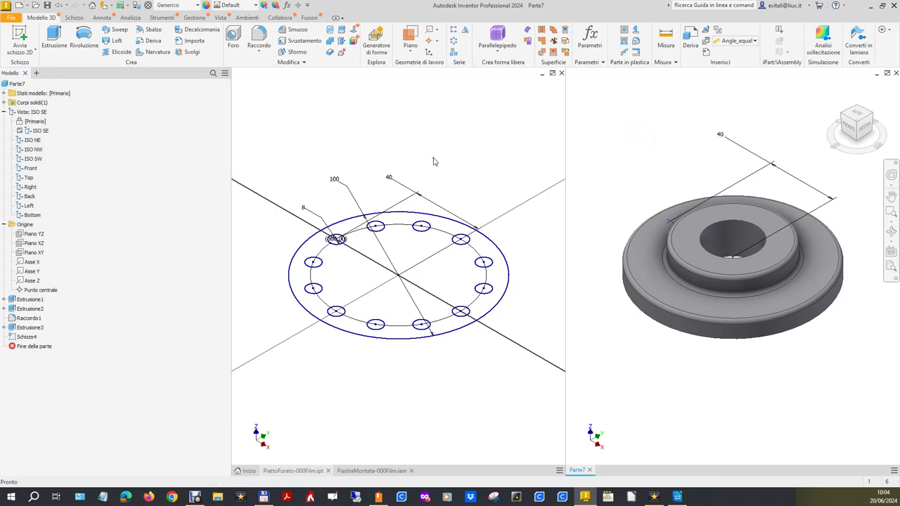
click(433, 161)
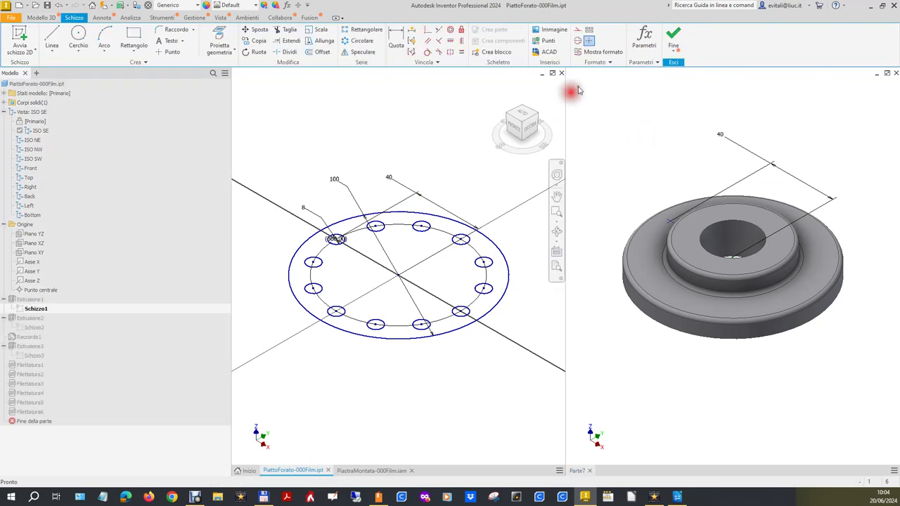
click(672, 44)
click(717, 153)
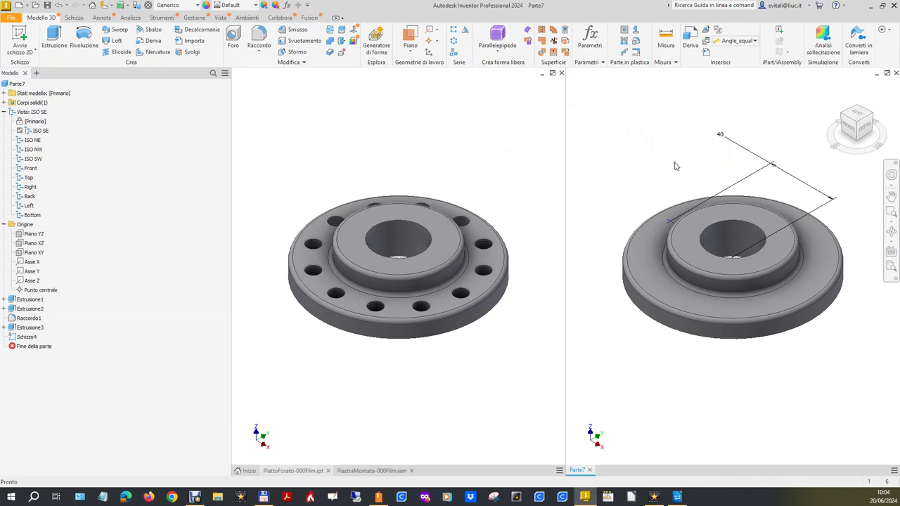
click(236, 45)
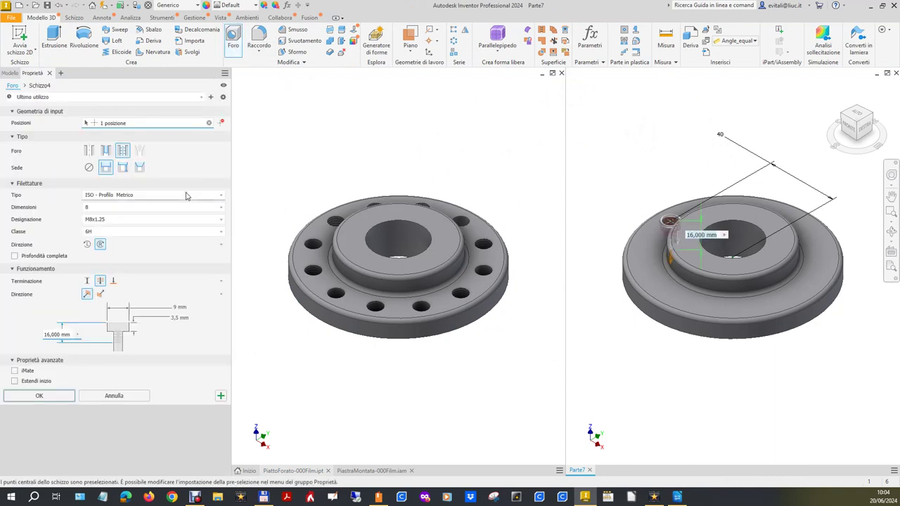
- Create a plain 8 mm drilled hole, no counterbore, through all faces at the Schizzo4 point
click(89, 155)
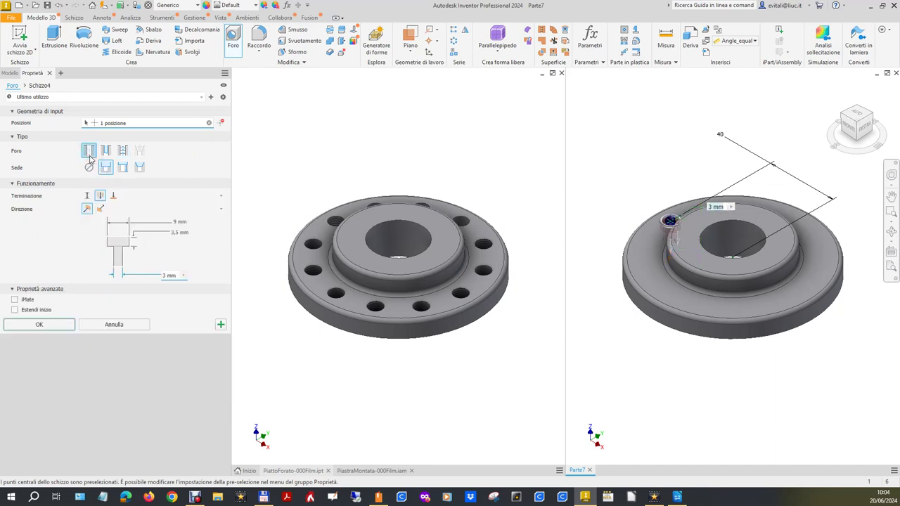
click(89, 167)
click(173, 259)
text(8)
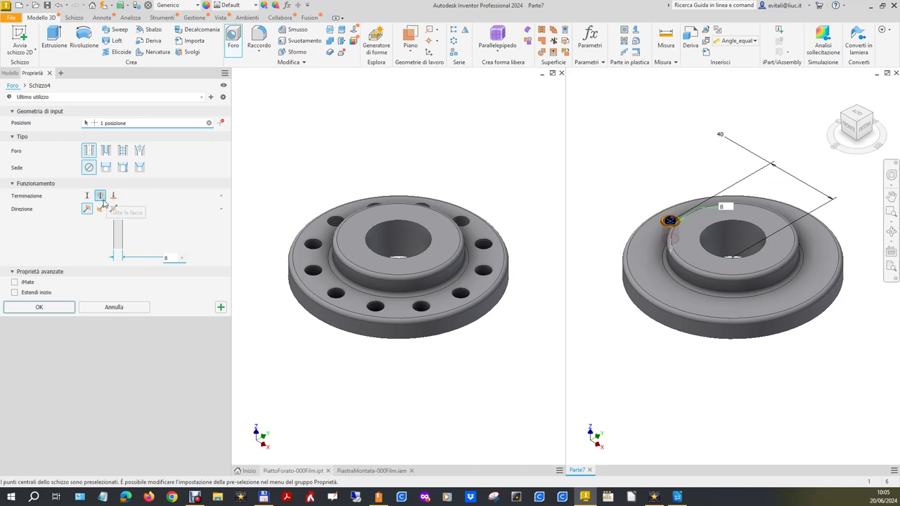
click(55, 310)
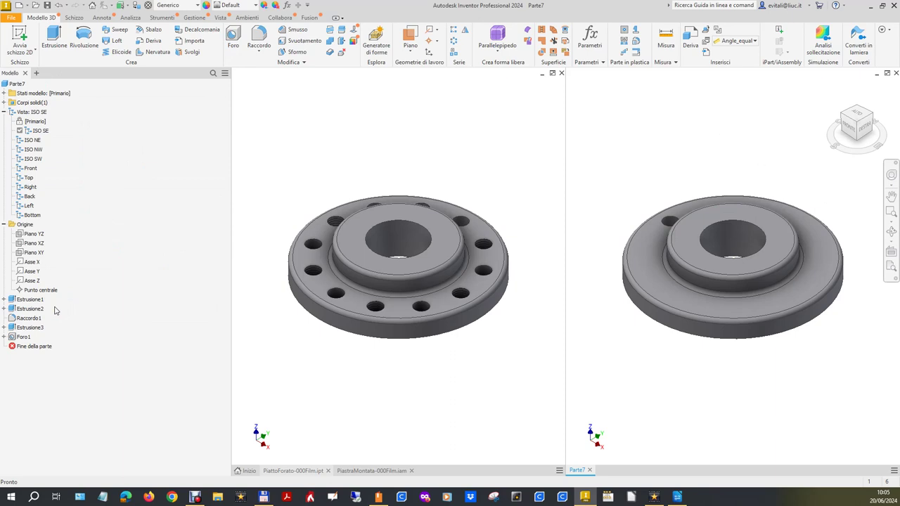
- Pattern Foro1 circularly around the Z axis over 360 degrees
click(453, 43)
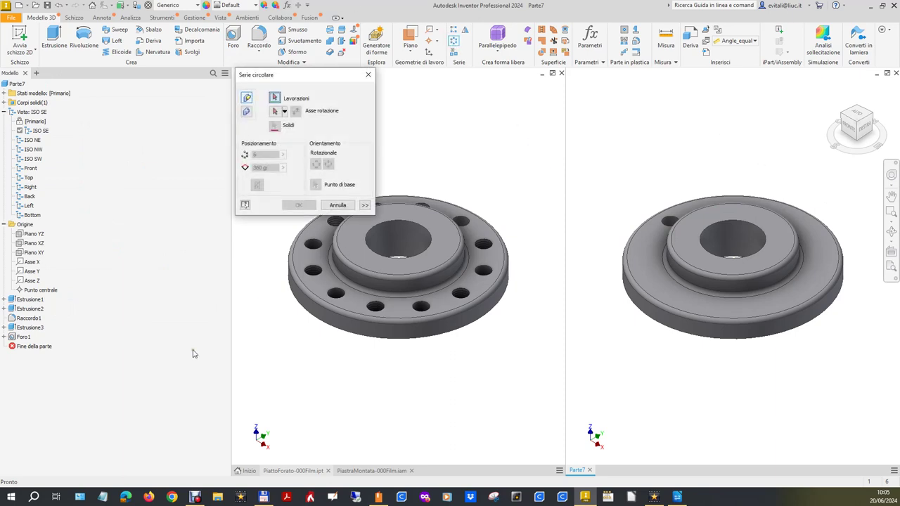
click(22, 338)
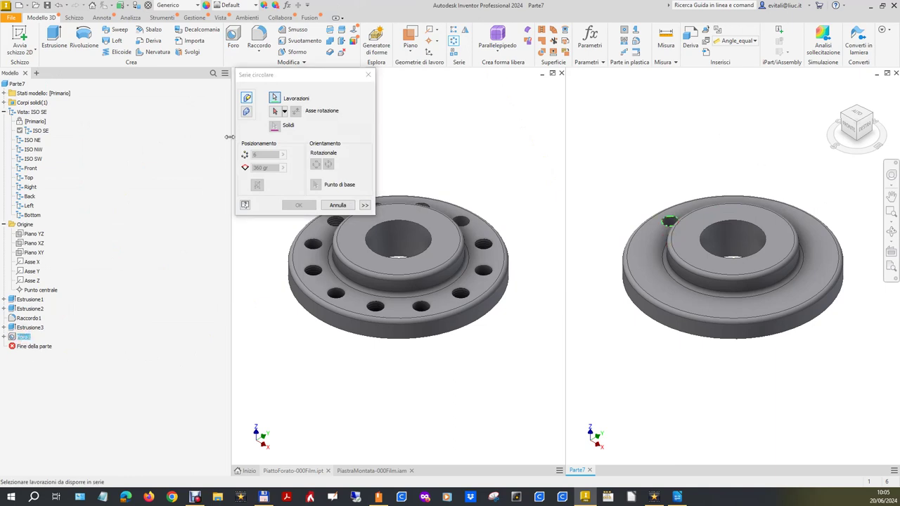
click(282, 112)
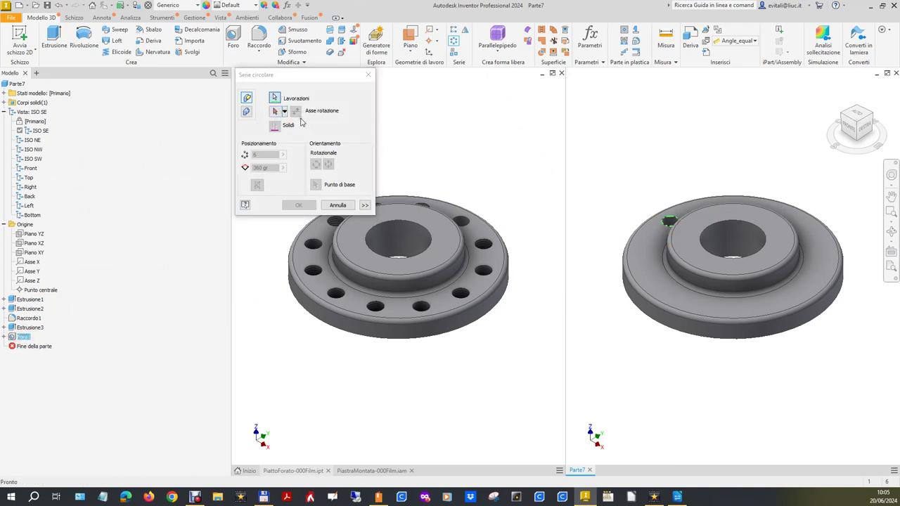
click(285, 111)
click(304, 145)
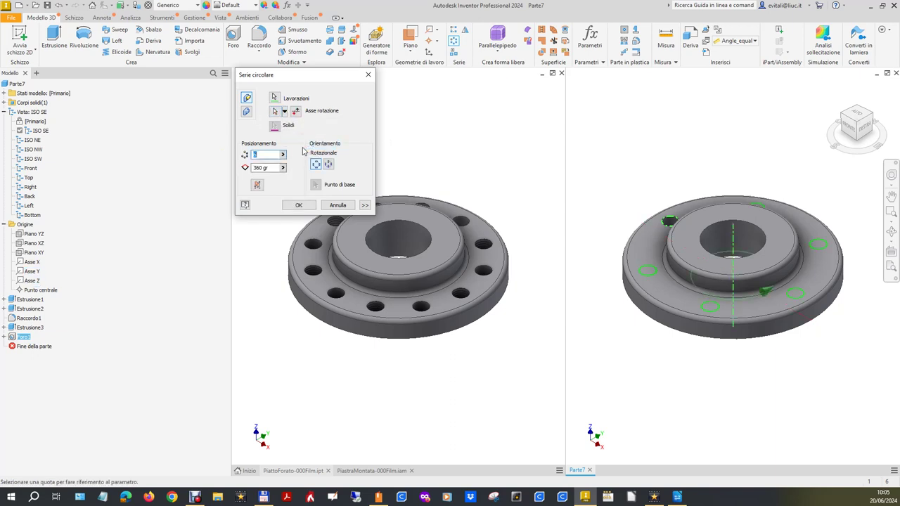
click(299, 206)
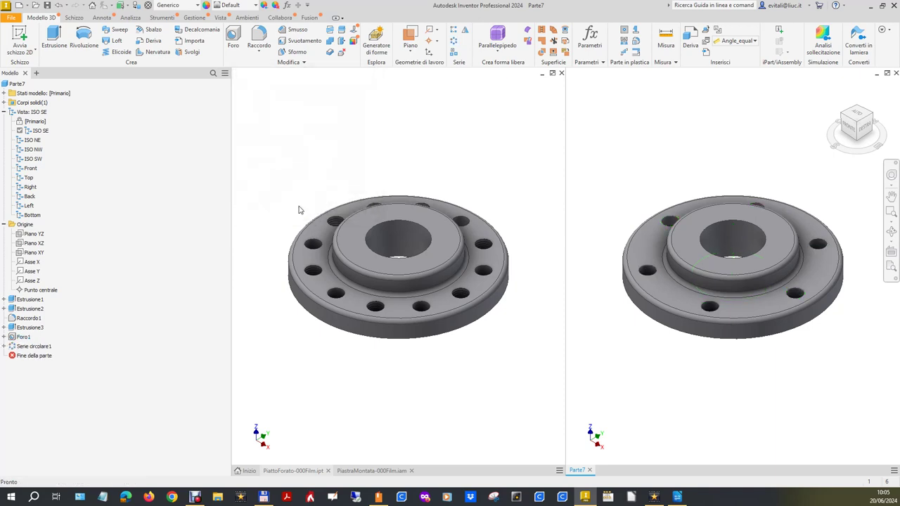
click(684, 399)
- Save Parte7 with Salva con nome as PiattoForato-001Film.ipt
click(12, 18)
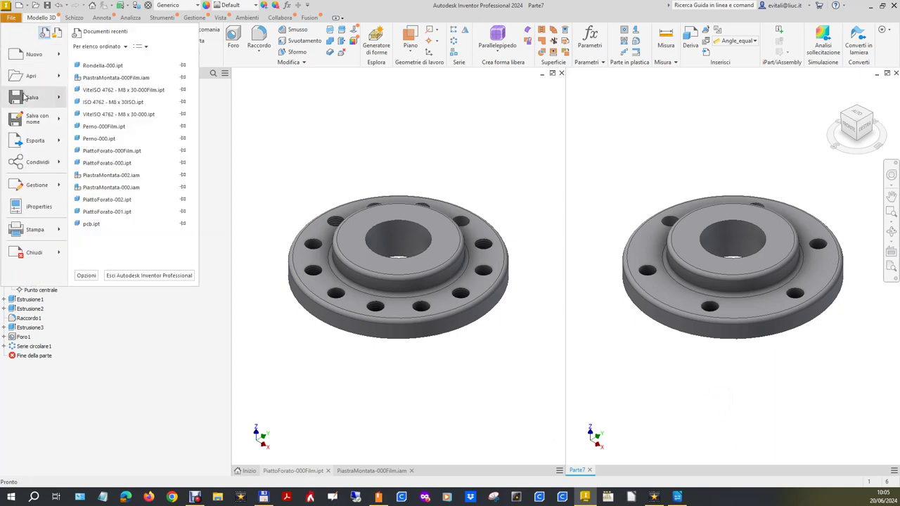
click(34, 118)
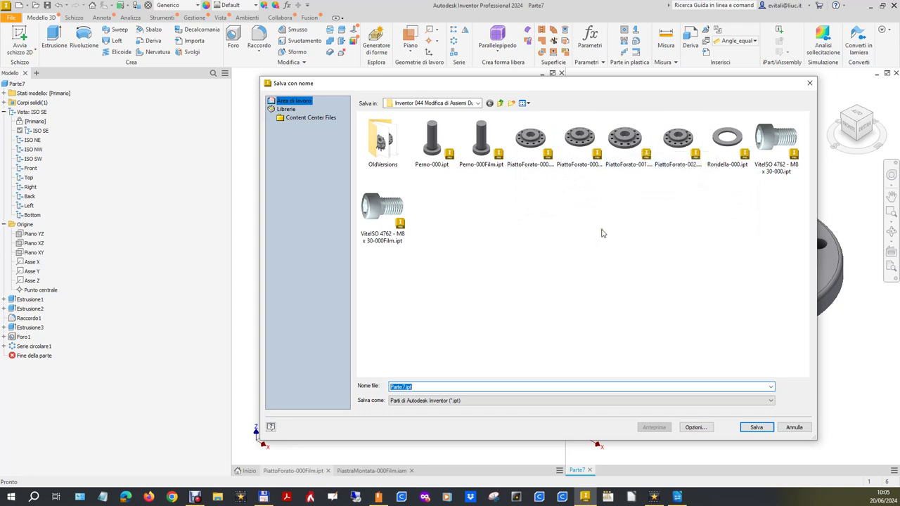
click(627, 144)
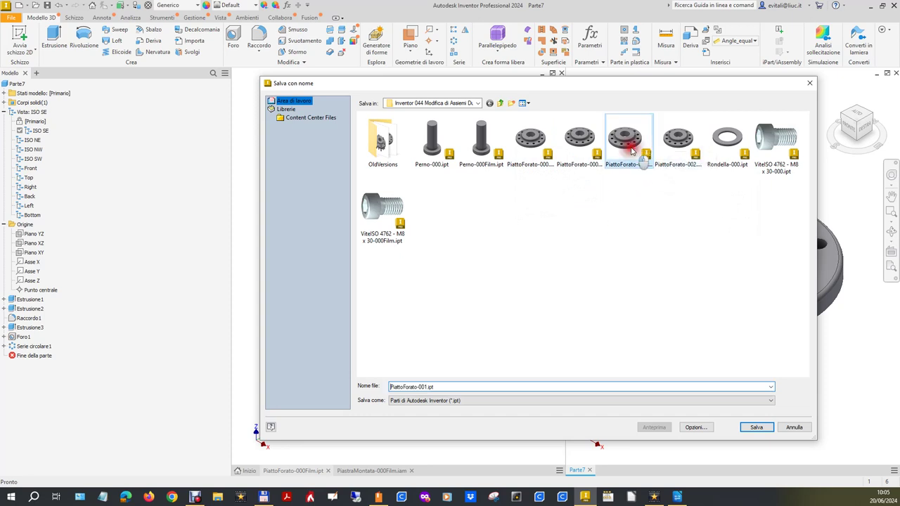
double_click(428, 386)
click(428, 386)
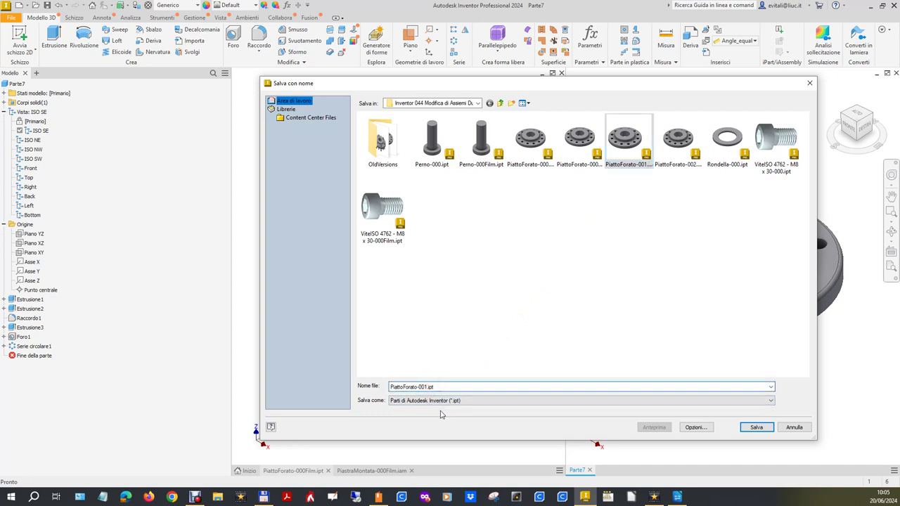
text(Film)
key(Return)
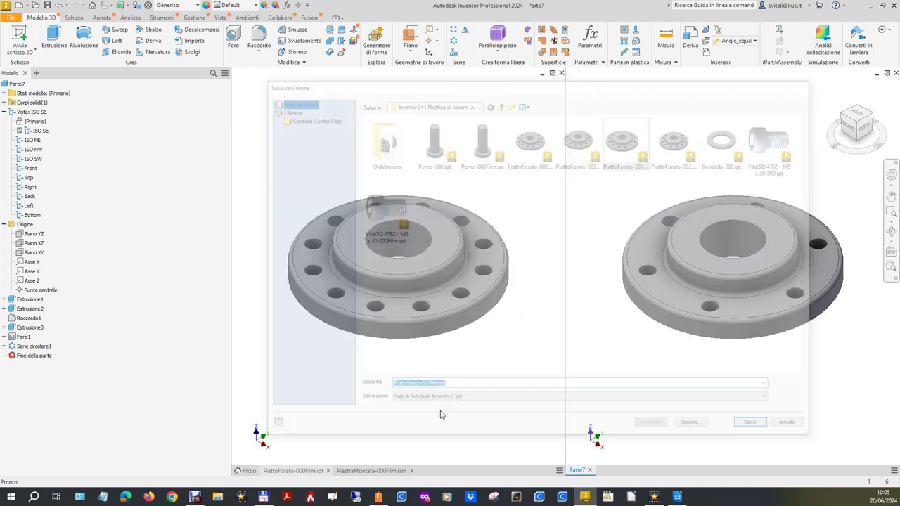
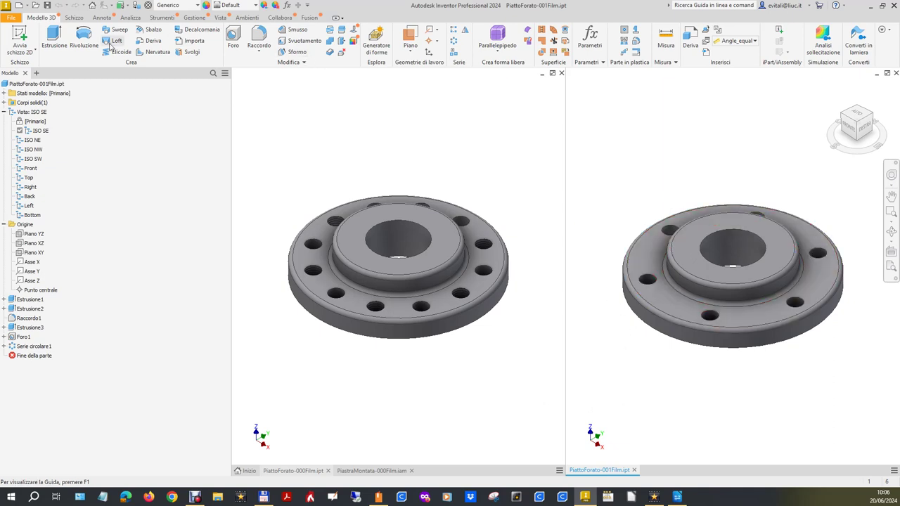
- Start a sketch on the flange face and draw a short line at its lower-left edge
click(20, 39)
click(647, 264)
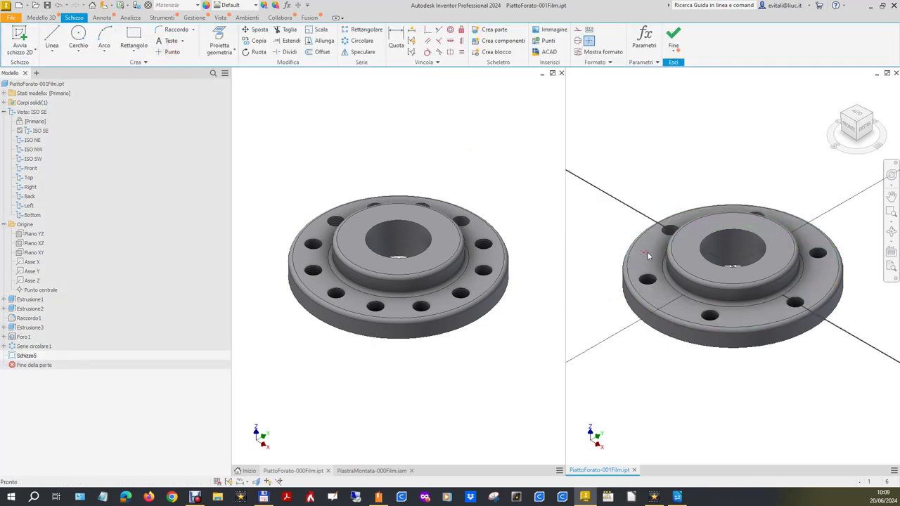
click(620, 334)
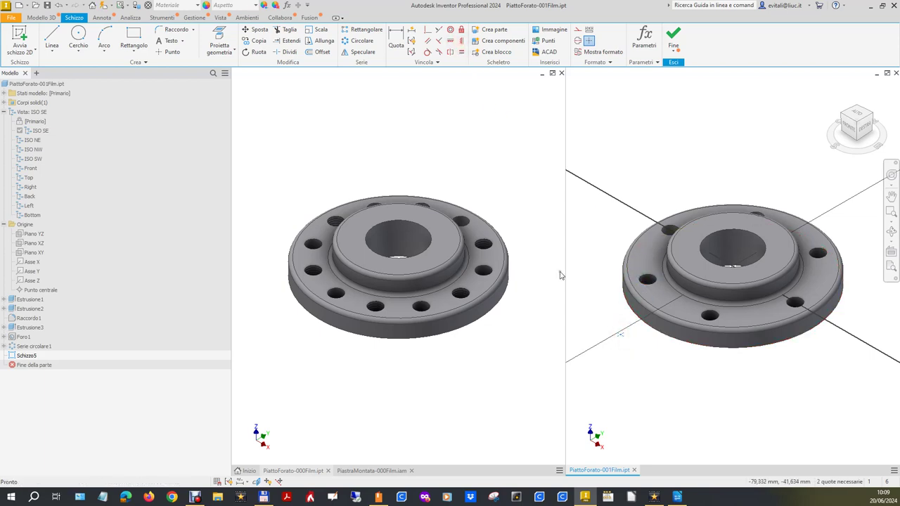
click(622, 335)
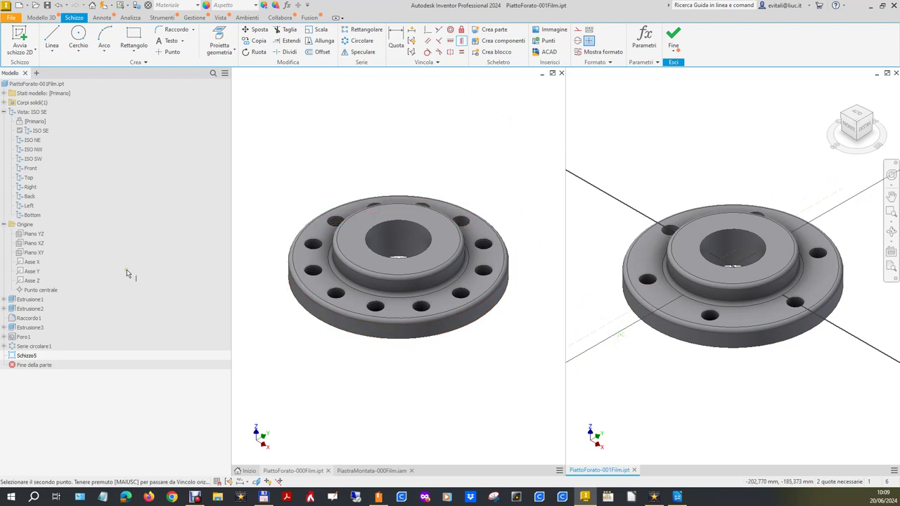
click(32, 279)
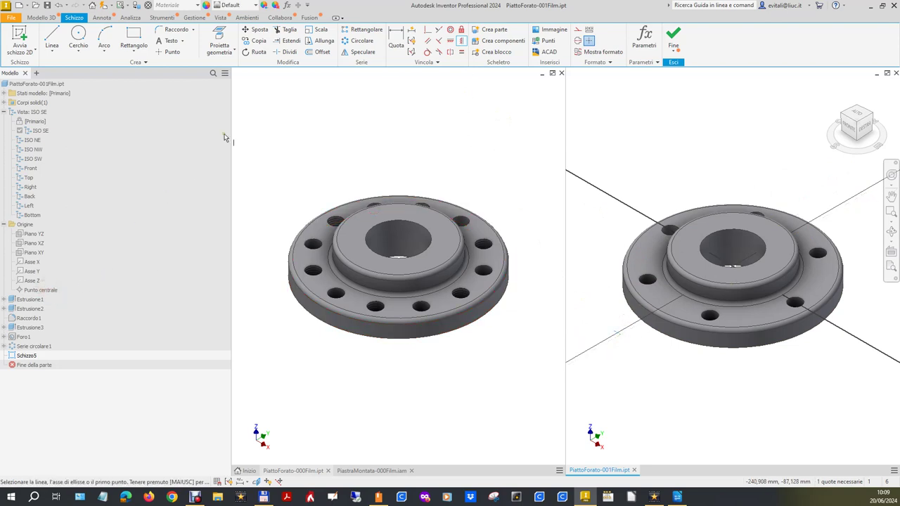
- Dimension the line 40 from the part's centre point and finish the sketch
click(396, 39)
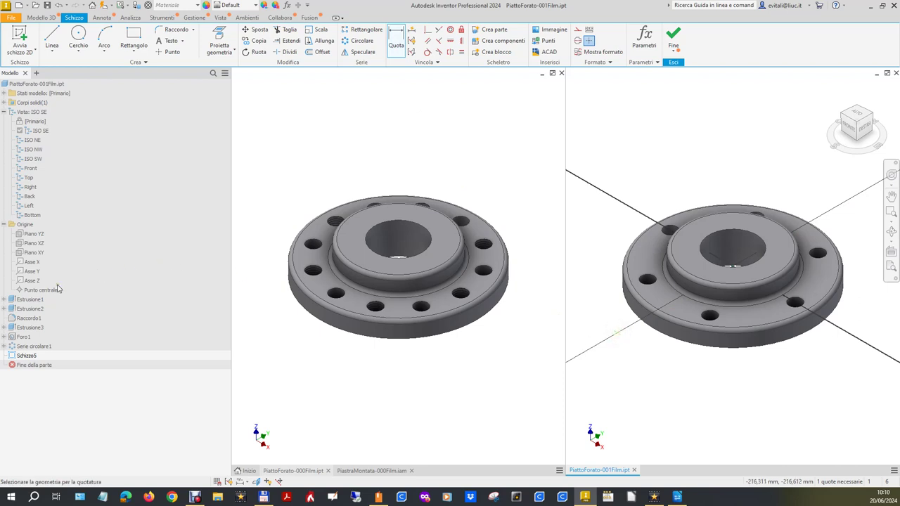
click(42, 289)
click(674, 175)
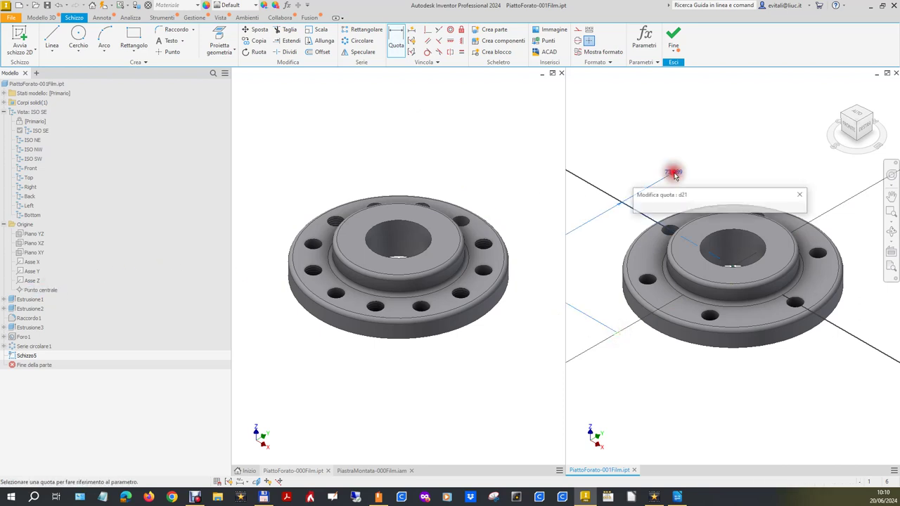
text(40)
key(Return)
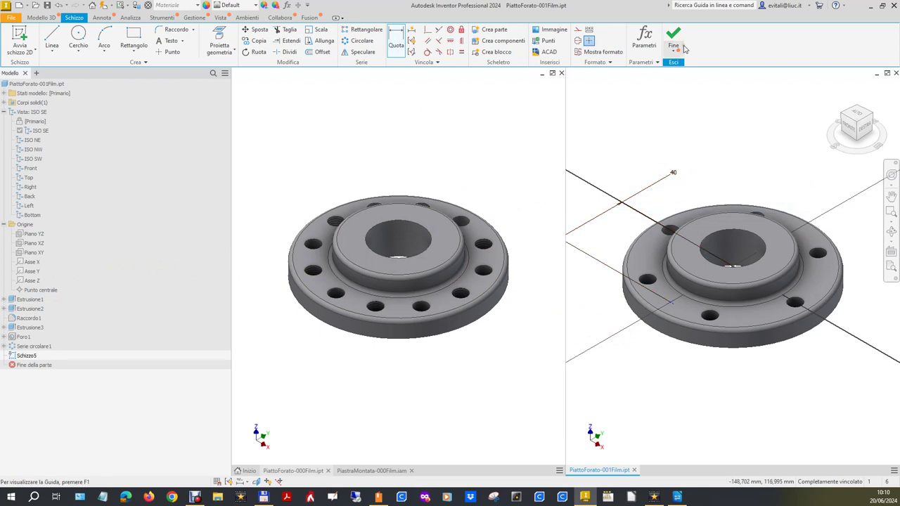
click(673, 37)
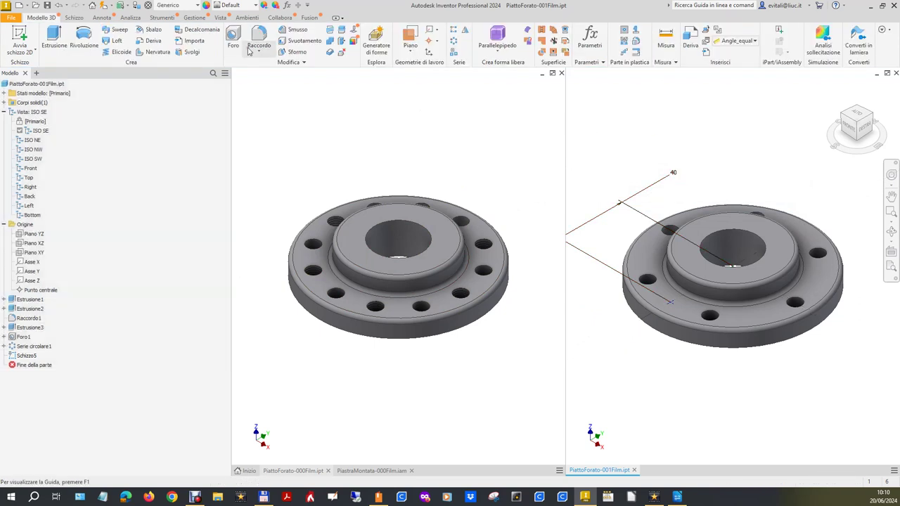
- Create an ISO metric M8x1.25 threaded hole, 16 mm deep, at the sketch point
click(234, 35)
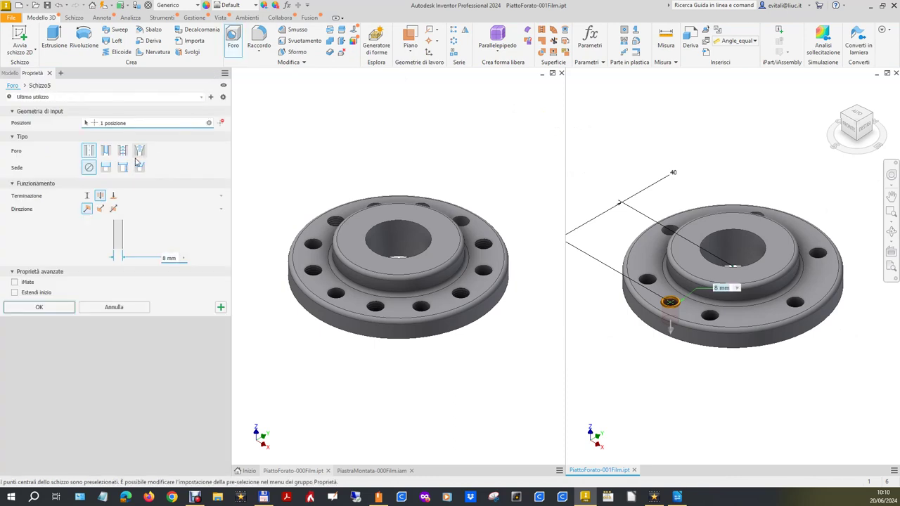
click(125, 153)
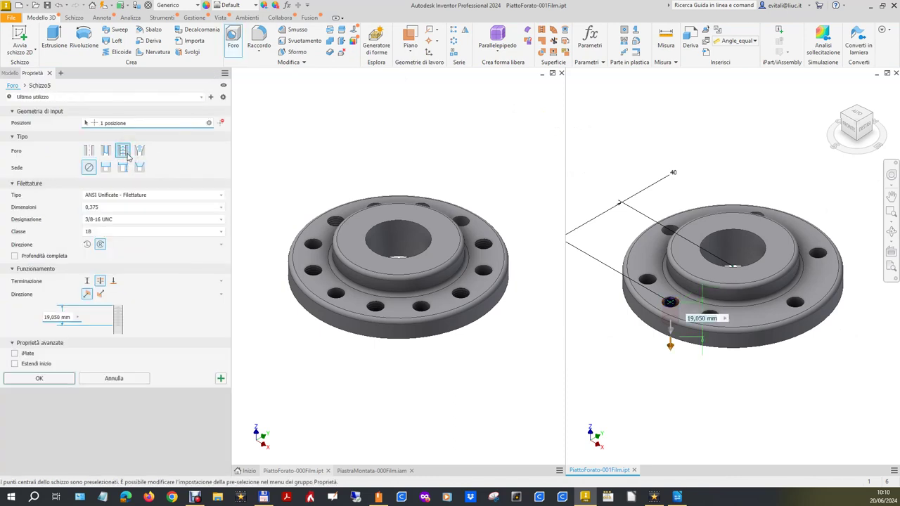
click(133, 195)
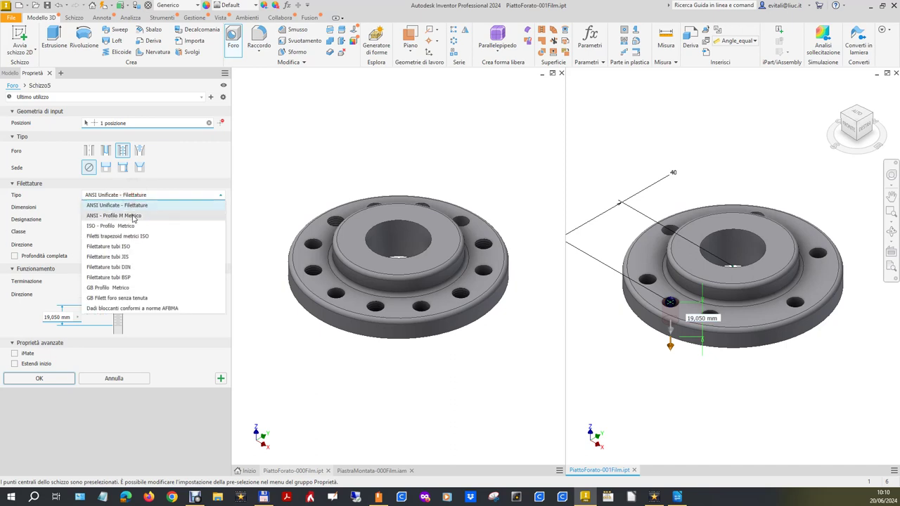
click(119, 225)
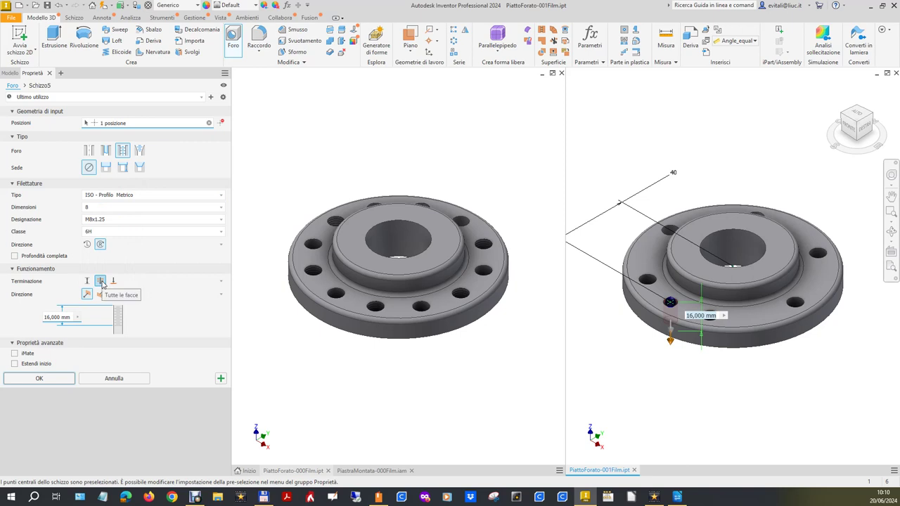
click(61, 380)
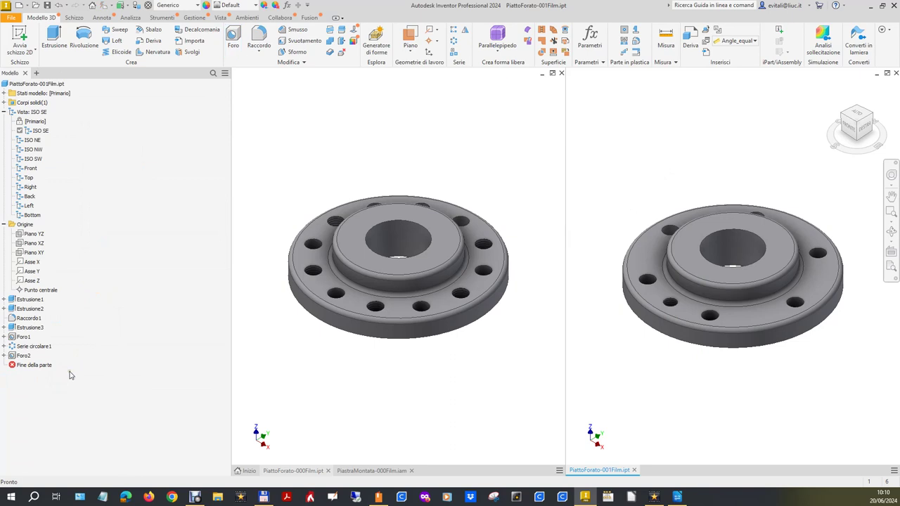
- Circular-pattern the threaded hole Foro2 around the Y axis over 360°
click(453, 40)
click(670, 303)
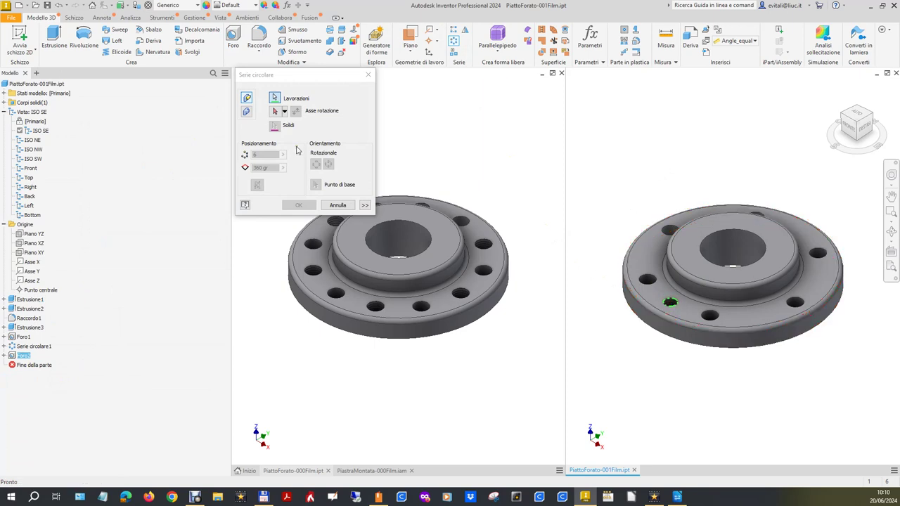
click(284, 111)
click(300, 139)
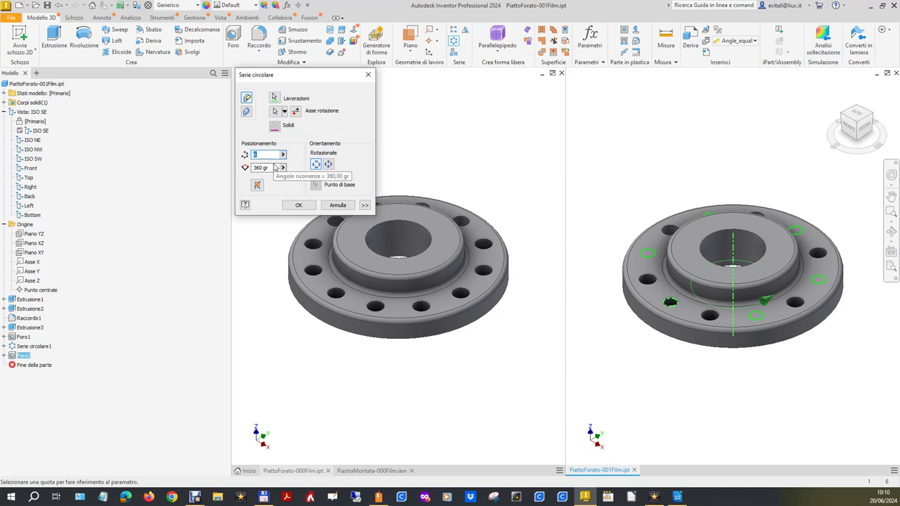
click(298, 205)
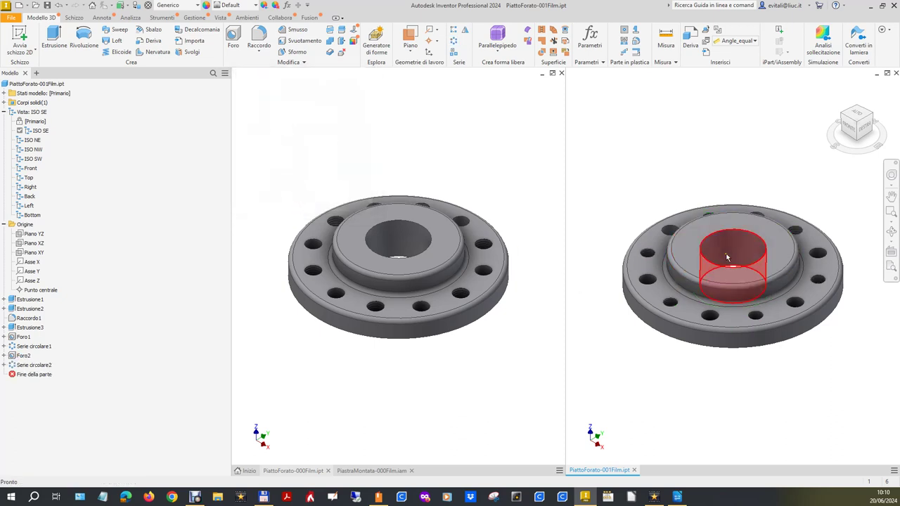
scroll(731, 262, down, 3)
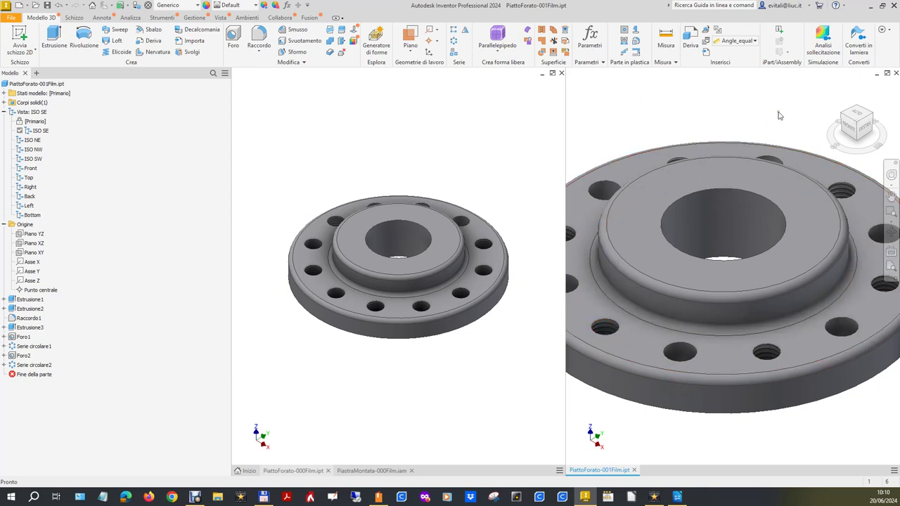
scroll(779, 115, down, 3)
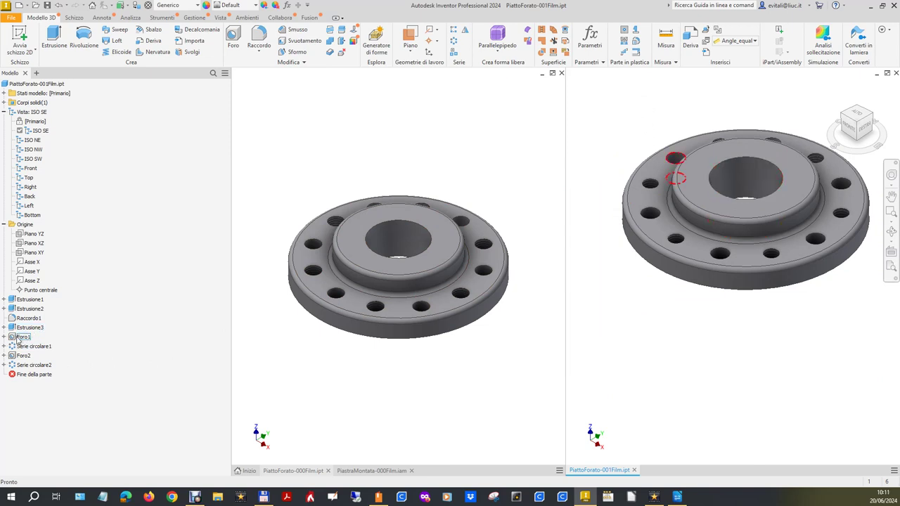
right_click(21, 338)
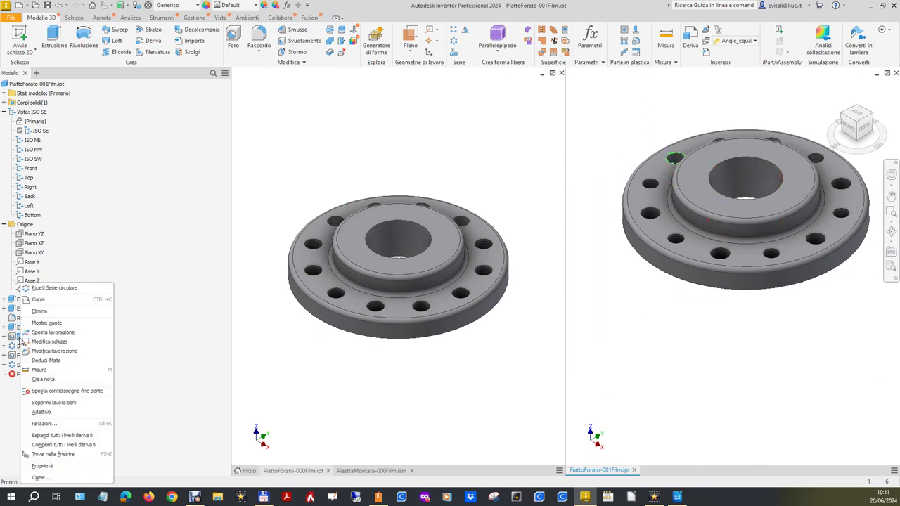
click(53, 357)
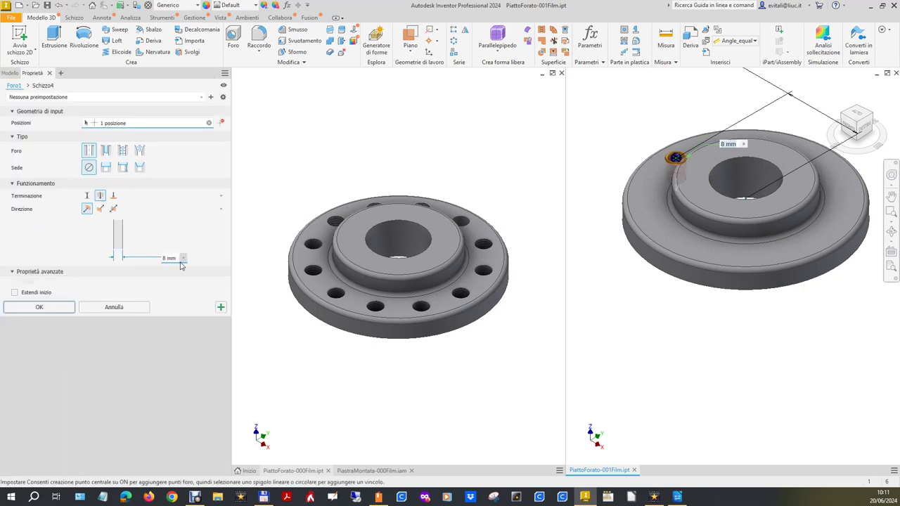
click(105, 308)
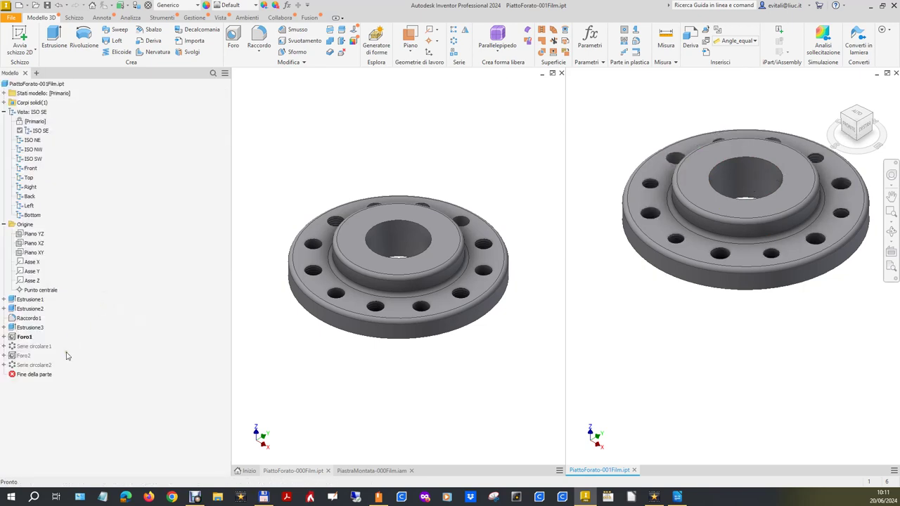
right_click(19, 356)
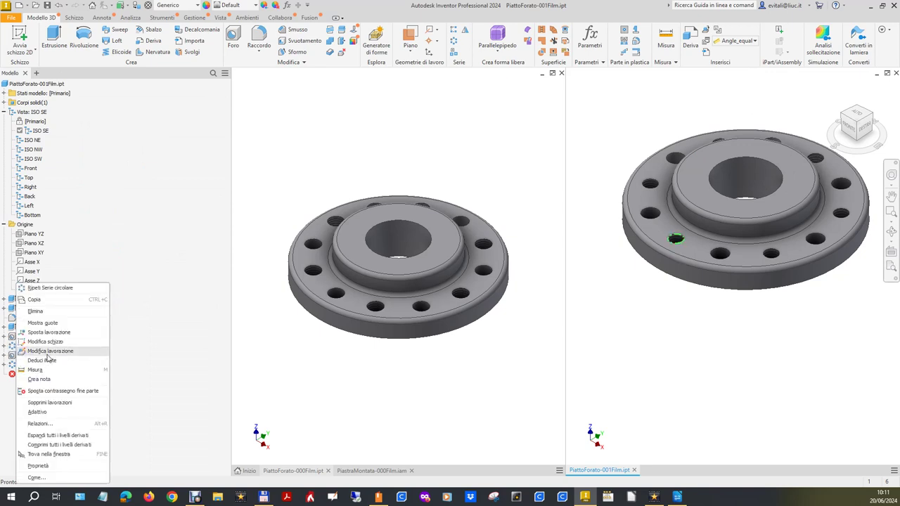
click(48, 354)
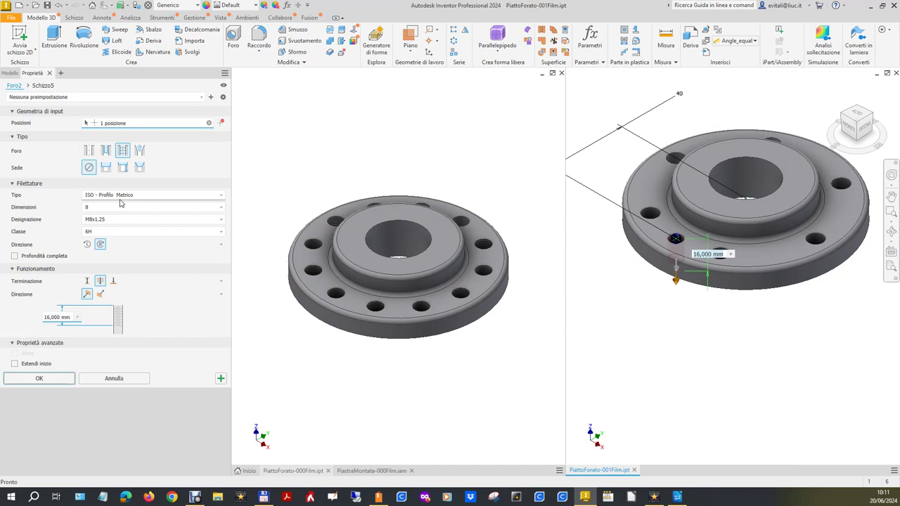
click(62, 379)
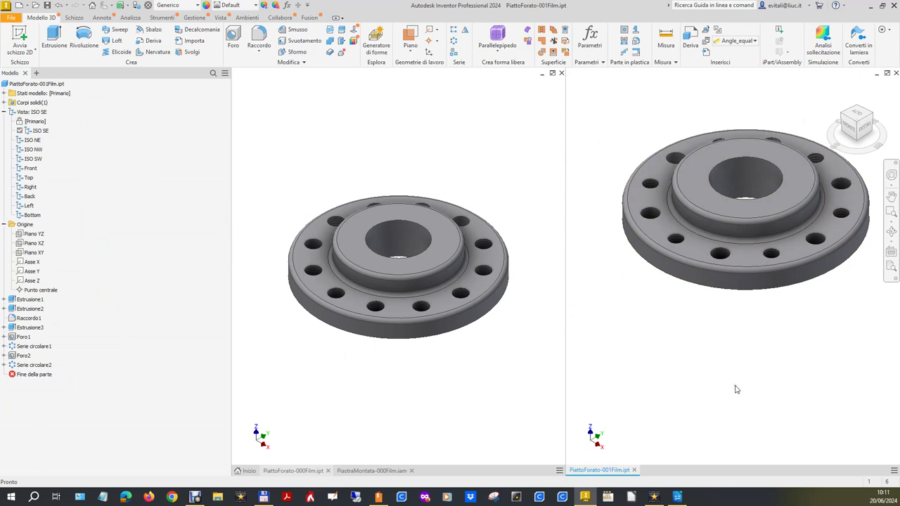
- Save the flange part, then save the assembly as PiastraMontata-001Film.iam
click(48, 6)
click(364, 471)
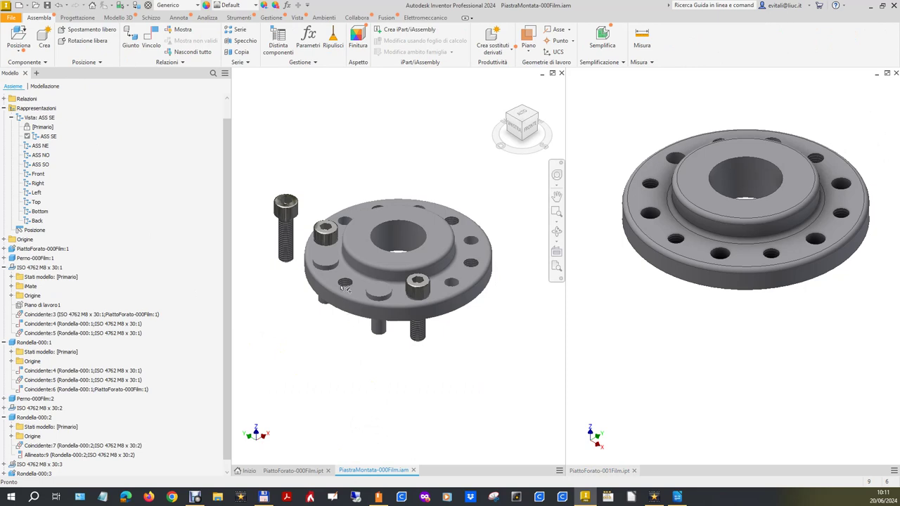
click(11, 18)
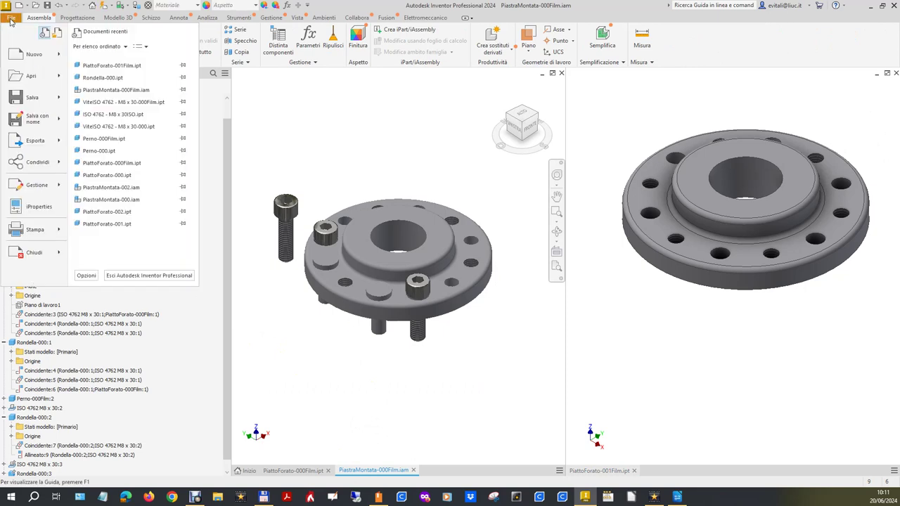
click(35, 118)
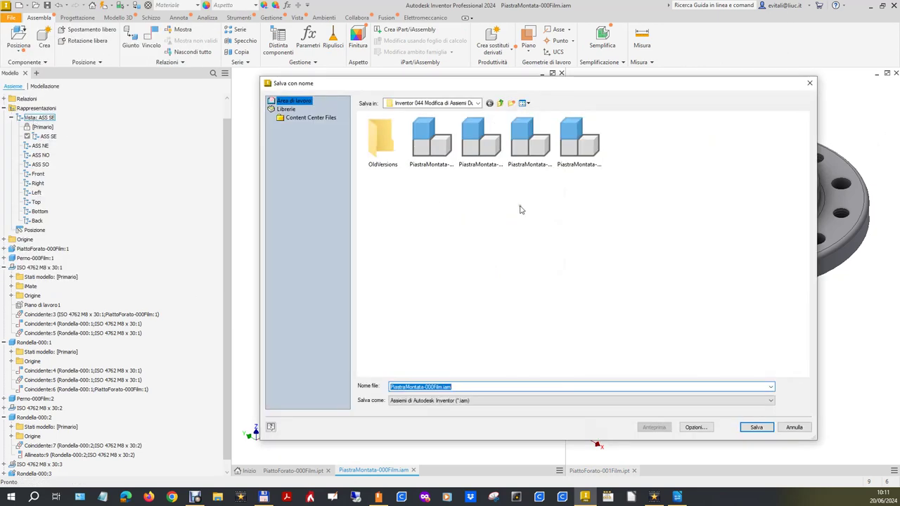
click(434, 387)
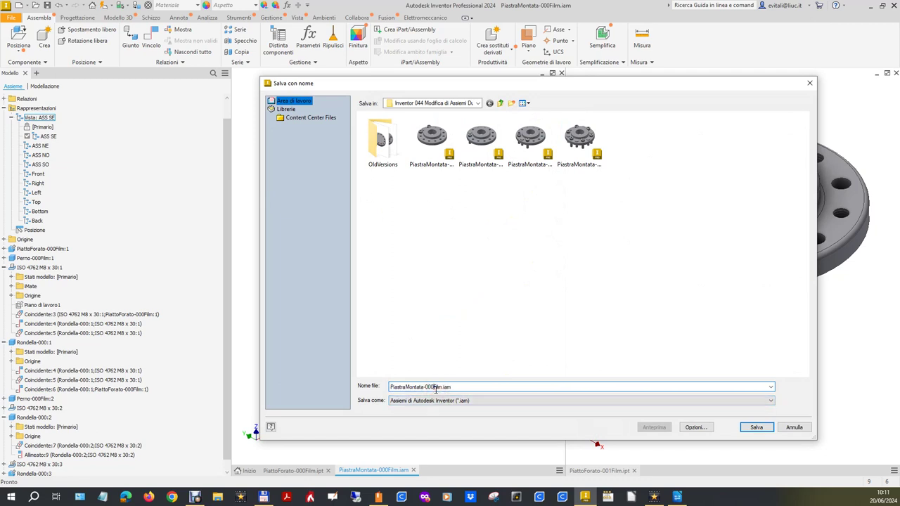
text(1)
key(Return)
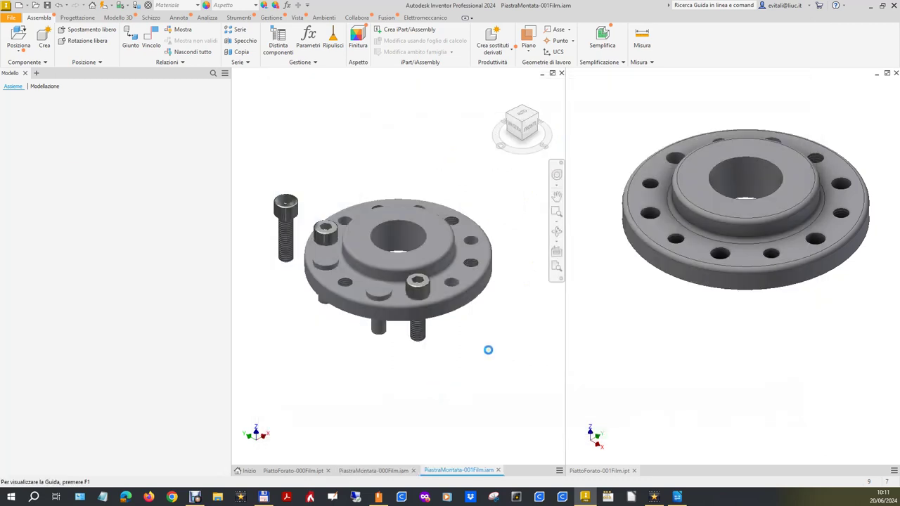
- Rebuild the updated assembly and delete the stray bolt and washer
click(411, 267)
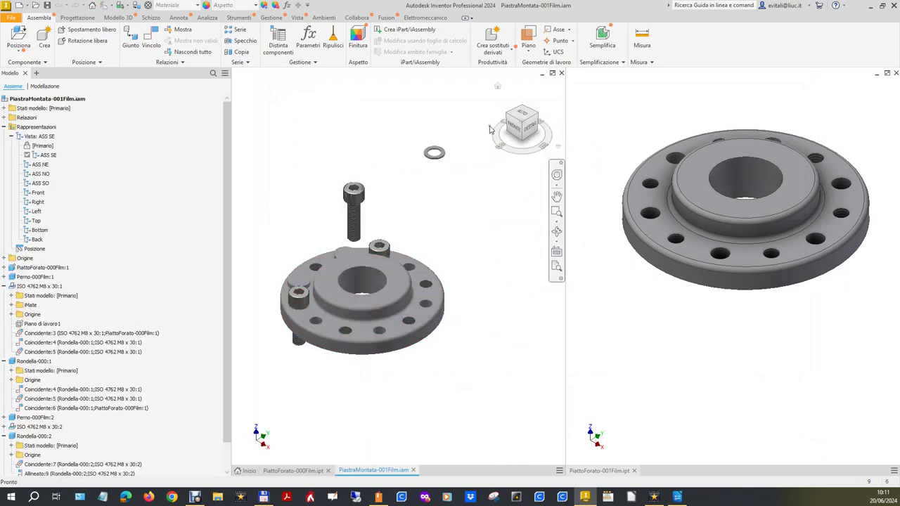
click(507, 119)
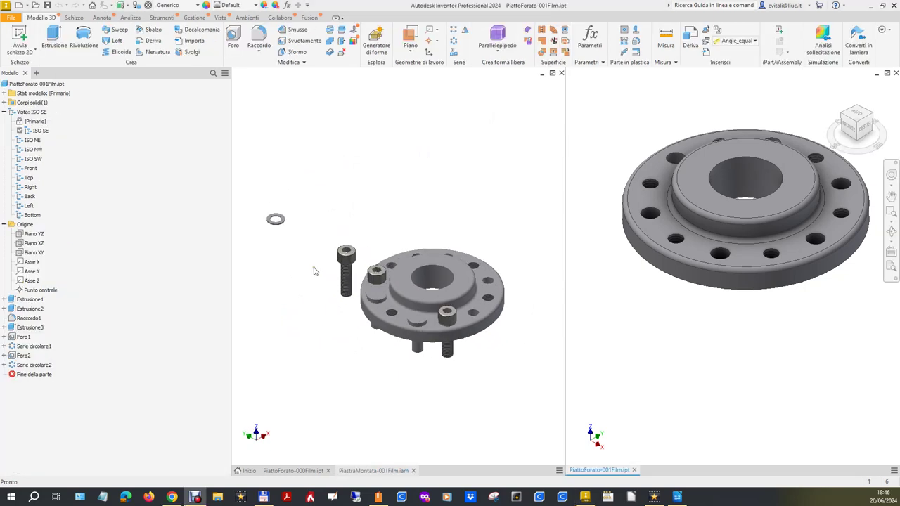
click(315, 271)
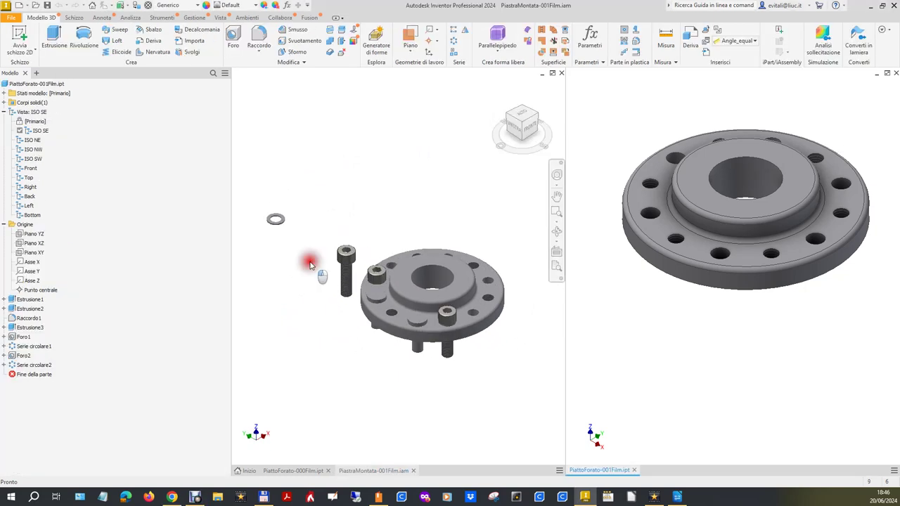
drag(252, 196, 344, 303)
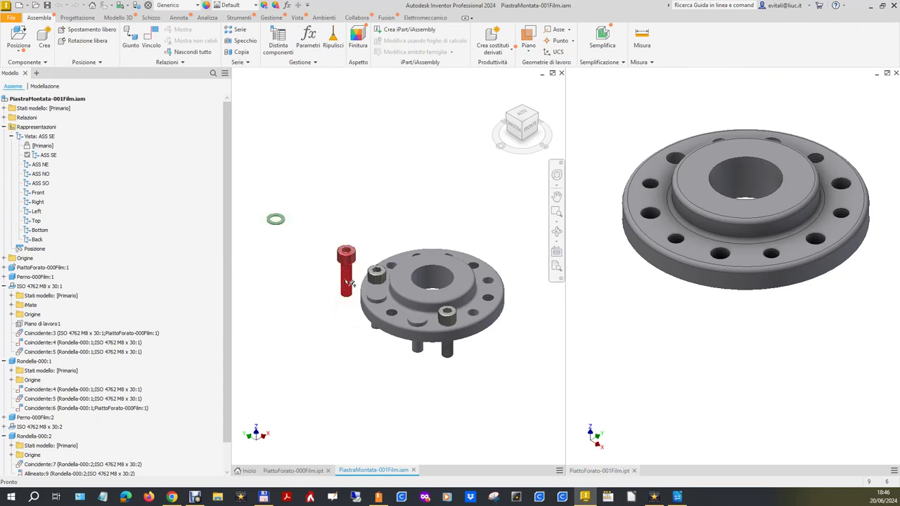
ctrl+click(346, 279)
key(Delete)
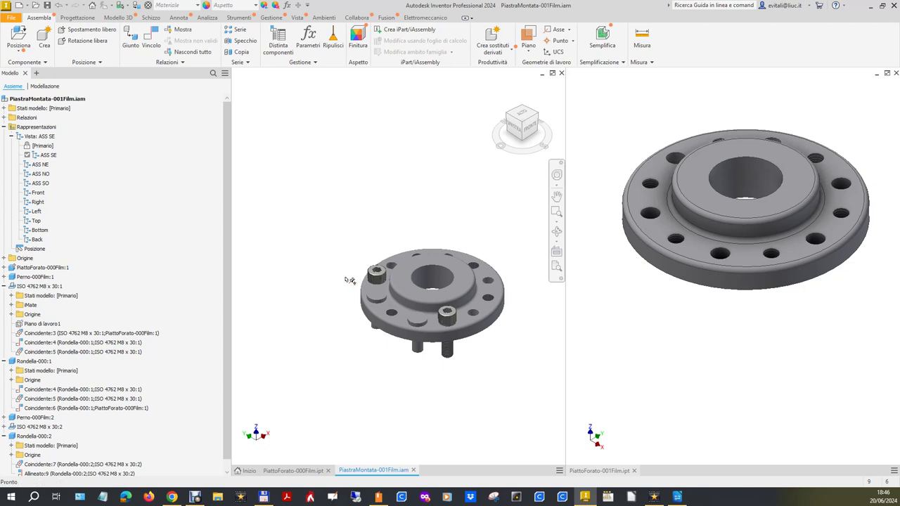
- Delete the extra pin, the extra bolt and the leftover washer in the hole
click(381, 275)
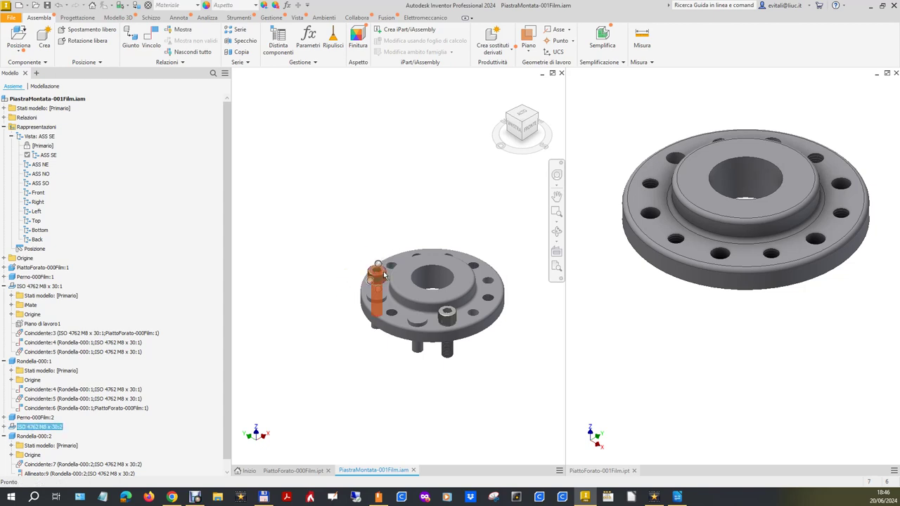
click(376, 297)
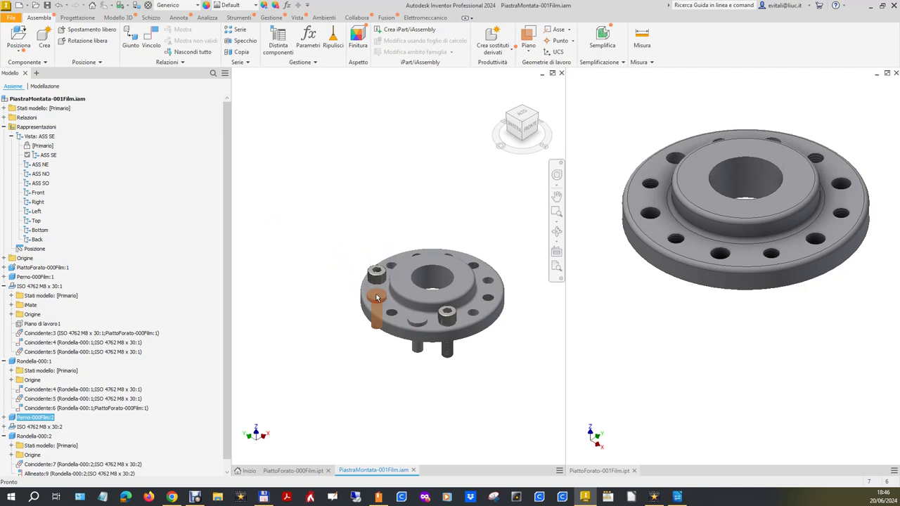
key(Delete)
click(374, 281)
key(Delete)
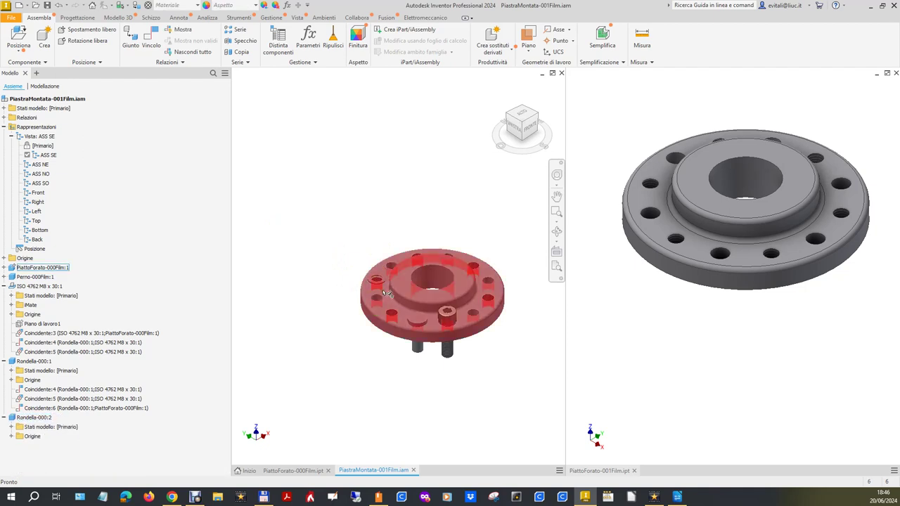
scroll(367, 263, up, 5)
click(364, 236)
key(Delete)
scroll(364, 234, down, 5)
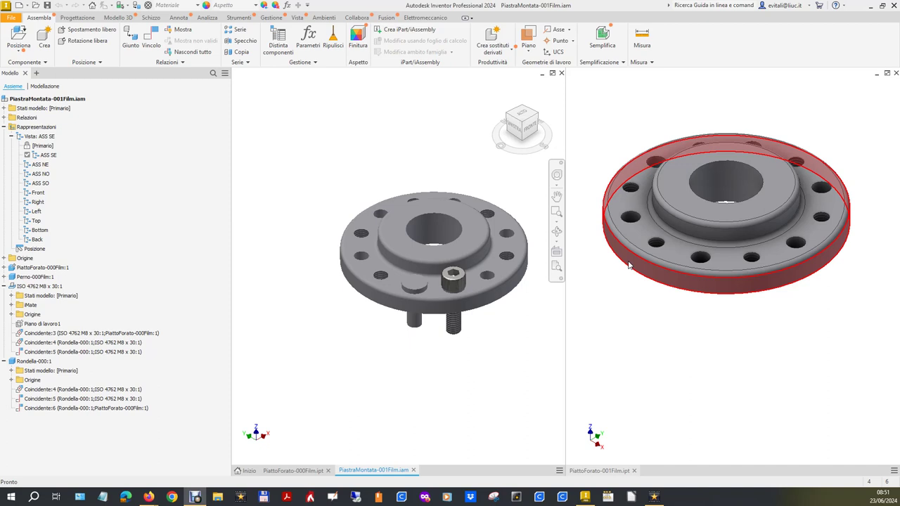
- Replace PiattoForato-000Film:1 with PiattoForato-001Film.ipt and accept the lost-constraint errors
right_click(53, 268)
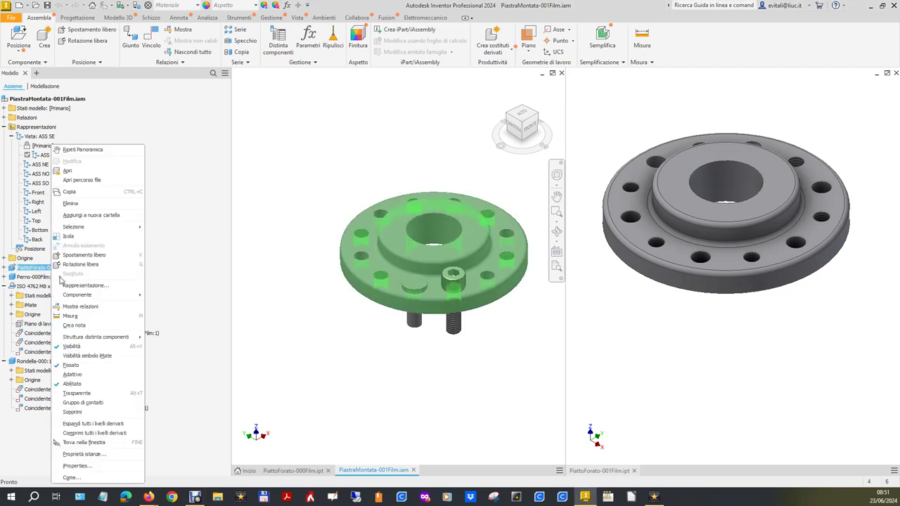
mouse_move(77, 295)
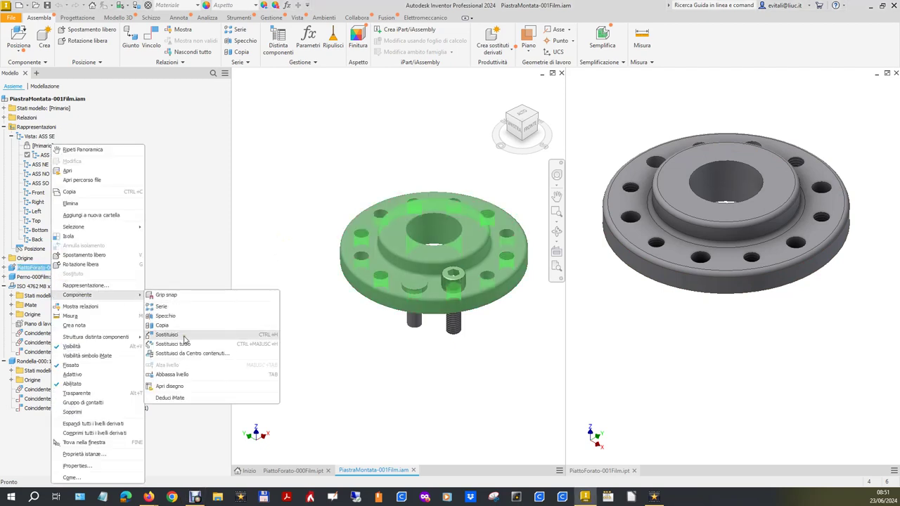
click(182, 335)
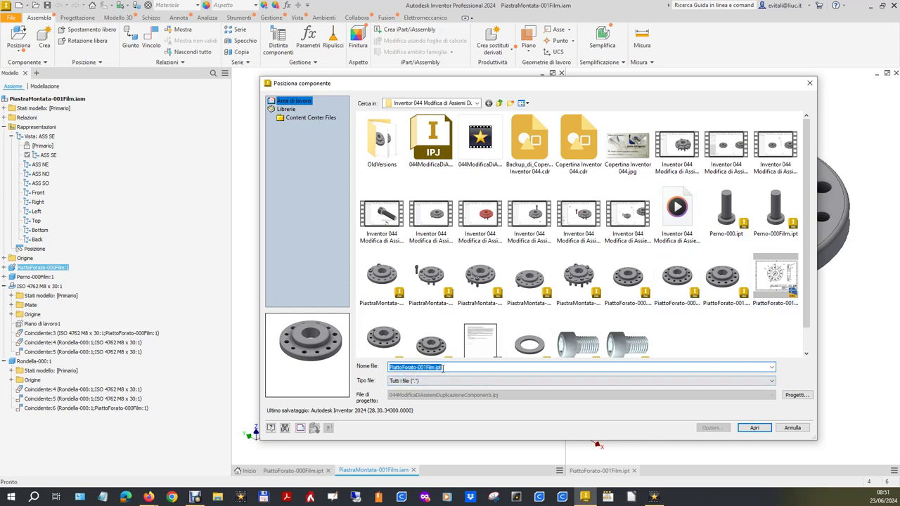
click(752, 429)
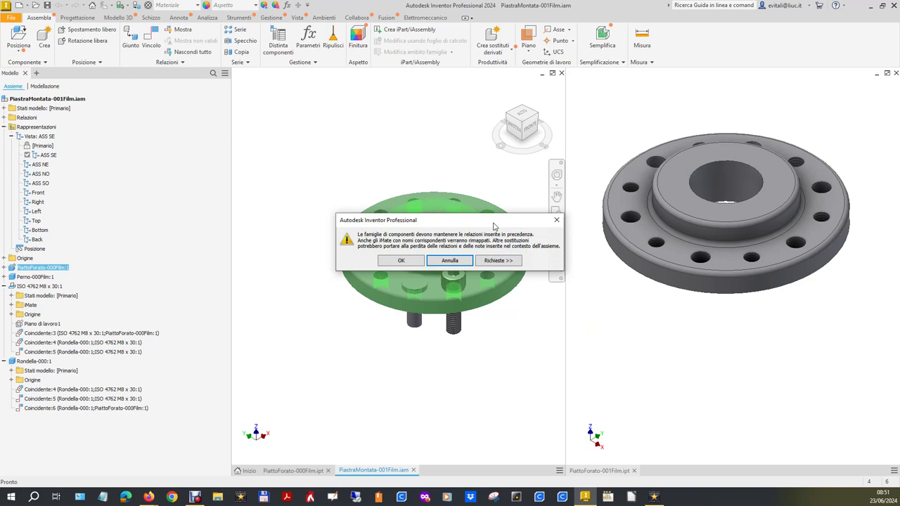
click(402, 260)
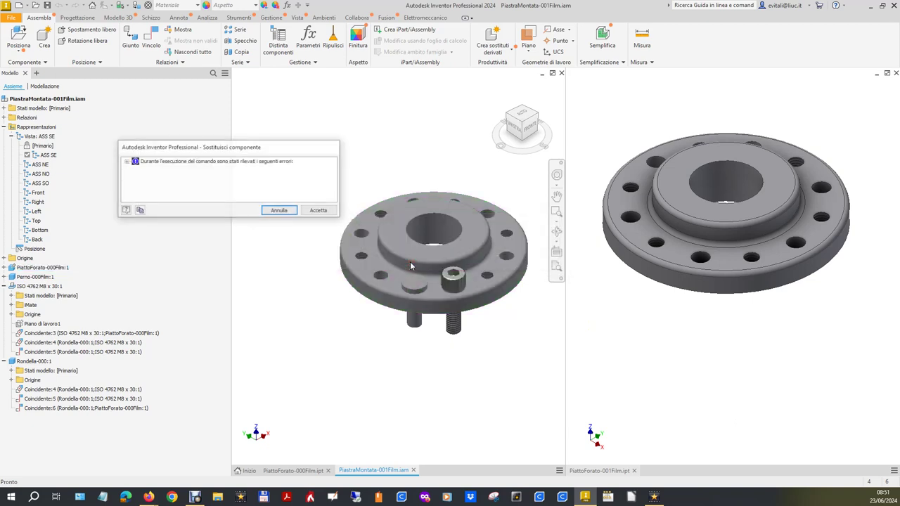
drag(339, 219, 463, 366)
click(125, 162)
click(134, 173)
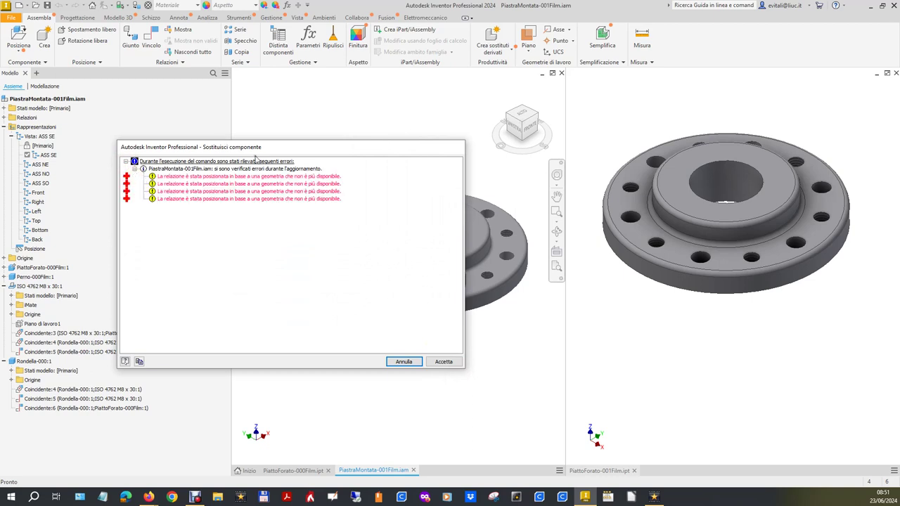
mouse_move(257, 153)
mouse_down()
mouse_move(445, 160)
mouse_move(435, 158)
mouse_up()
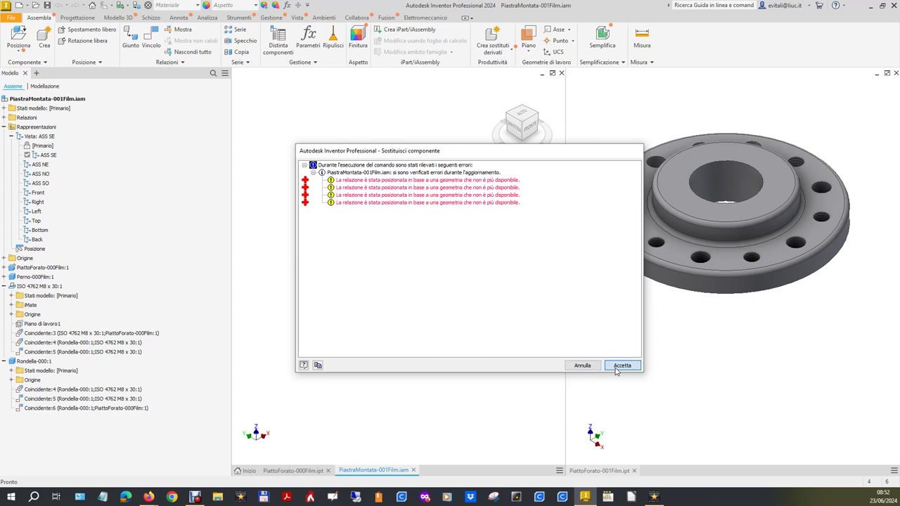
click(616, 371)
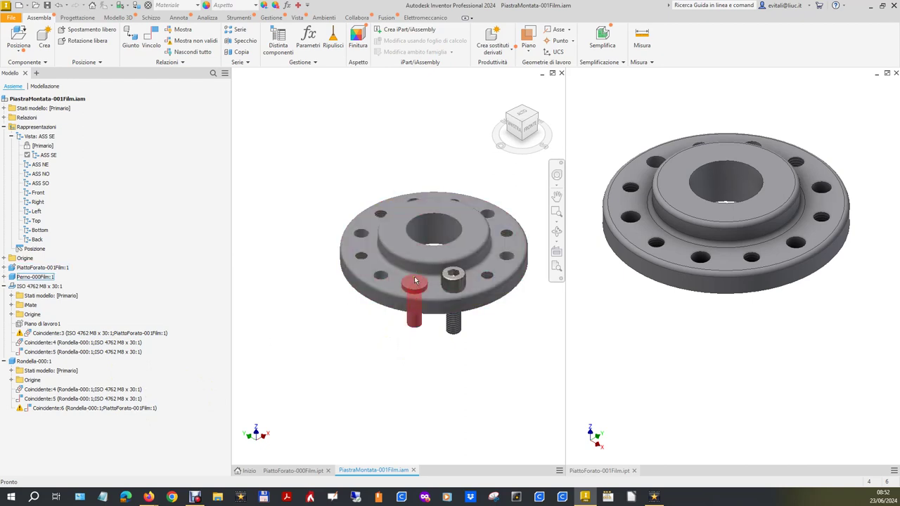
- Drag the pin and ISO 4762 screw clear of the plate and show the pin's constraints
mouse_move(414, 288)
mouse_down()
mouse_move(418, 270)
mouse_move(383, 149)
mouse_up()
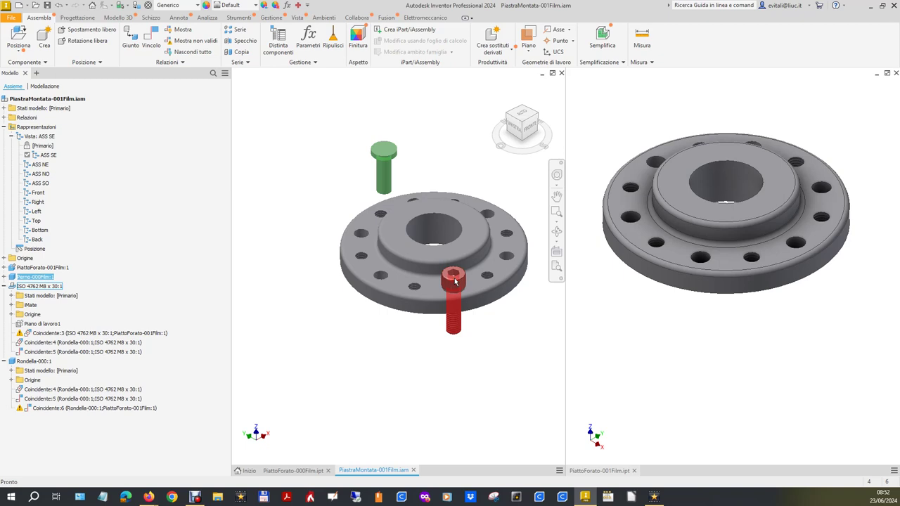
drag(454, 281, 313, 295)
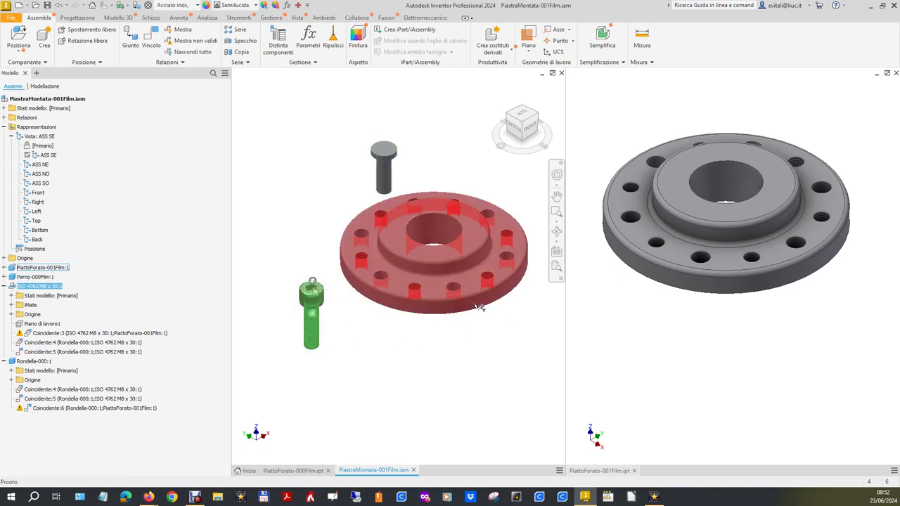
click(314, 333)
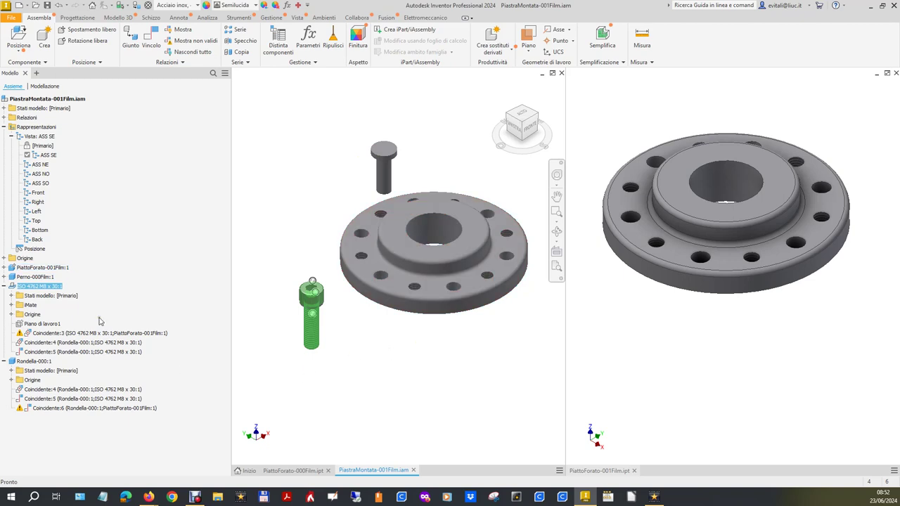
click(5, 277)
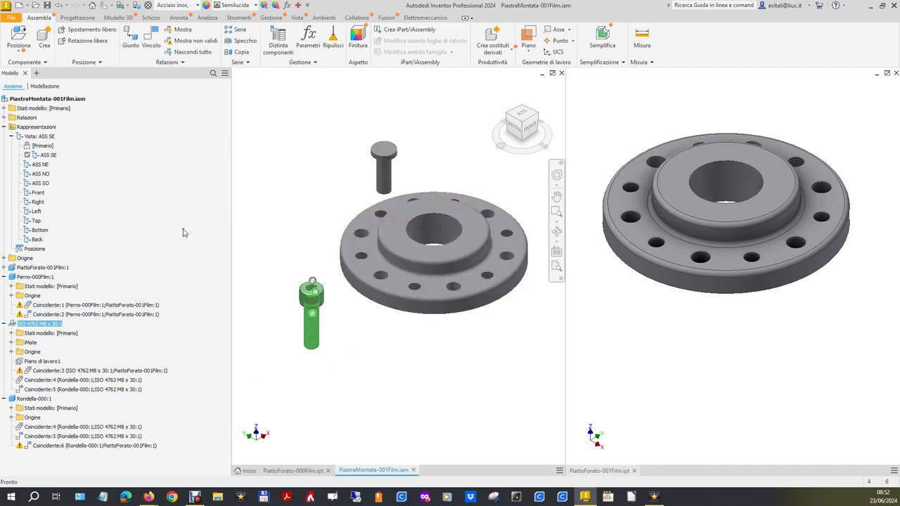
- Redefine the pin's Coincidente:1 onto a hole in the new plate, accepting the conflict
click(90, 307)
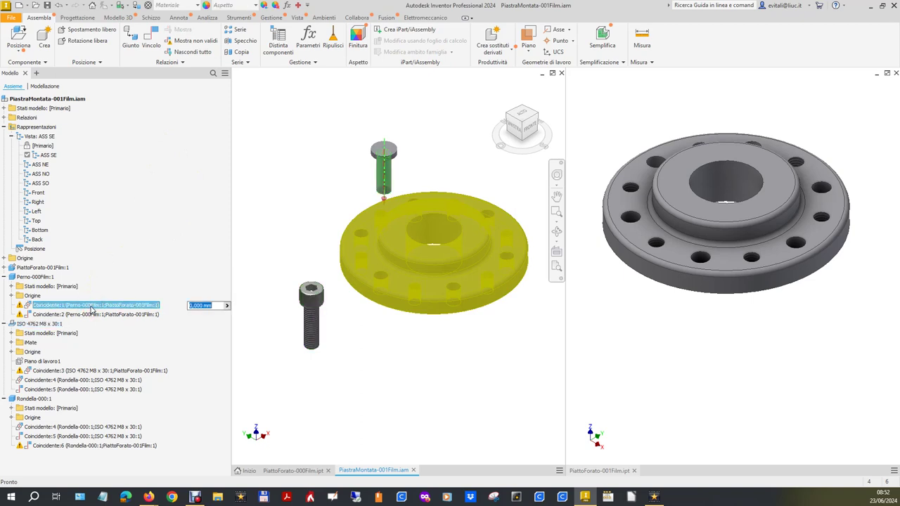
right_click(91, 307)
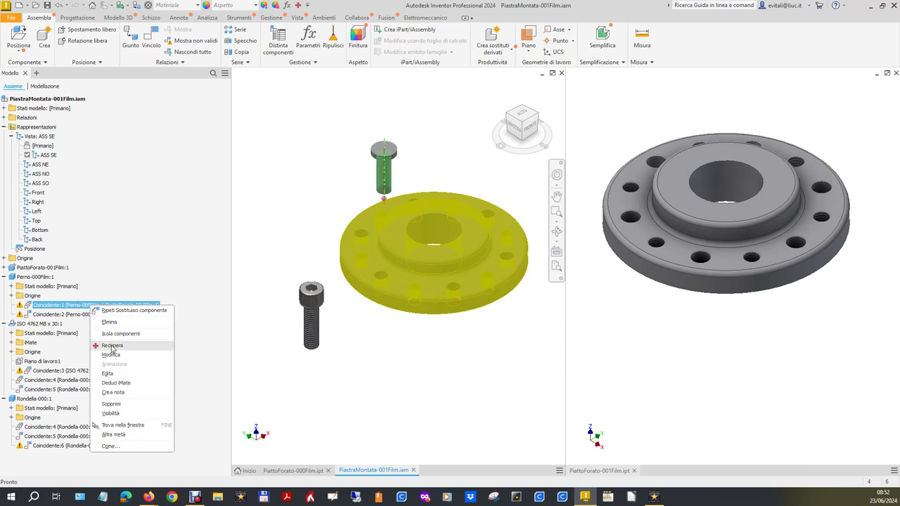
click(110, 355)
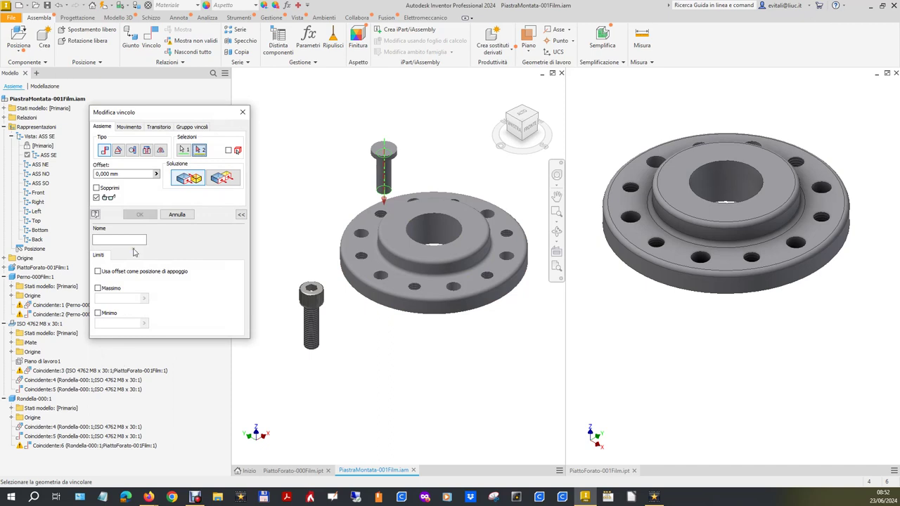
click(380, 282)
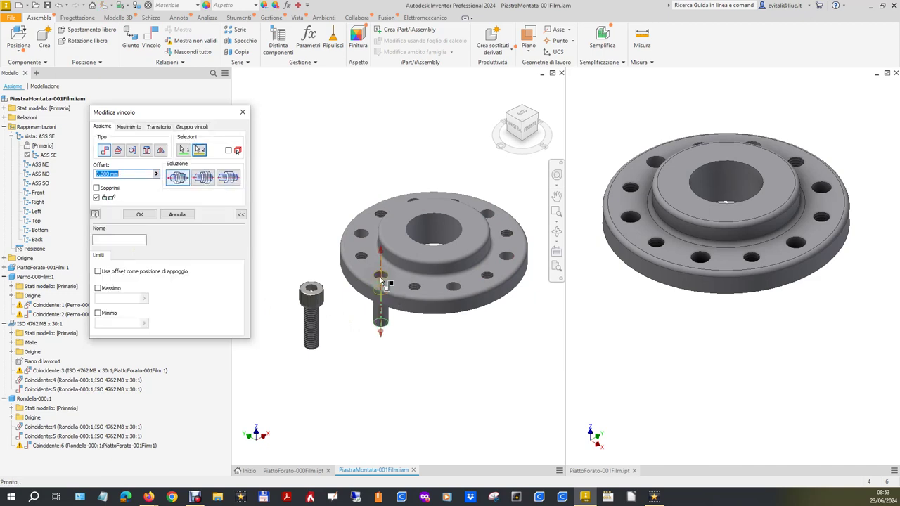
click(140, 215)
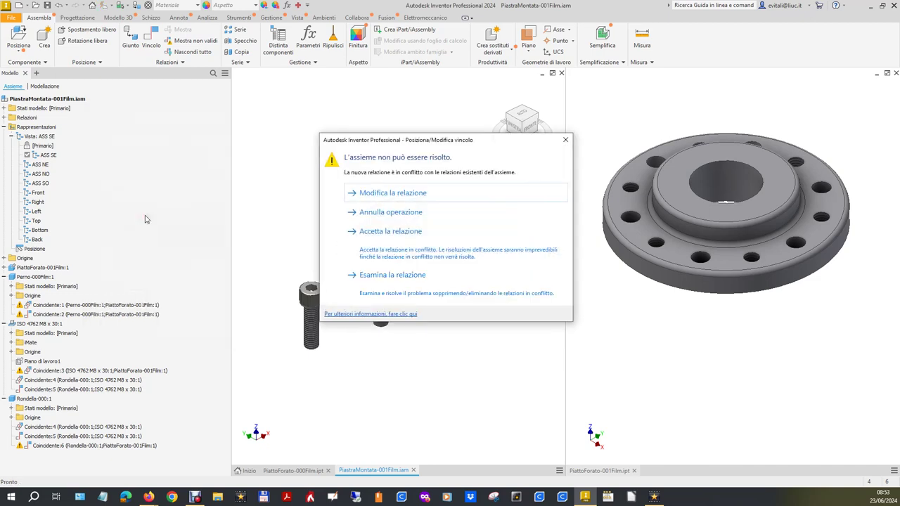
click(395, 232)
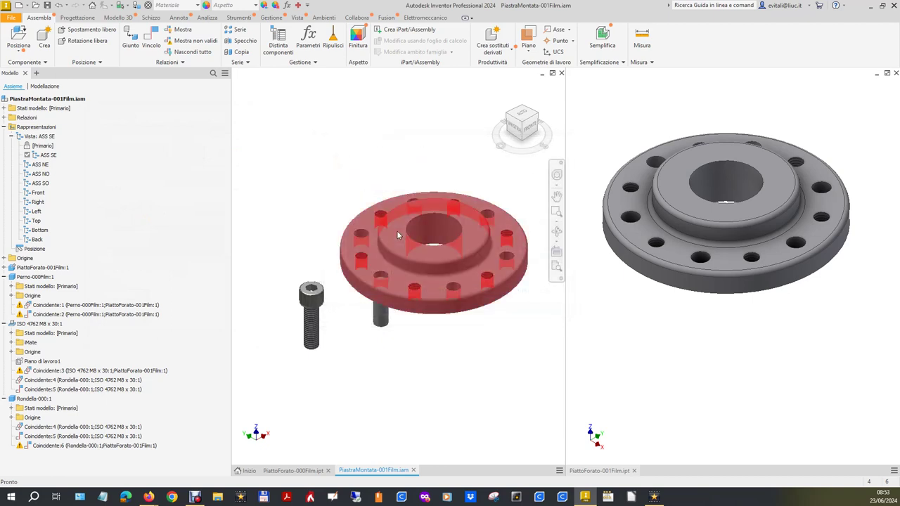
click(19, 307)
click(43, 315)
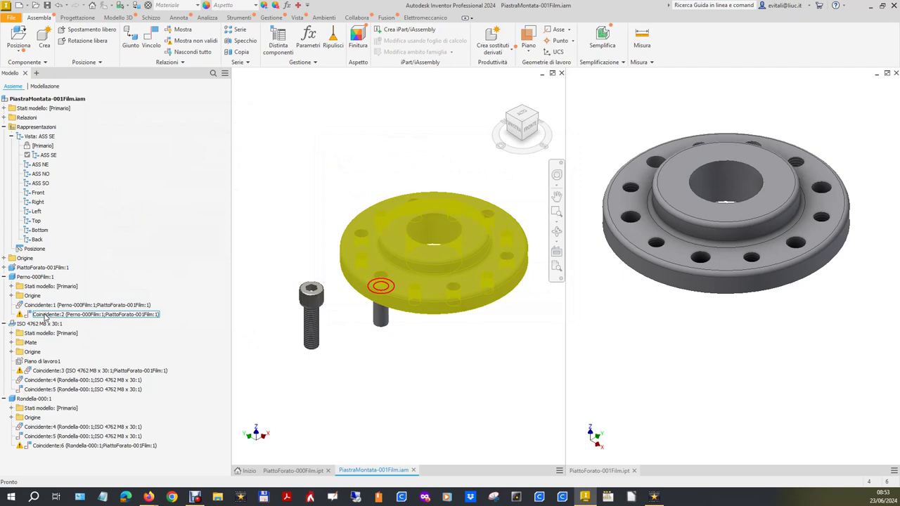
- Lift the pin and remap Coincidente:2 to the plate hole face, accepting the conflict
drag(384, 322, 362, 175)
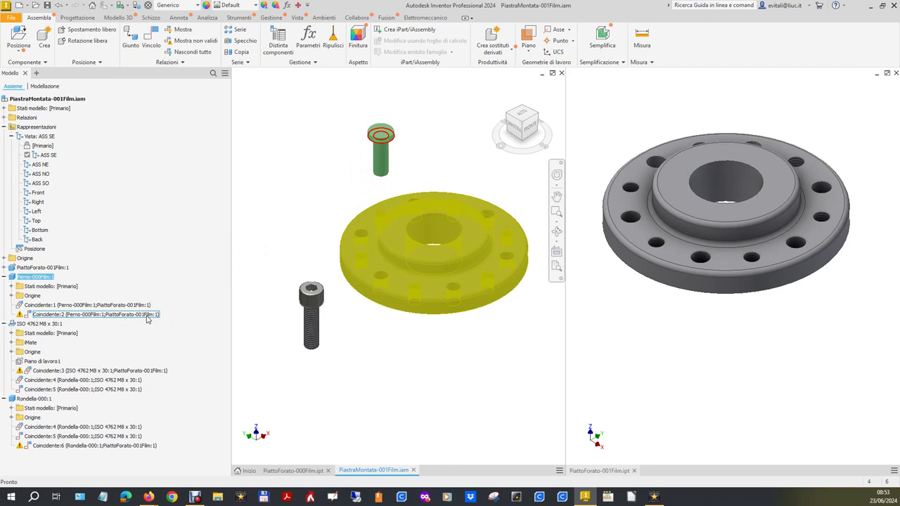
right_click(89, 314)
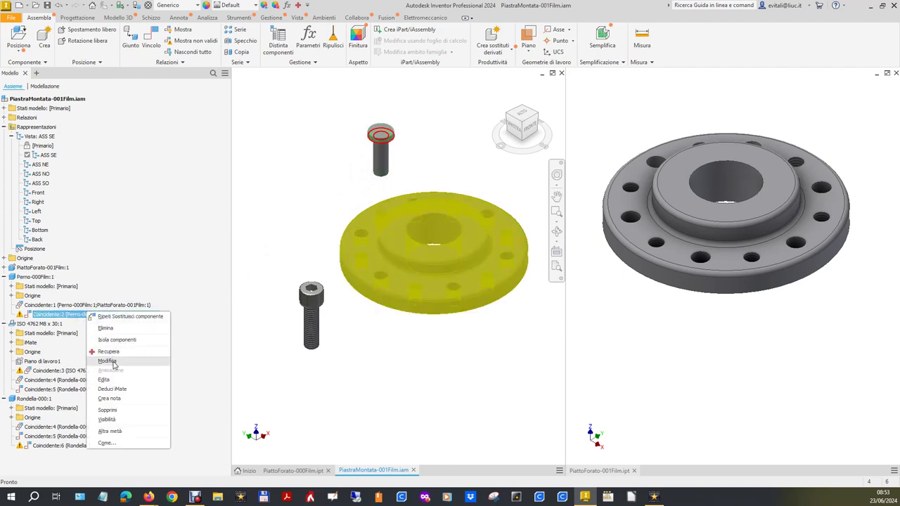
click(107, 361)
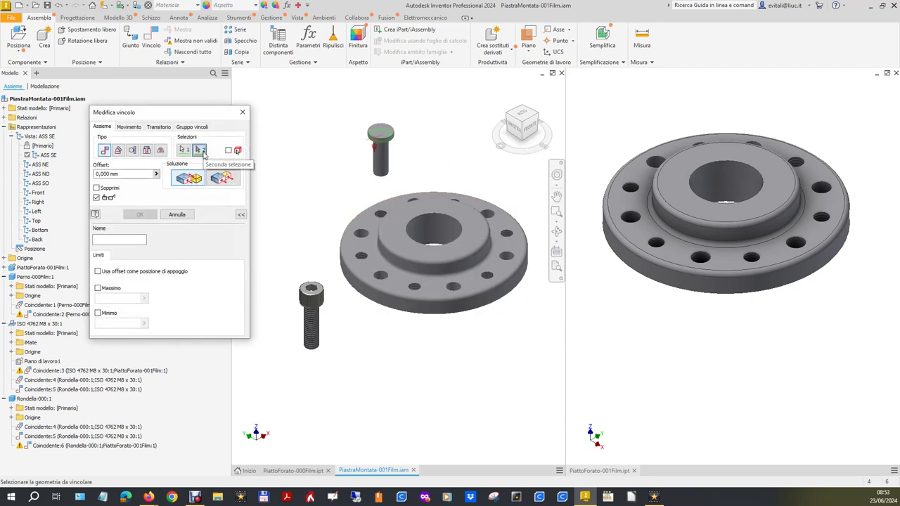
click(201, 150)
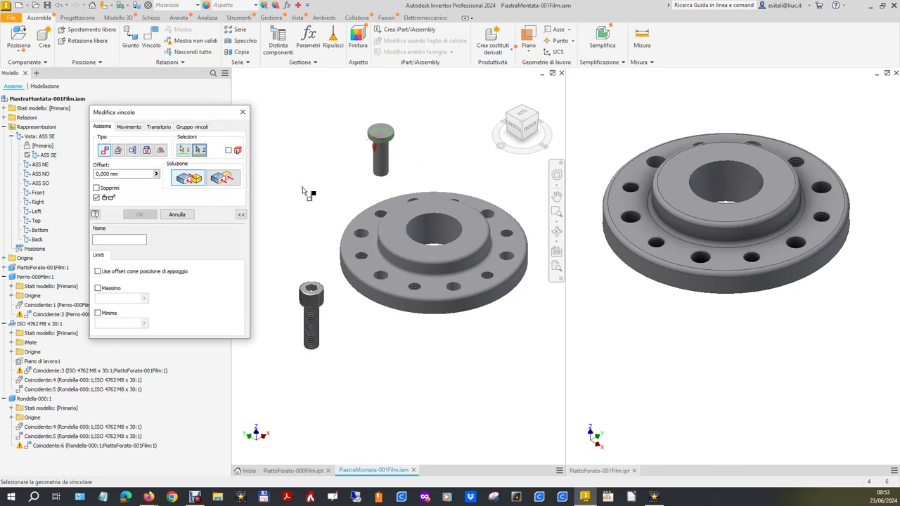
click(374, 269)
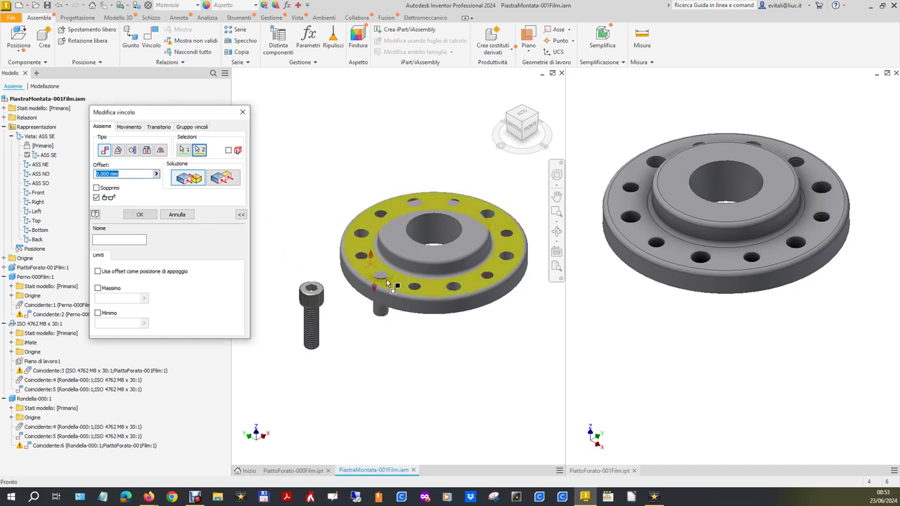
click(150, 214)
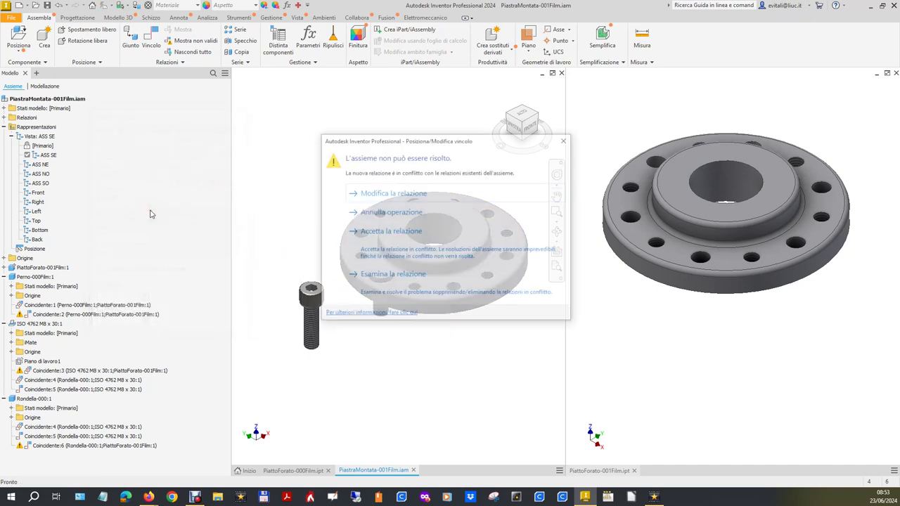
click(368, 225)
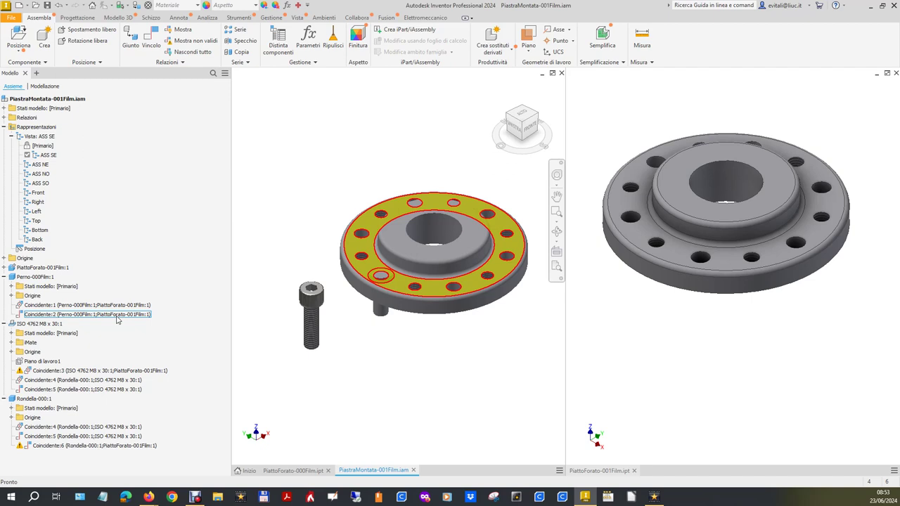
click(281, 355)
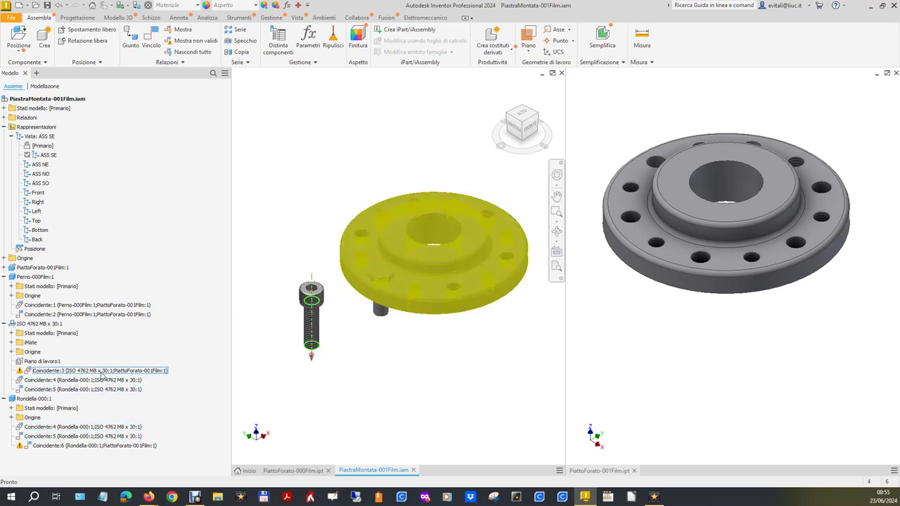
- Delete the Coincidente:3 constraint from the browser
click(102, 373)
right_click(101, 371)
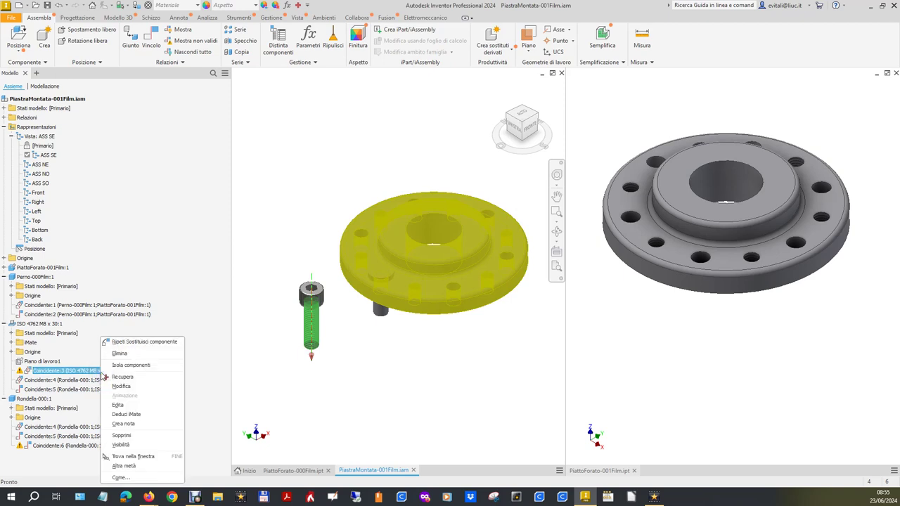
click(119, 353)
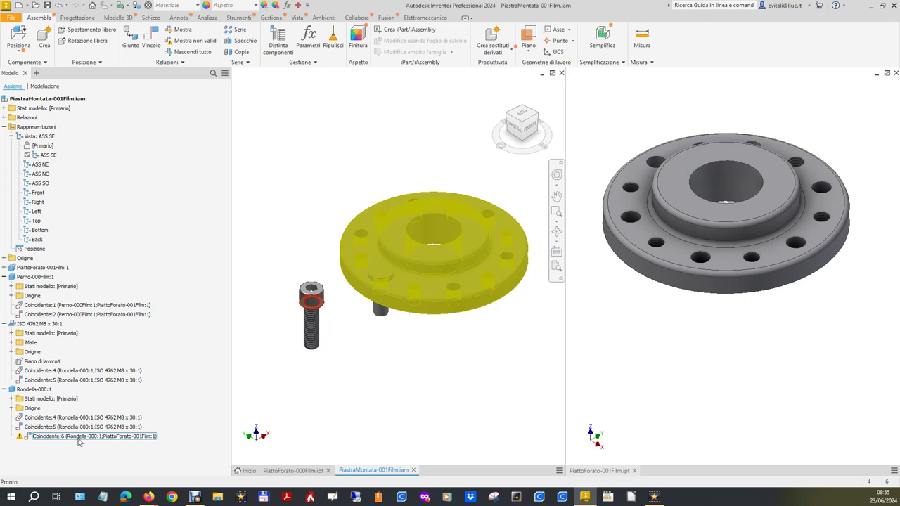
- Select Coincidente:6 and start placing a new assembly constraint
right_click(79, 441)
click(175, 376)
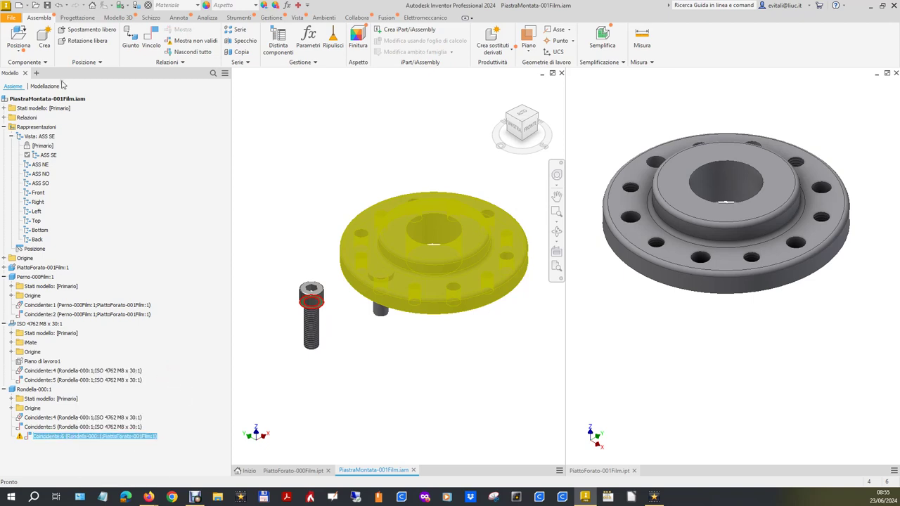
click(151, 39)
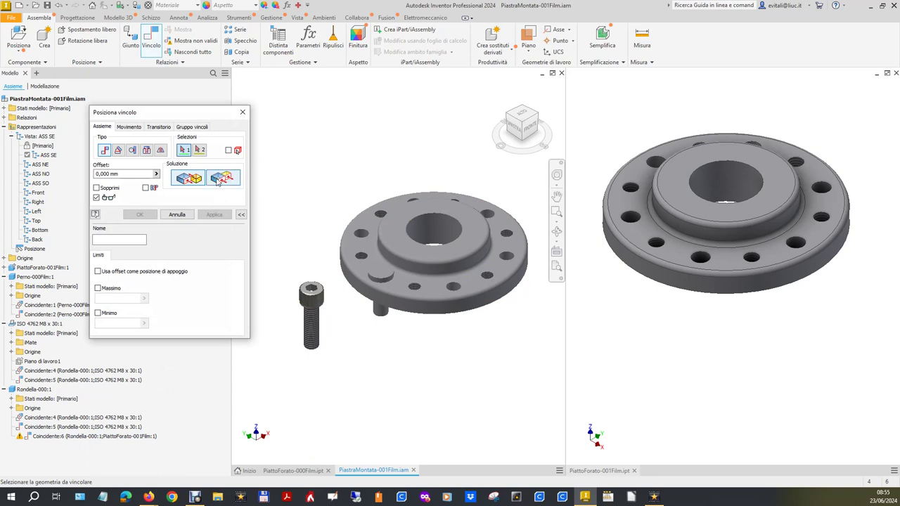
- Constrain the washer to a plate hole's axis as Coincidente:7, accepting the conflict
click(228, 151)
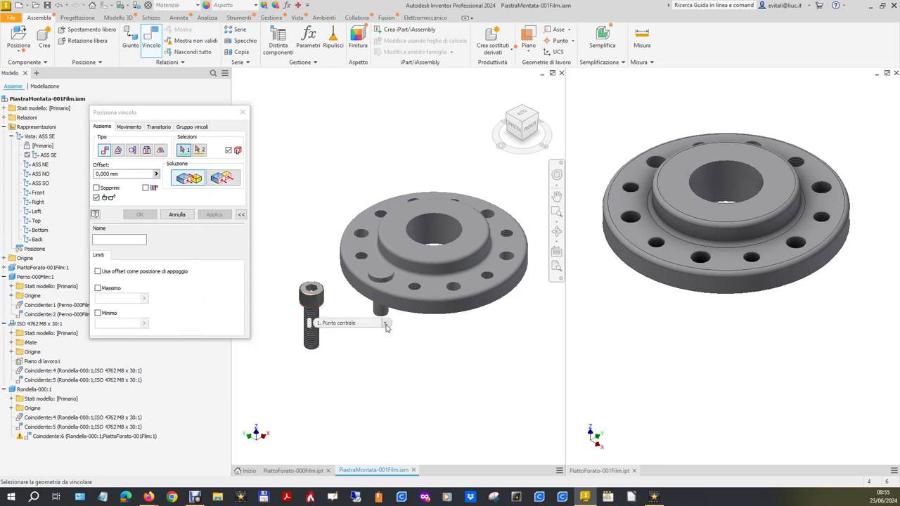
click(384, 325)
click(364, 350)
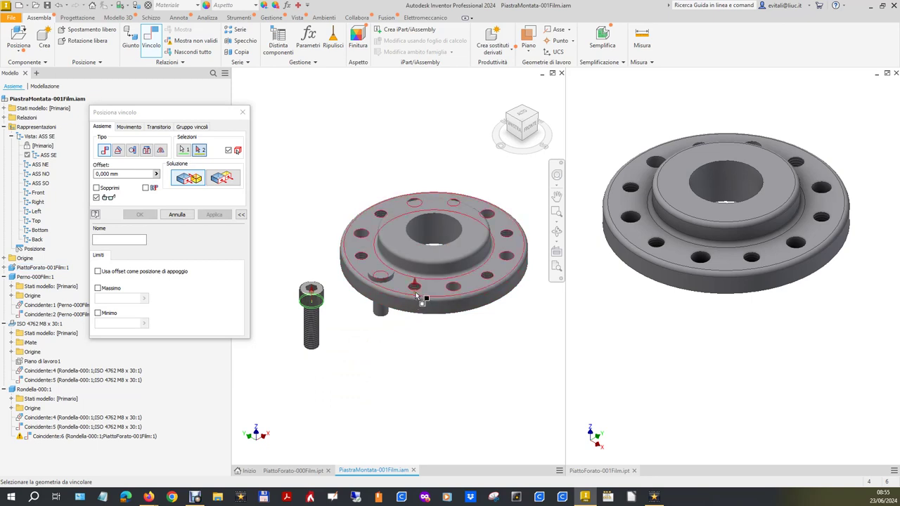
mouse_move(433, 310)
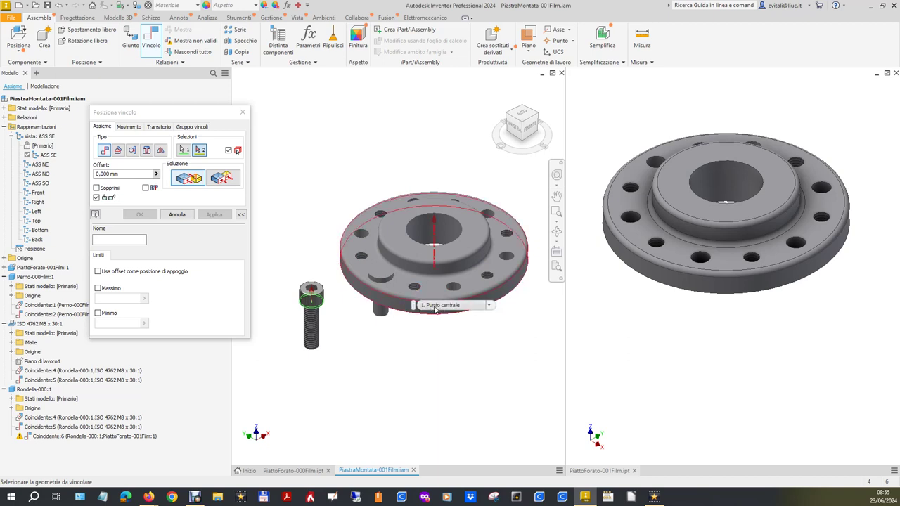
click(489, 306)
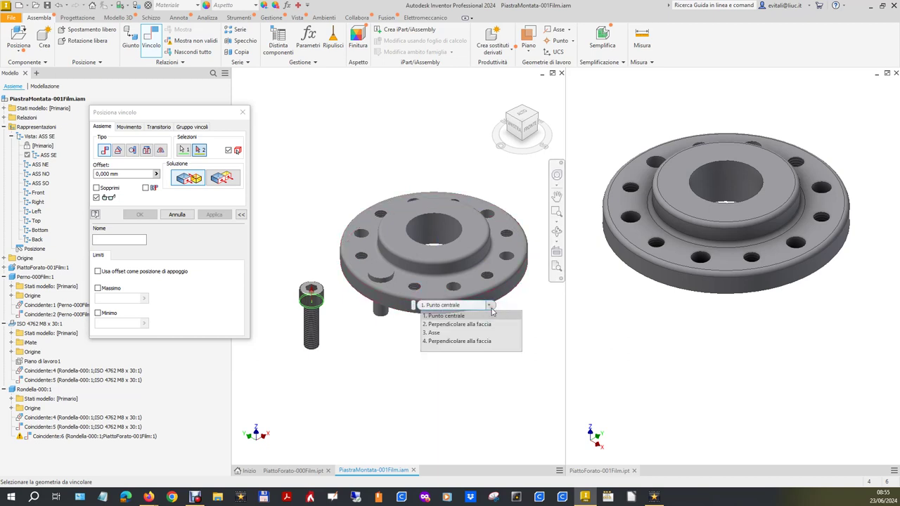
click(460, 334)
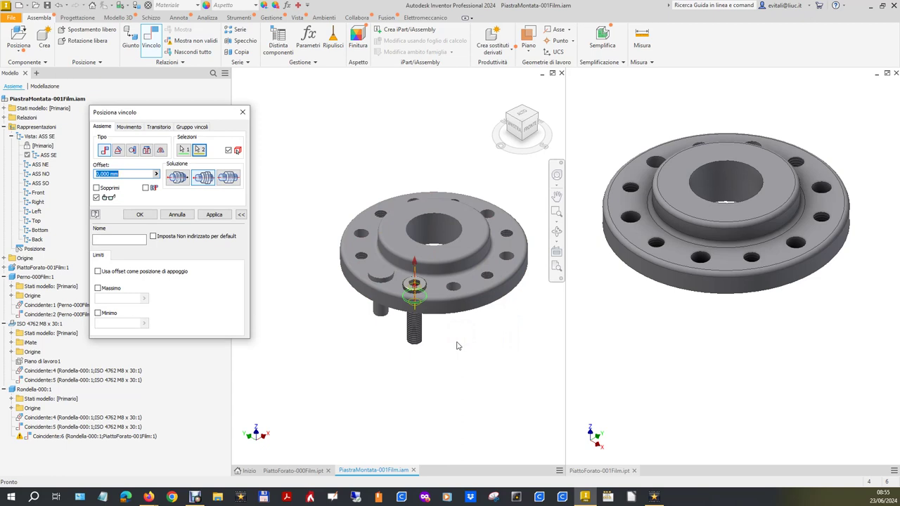
click(140, 214)
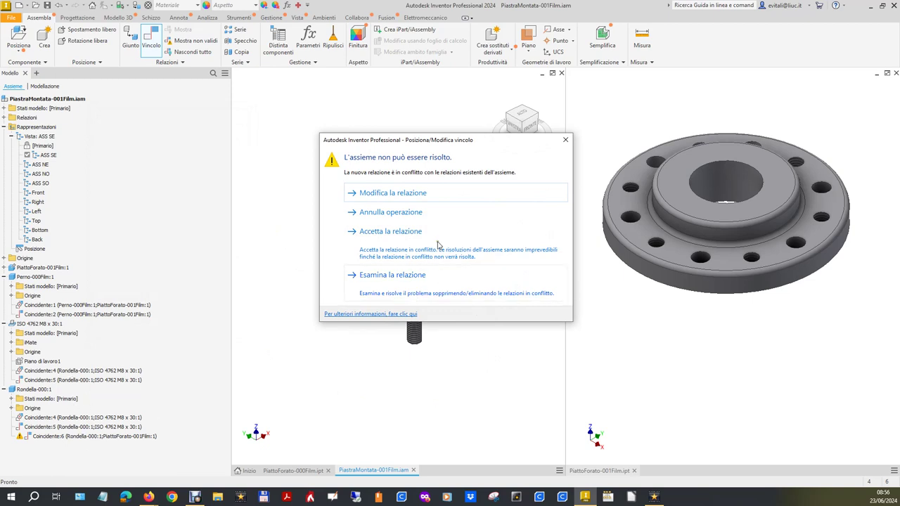
click(394, 239)
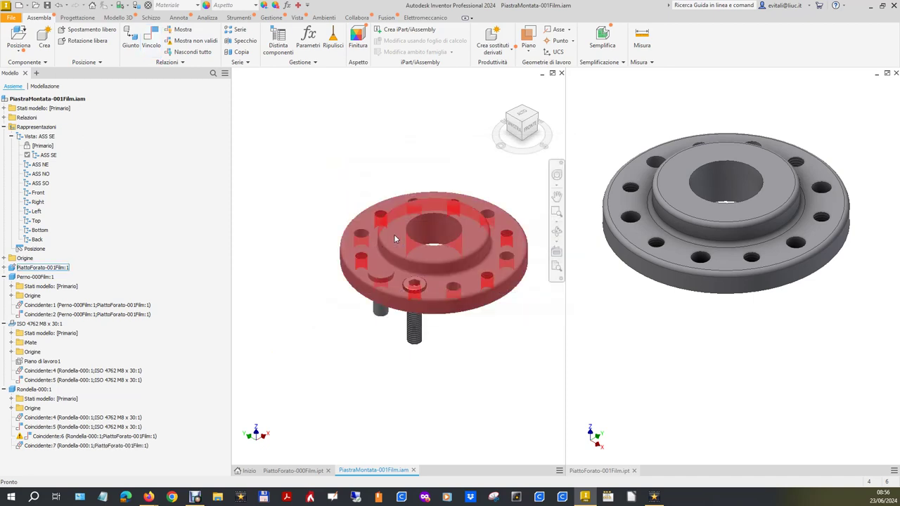
click(125, 447)
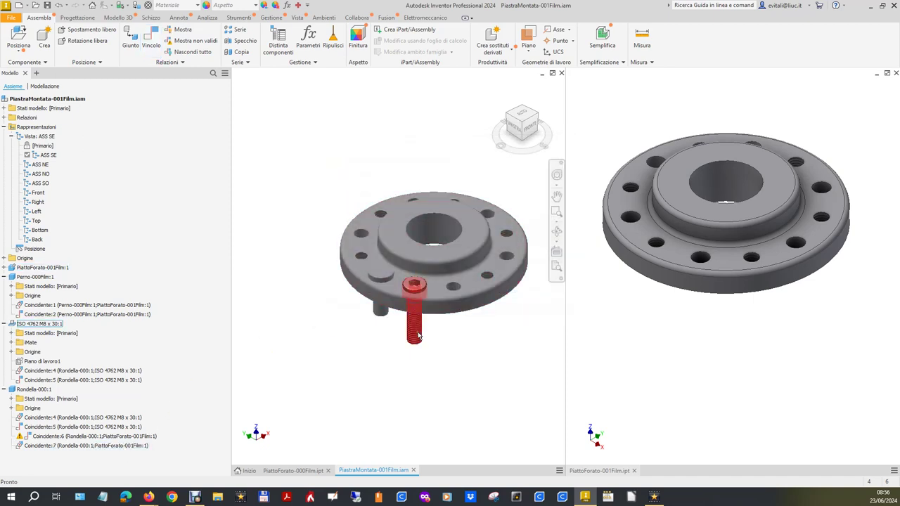
- Lift the bolt clear above the plate
mouse_move(421, 339)
mouse_down()
mouse_move(424, 191)
mouse_move(423, 303)
mouse_up()
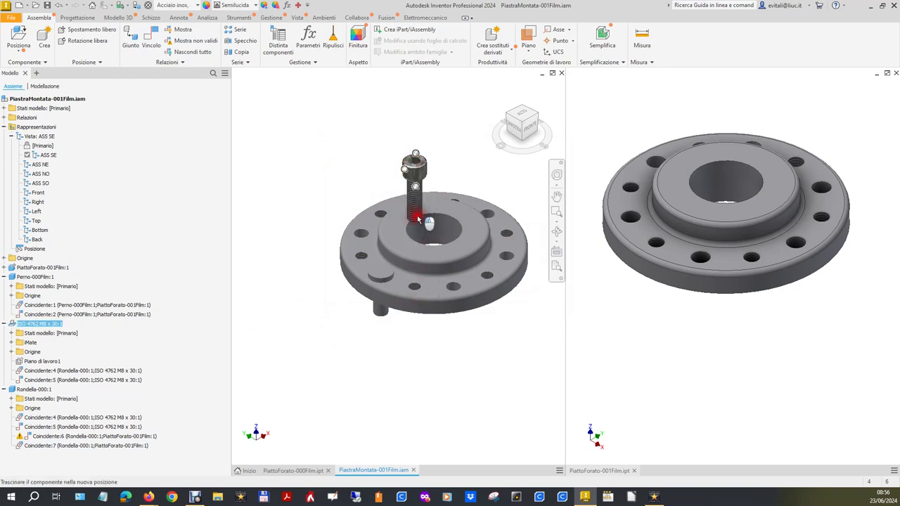
drag(422, 304, 422, 281)
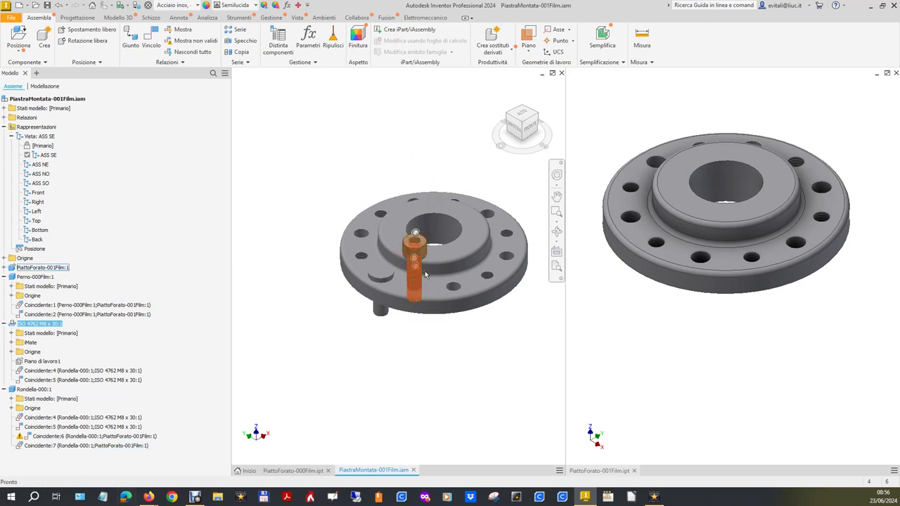
drag(420, 276, 422, 128)
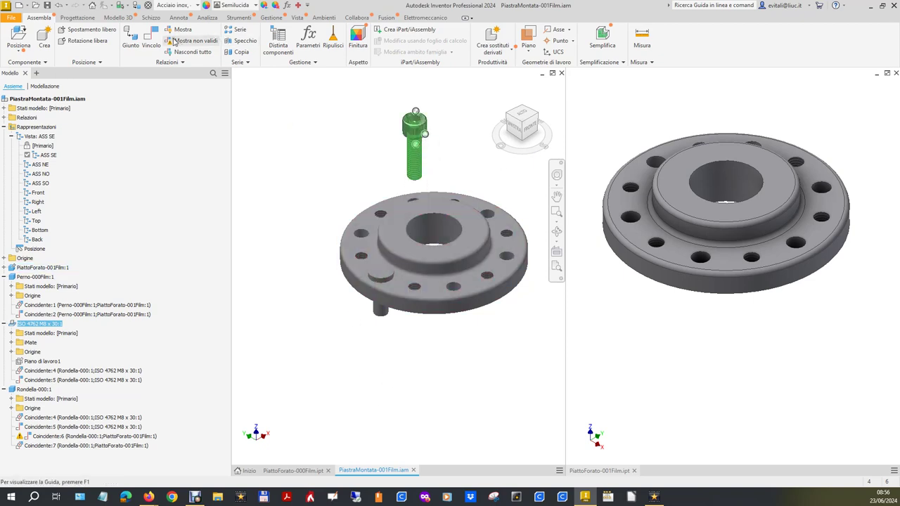
- Mate the bolt head's underside to the plate's top face as Coincidente:8, accepting the conflict
click(151, 39)
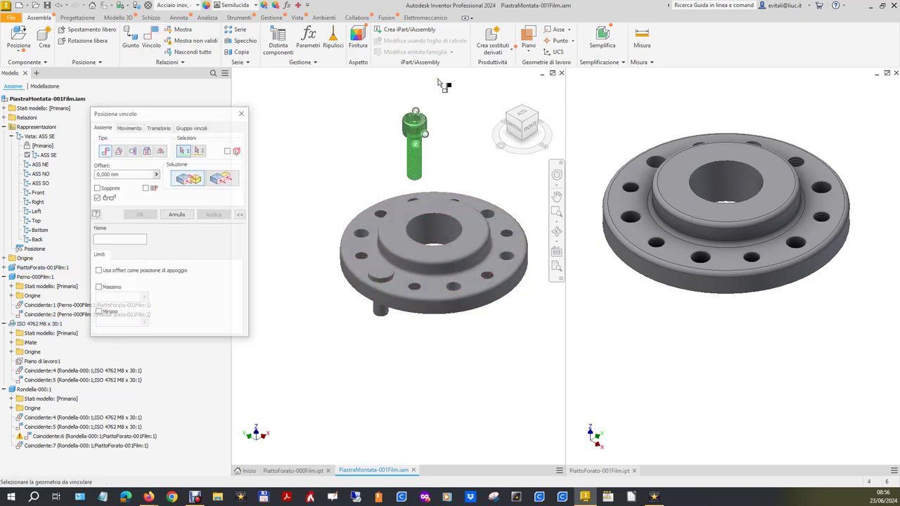
click(524, 140)
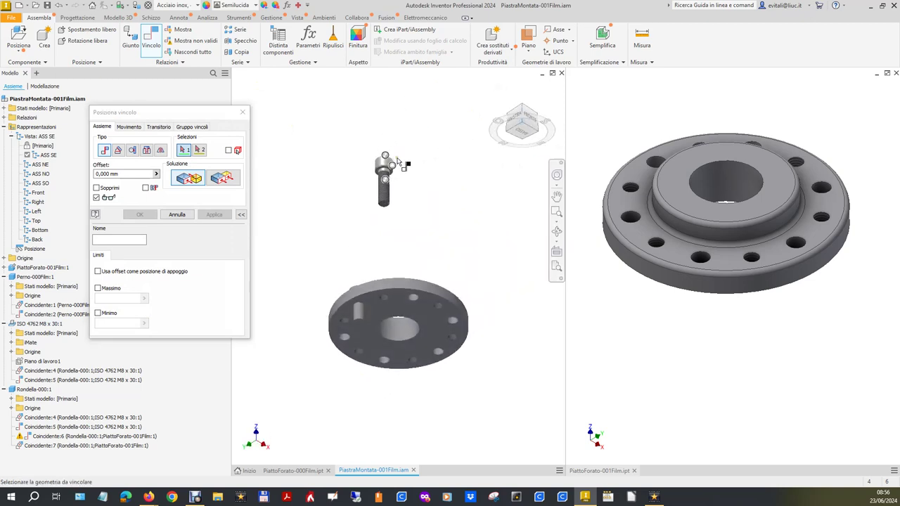
scroll(412, 176, up, 5)
click(385, 235)
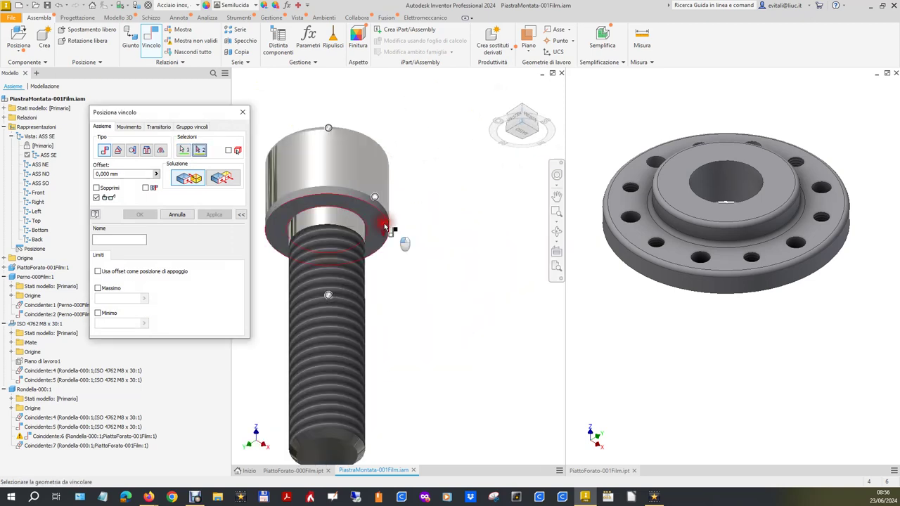
click(498, 89)
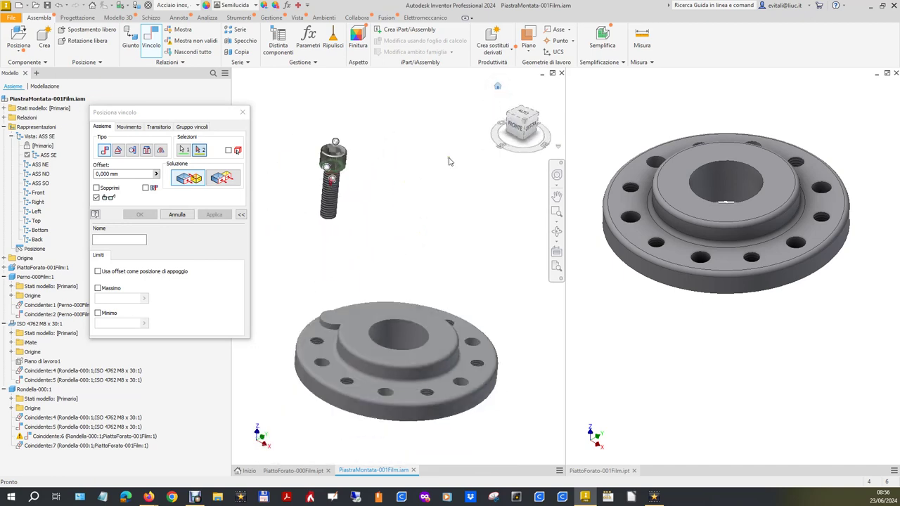
click(322, 336)
click(148, 216)
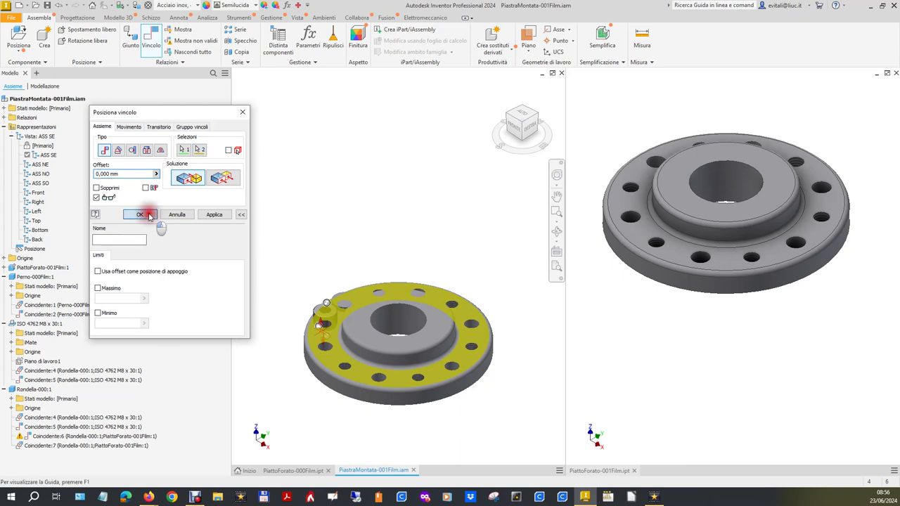
click(403, 234)
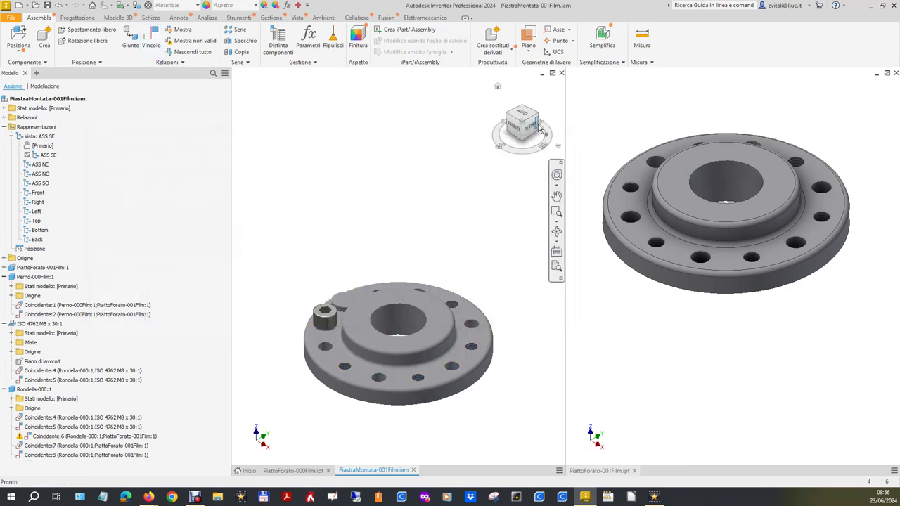
click(507, 123)
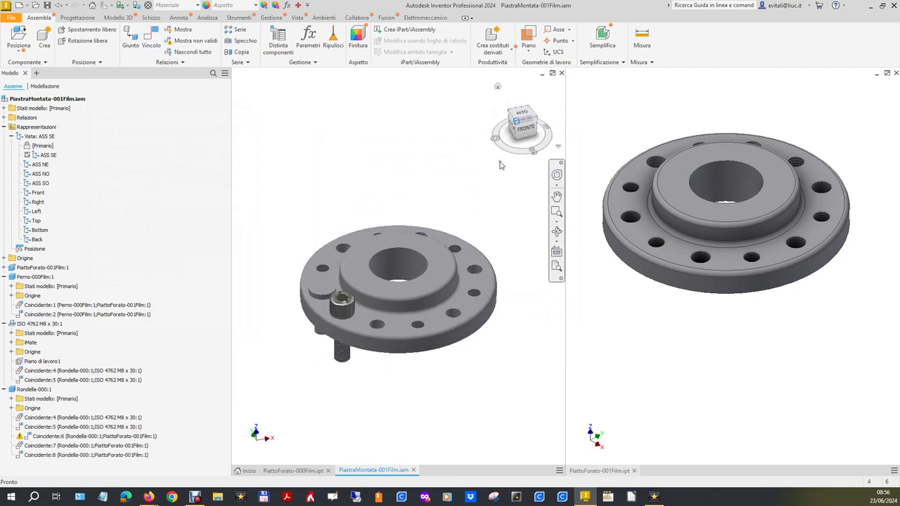
- Undo the bolt's last constraint
click(96, 439)
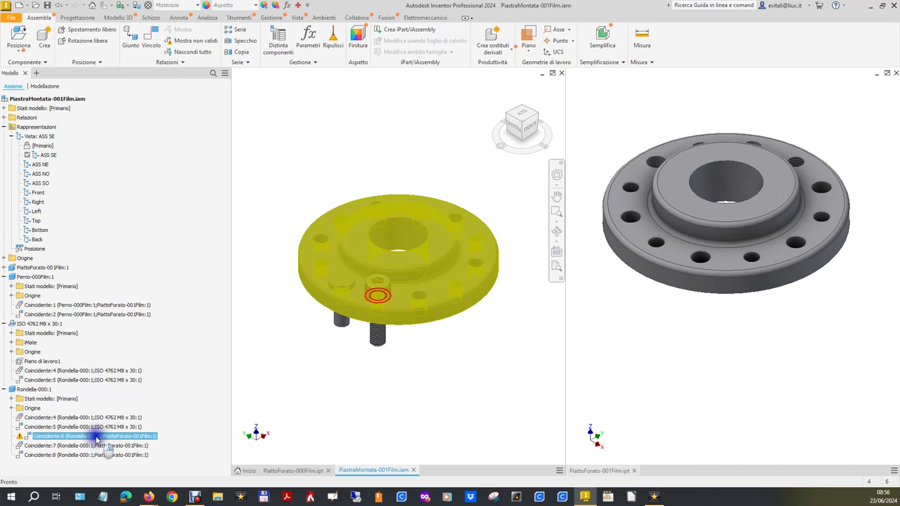
right_click(97, 440)
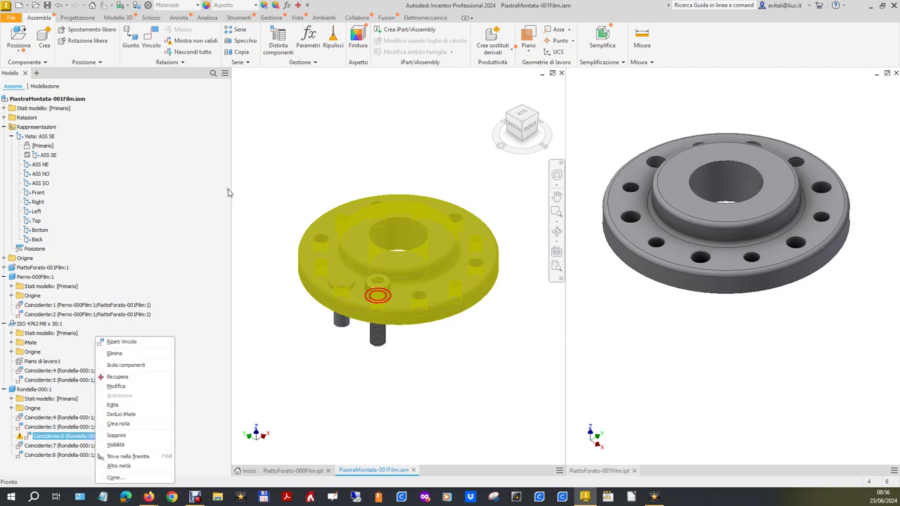
click(395, 117)
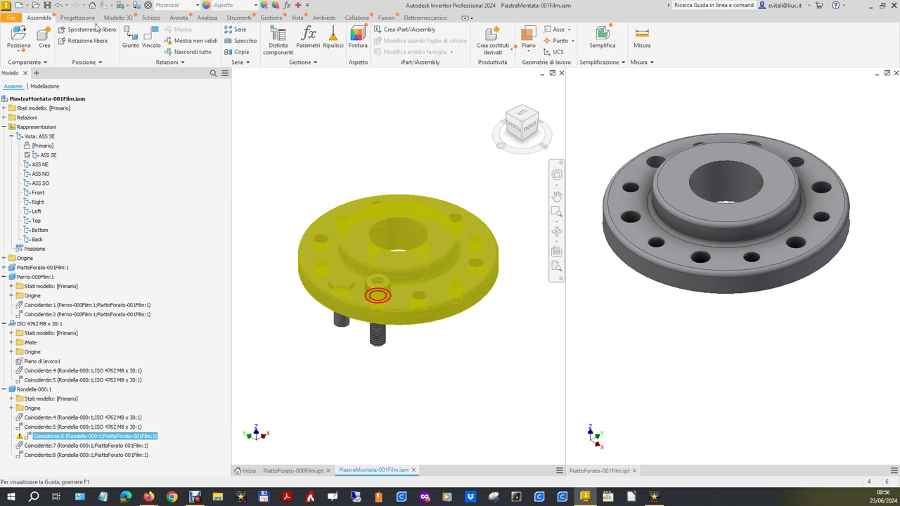
click(59, 7)
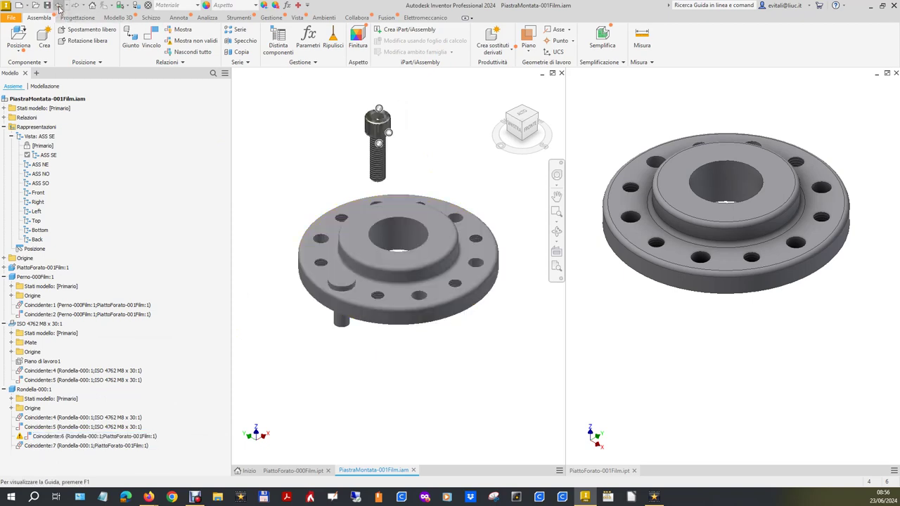
- Redefine Coincidente:6 onto the plate's counterbore face so the bolt seats in its hole
right_click(122, 436)
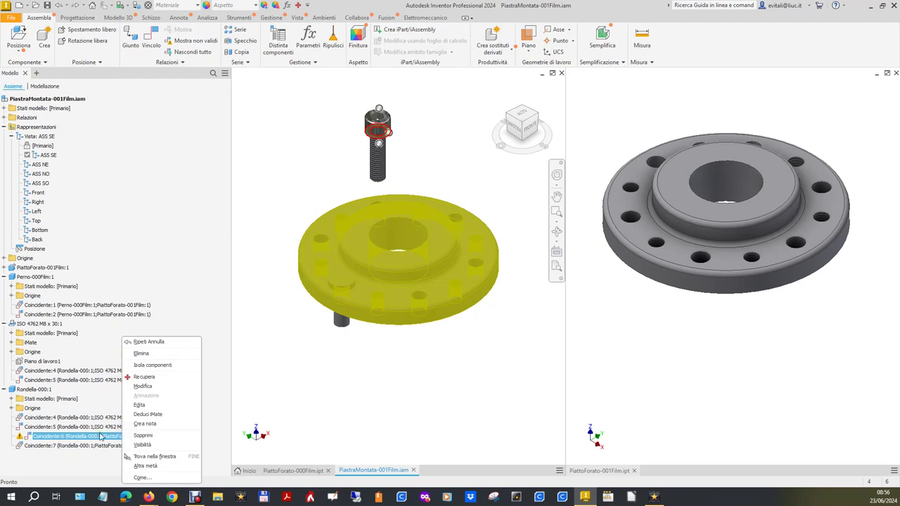
click(152, 387)
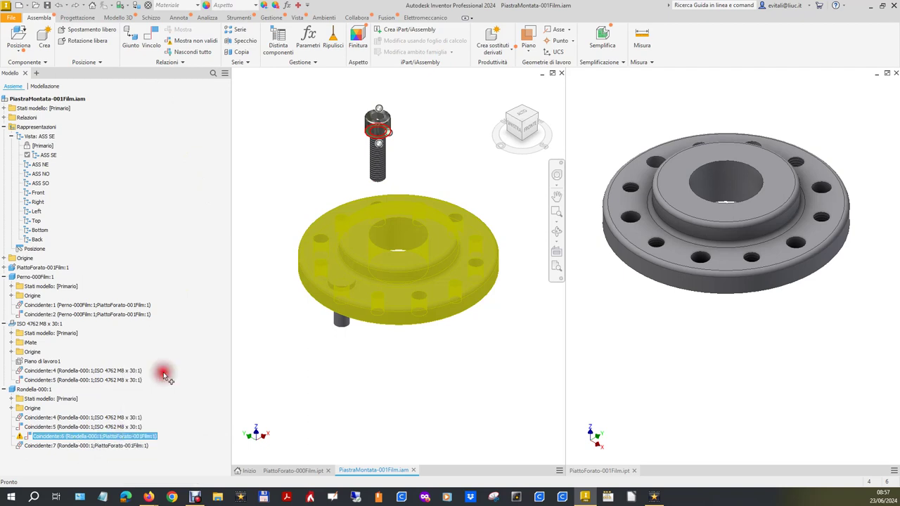
click(528, 144)
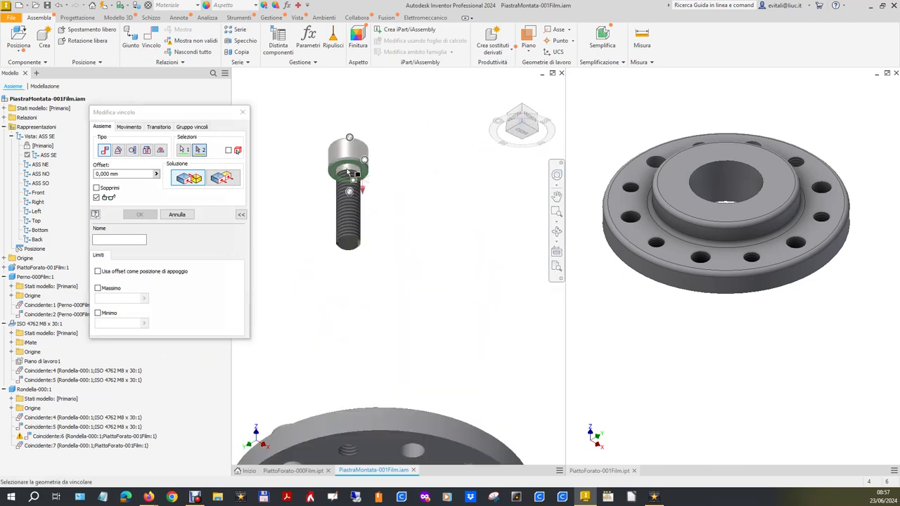
click(497, 89)
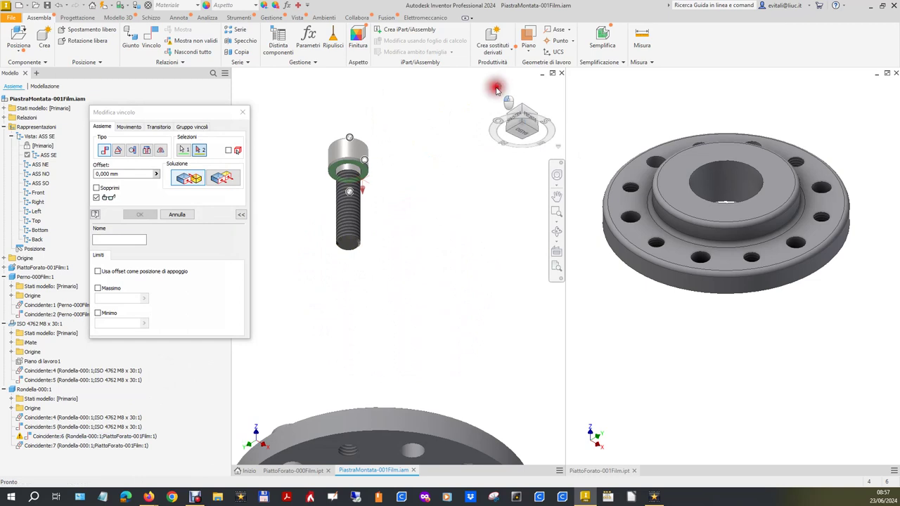
click(330, 314)
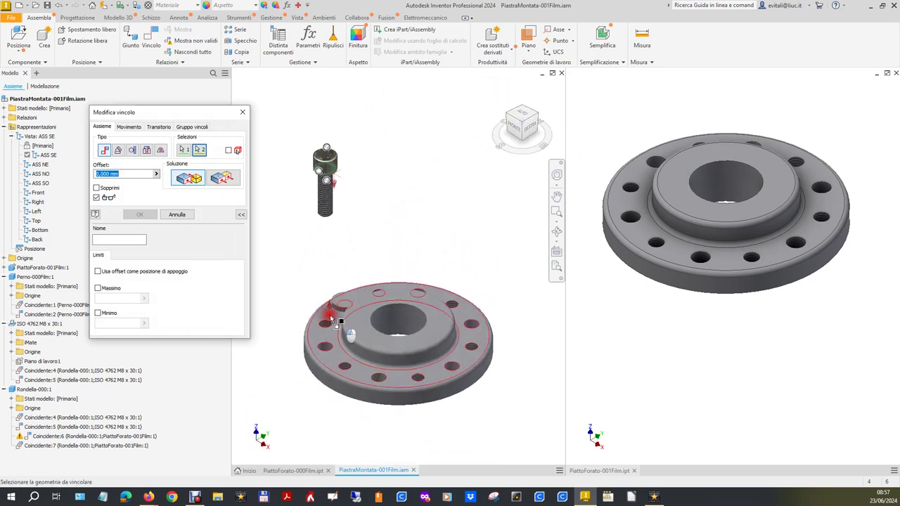
click(138, 215)
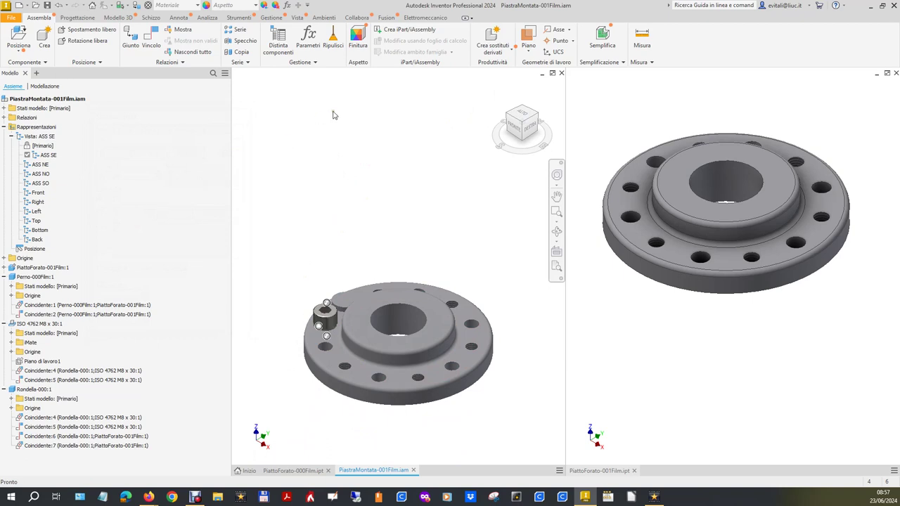
click(507, 113)
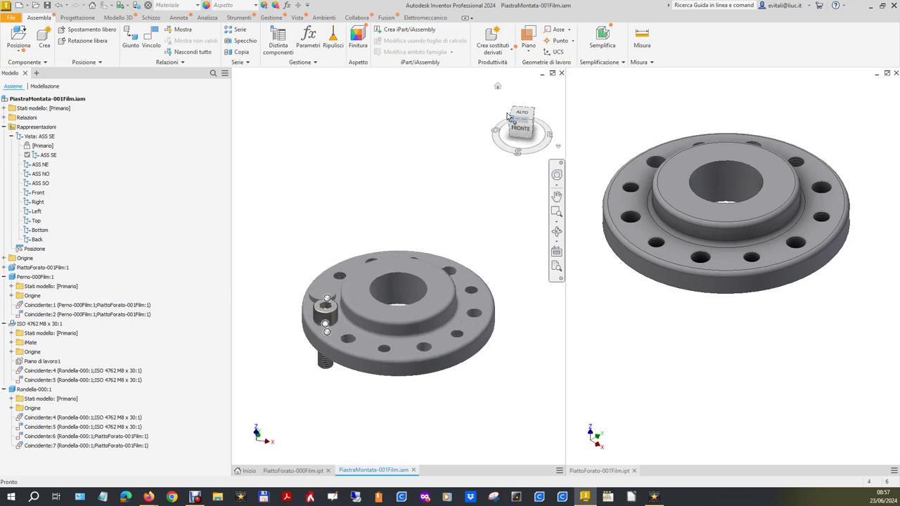
- Reorient the view and bring up the Serializza componente pattern dialog
click(403, 157)
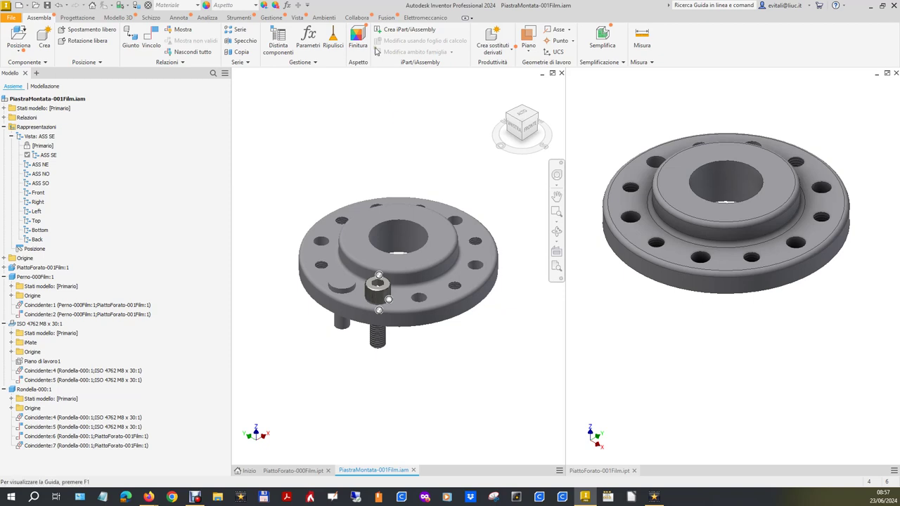
click(243, 40)
click(238, 30)
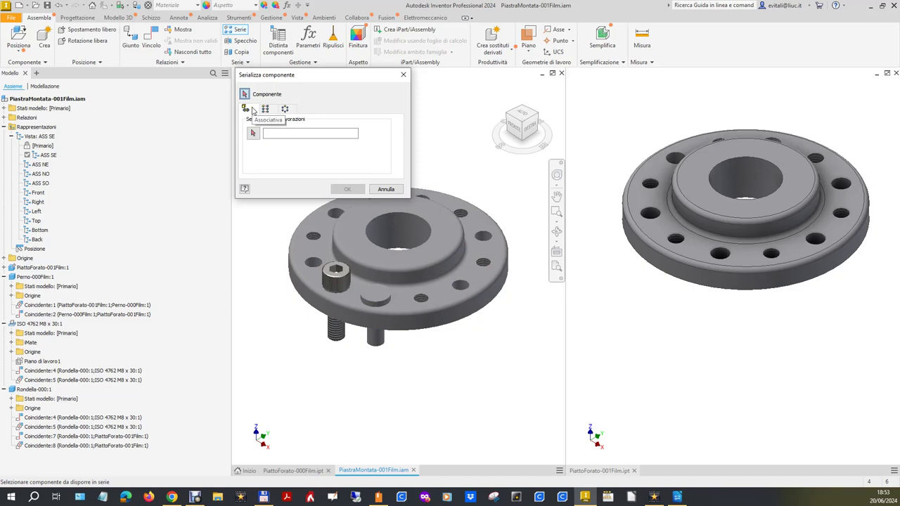
- Pattern the pin associatively along the plate's Serie circolare1, placing it in all six holes
click(266, 110)
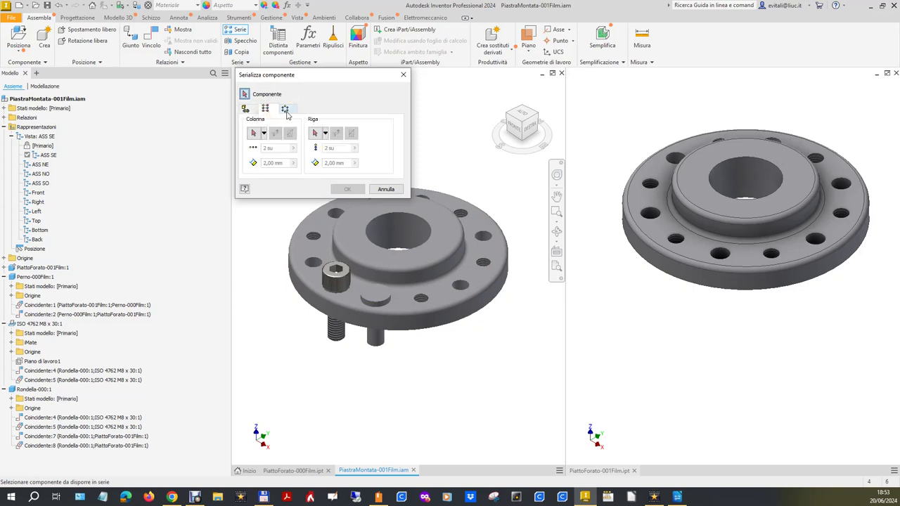
click(284, 110)
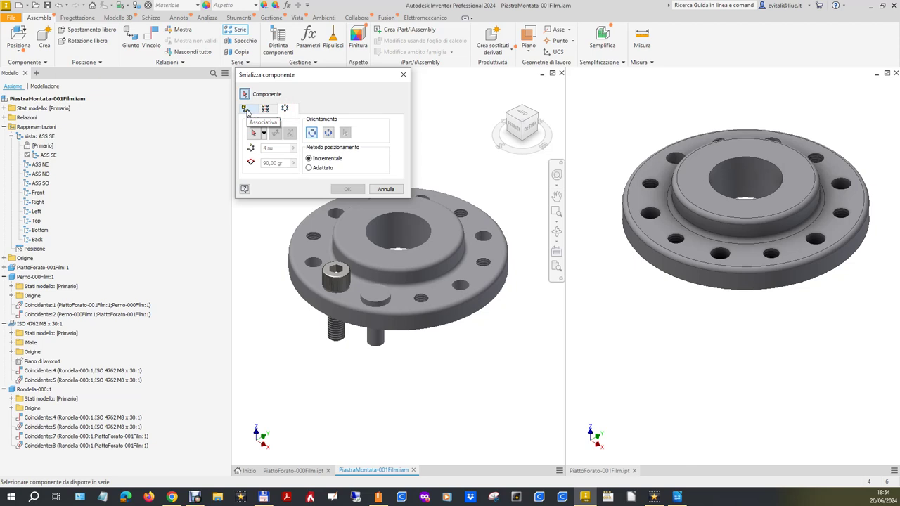
click(245, 109)
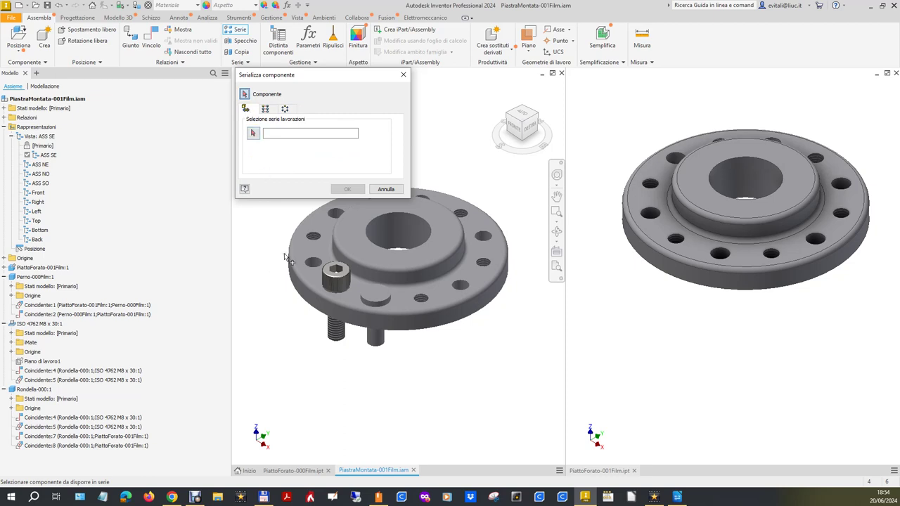
click(375, 348)
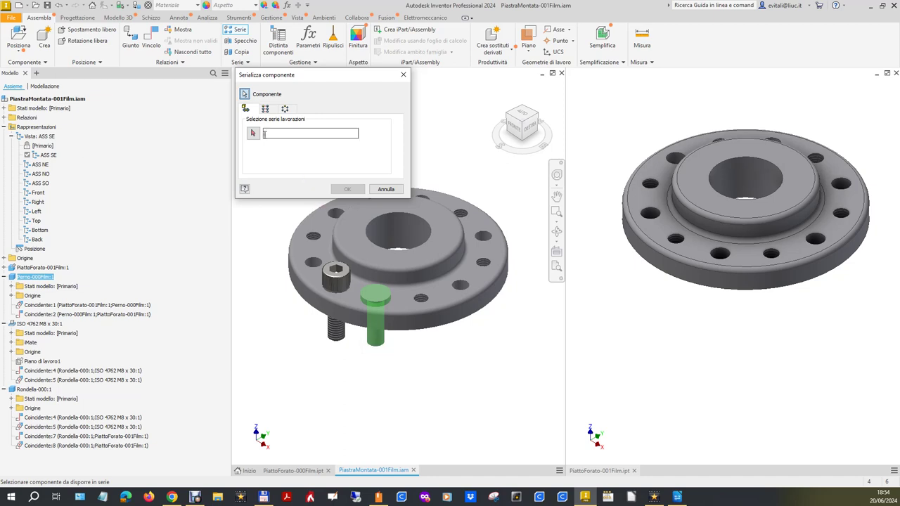
click(254, 134)
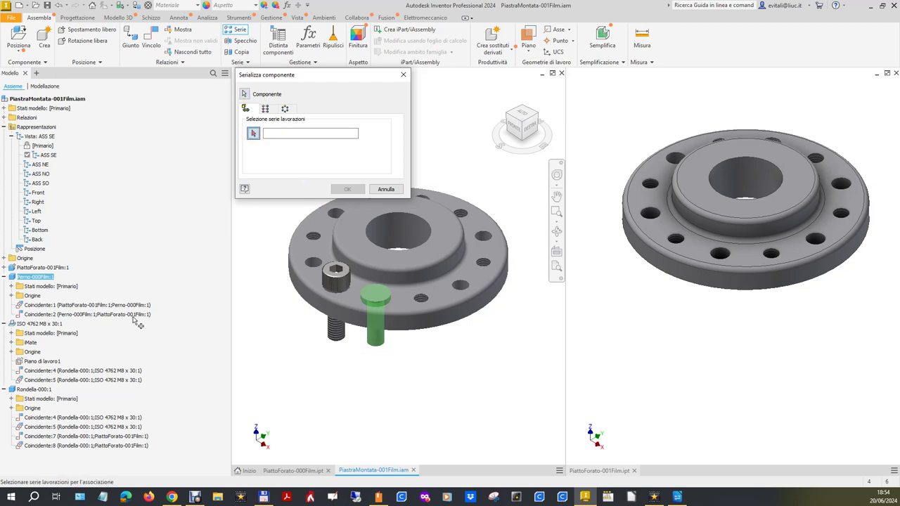
click(4, 268)
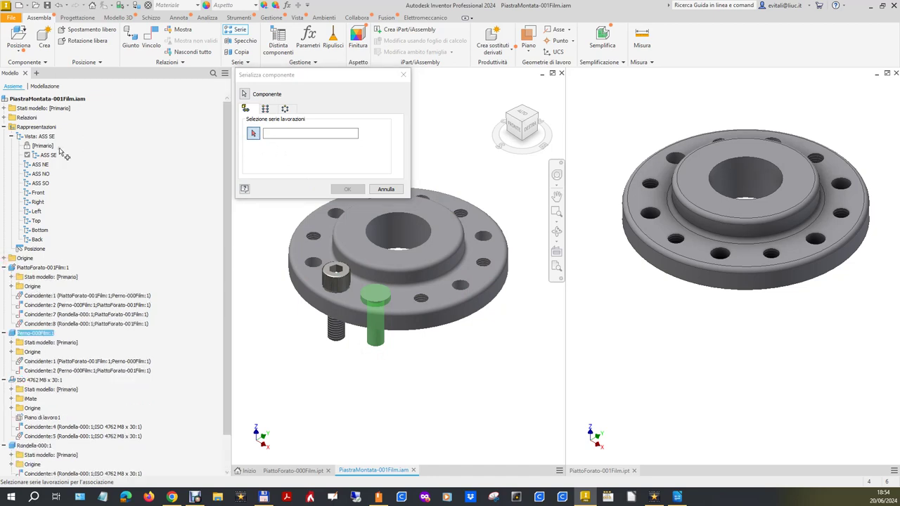
click(47, 87)
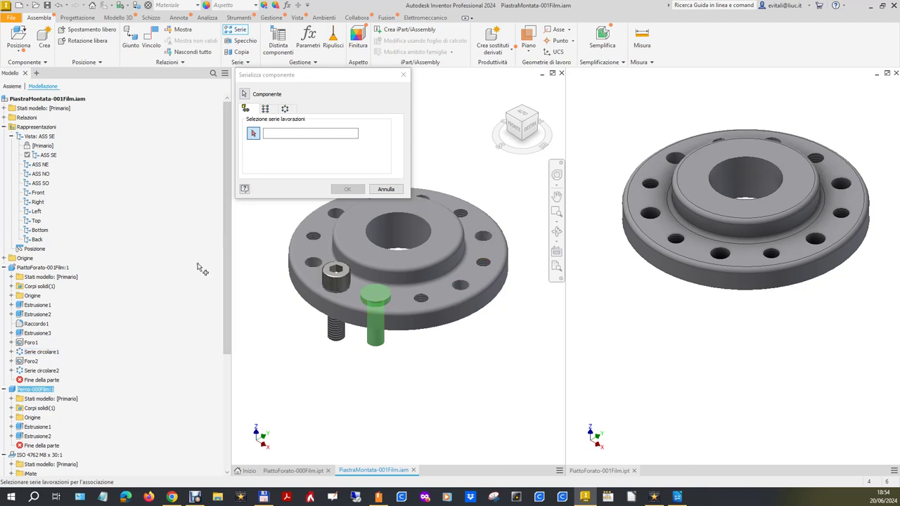
click(44, 351)
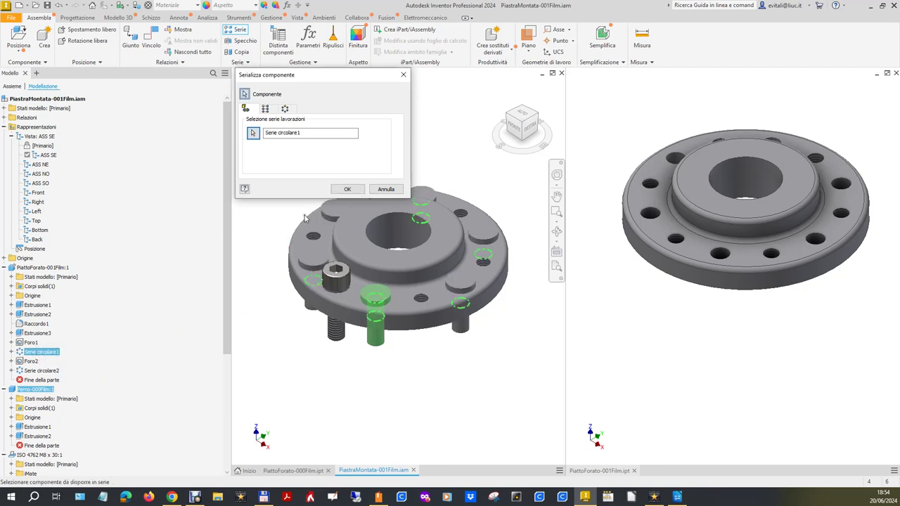
click(347, 189)
click(479, 392)
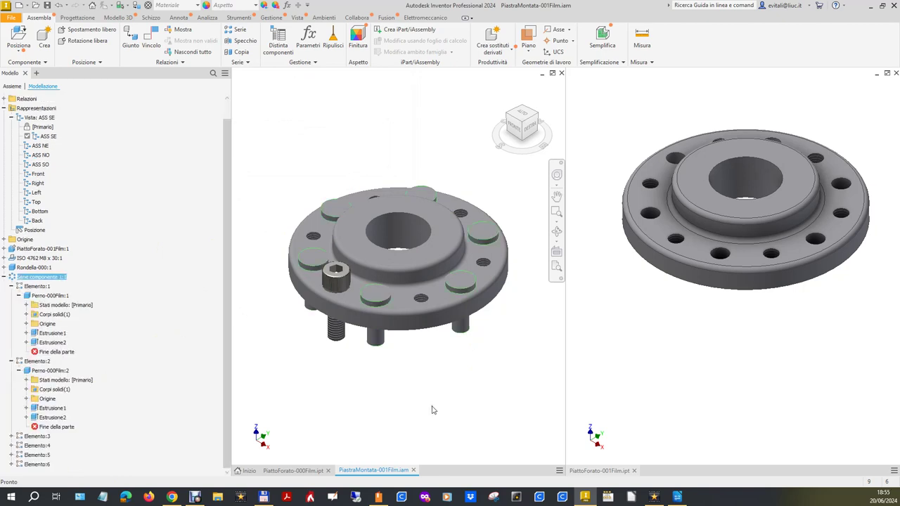
- Collapse the pin pattern in the tree and cancel a first bolt-pattern attempt
click(5, 277)
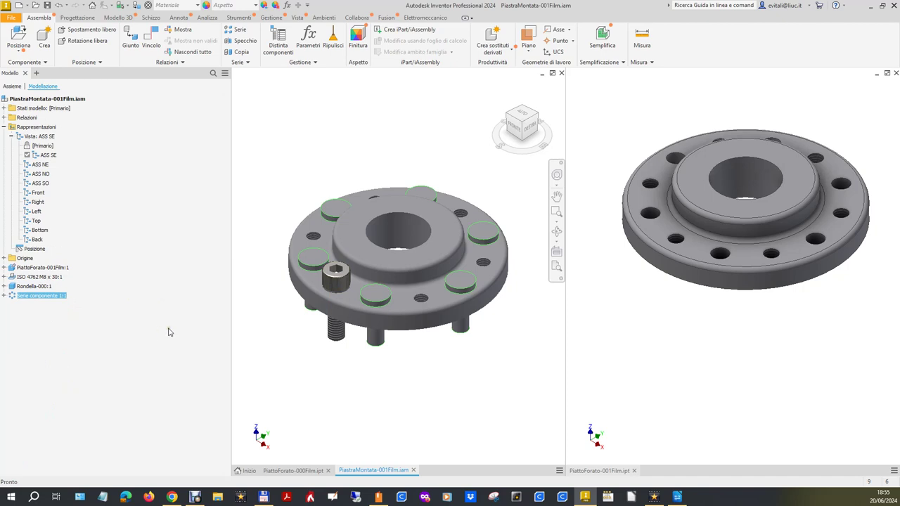
click(236, 31)
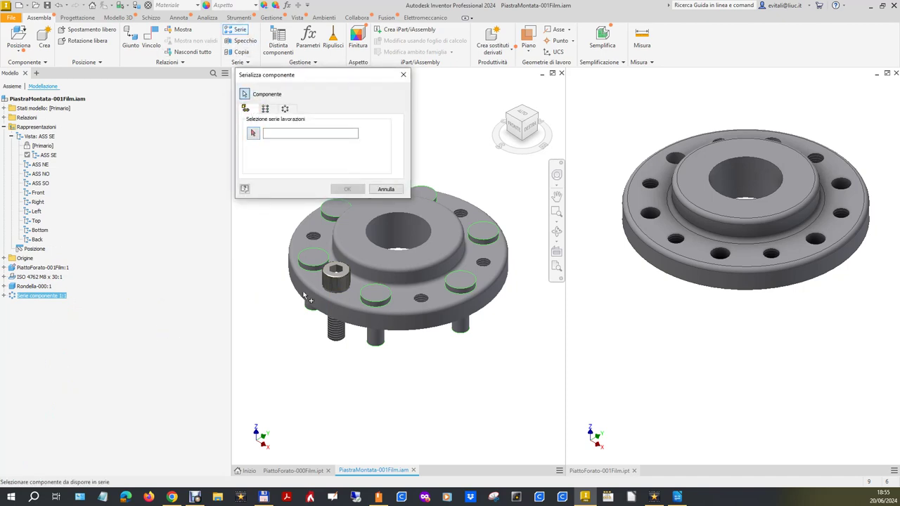
click(339, 281)
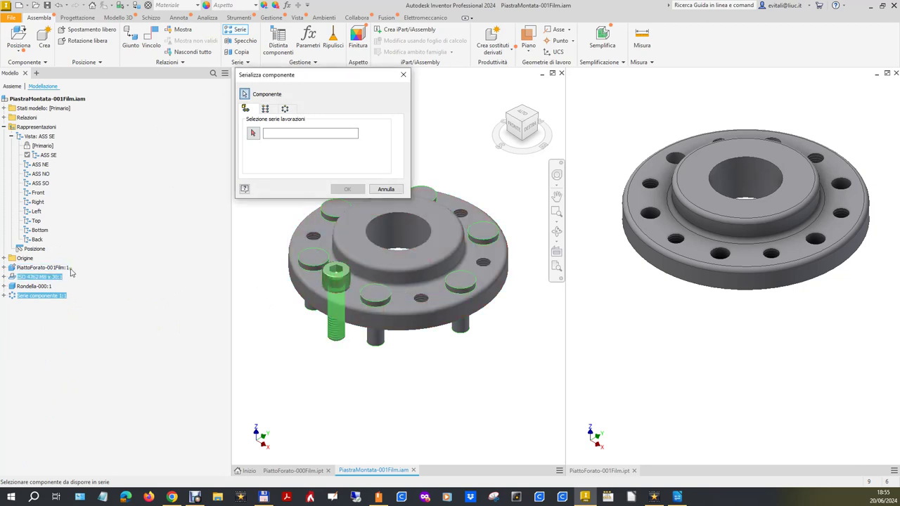
click(68, 281)
key(Escape)
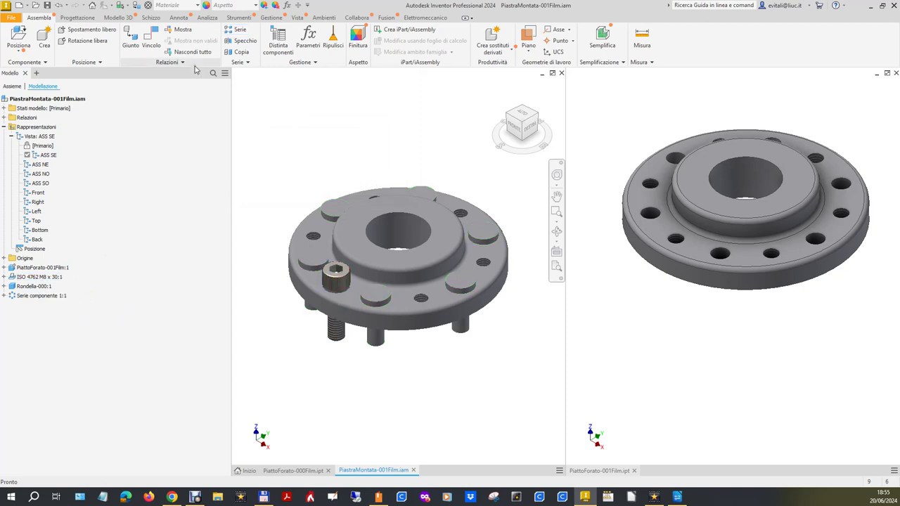
- Pattern the bolt and washer along the plate's Serie circolare2
click(240, 32)
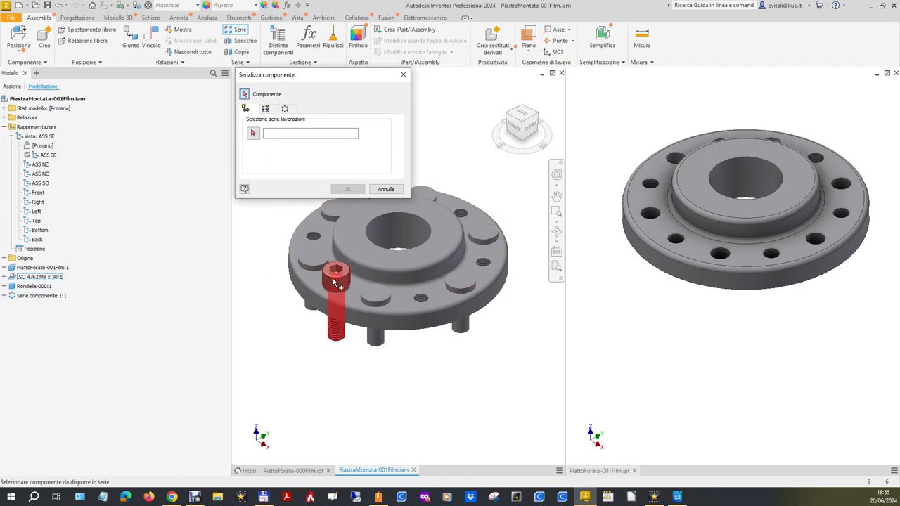
click(57, 276)
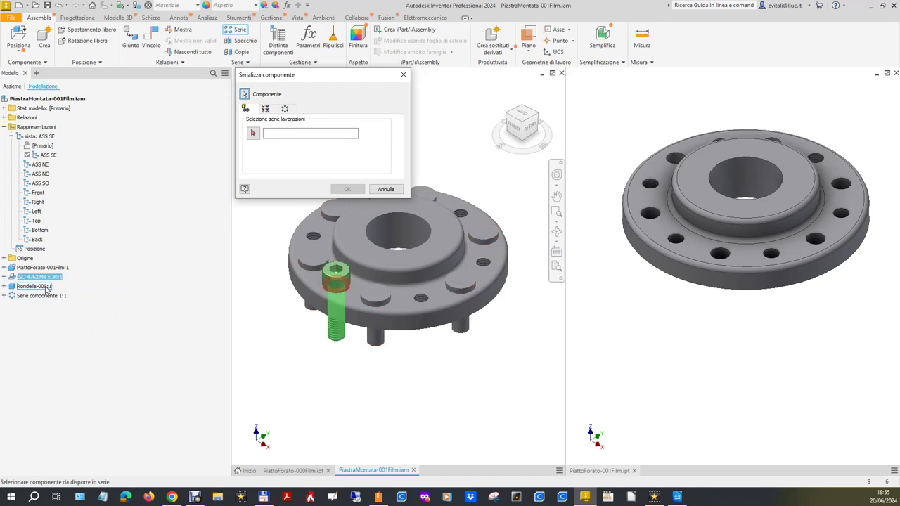
click(44, 288)
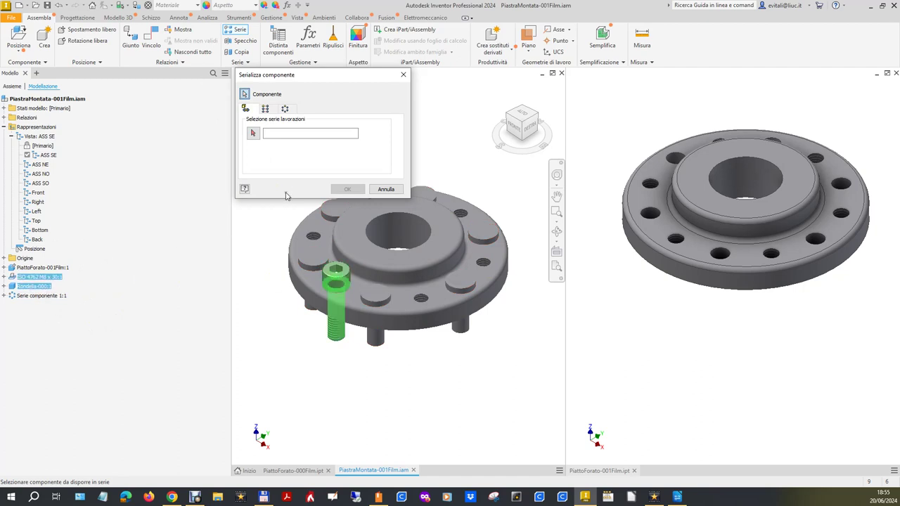
click(253, 133)
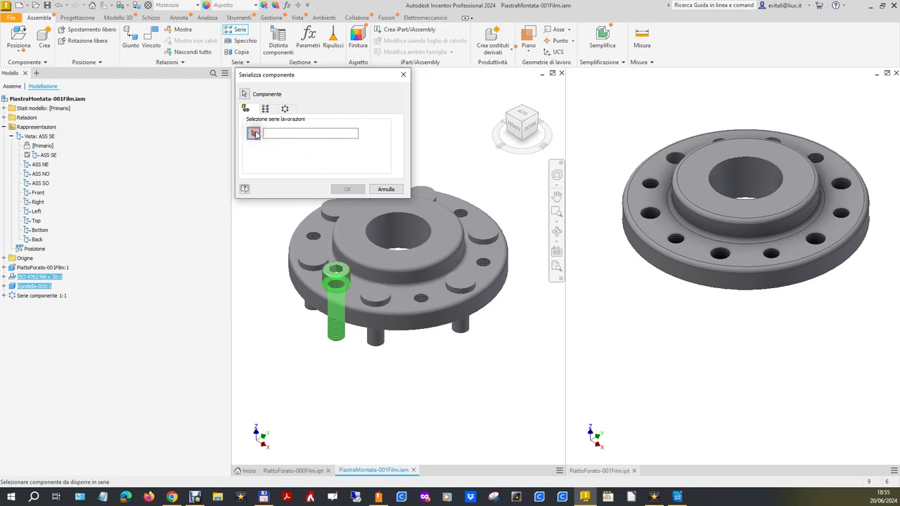
click(7, 272)
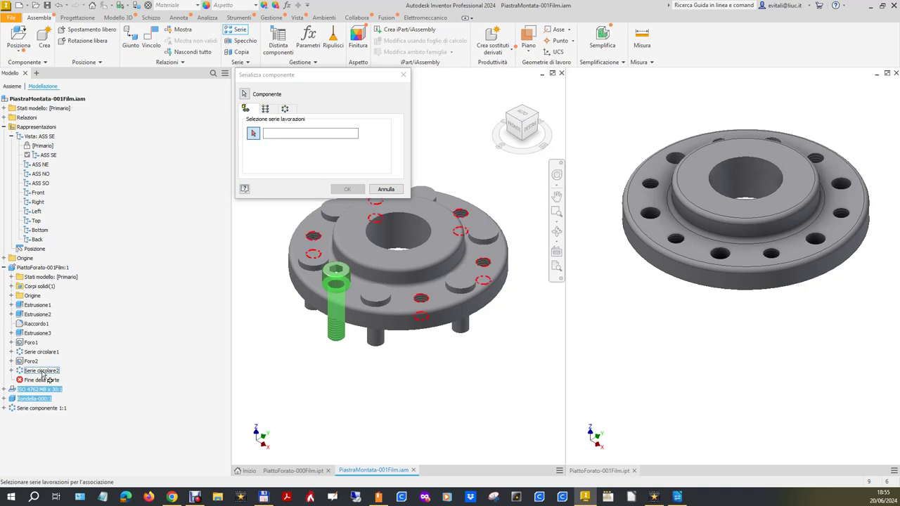
click(43, 375)
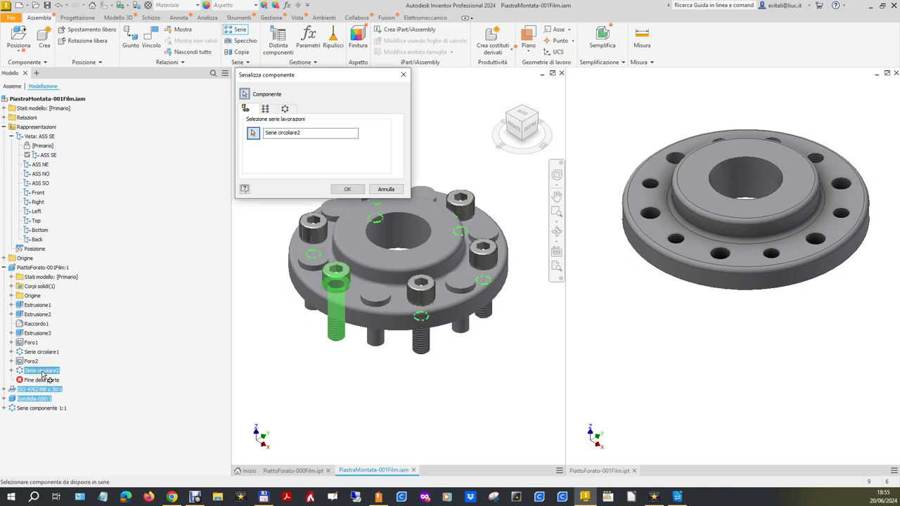
click(347, 190)
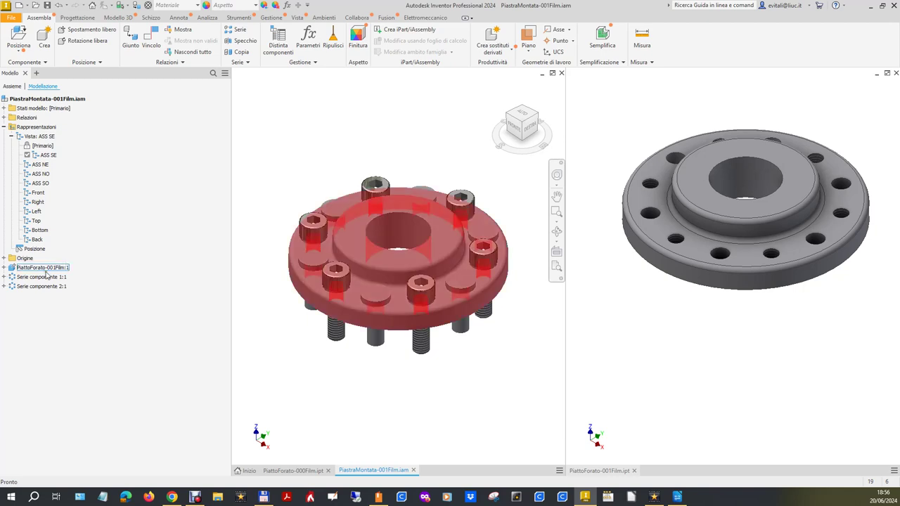
click(4, 277)
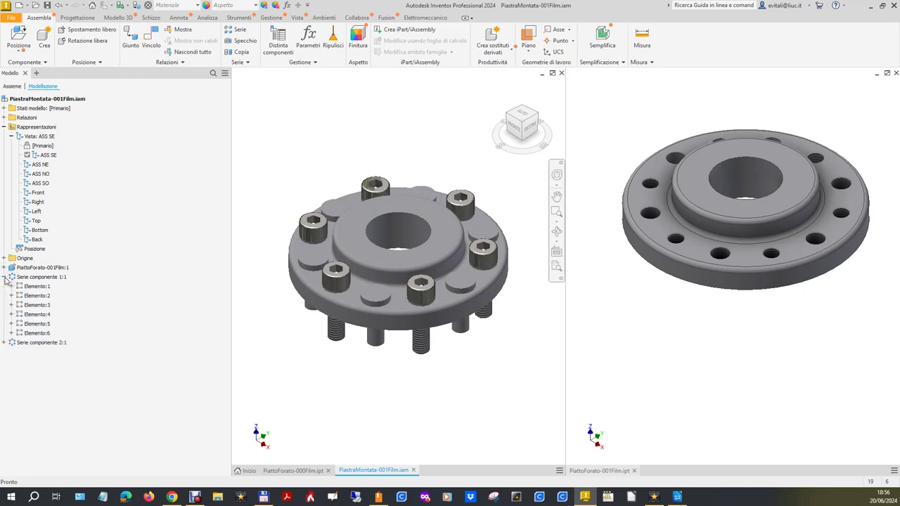
click(4, 343)
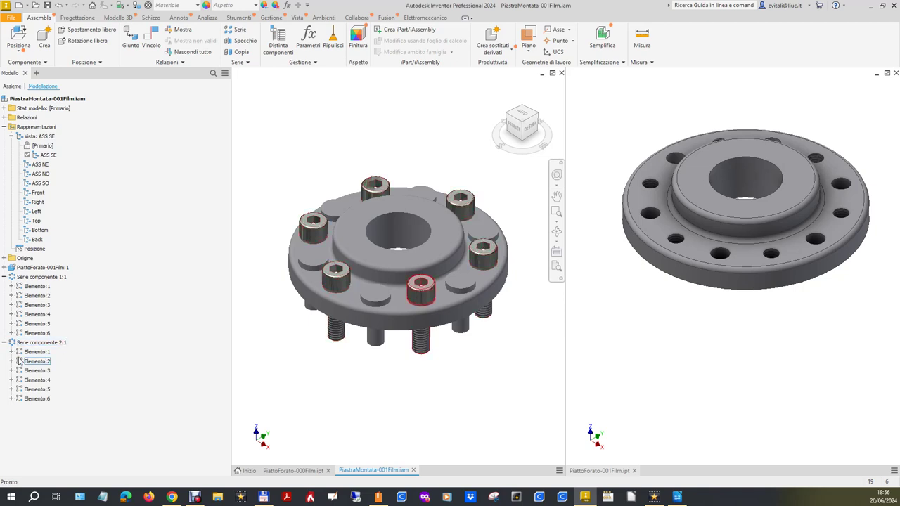
click(11, 351)
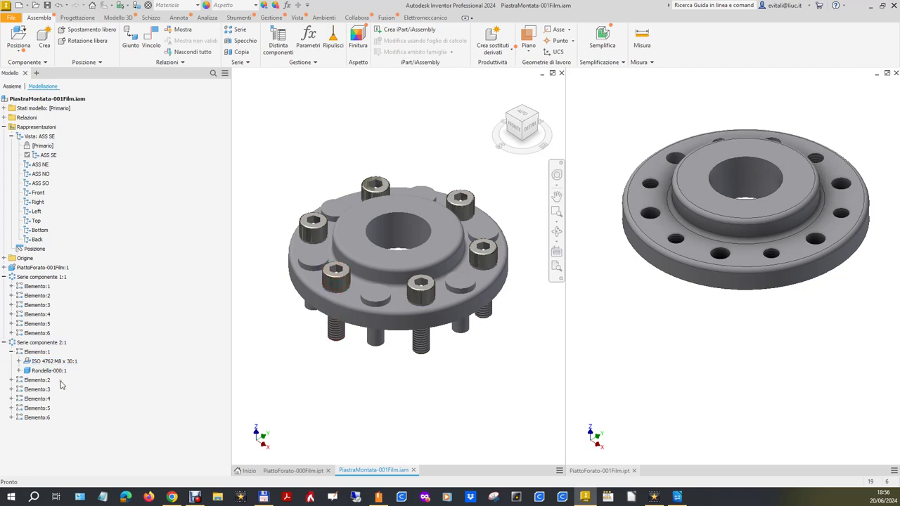
click(11, 380)
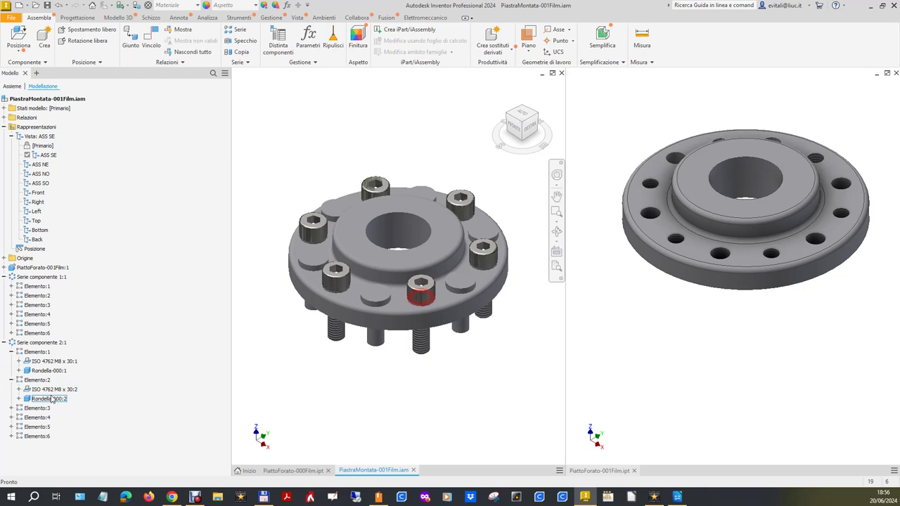
right_click(35, 354)
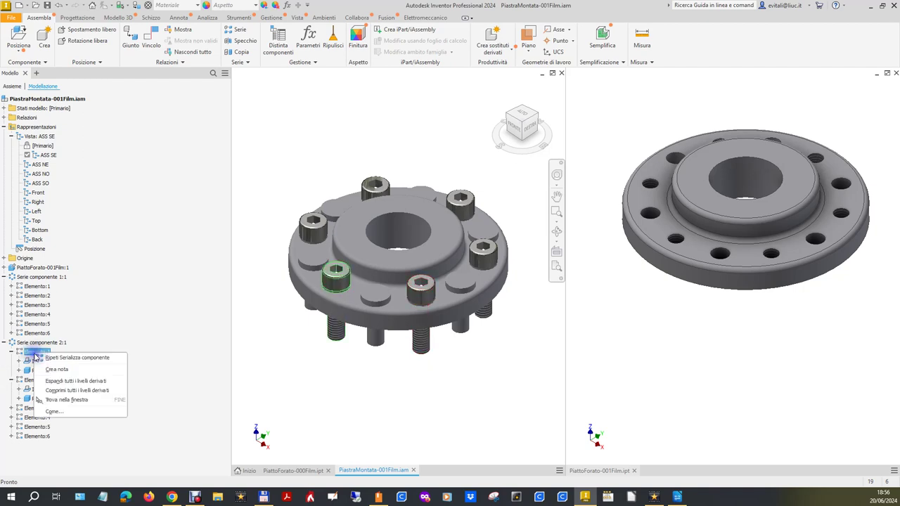
key(Escape)
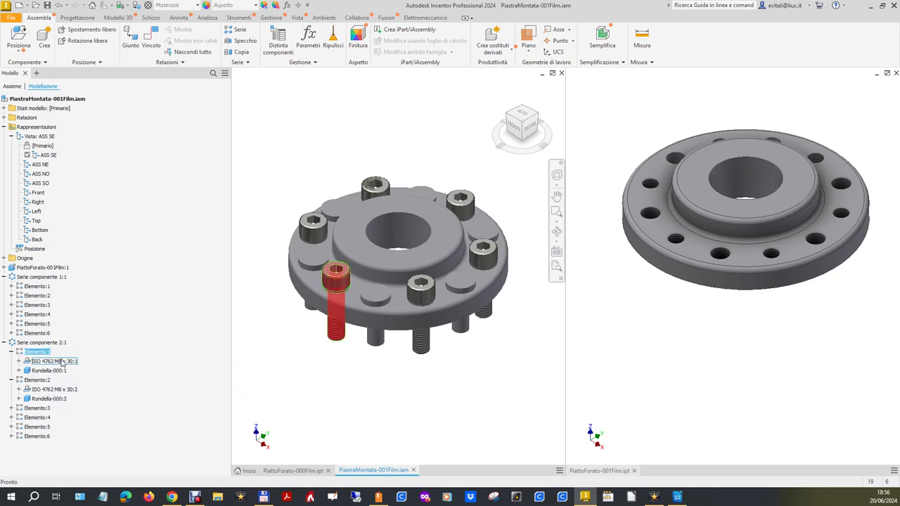
click(62, 363)
right_click(62, 362)
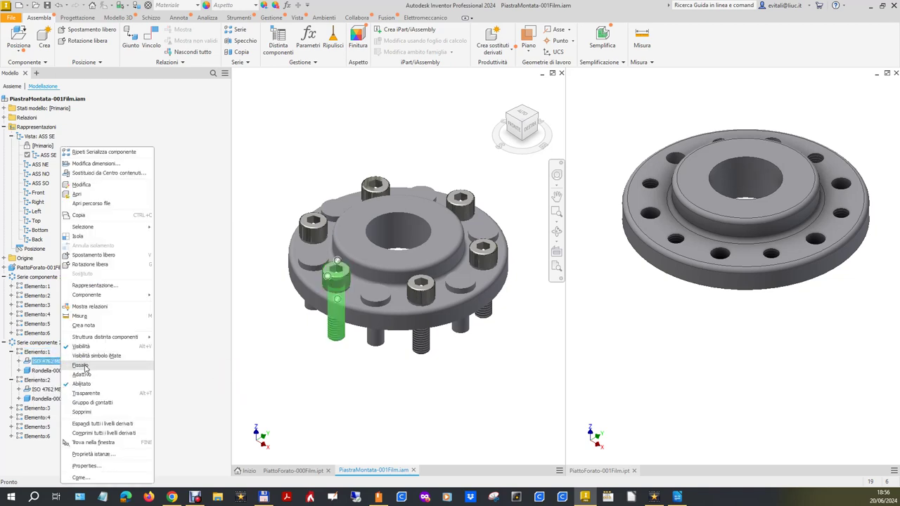
click(246, 371)
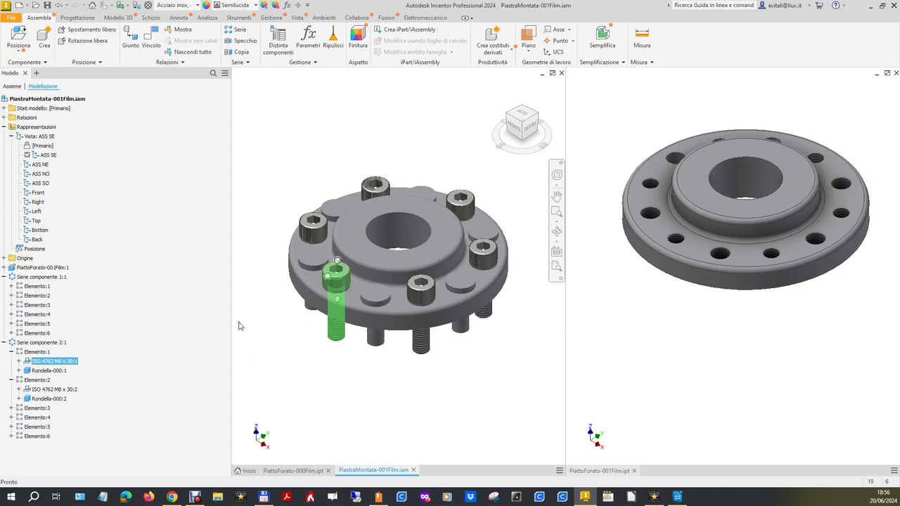
- Expand the Relazioni constraint list, deselect the bolt, and start Analizza interferenza
click(3, 117)
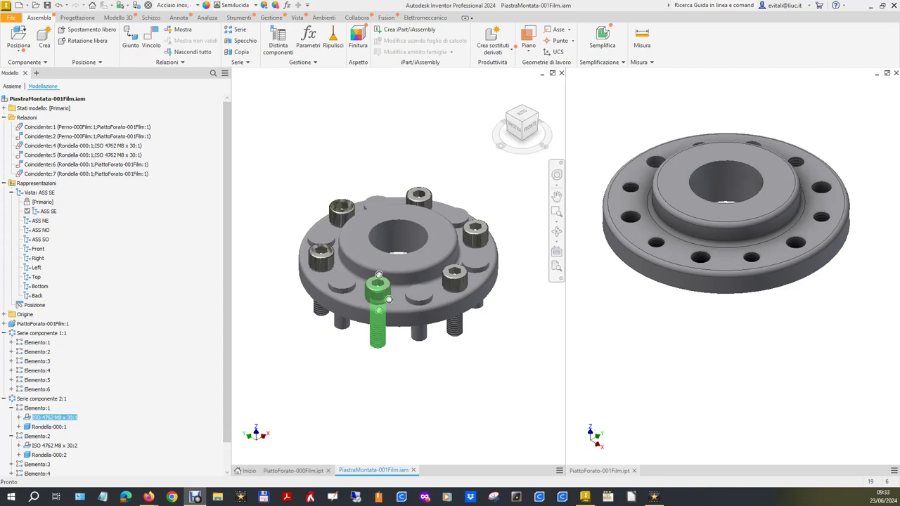
click(503, 384)
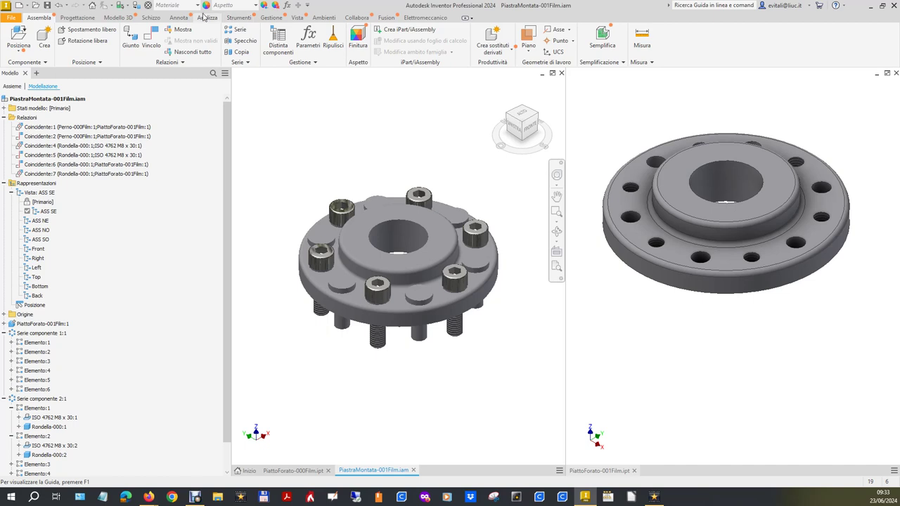
click(208, 18)
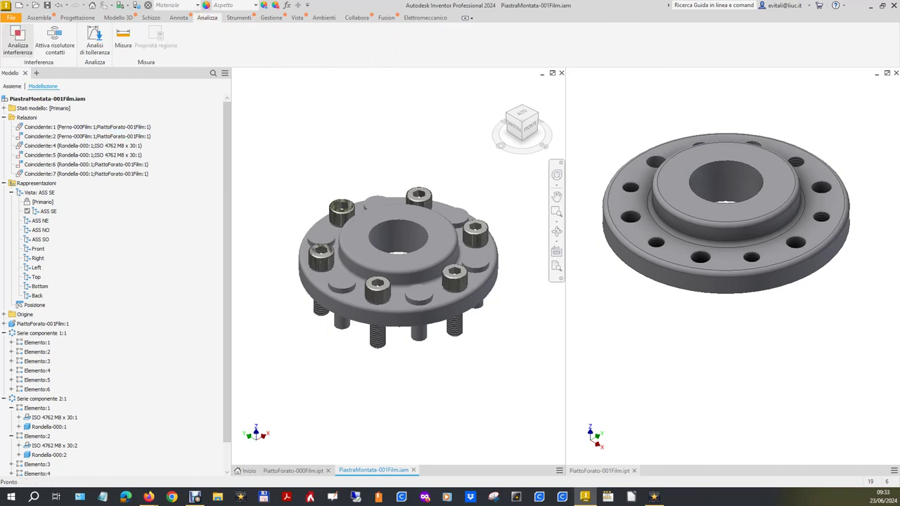
click(18, 39)
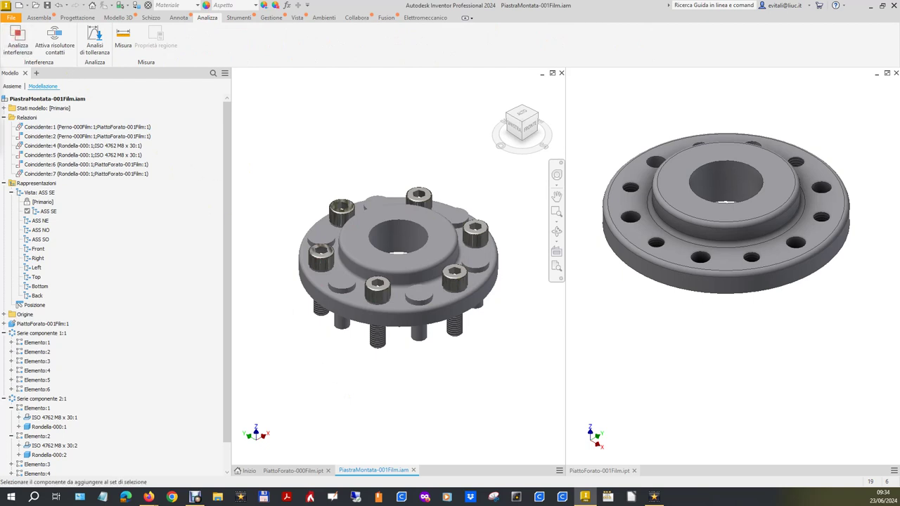
- Window-select the whole assembly as group 1 and run the check: 6 interferences, 933,873 mm^3
drag(381, 155, 215, 54)
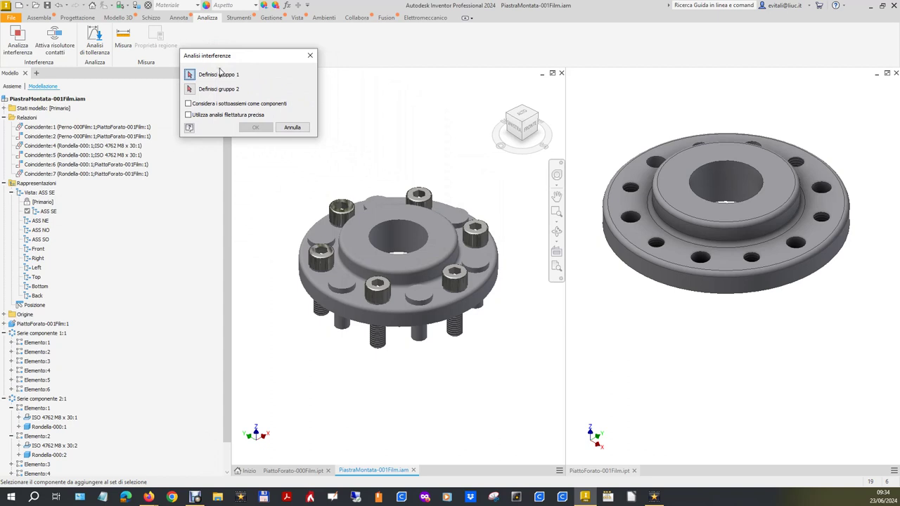
drag(247, 61, 628, 43)
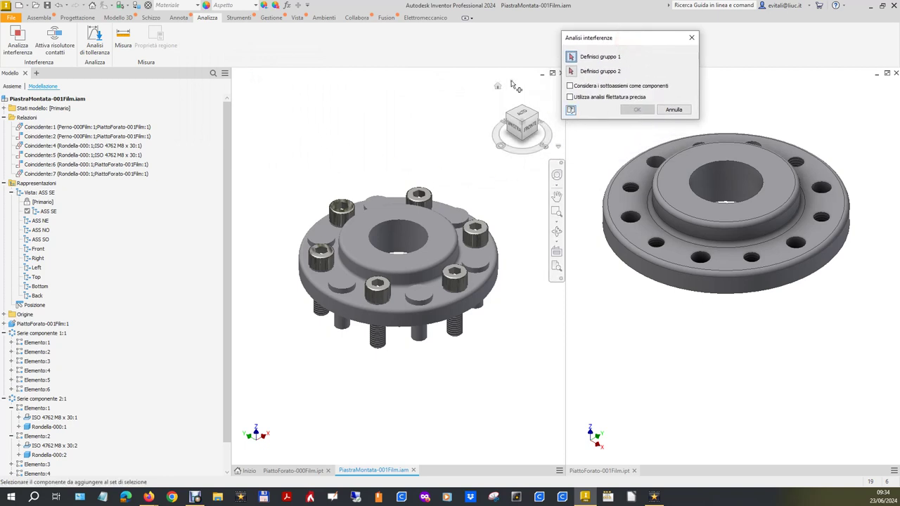
drag(274, 125, 515, 440)
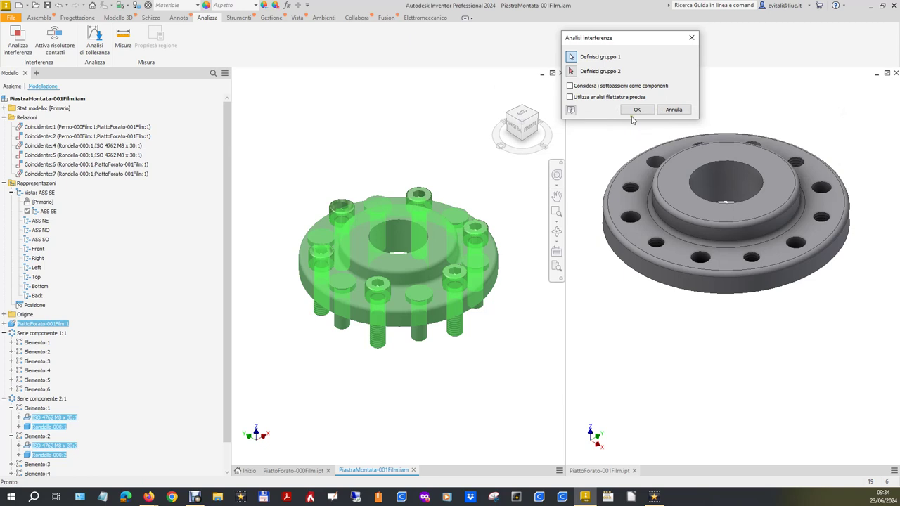
click(636, 112)
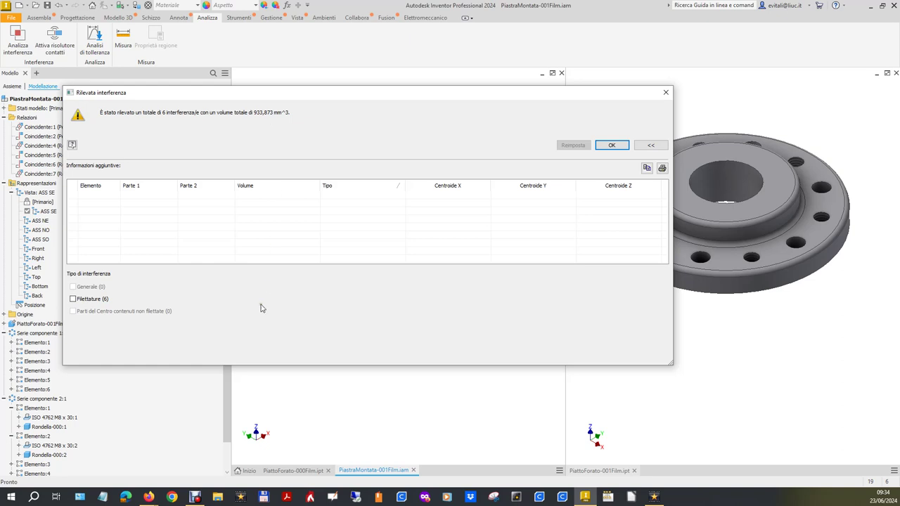
click(73, 299)
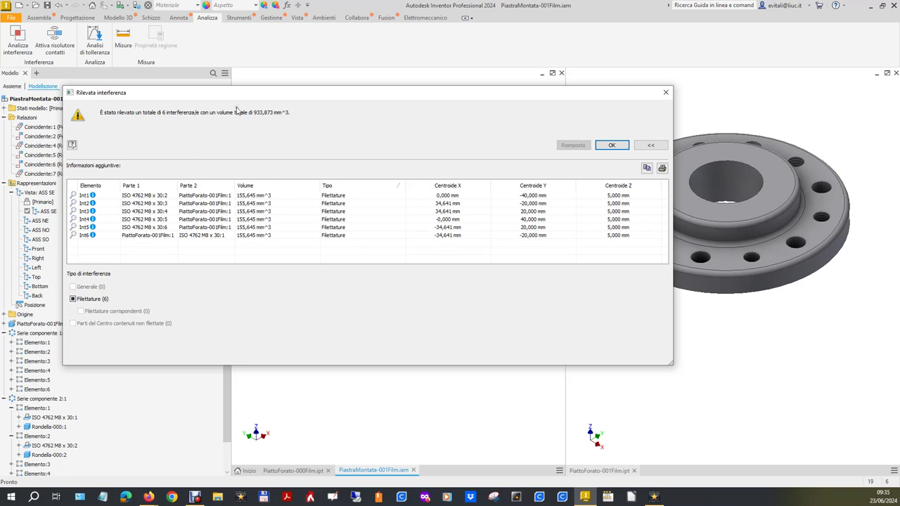
- Inspect the six red thread interferences and their centroid data on the model
drag(241, 100, 634, 228)
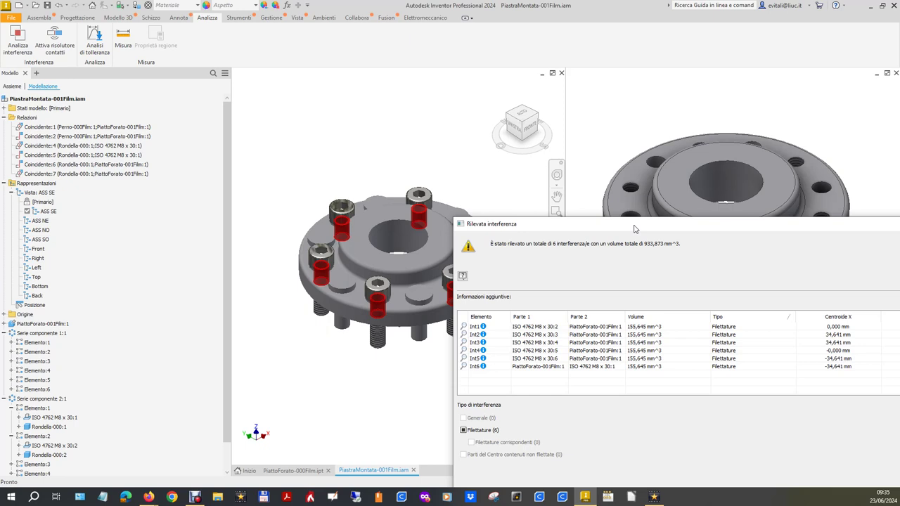
click(374, 402)
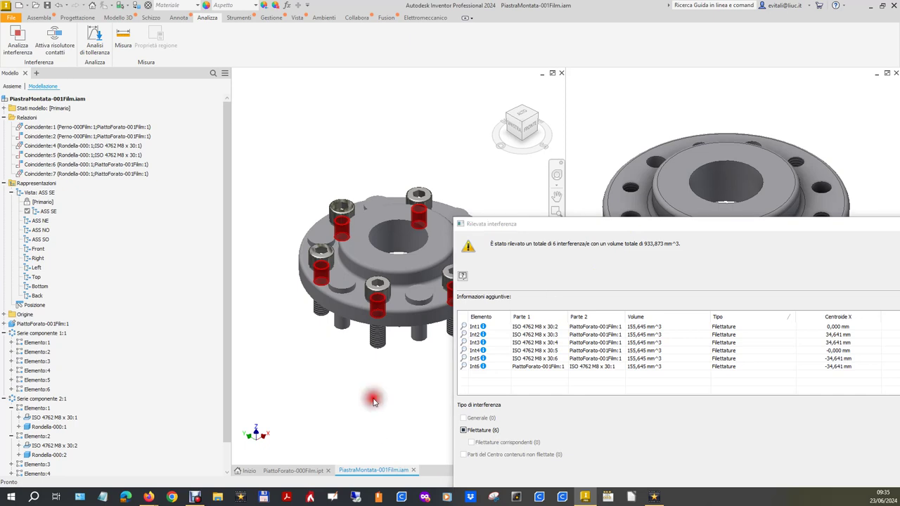
click(532, 218)
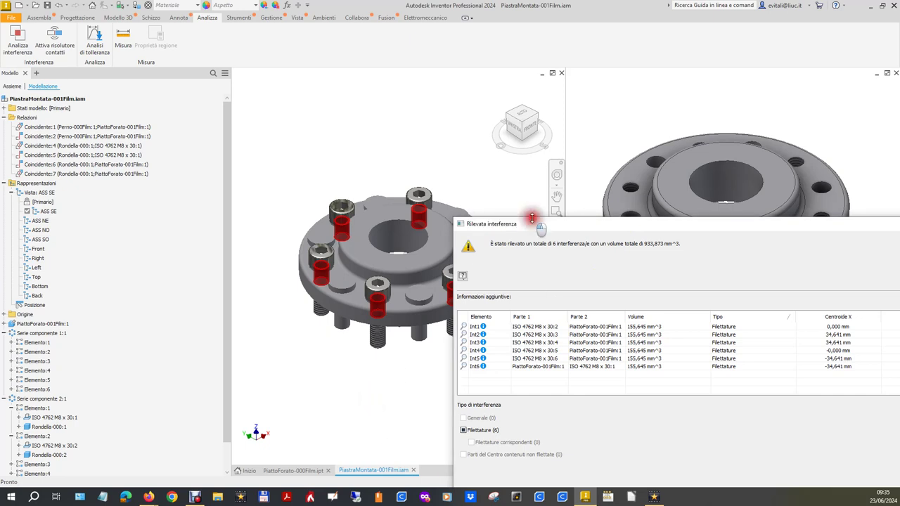
double_click(532, 218)
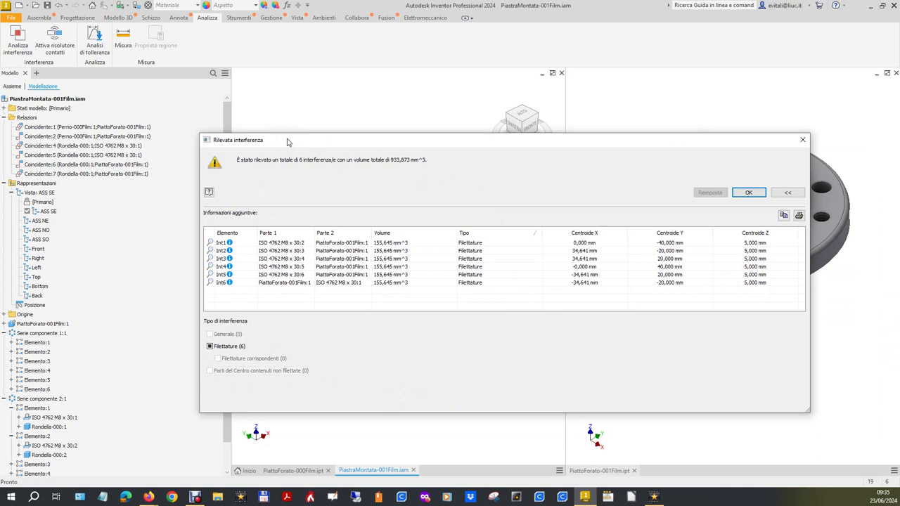
click(802, 140)
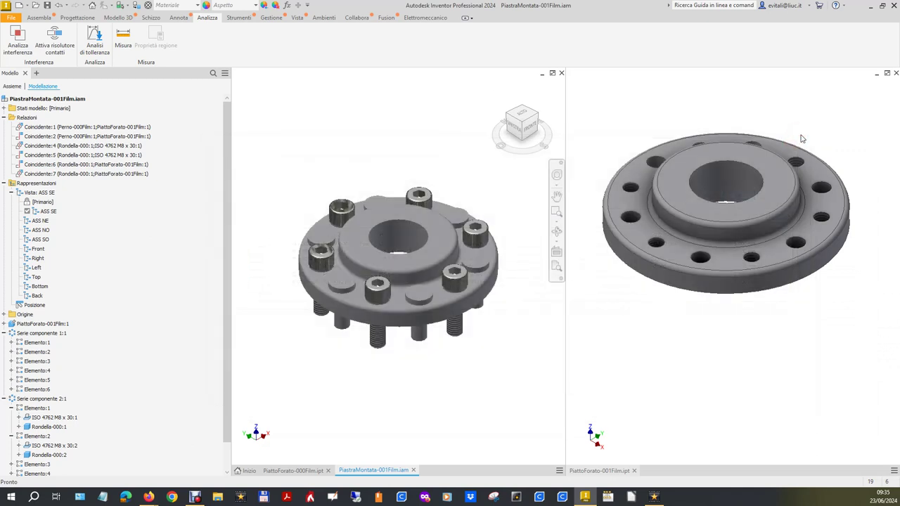
- Open the ISO 4762 M8 x 30:1 screw as ViteISO 4762 - M8 x 30-000Film.ipt
click(458, 284)
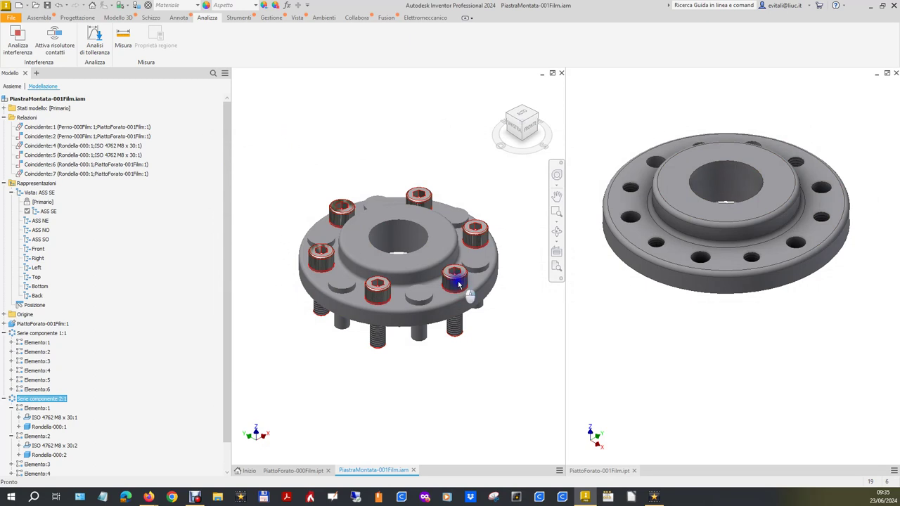
right_click(458, 284)
click(528, 342)
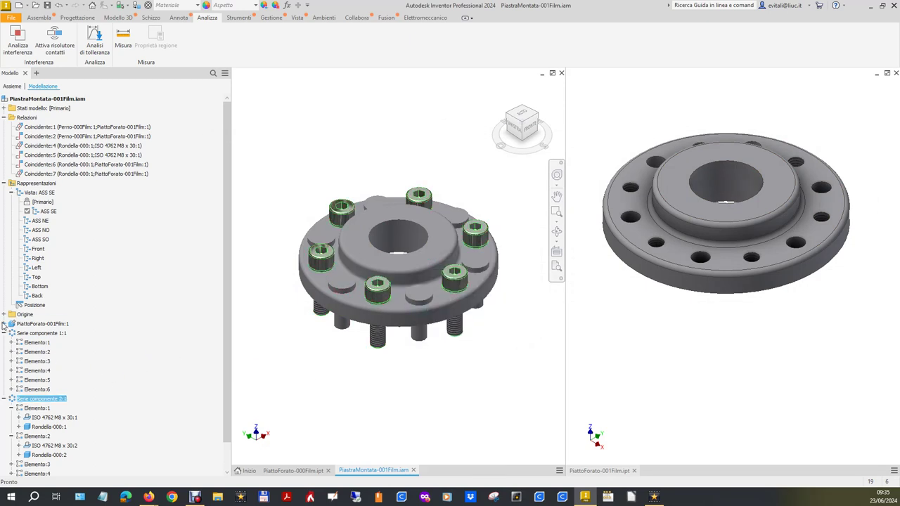
click(50, 418)
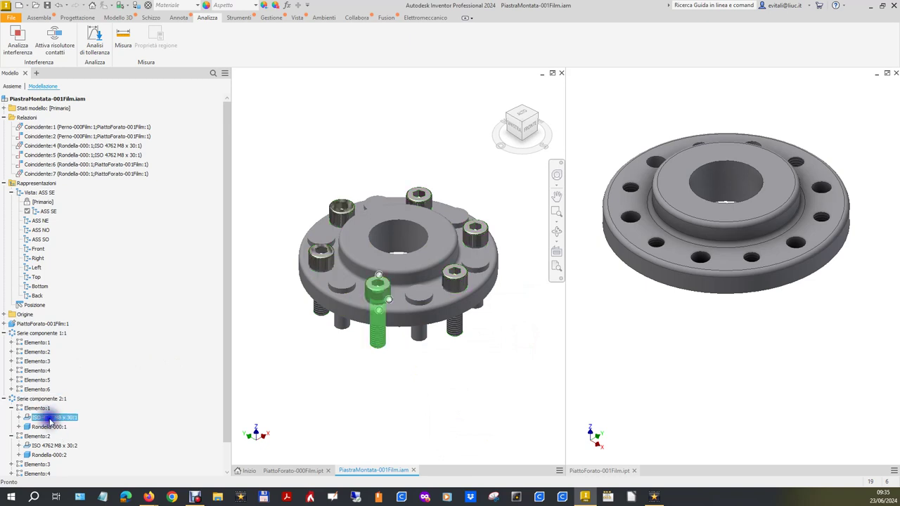
right_click(50, 420)
click(99, 194)
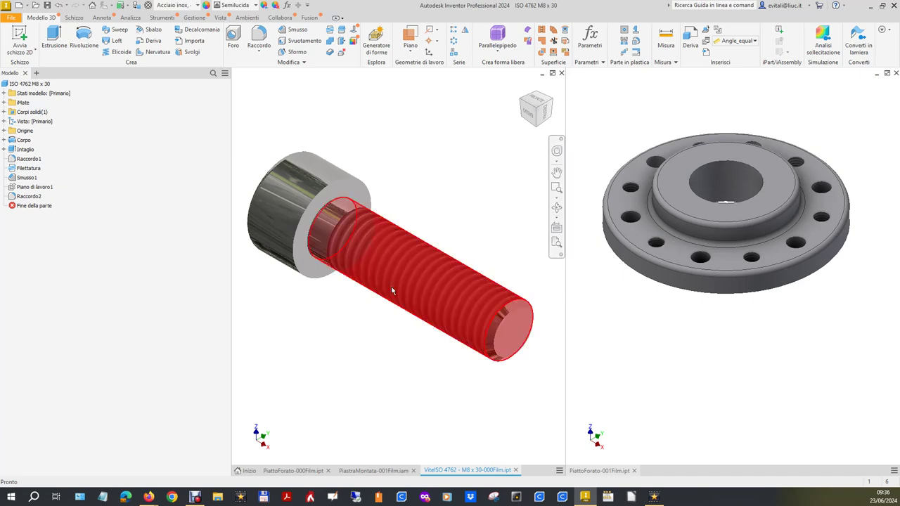
click(357, 355)
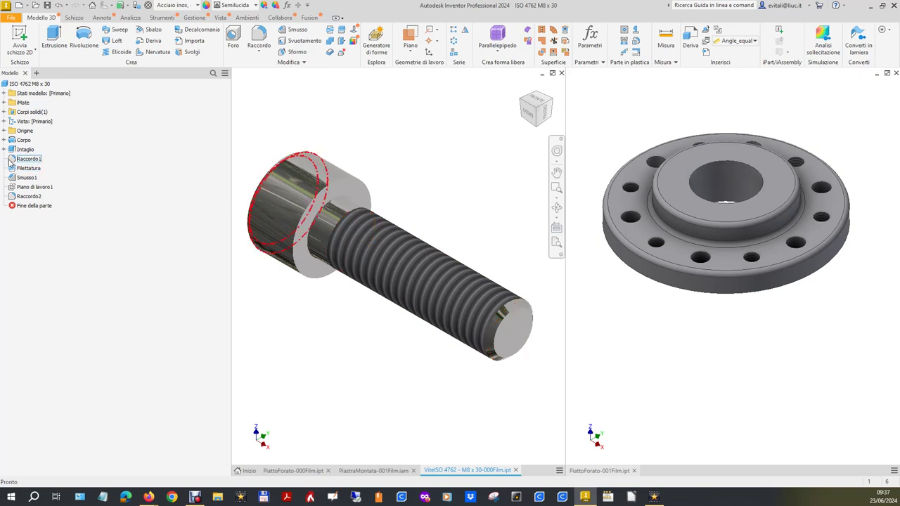
- Expand Corpo in the bolt's browser and edit its base sketch Schizzo1
click(5, 149)
click(4, 140)
click(36, 149)
double_click(36, 150)
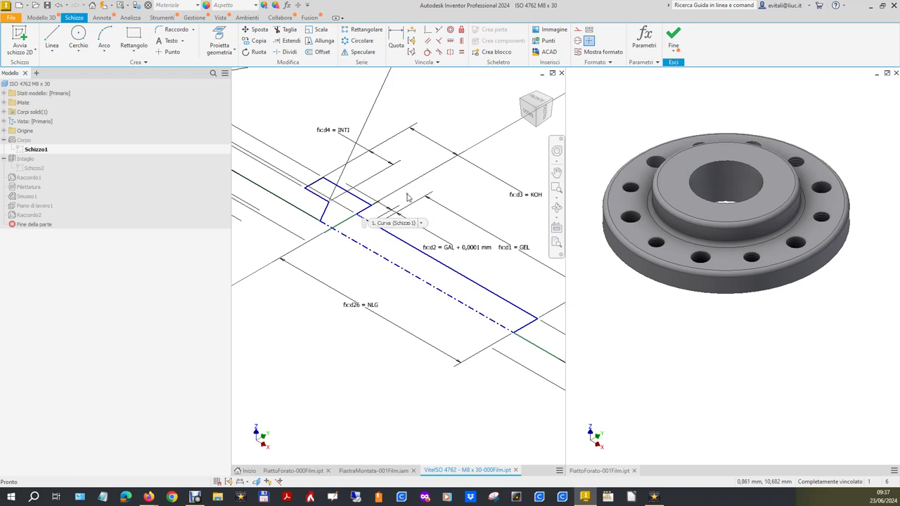
- Add a driven reference dimension to a line in the screw sketch
click(399, 53)
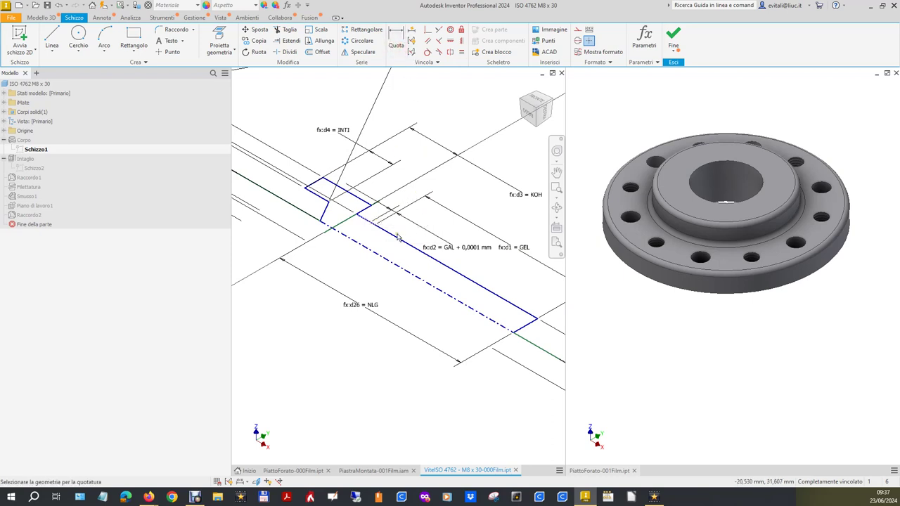
click(366, 211)
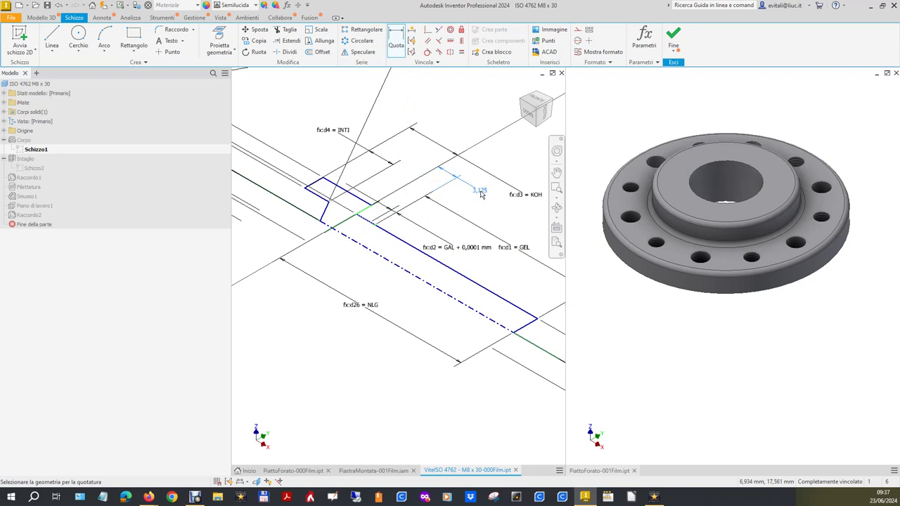
click(482, 195)
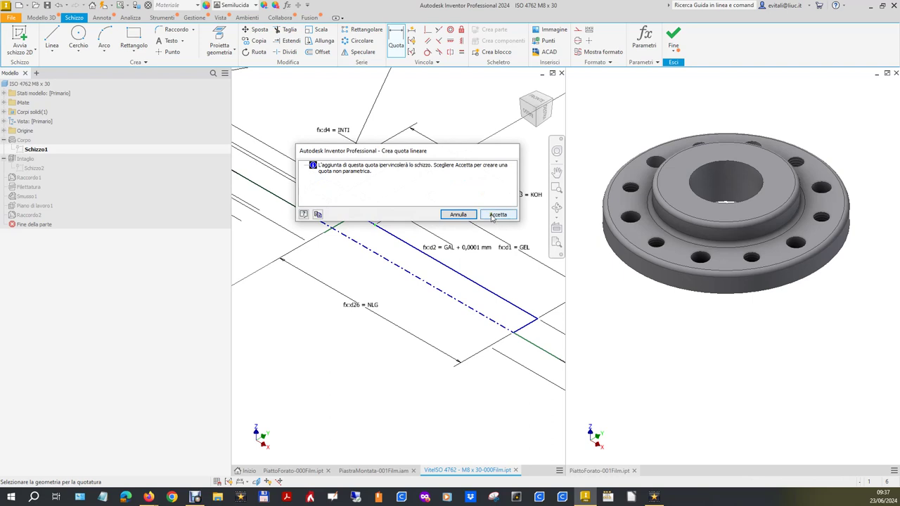
click(492, 216)
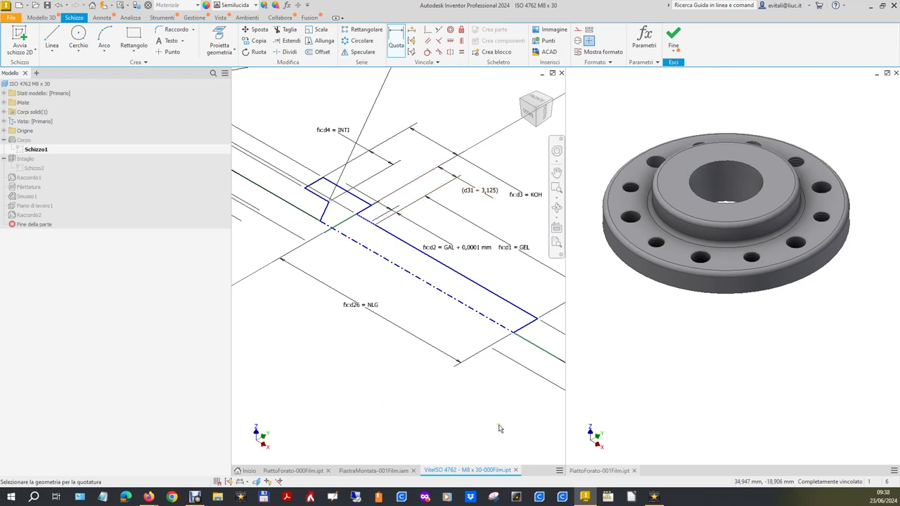
- Check the plate's Foro2 hole, then return to the screw and finish the sketch
click(620, 413)
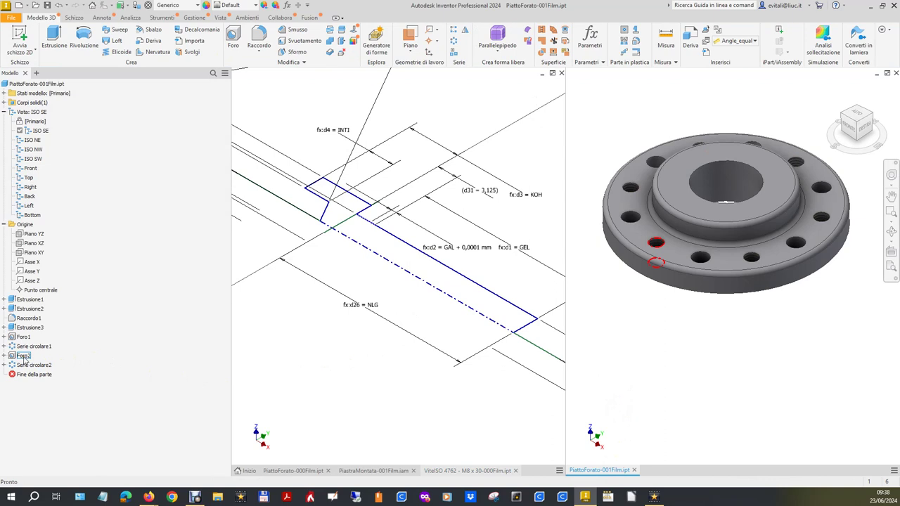
click(21, 359)
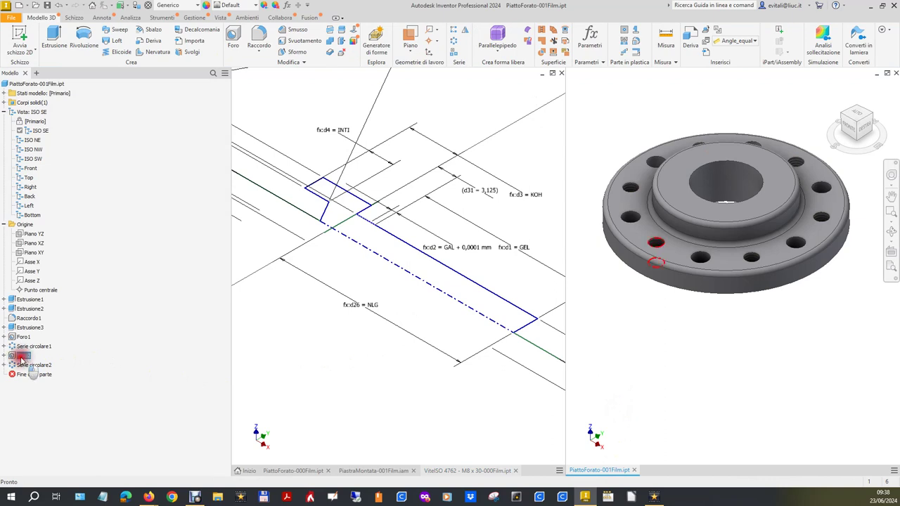
click(352, 410)
click(468, 204)
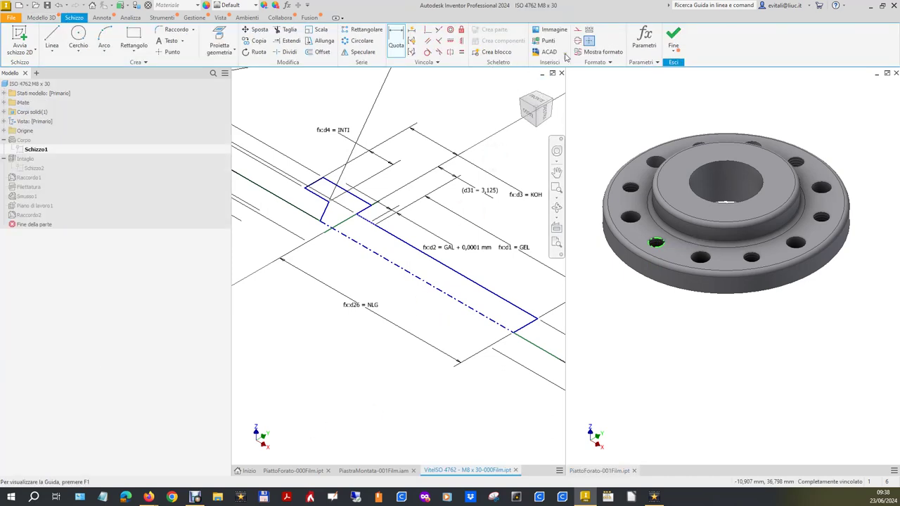
click(671, 34)
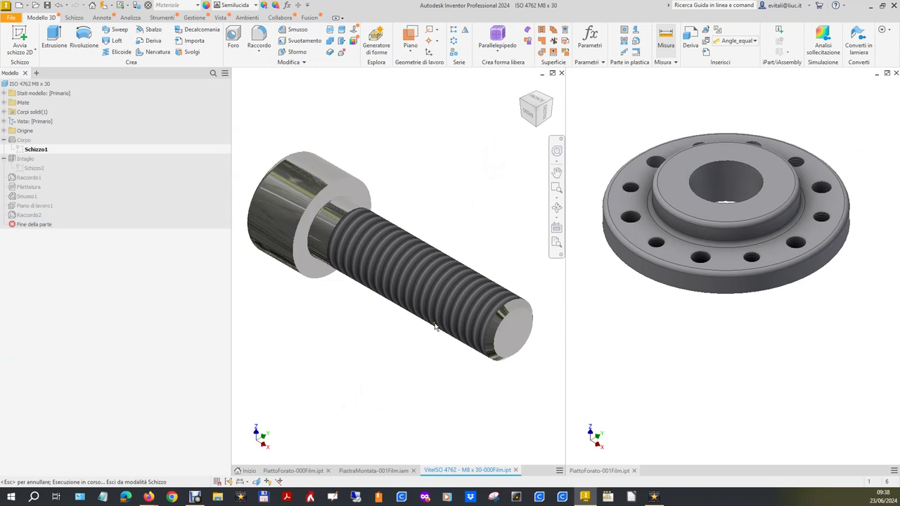
- Switch to the PiastraMontata assembly and edit the holed plate part's Foro2 hole
click(364, 471)
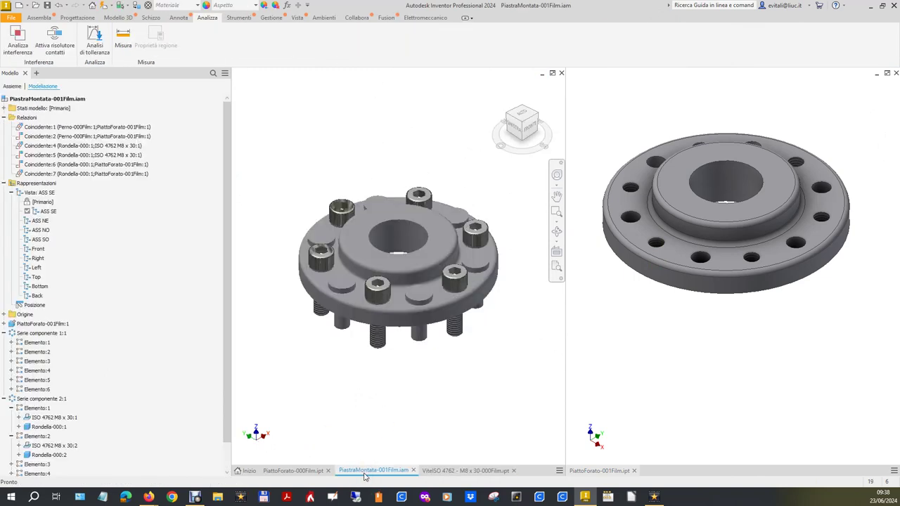
click(705, 402)
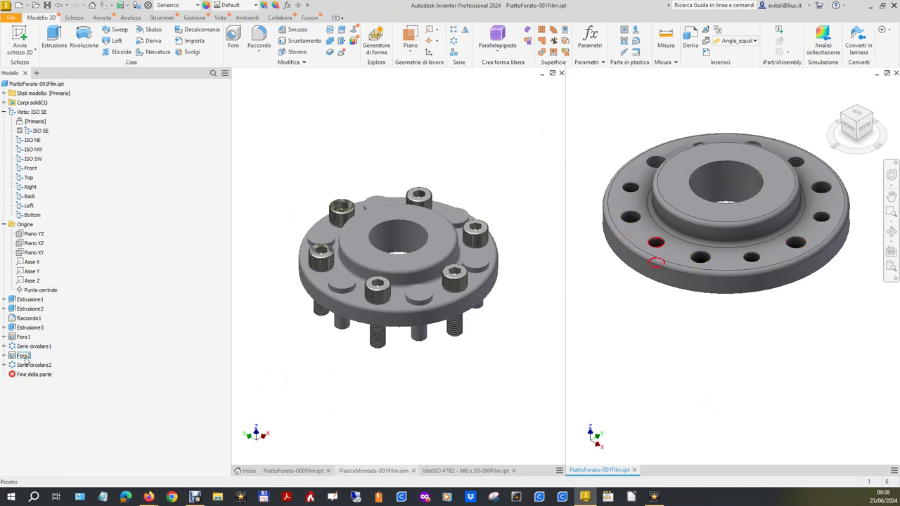
right_click(26, 358)
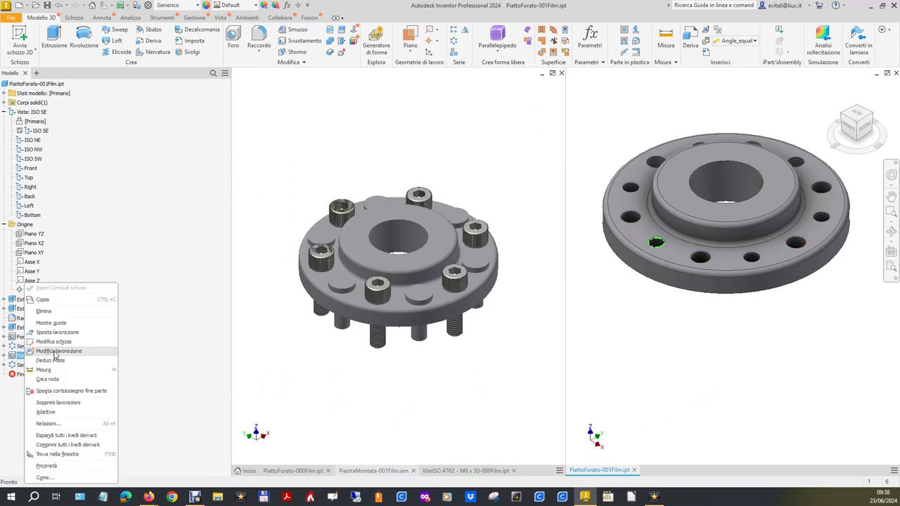
- Reopen Foro2 for editing and pull its hole settings into a floating window
click(58, 358)
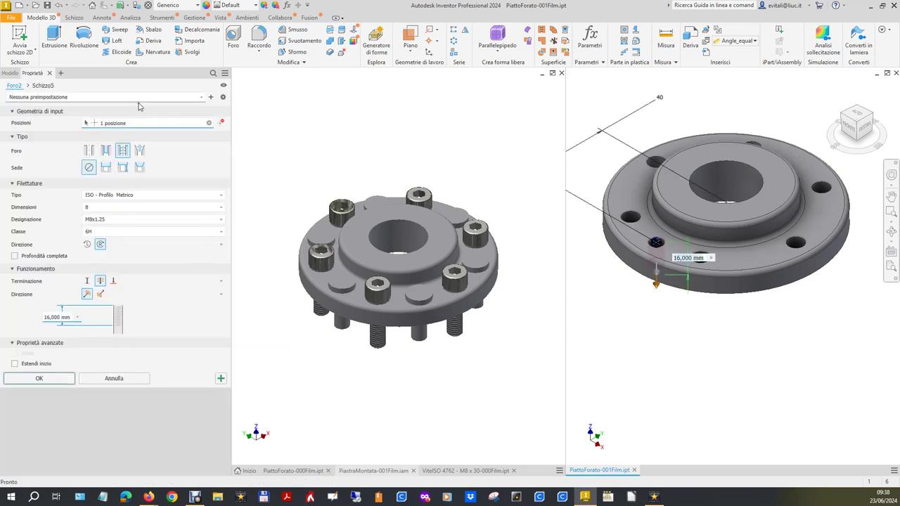
mouse_move(144, 98)
mouse_down()
mouse_move(457, 164)
mouse_move(396, 139)
mouse_move(189, 112)
mouse_move(113, 118)
mouse_up()
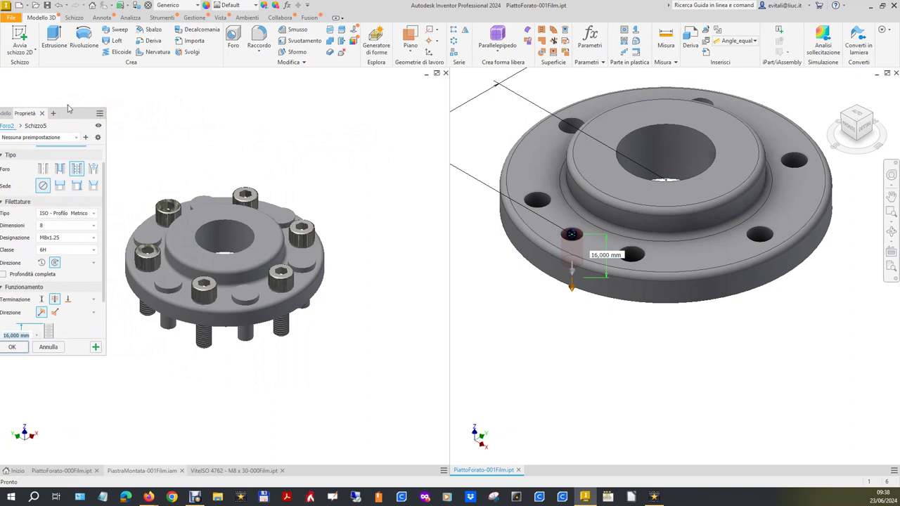
drag(70, 112, 80, 109)
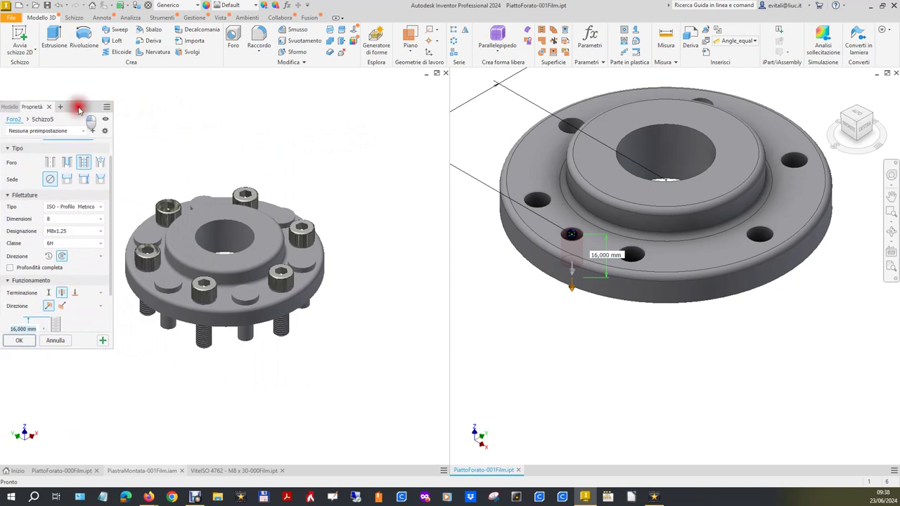
- Re-dock the model tree and float the Foro2 hole settings beside the model
mouse_move(77, 104)
mouse_down()
mouse_move(102, 69)
mouse_move(116, 75)
mouse_up()
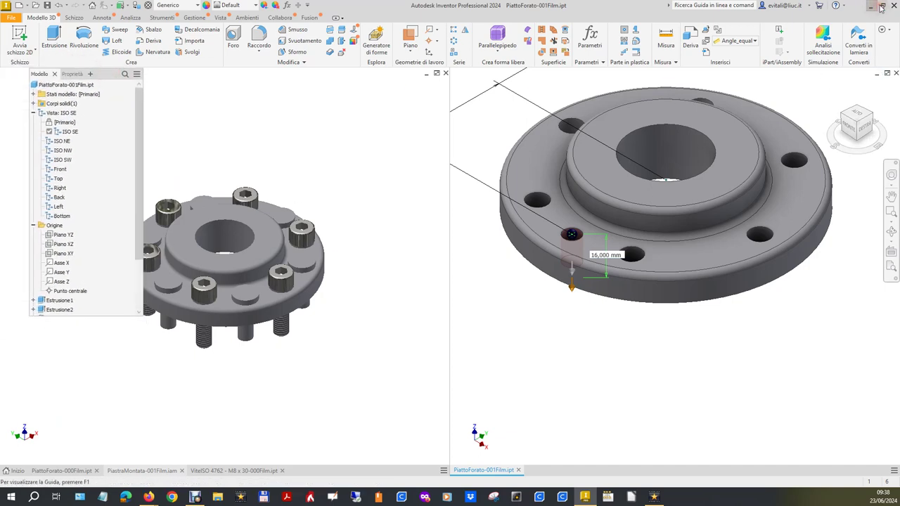
click(883, 5)
drag(99, 75, 275, 164)
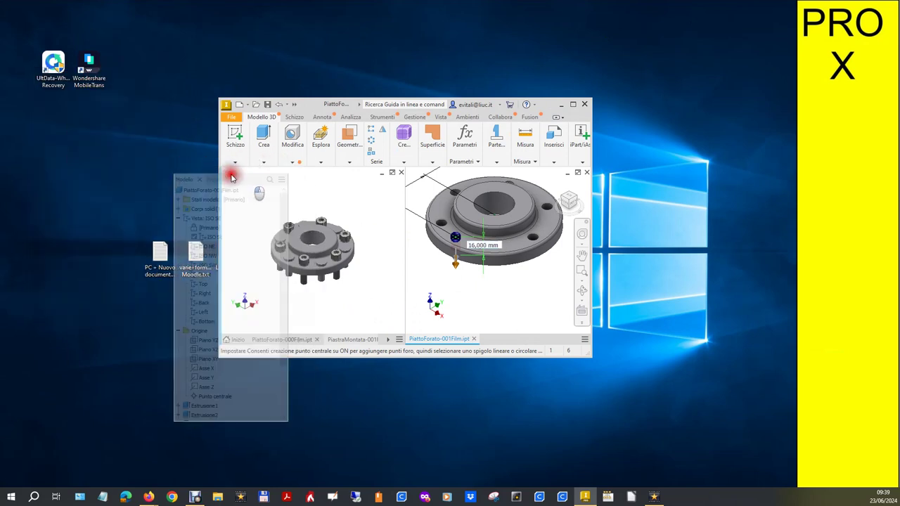
drag(275, 165, 218, 174)
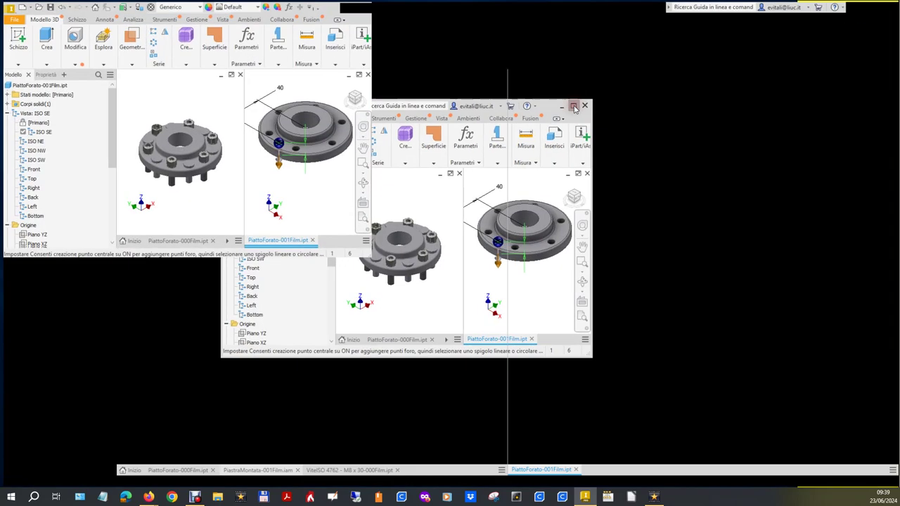
click(572, 104)
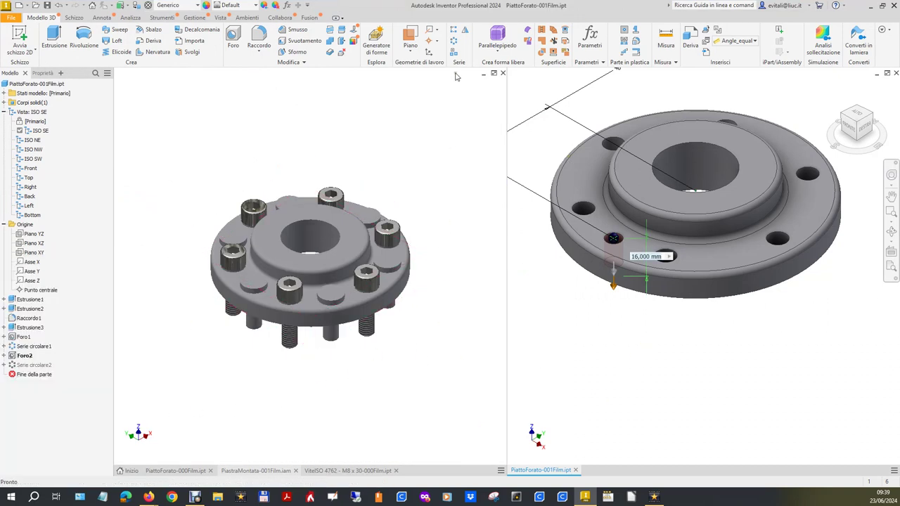
click(44, 73)
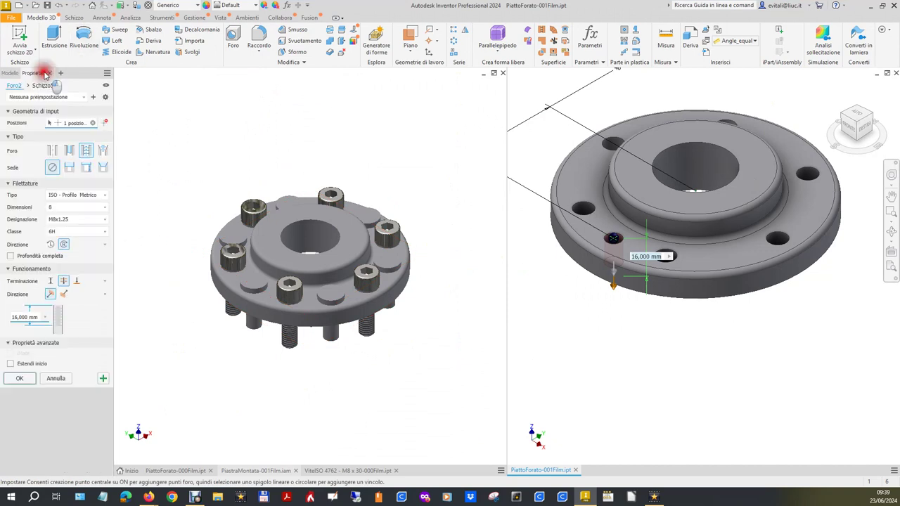
drag(44, 73, 304, 103)
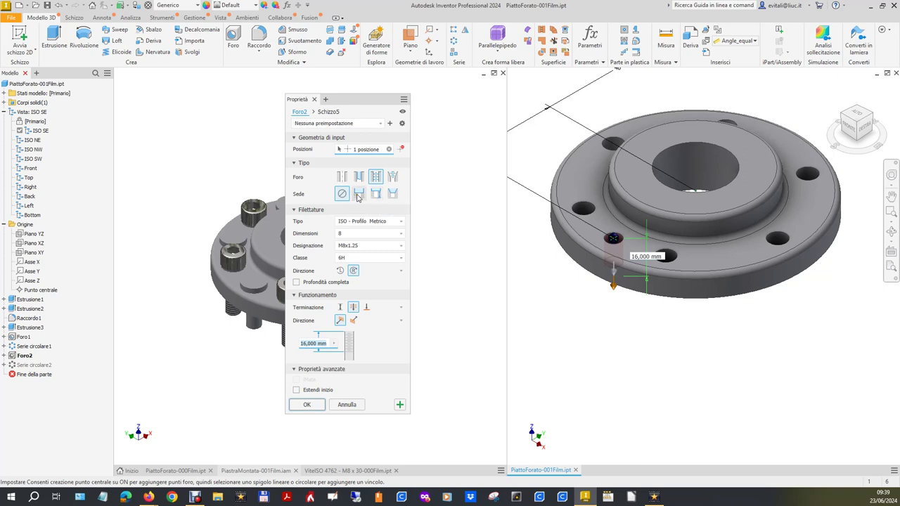
- Make Foro2 a counterbored (Lamatura) hole 9 mm wide, 3,5 mm deep, and apply it
click(358, 194)
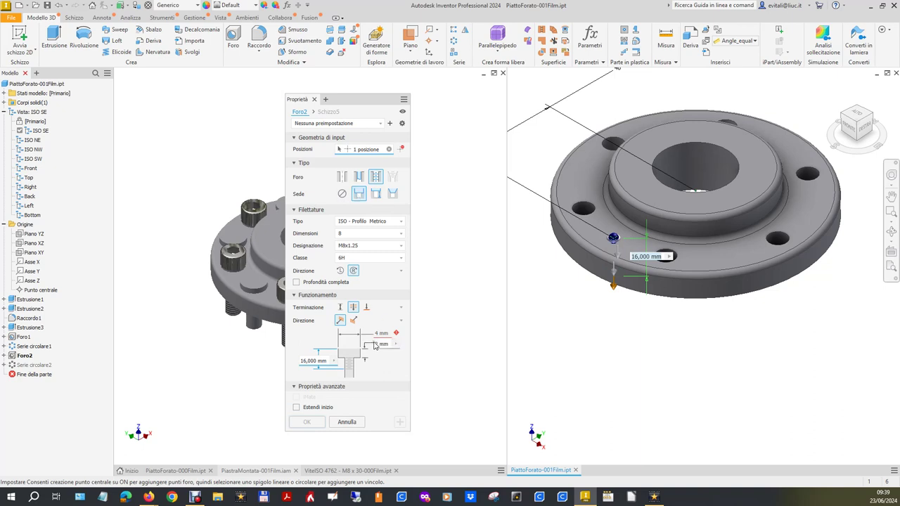
click(381, 334)
text(9)
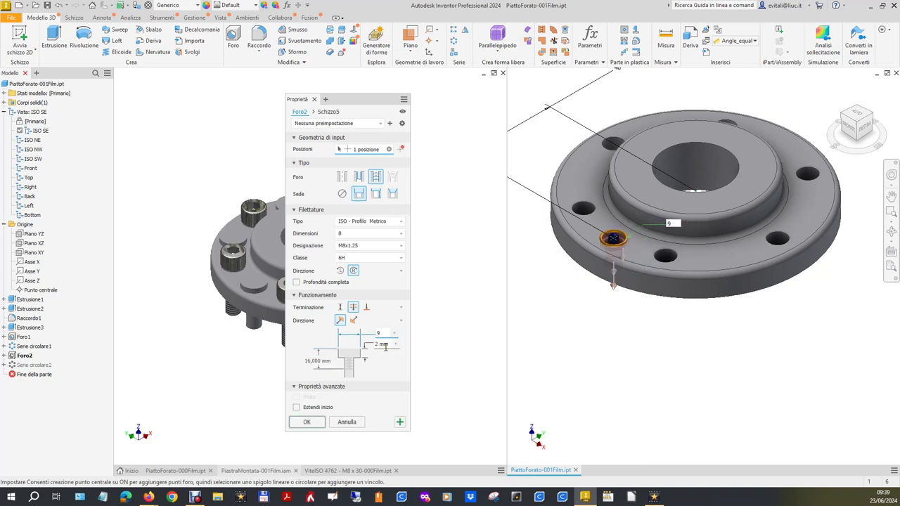
click(386, 345)
text(3,)
key(Return)
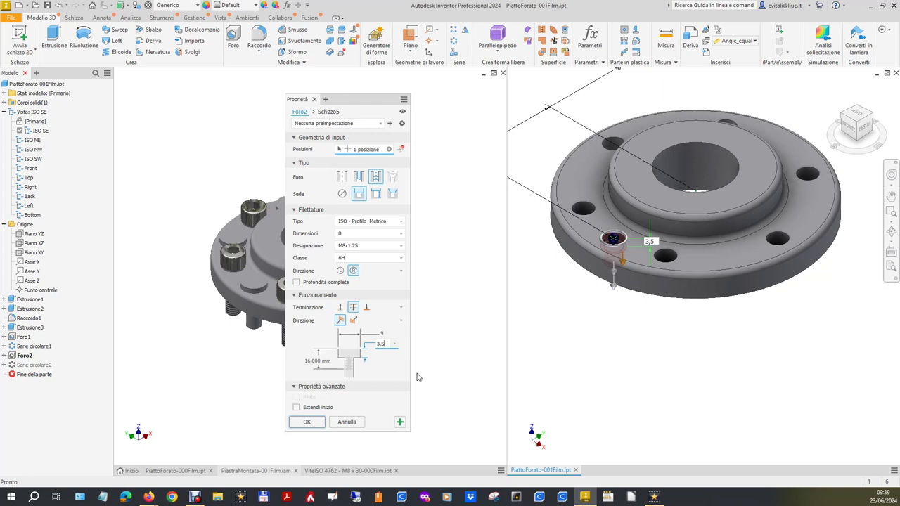
click(307, 422)
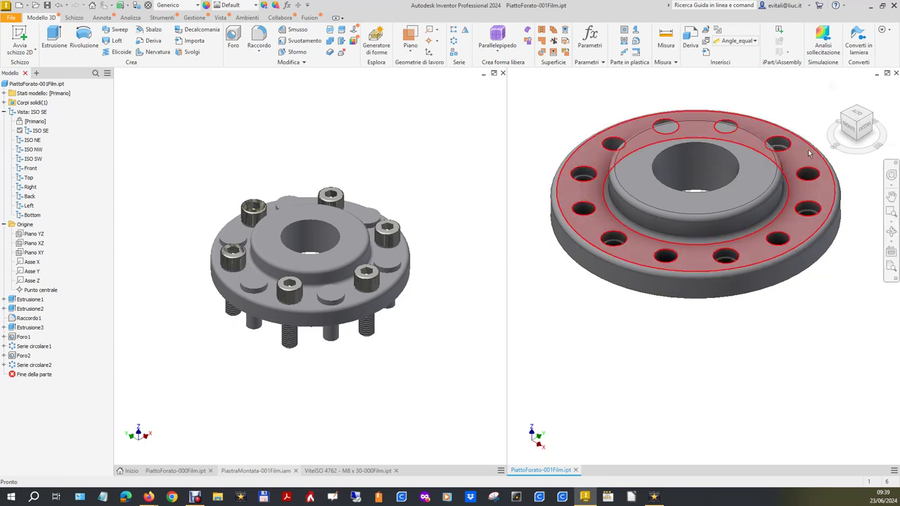
- Update the plate assembly with the new counterbored holes
click(462, 322)
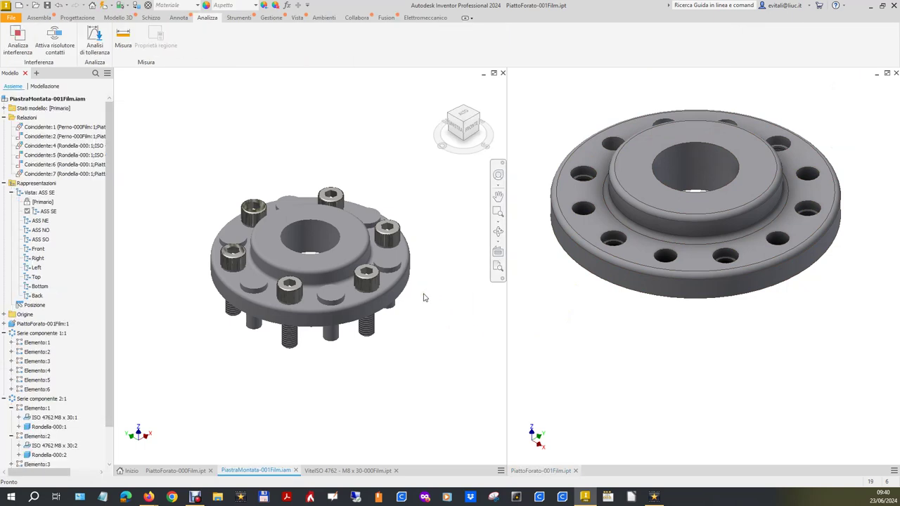
scroll(428, 305, up, 3)
scroll(430, 308, down, 2)
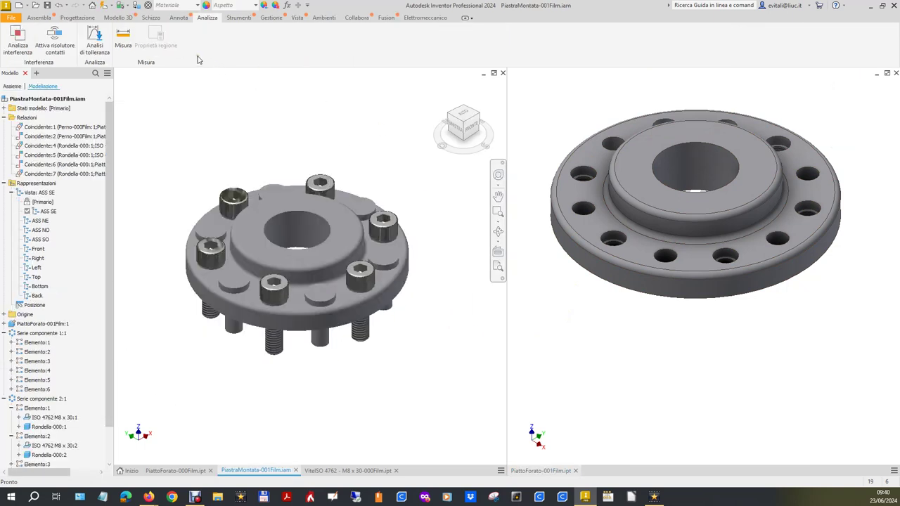
click(104, 5)
- Run Analizza interferenze on all parts, listing thread and matching-thread interferences
click(20, 35)
drag(150, 133, 423, 403)
click(639, 110)
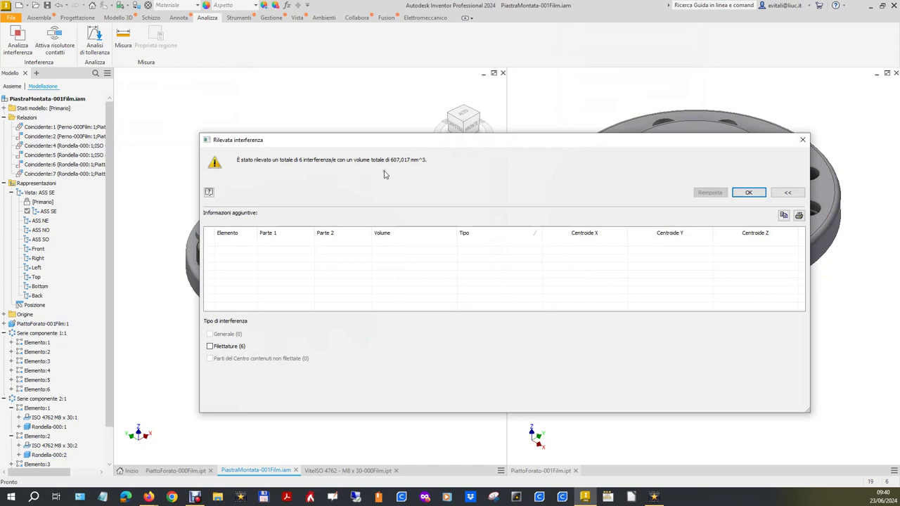
click(210, 347)
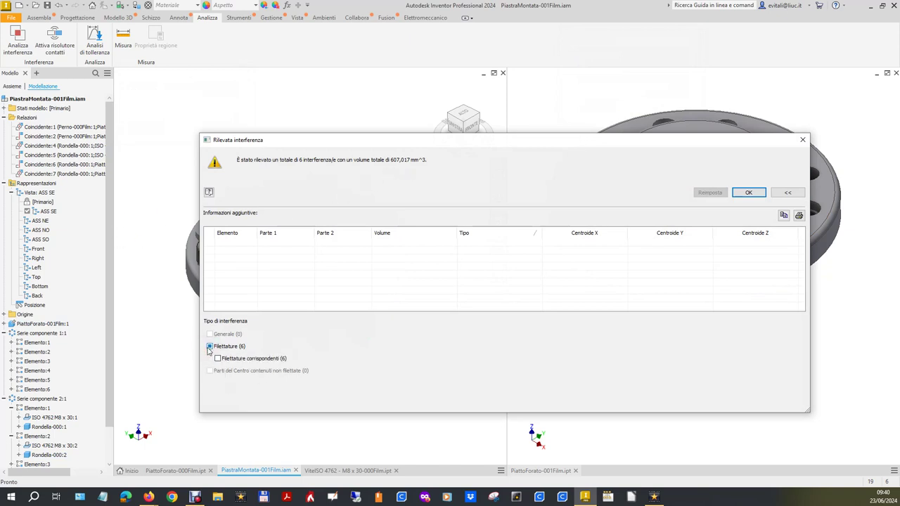
click(218, 359)
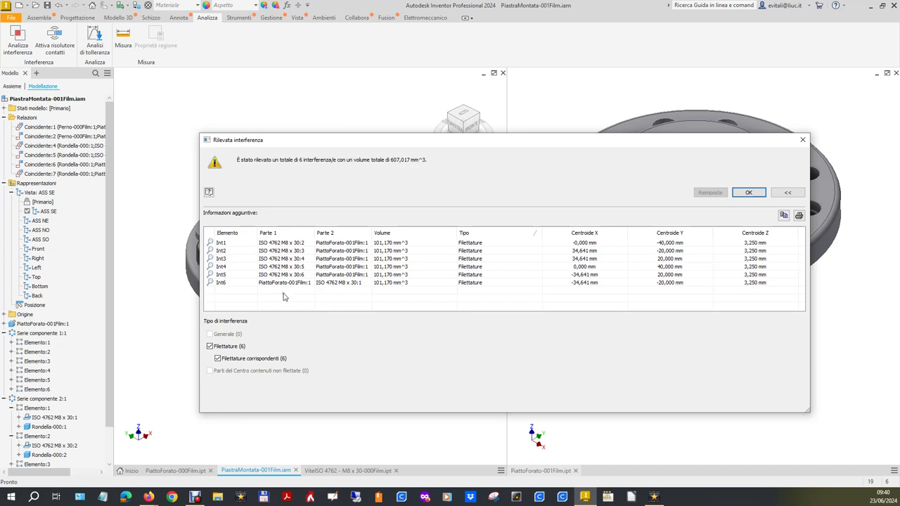
drag(573, 149, 896, 273)
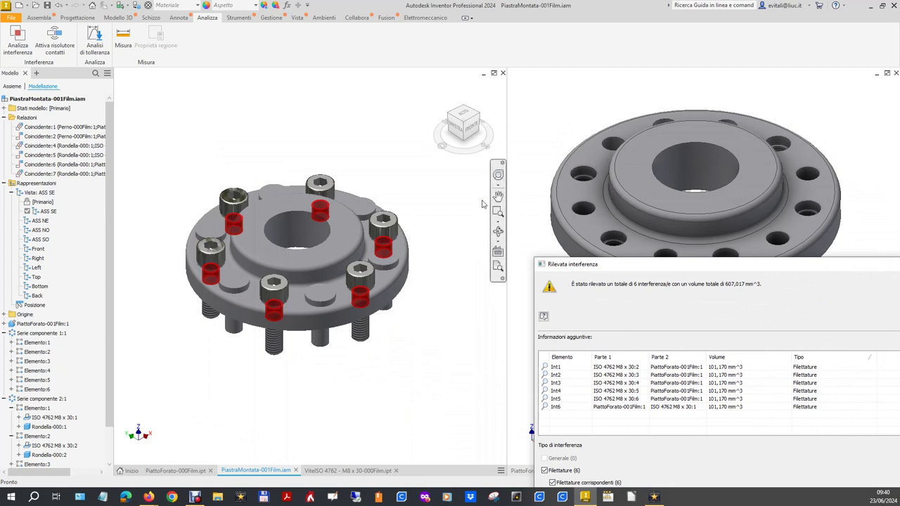
click(497, 230)
mouse_move(383, 274)
mouse_down()
mouse_move(338, 202)
mouse_move(314, 249)
mouse_move(330, 257)
mouse_up()
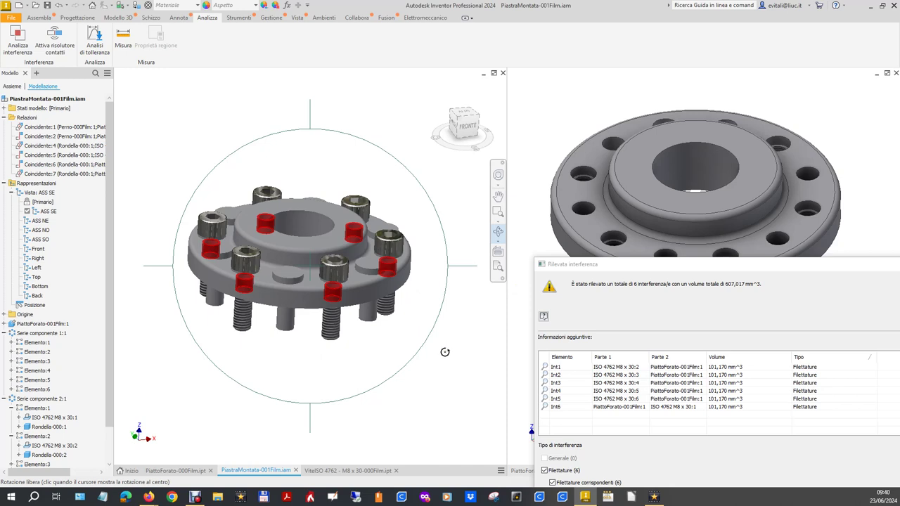
key(Escape)
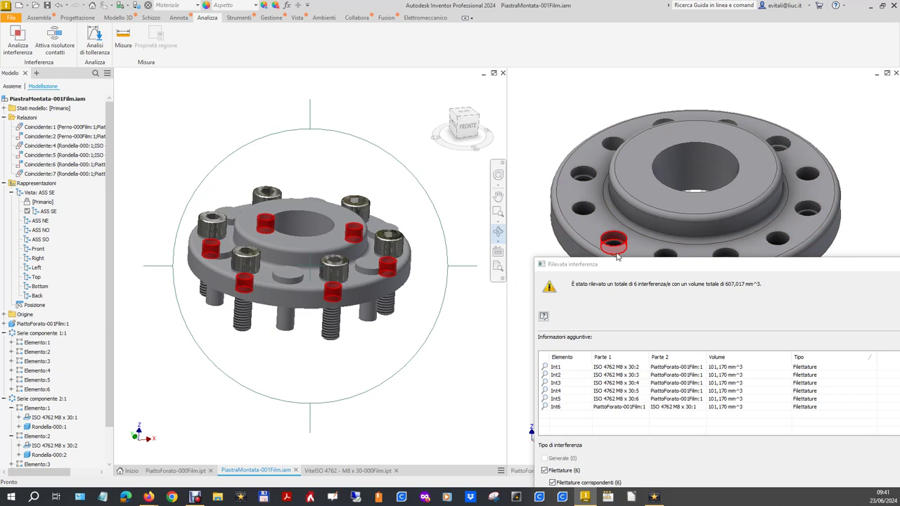
drag(693, 264, 614, 143)
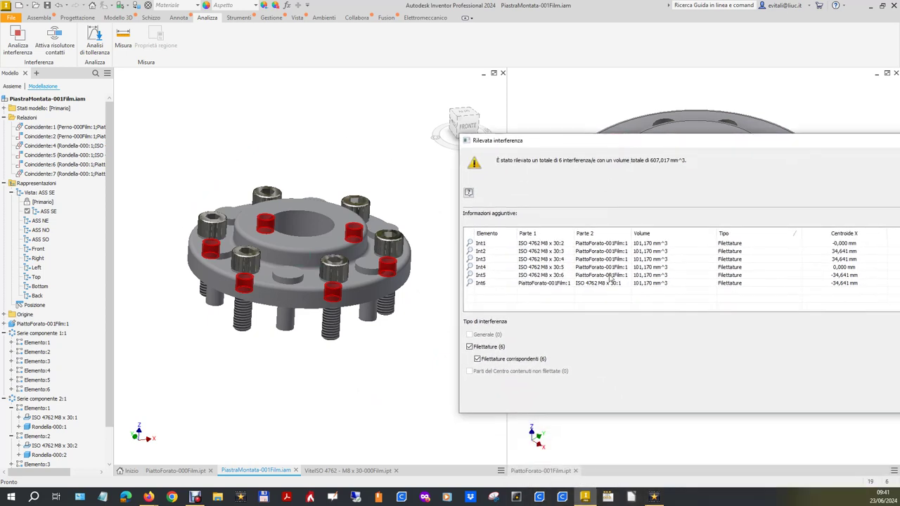
click(477, 360)
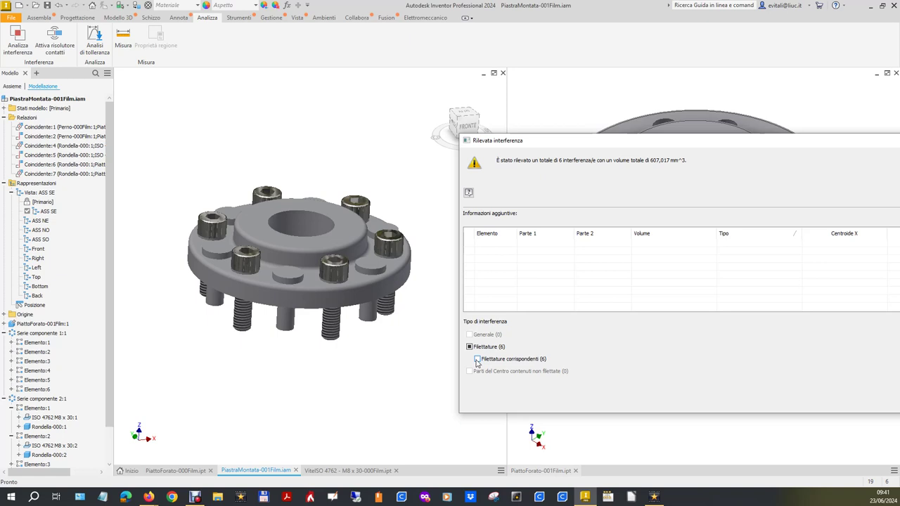
click(477, 360)
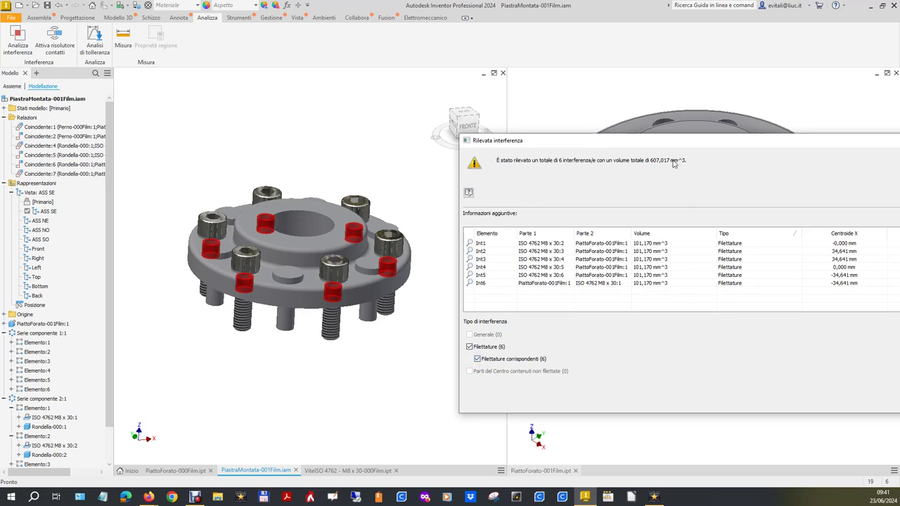
mouse_move(677, 145)
mouse_down()
mouse_move(443, 174)
mouse_move(706, 161)
mouse_up()
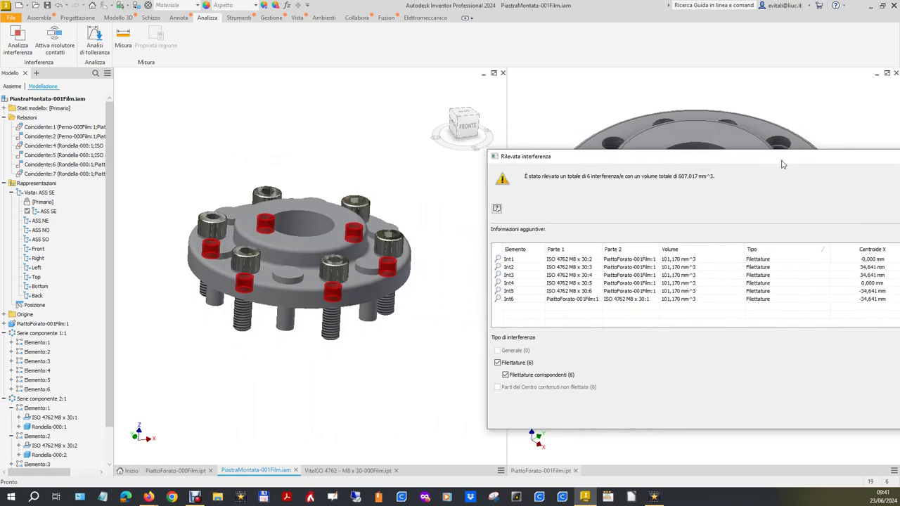
drag(782, 164, 663, 164)
click(838, 213)
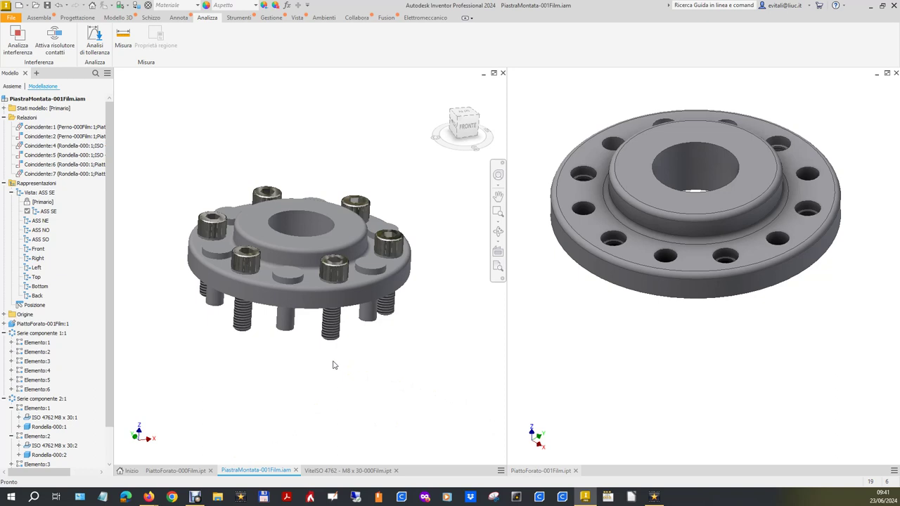
mouse_move(359, 296)
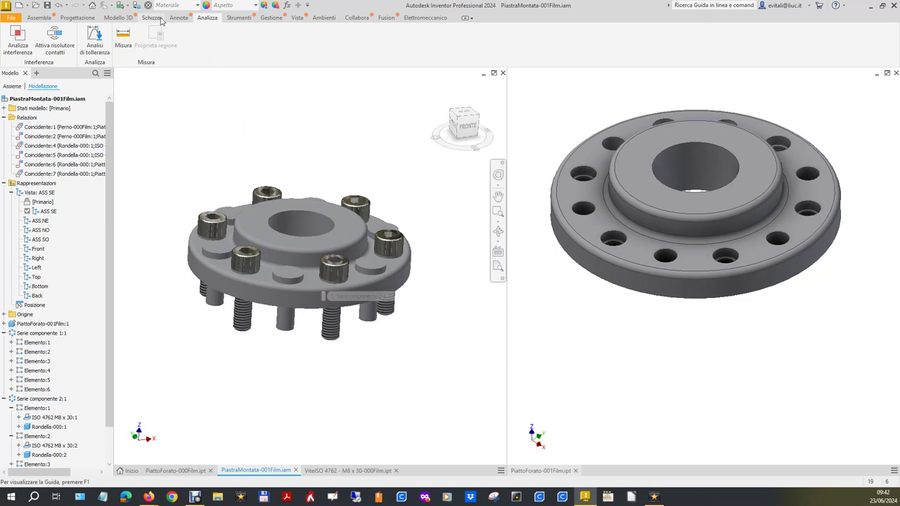
- From the Assembla ribbon, launch Serie to pattern a component
click(40, 17)
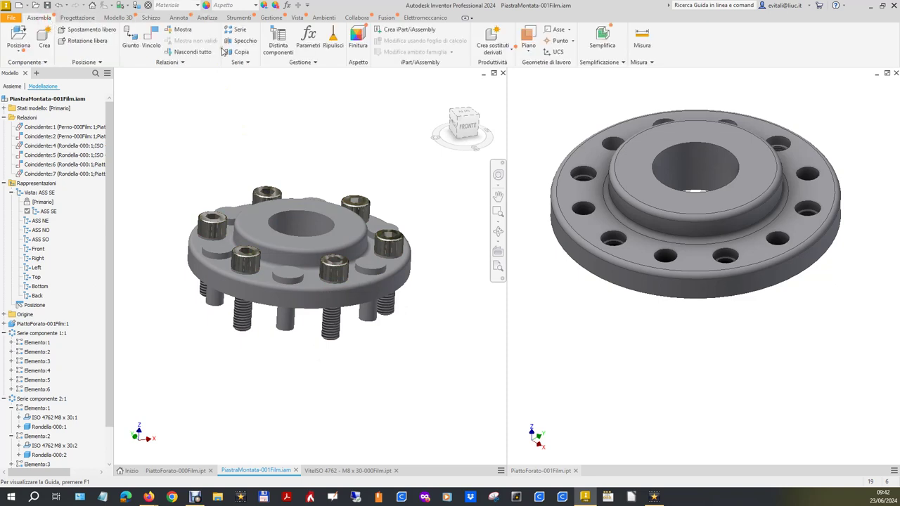
click(239, 29)
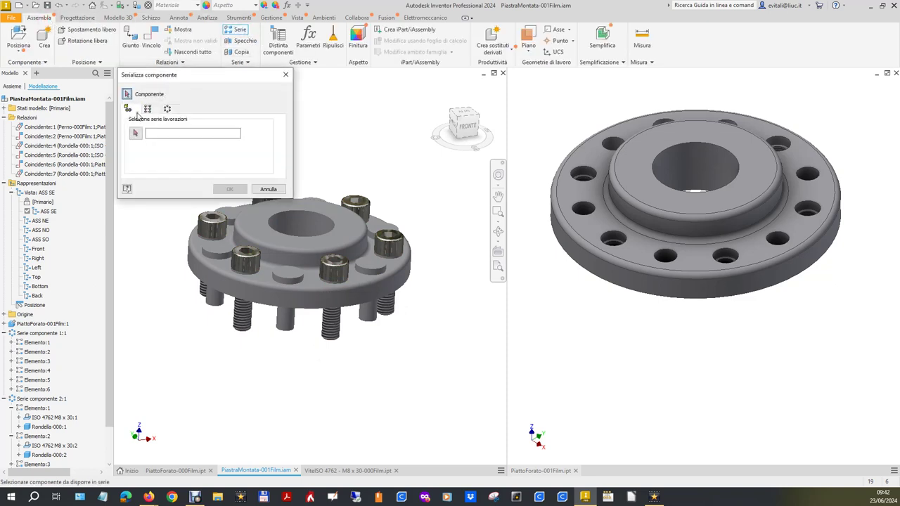